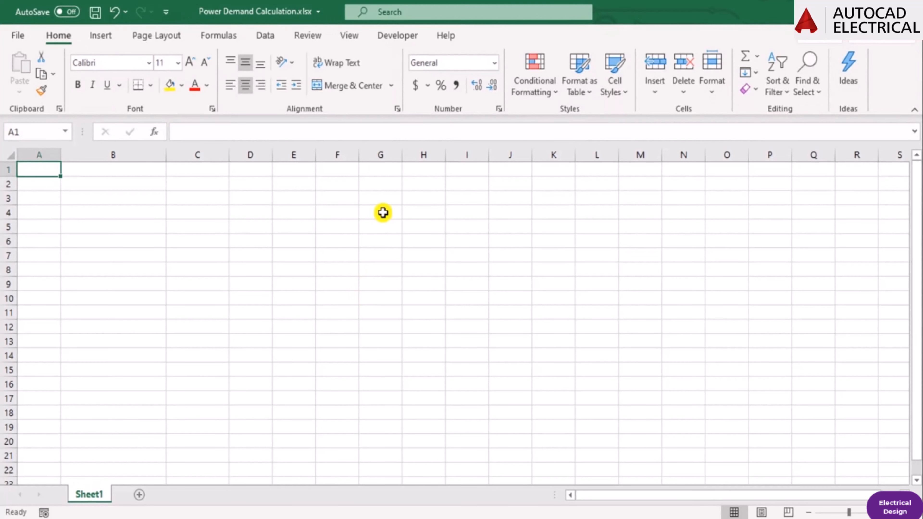
Enter the column heading "Sr. No." in cell A1.
click(135, 197)
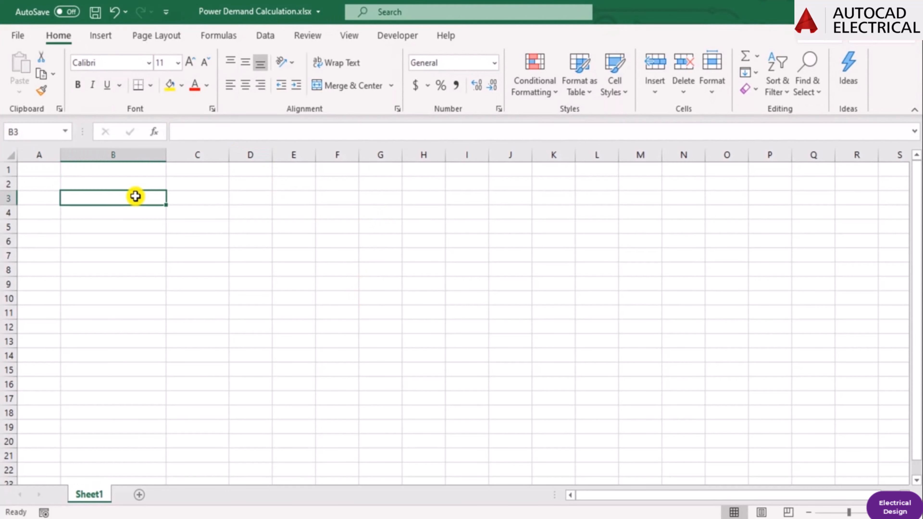
key(Up)
key(Up)
key(Left)
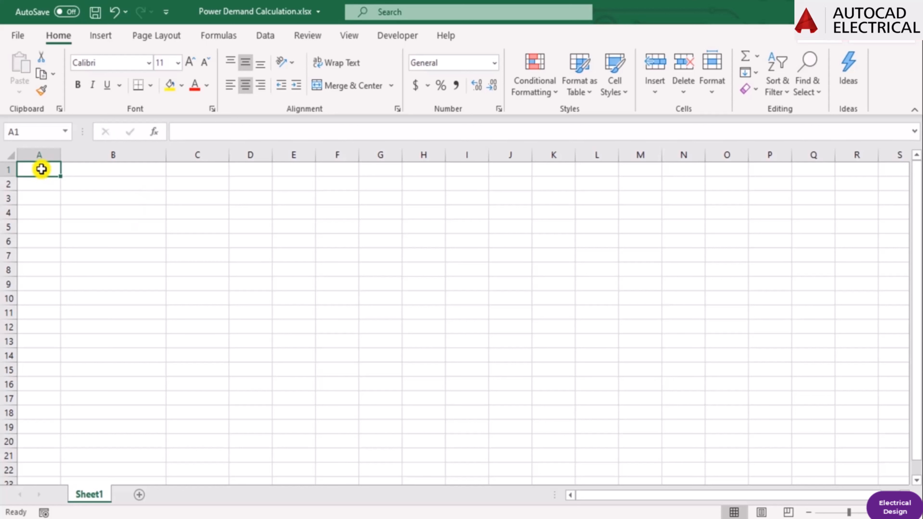
text(Sr.)
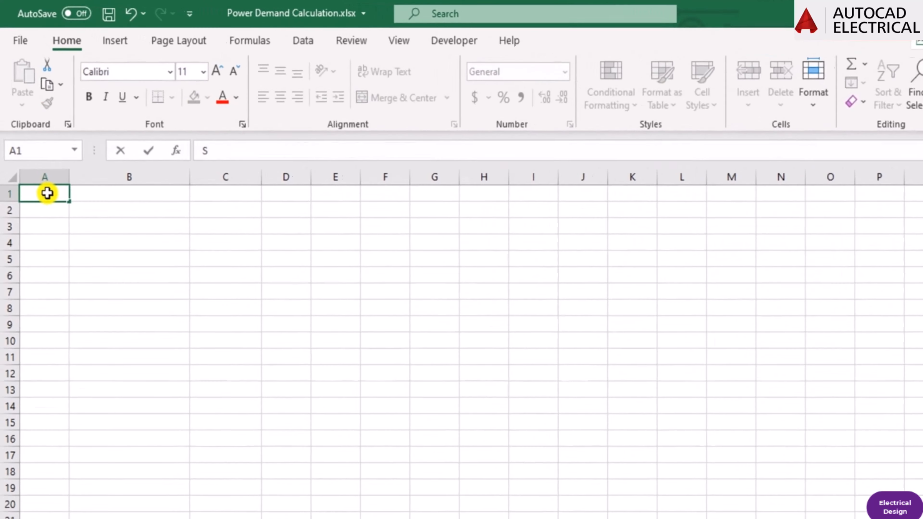
text( No.)
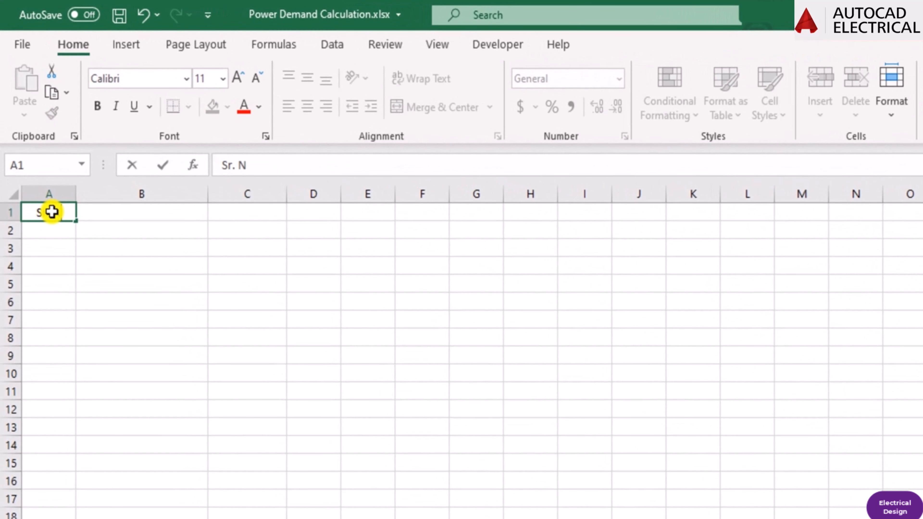
key(Return)
key(Up)
key(Down)
key(Up)
Enter the column heading "Area of application / applinces" in cell B1.
key(Right)
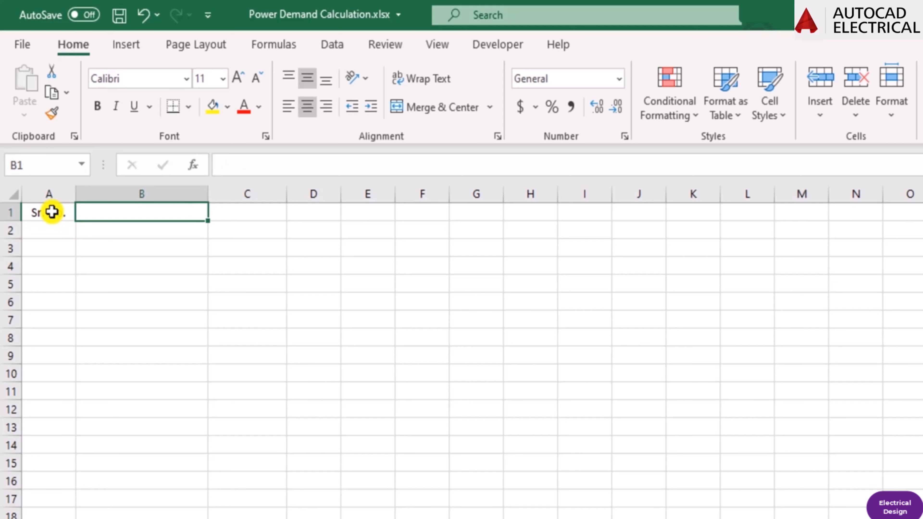
text(Area )
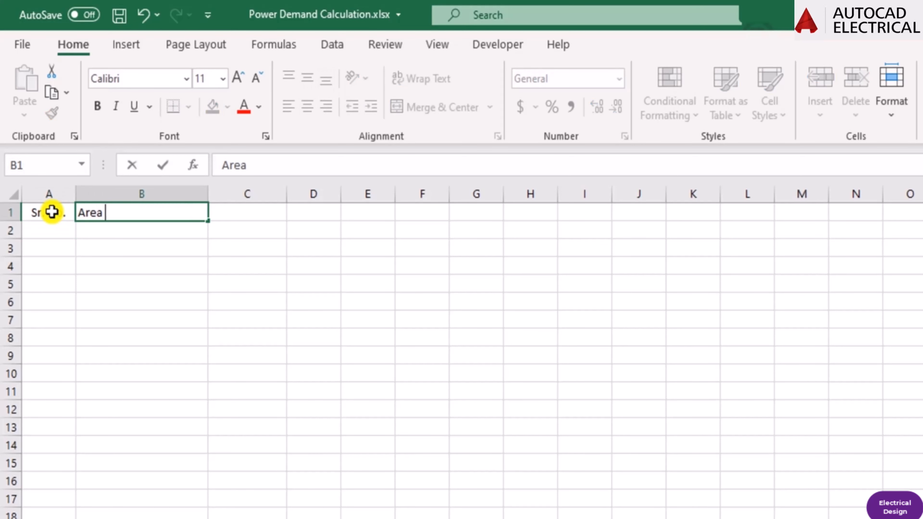
text(of app)
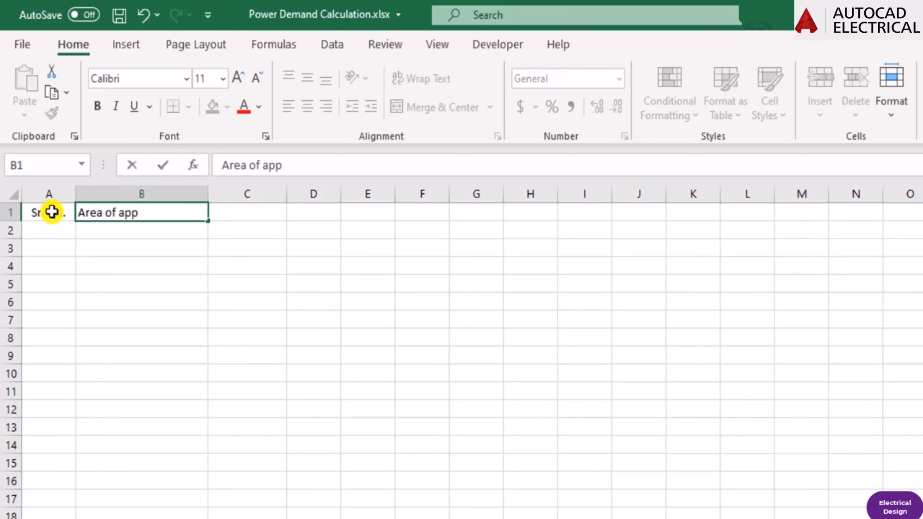
text(lication / a)
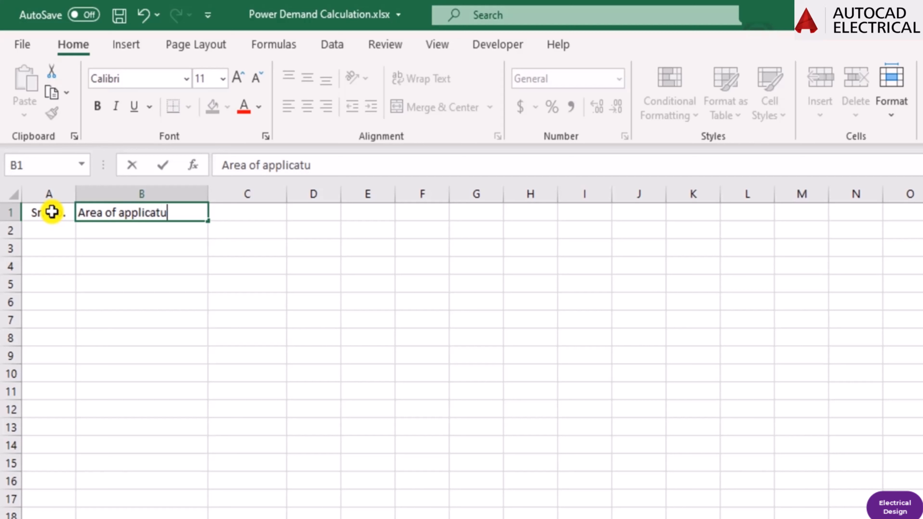
text(pp)
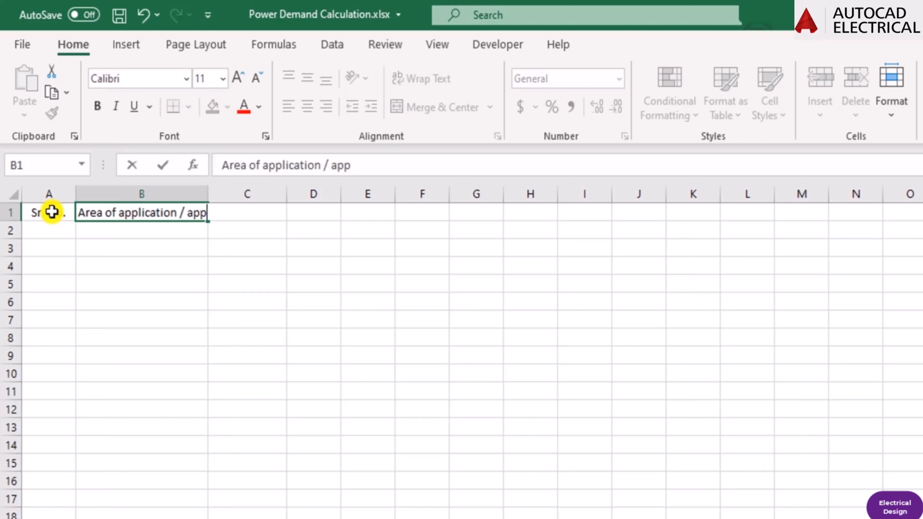
text(linces)
key(Return)
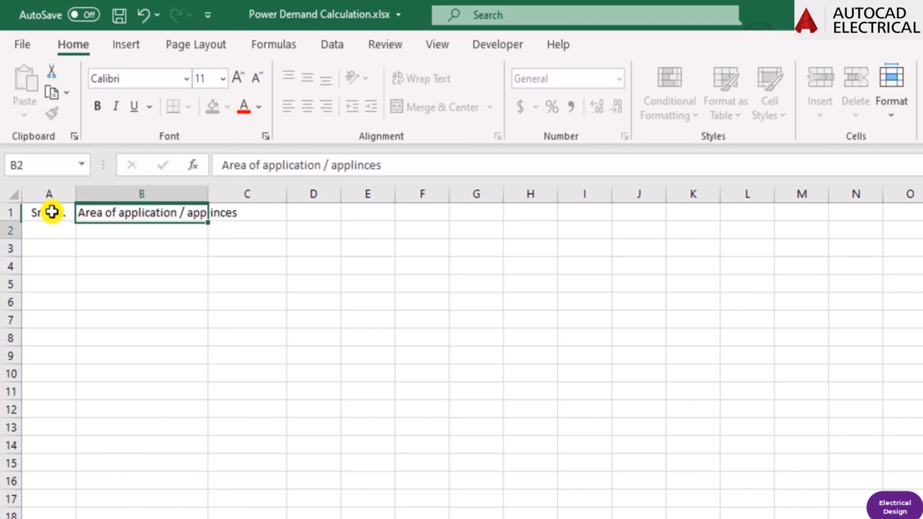
Change the last word of the B1 heading to "applinses" and widen column B to fit the text.
key(Up)
key(F2)
key(Left)
key(Left)
key(Left)
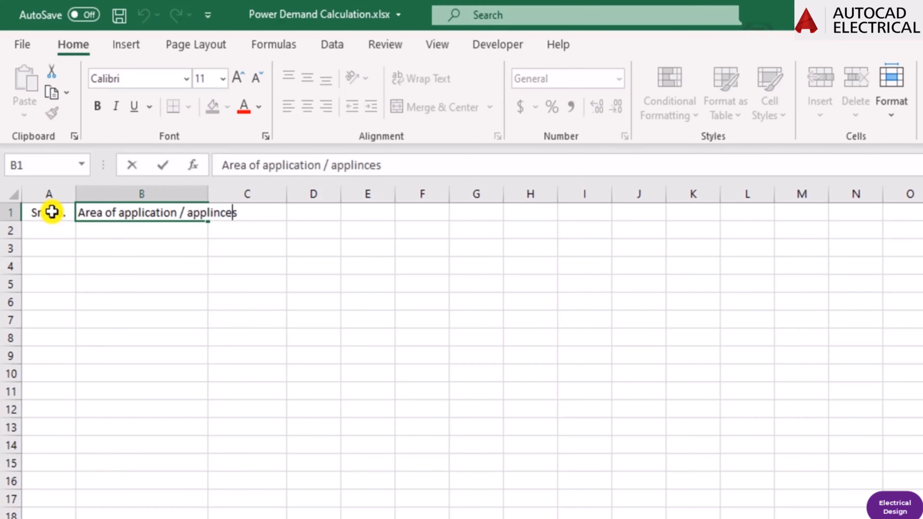
key(Delete)
text(s)
key(Return)
key(Up)
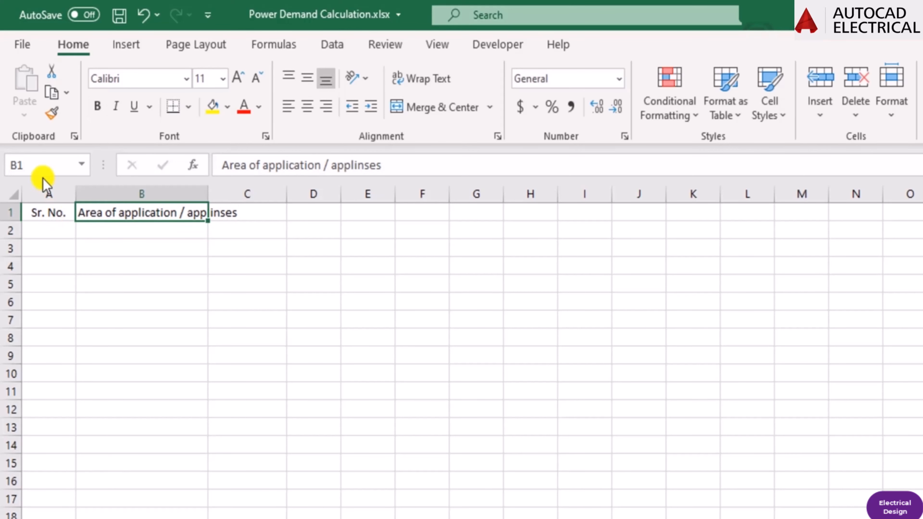
drag(227, 197, 254, 198)
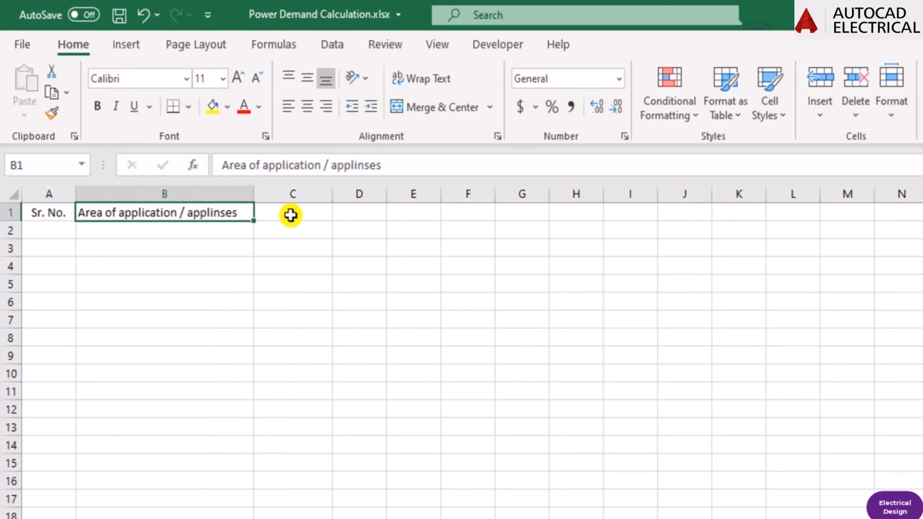
Enter the column heading "Power (W)" in cell C1.
click(291, 215)
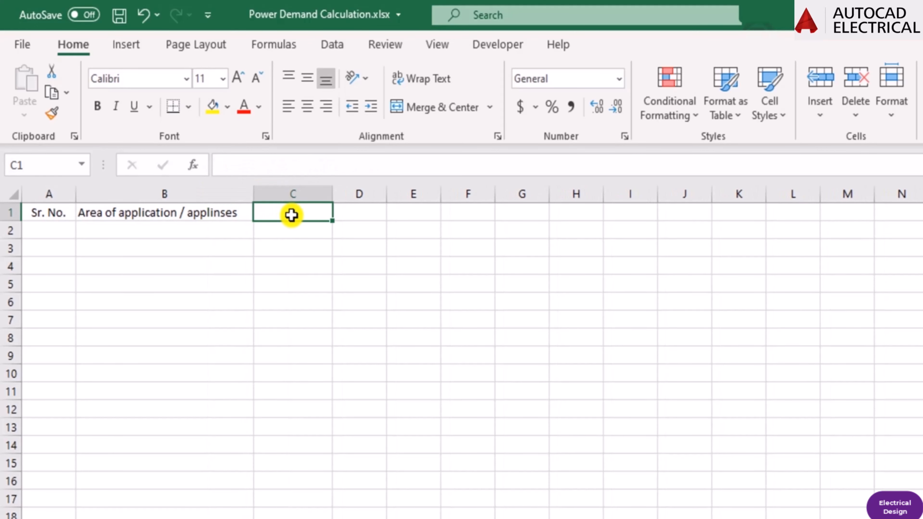
text(Power)
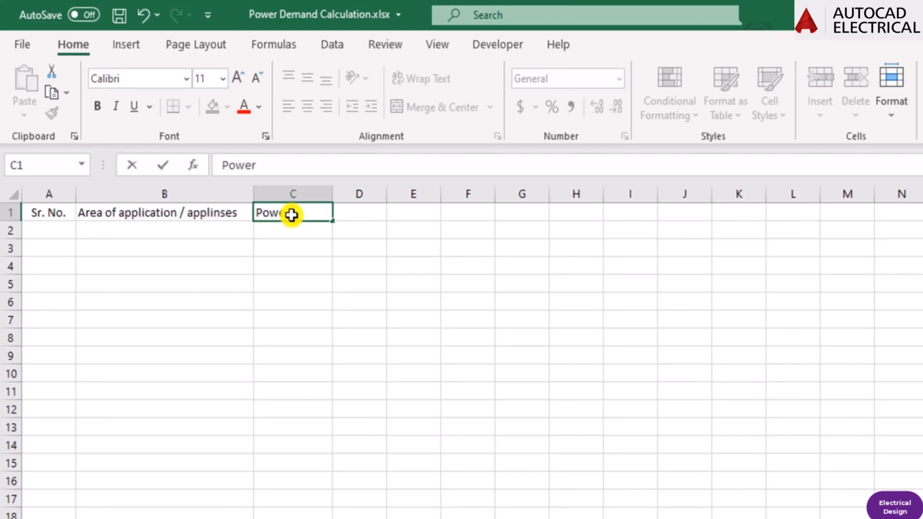
text( (W))
key(Return)
key(Up)
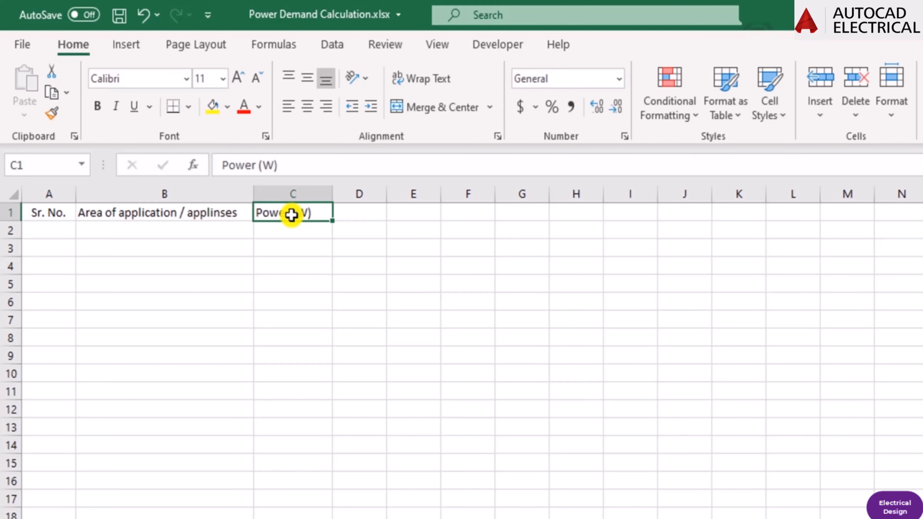
Enter the column heading "Qty" in cell D1.
key(Down)
key(Up)
key(Left)
key(Right)
key(Right)
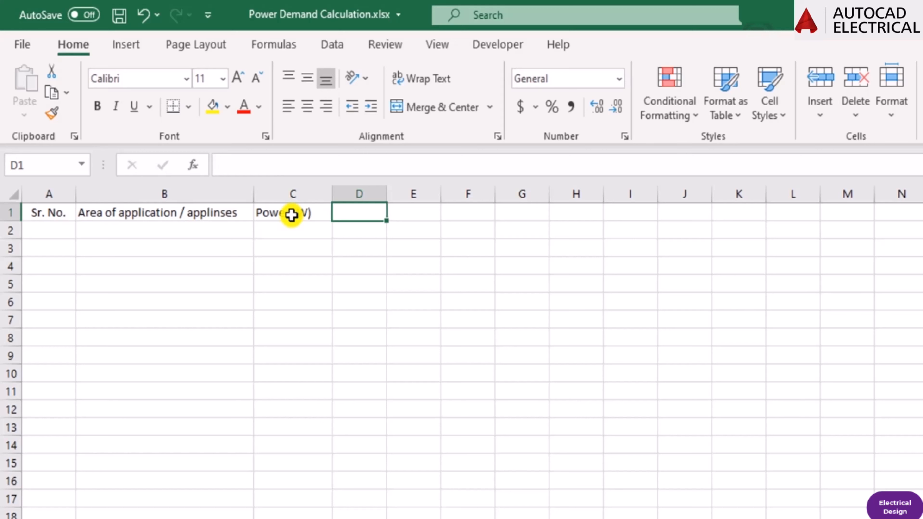
text(Qty)
key(Return)
key(Up)
Enter the column heading "Power (Kw)" in cell E1 and widen column E to fit it.
key(Right)
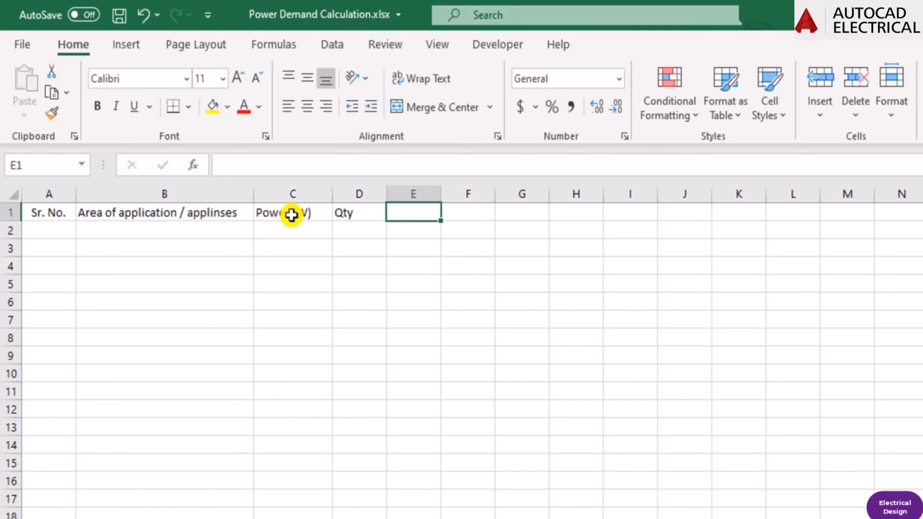
text(K)
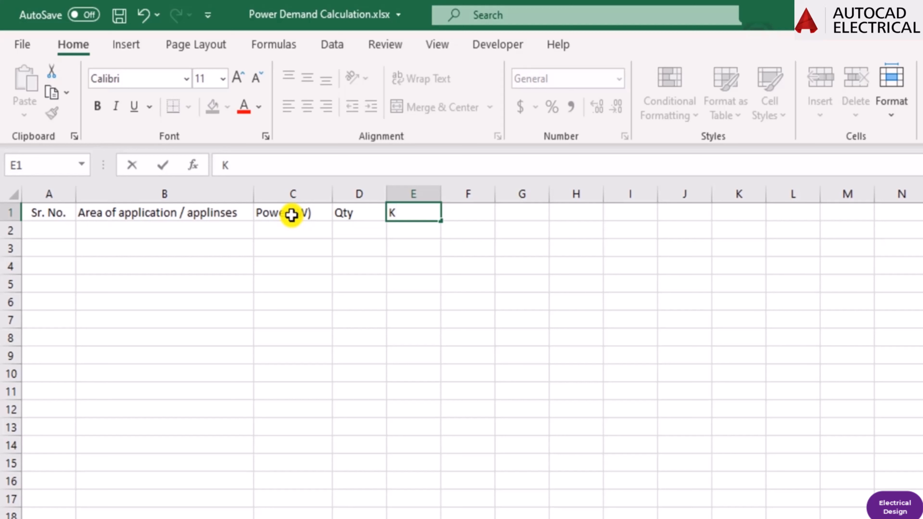
key(BackSpace)
text(Power ()
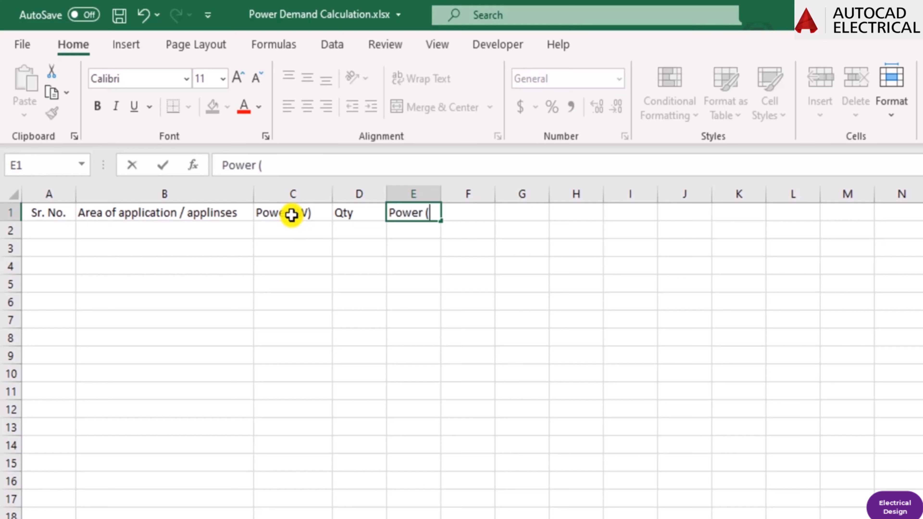
text(Kw))
key(Return)
key(Up)
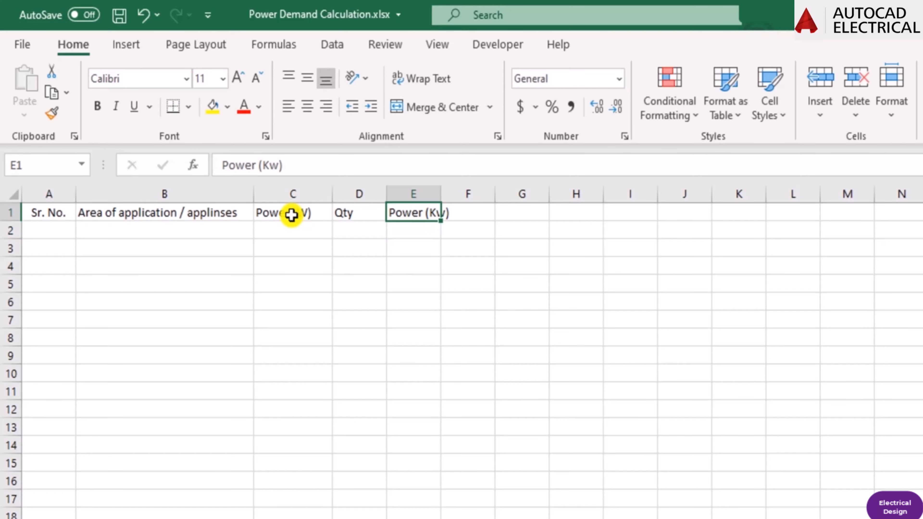
drag(440, 194, 469, 194)
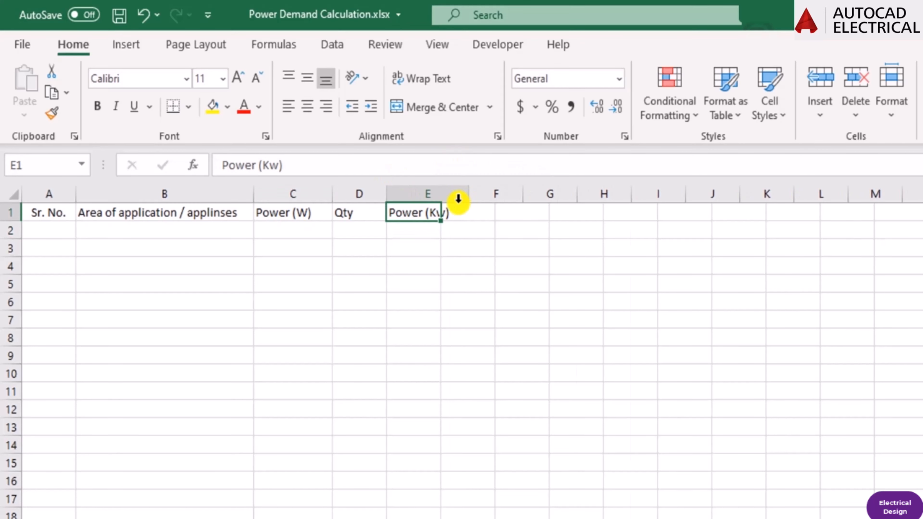
click(135, 235)
key(Left)
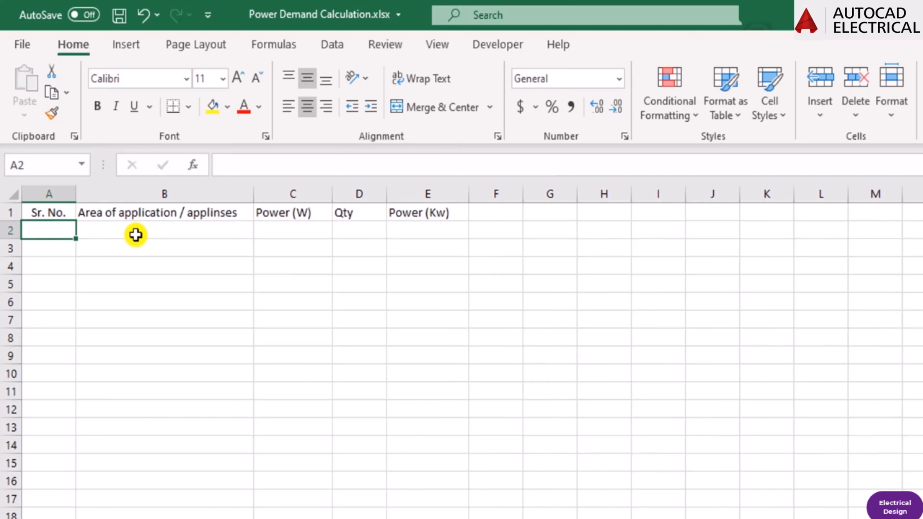
text(1)
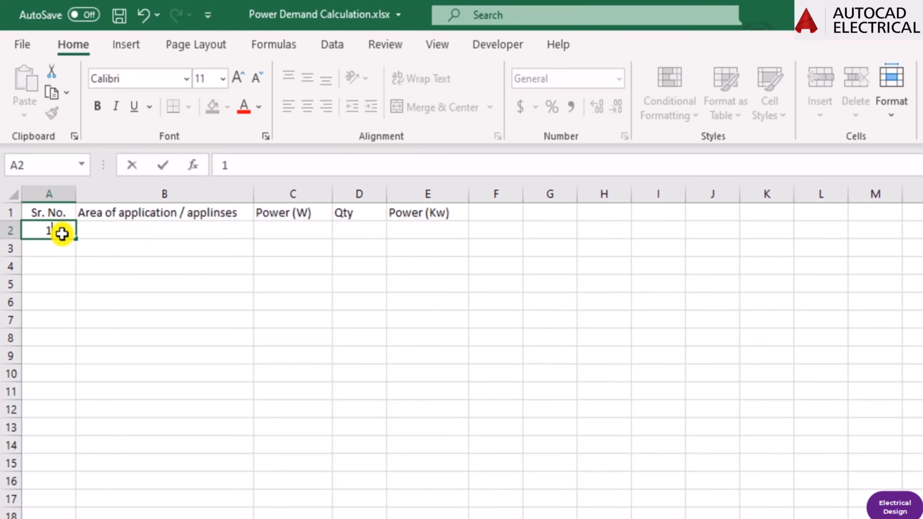
key(Tab)
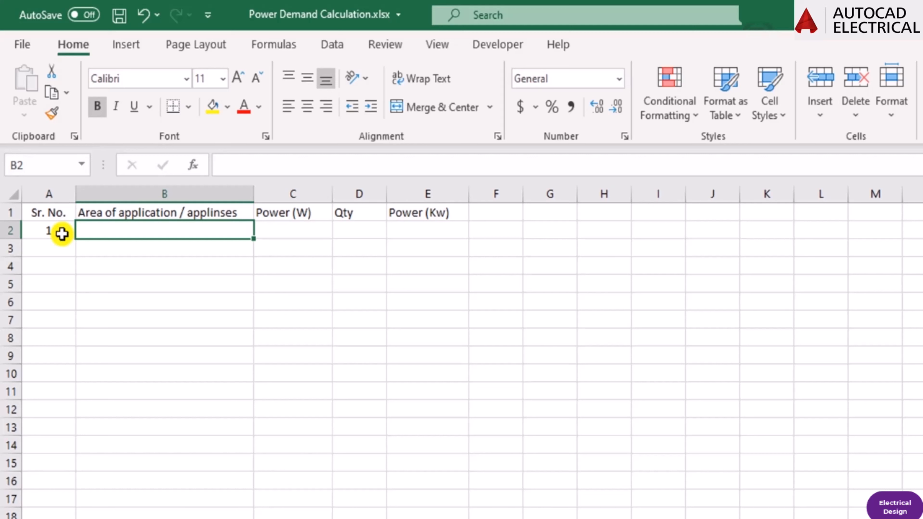
click(62, 234)
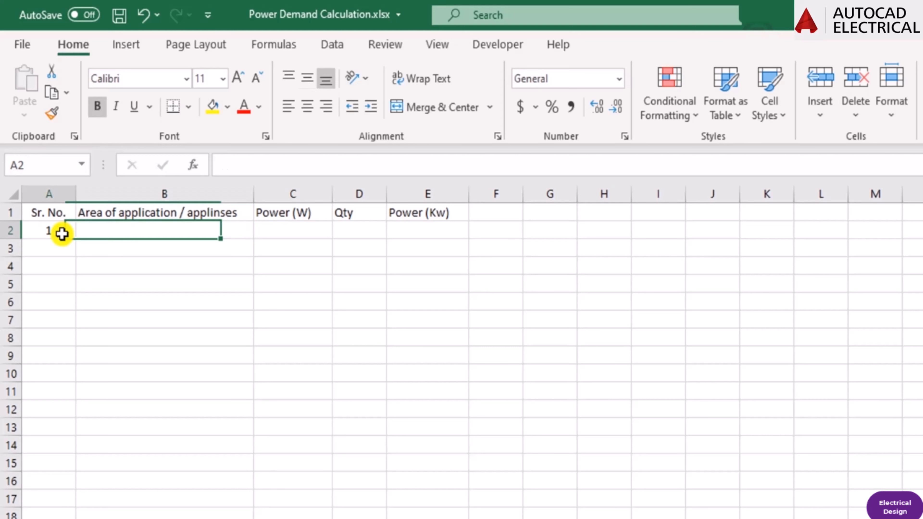
Enter the section title "Typical Flat" in cell B2.
key(Right)
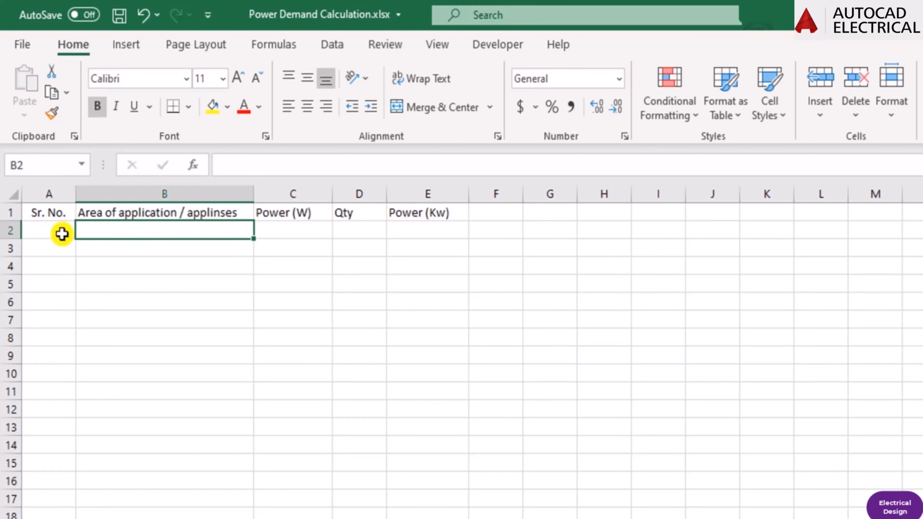
text(T)
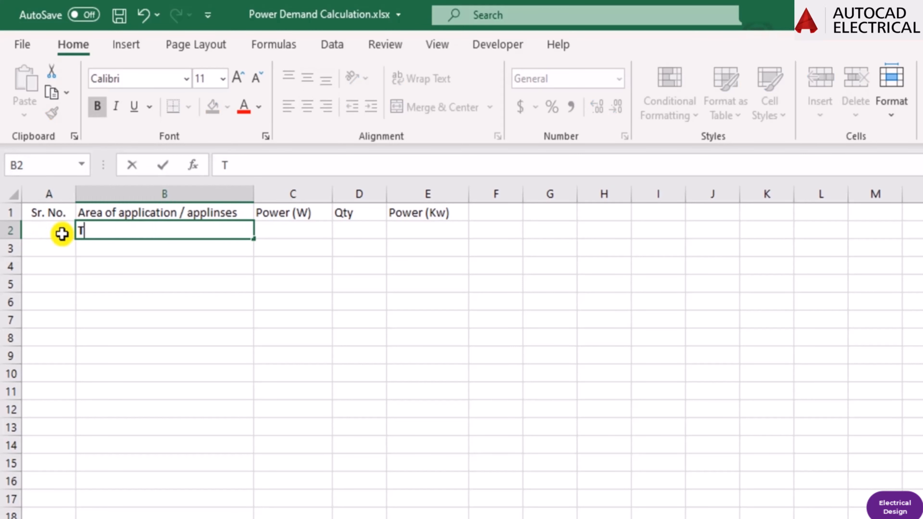
text(ypical Flat)
key(Return)
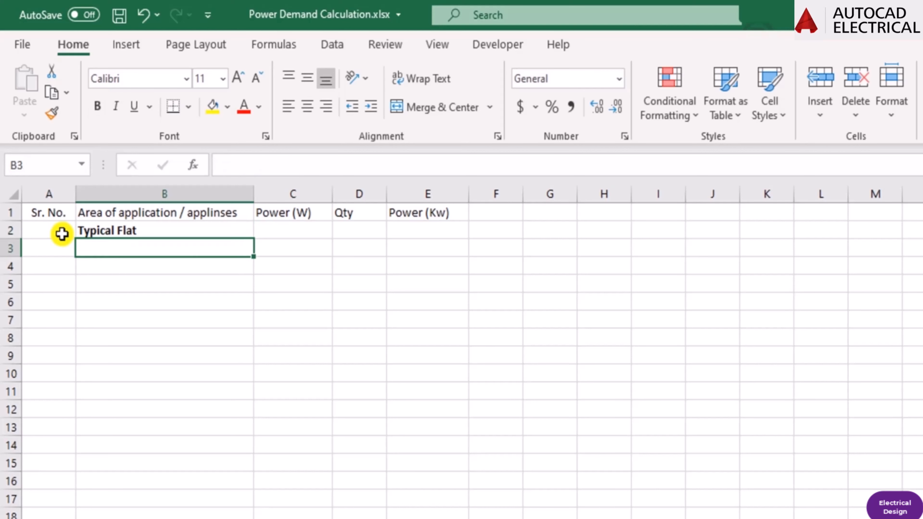
Enter serial number 1 in cell A3 and the appliance "LED / CFL Bulb" in cell B3.
key(Left)
text(1)
key(Tab)
text(L)
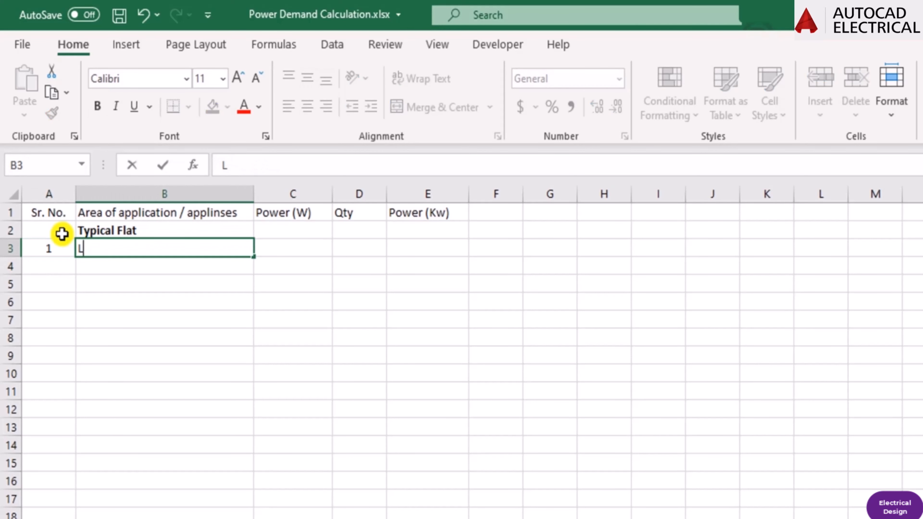
text(ED / CFL)
key(Return)
key(Up)
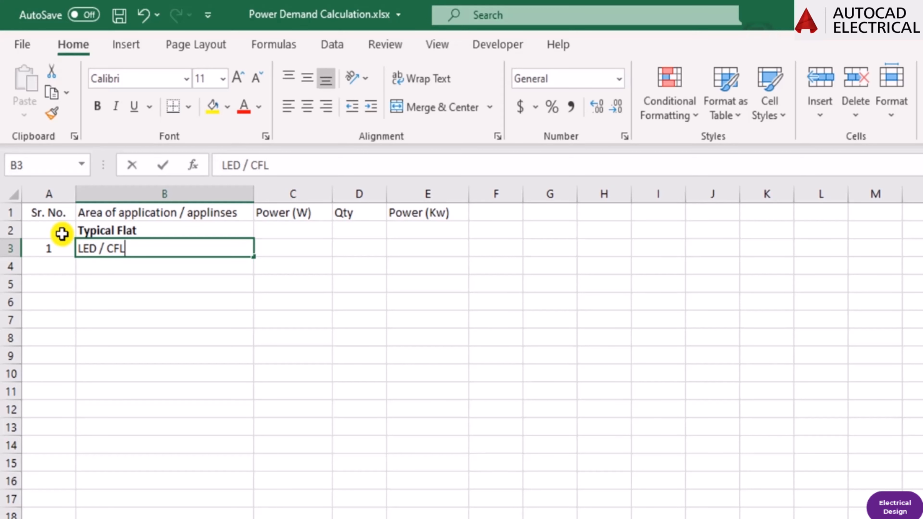
key(F2)
text(Bulb)
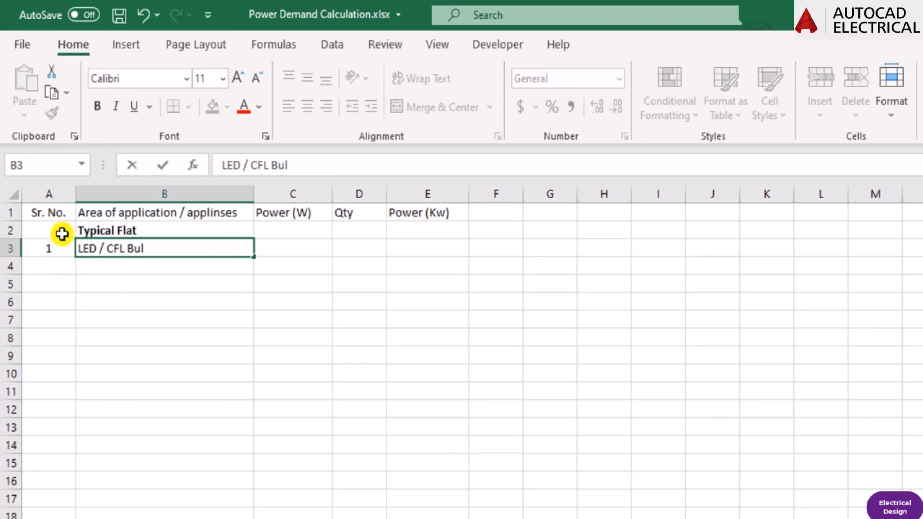
key(ctrl+Return)
Enter a power of 40 W in cell C3 and a quantity of 8 in cell D3 for the LED / CFL Bulb.
key(Right)
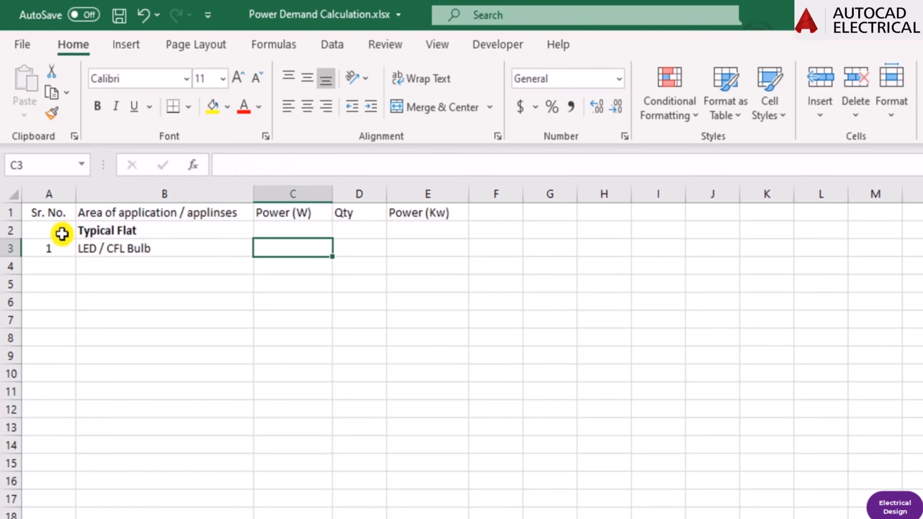
text(40)
key(Return)
key(Up)
key(Right)
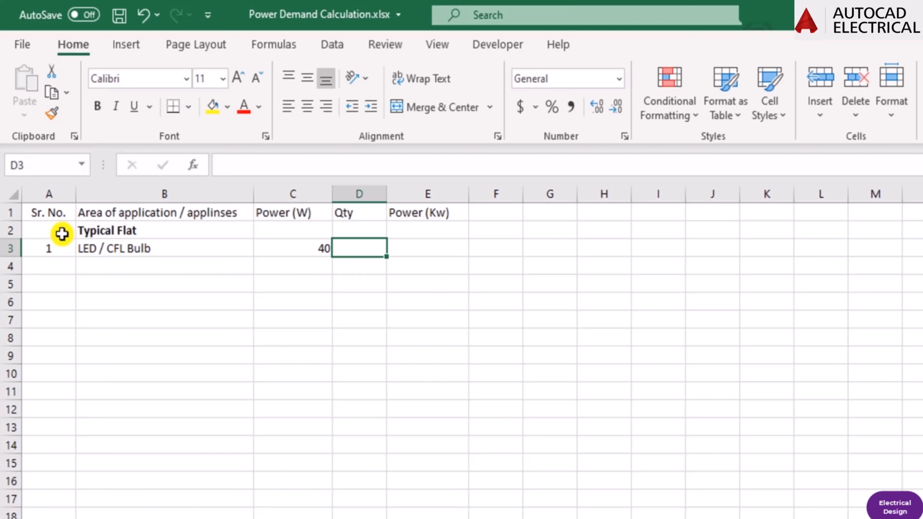
text(8)
key(Return)
key(Up)
key(Left)
key(Left)
key(Left)
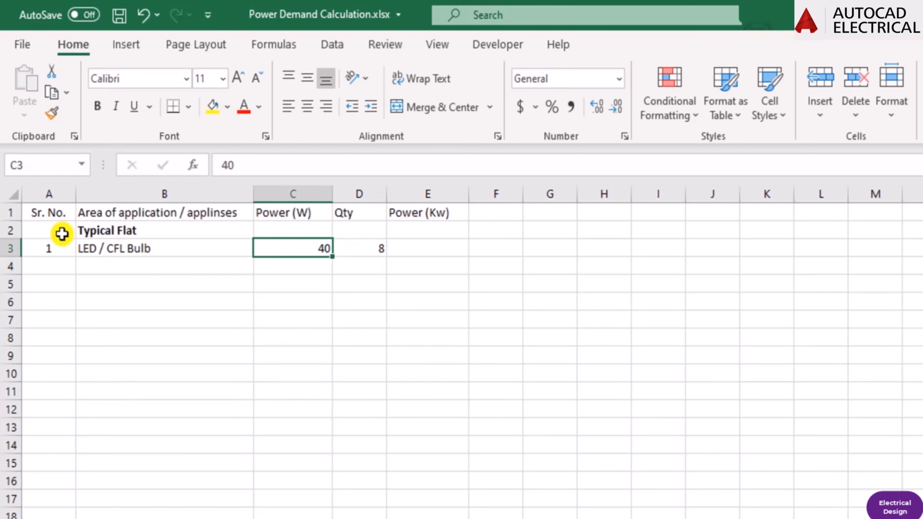
Enter the formula =C3*D3/1000 in cell E3 to calculate the LED / CFL Bulb power in kW.
key(Right)
key(Right)
key(Right)
key(Right)
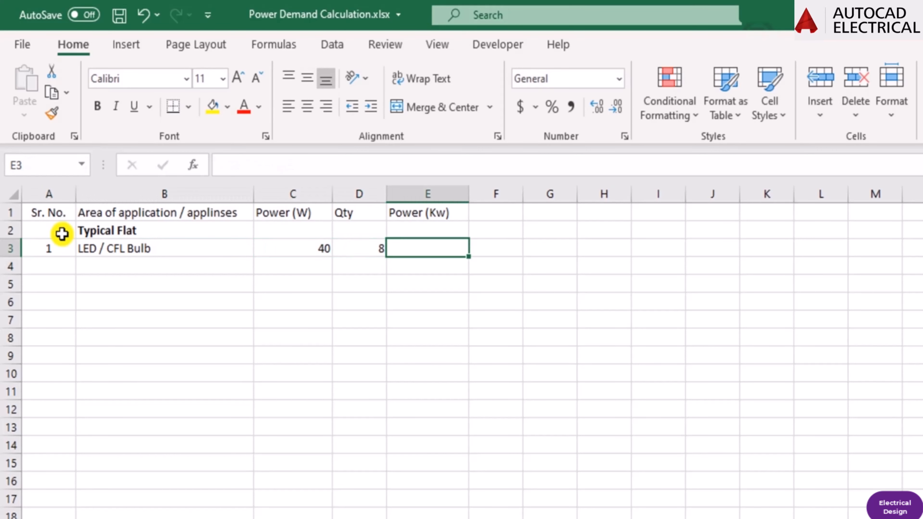
text(=)
key(Left)
key(Left)
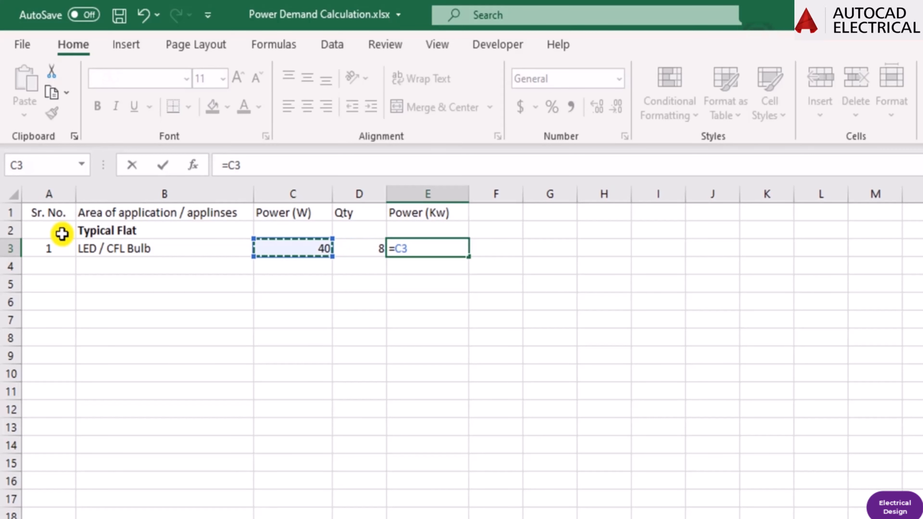
text(*)
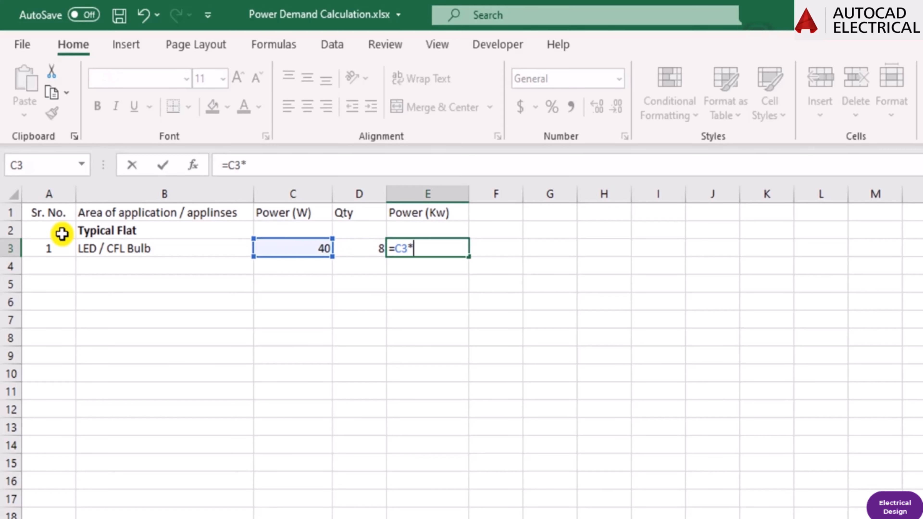
key(Left)
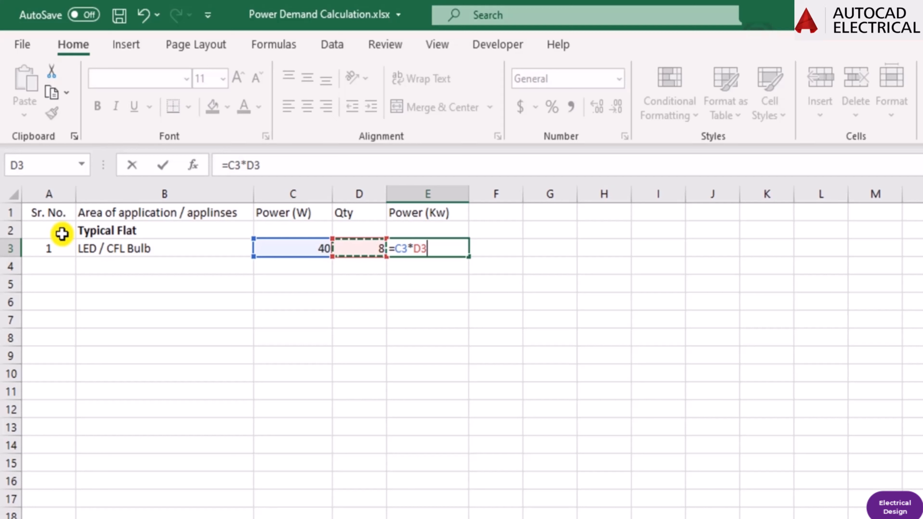
text(/1000)
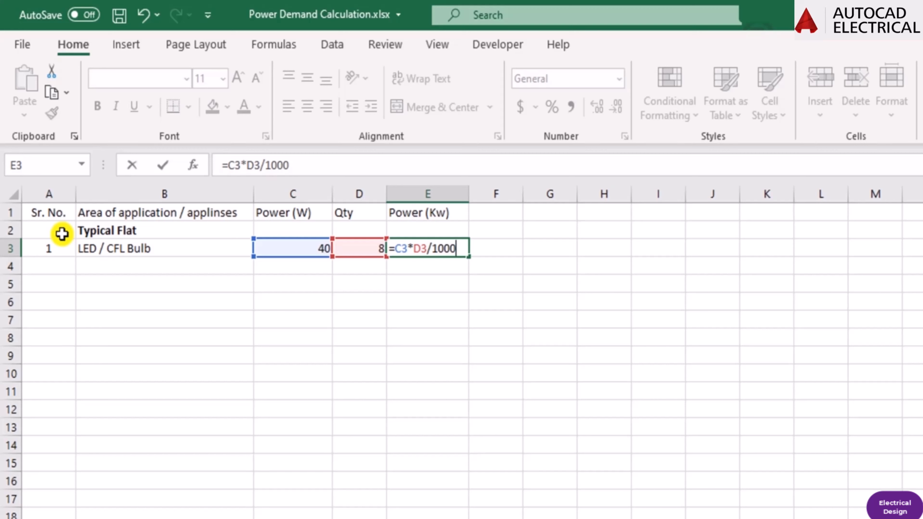
key(Return)
key(Up)
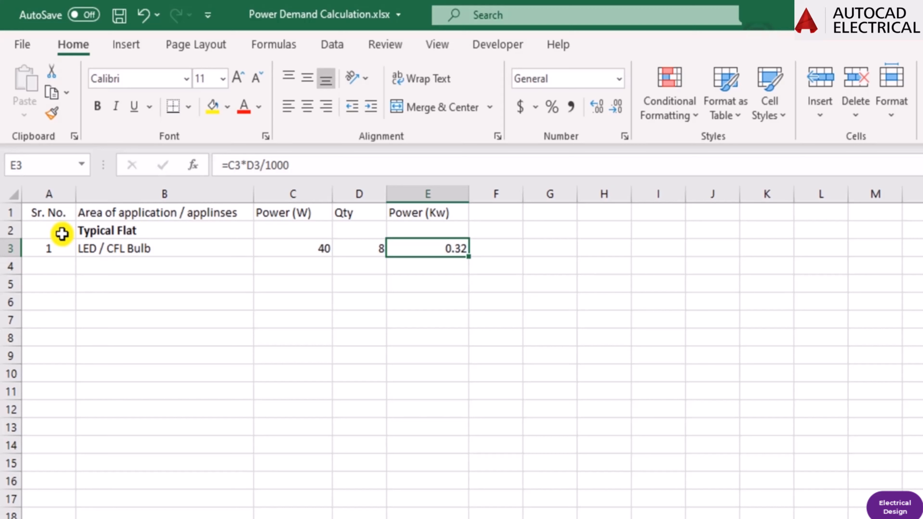
Enter serial number 2 in cell A4 and the appliance "Fans" in cell B4.
key(Left)
key(Left)
key(Left)
key(Left)
key(Down)
text(2)
key(Return)
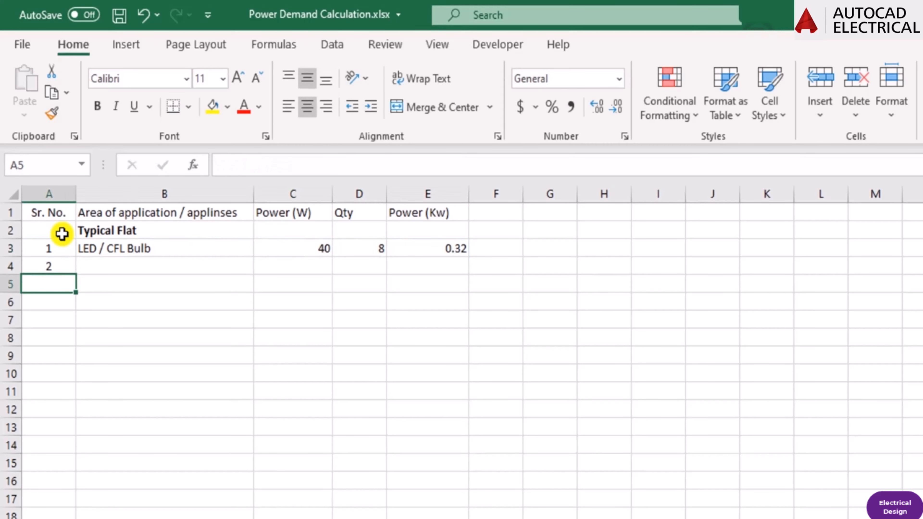
key(Up)
key(Right)
text(Fans)
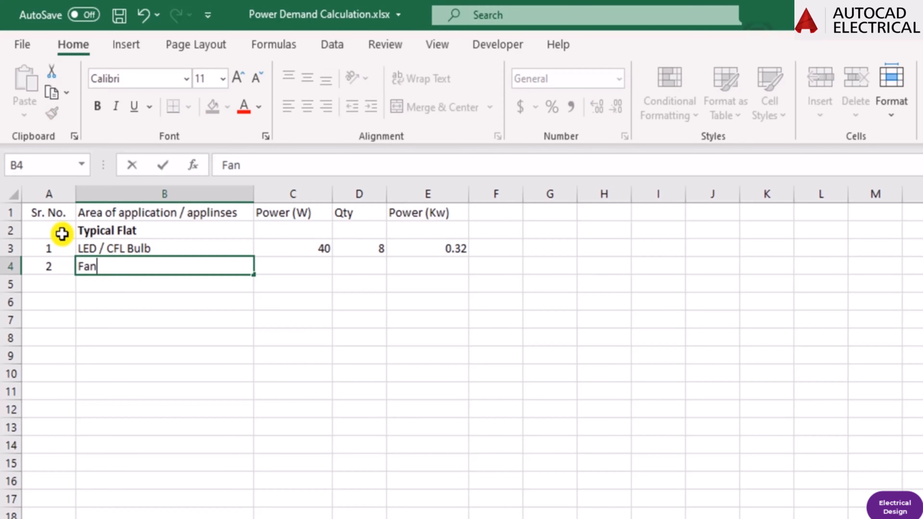
key(Return)
key(Up)
key(Right)
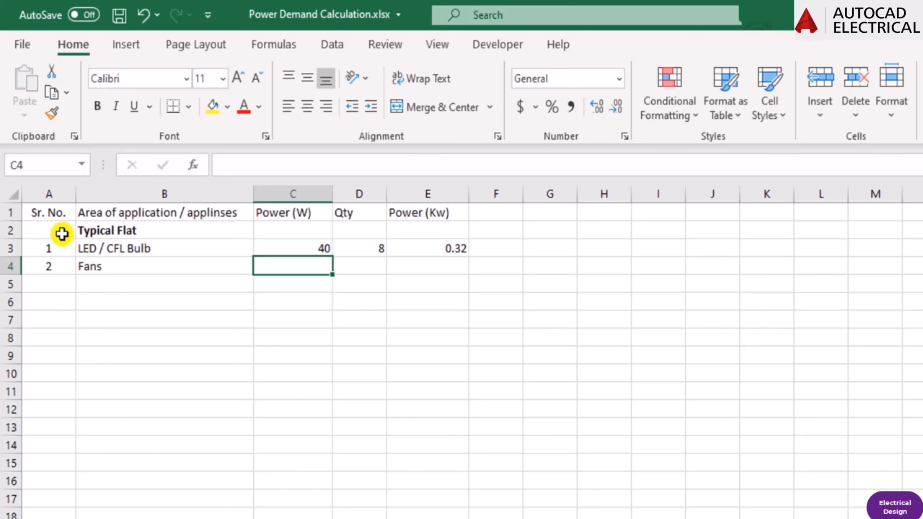
text(3)
key(Return)
key(Up)
Enter a quantity of 3 in cell D4 and a power of 80 W in cell C4 for the Fans.
key(Right)
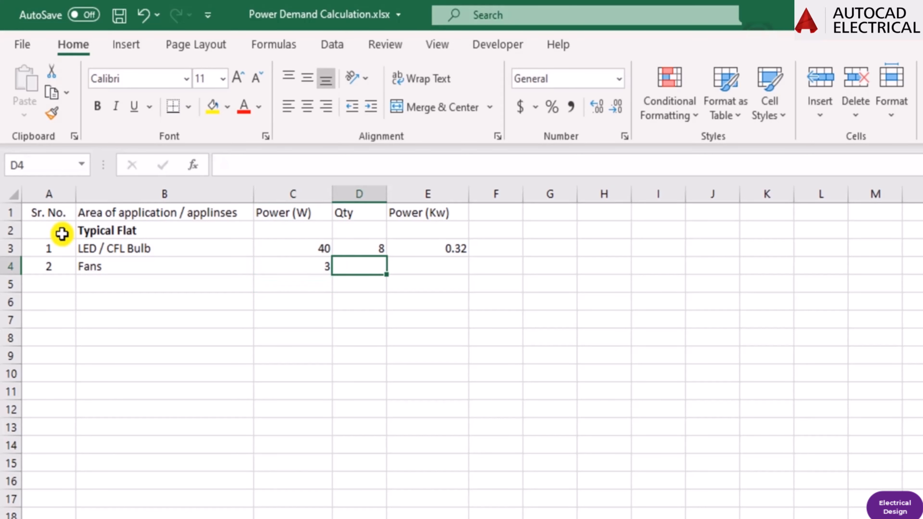
key(Left)
key(Left)
key(Right)
key(Right)
key(Left)
key(Right)
text(3)
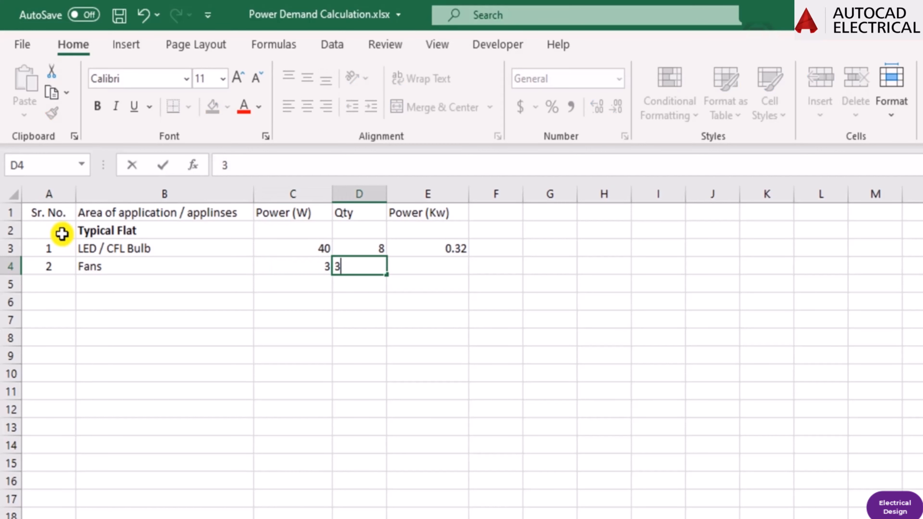
key(Return)
key(Up)
key(Left)
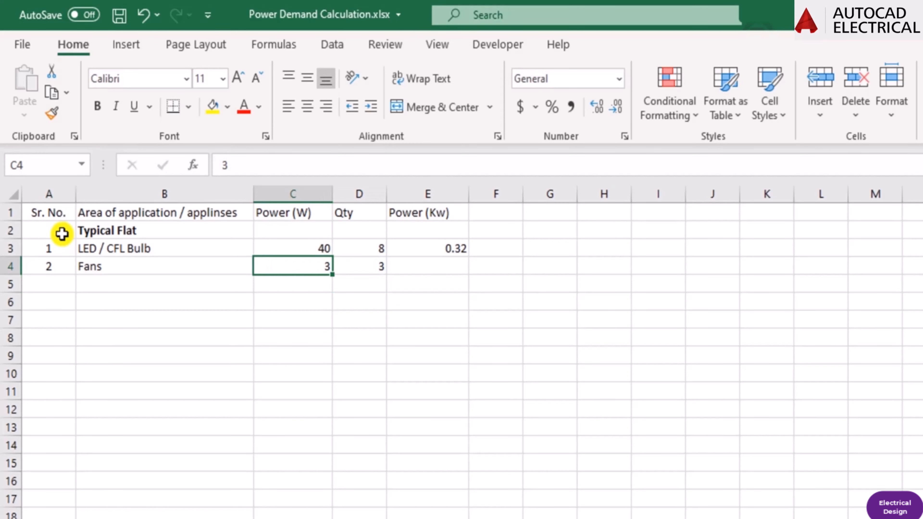
text(80)
key(Return)
Fill the kW formula down from cell E3 into cell E4 and check its cell references.
key(Up)
key(Right)
key(Right)
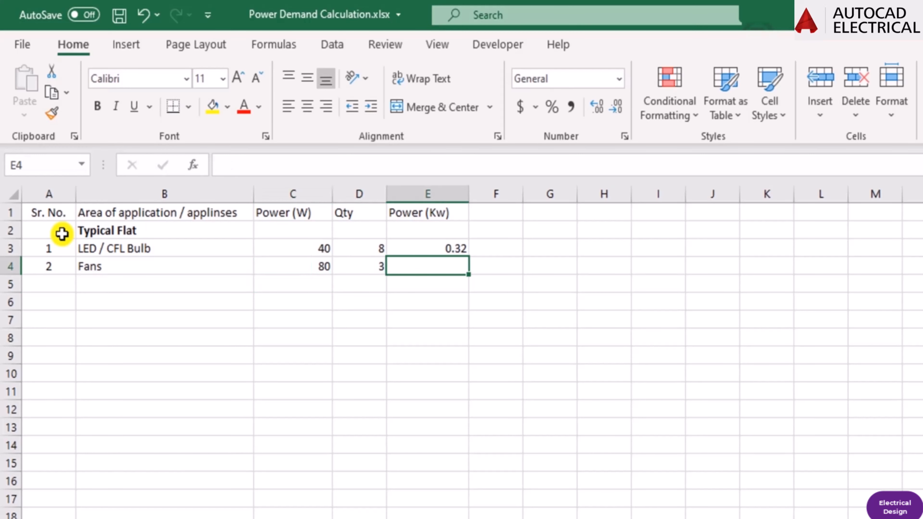
key(ctrl+d)
key(F2)
key(Escape)
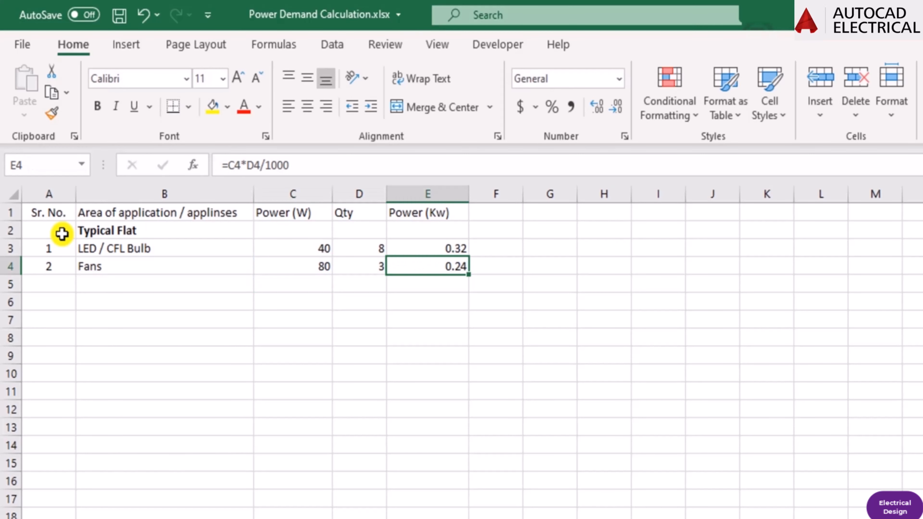
Enter serial number 3 in cell A5 and the appliance "TV" in cell B5.
key(Left)
key(Left)
key(Left)
key(Left)
key(Down)
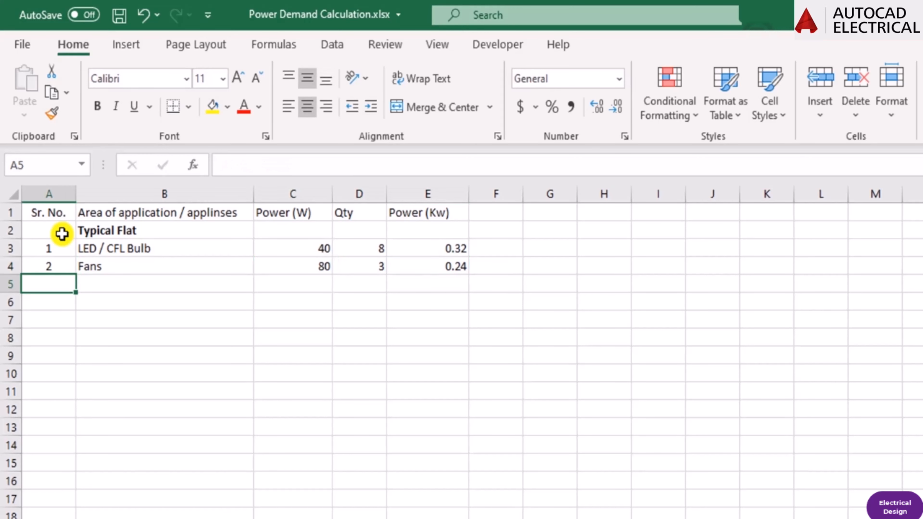
text(3)
key(Tab)
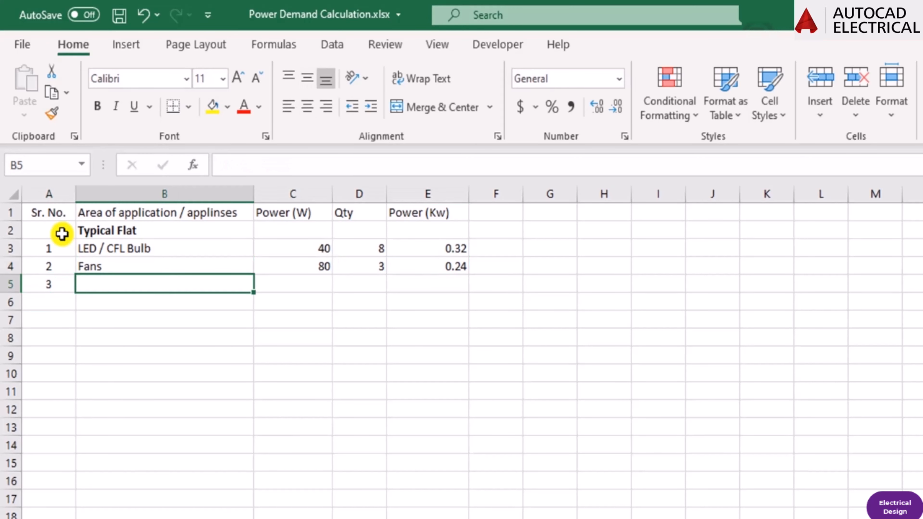
text(TV)
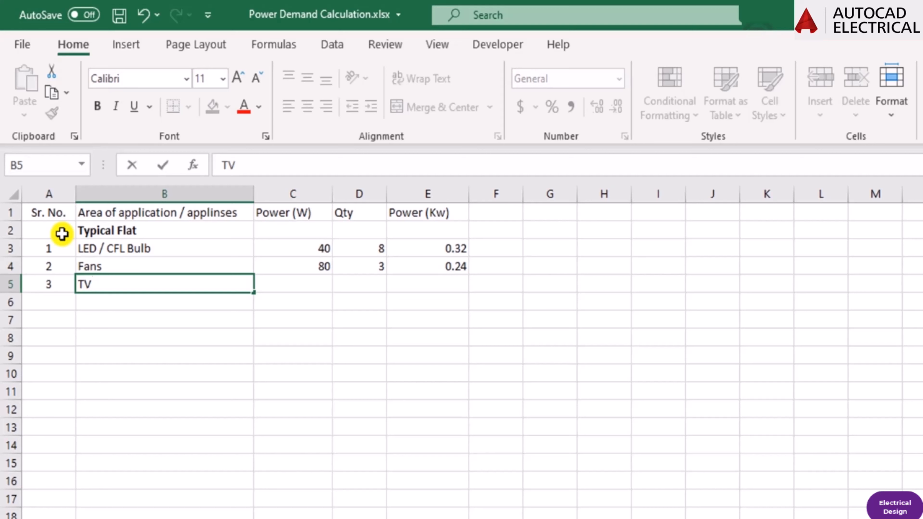
key(Return)
Enter a power of 120 W in cell C5 and a quantity of 1 in cell D5 for the TV.
key(Up)
key(Left)
key(Tab)
key(Tab)
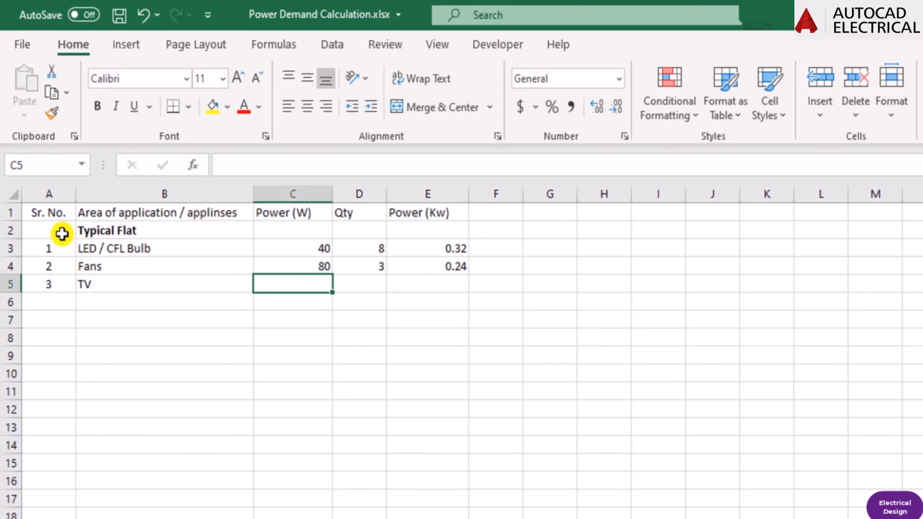
text(120)
key(Return)
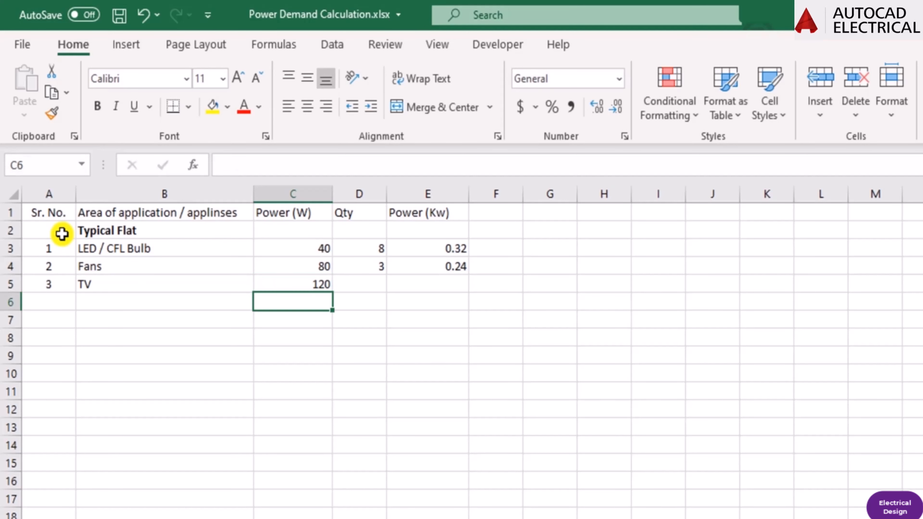
key(Up)
key(Right)
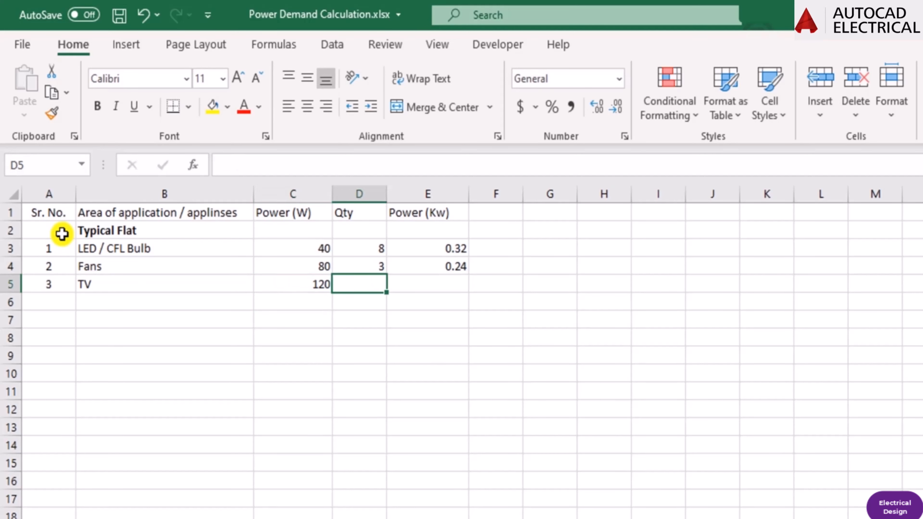
text(1)
key(Return)
Fill the kW formula down from cell E4 into cell E5 and check its cell references.
key(Right)
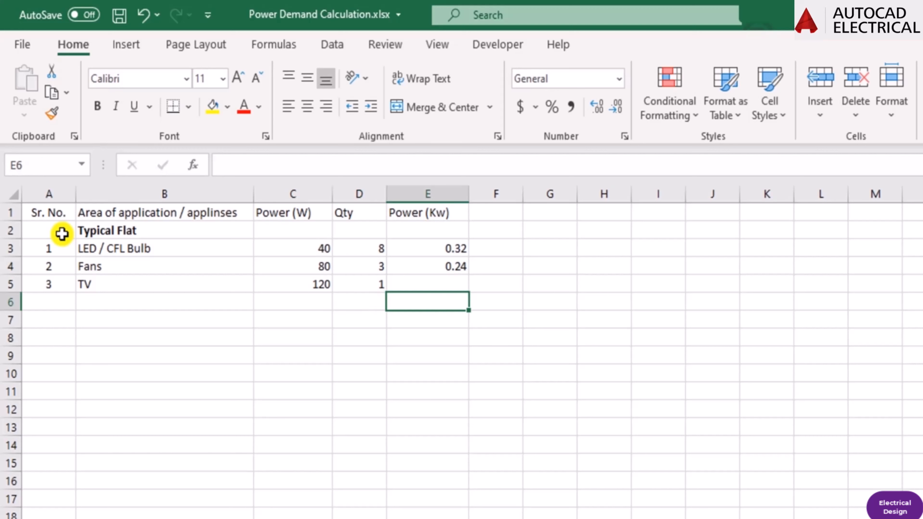
key(Up)
key(ctrl+d)
key(F2)
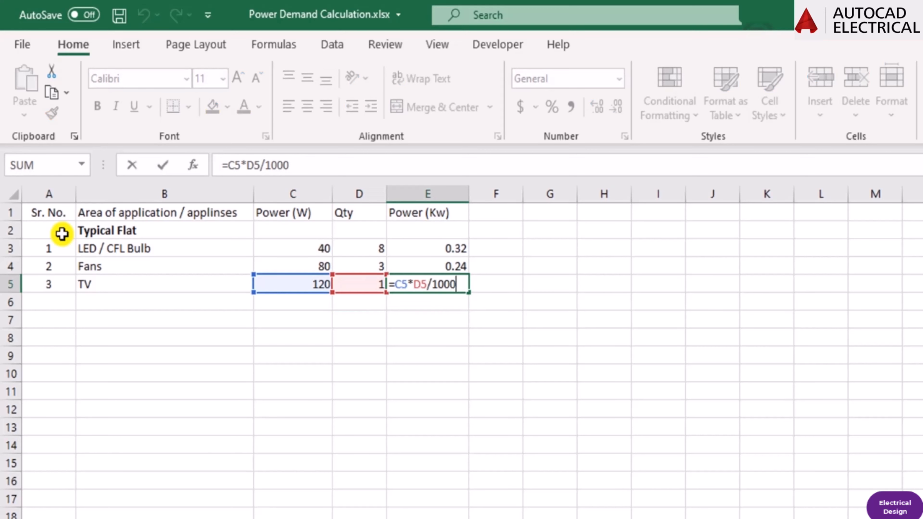
key(Escape)
Enter serial number 4 in cell A6 and the item "16/6 A" in cell B6.
key(Down)
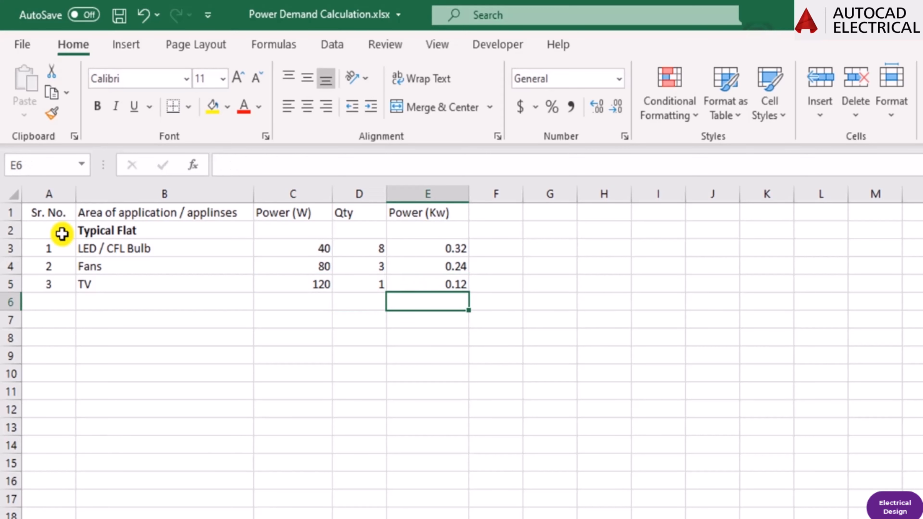
key(Left)
key(Left)
key(Left)
key(Left)
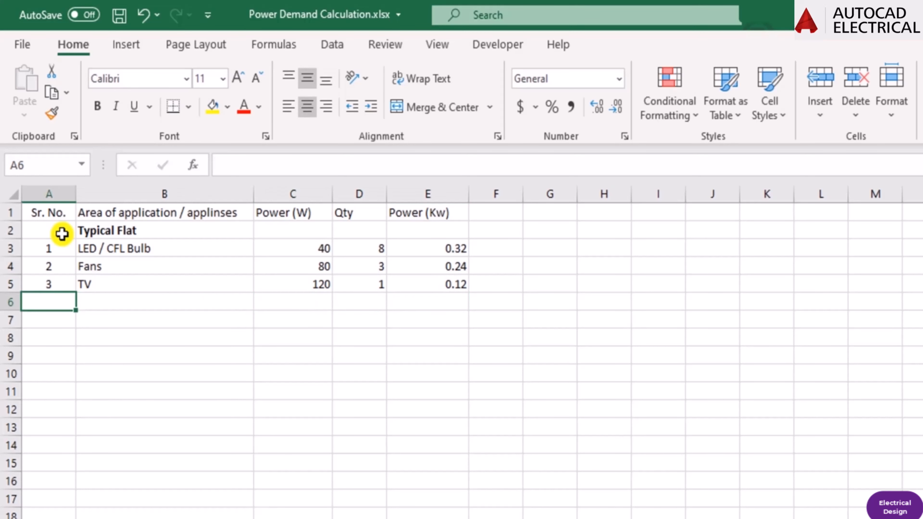
text(4)
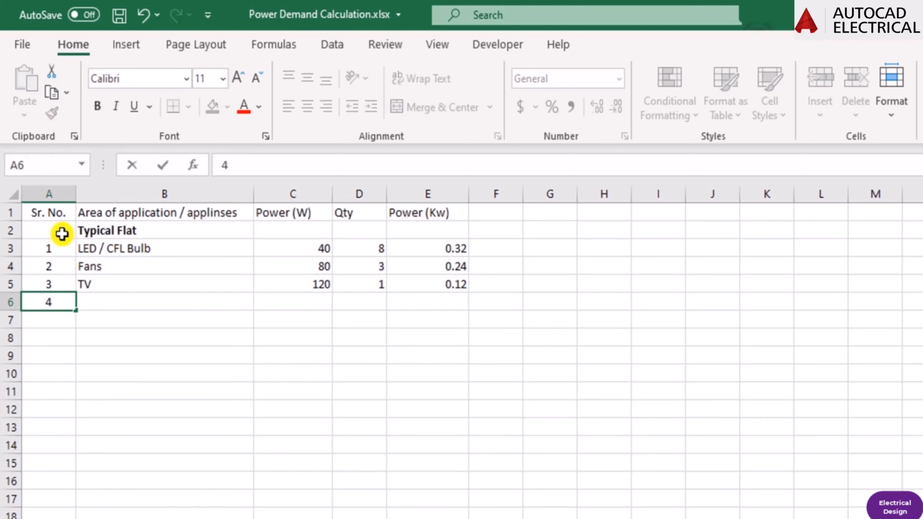
key(Return)
key(Up)
key(Right)
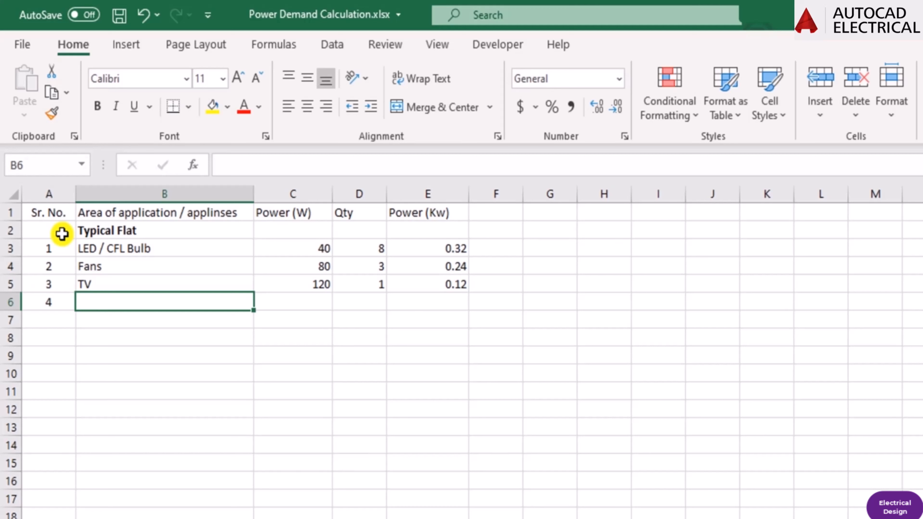
text(16/6 )
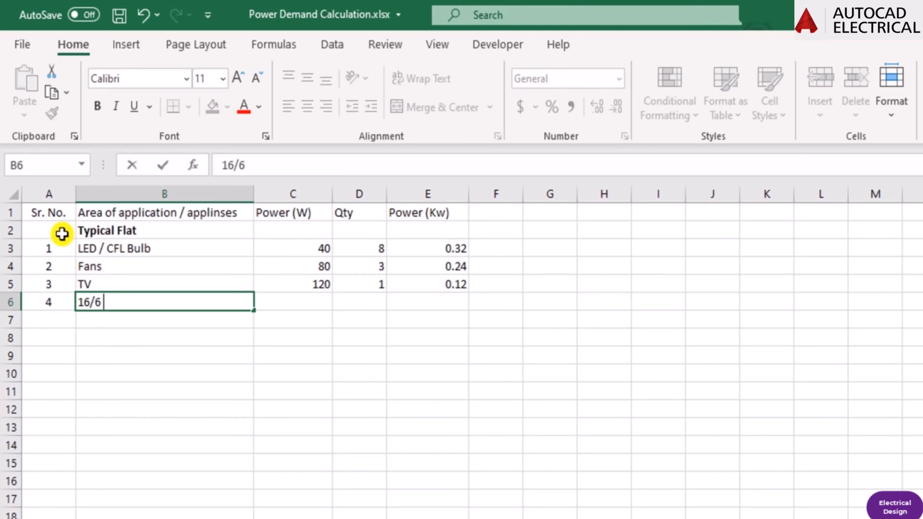
text(A)
key(Return)
Enter a power of 3000 W in cell C6 and a quantity of 1 in cell D6 for the 16/6 A item.
key(Up)
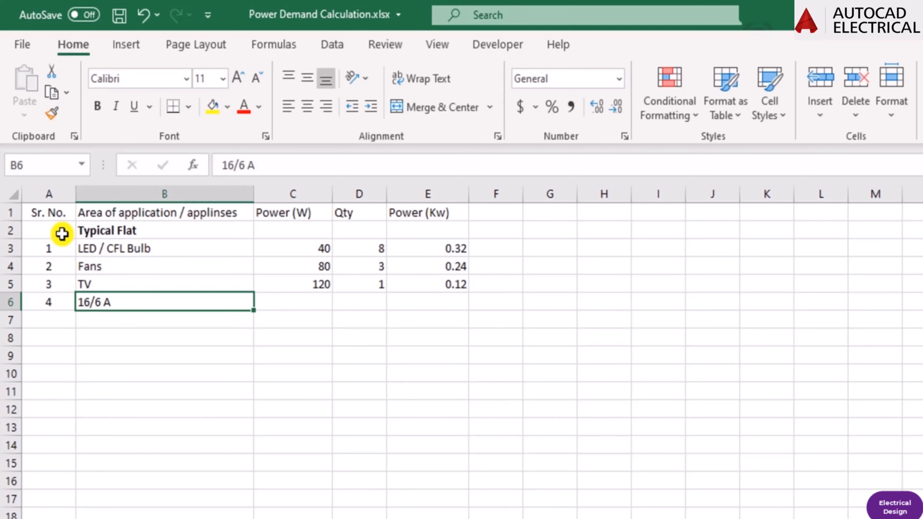
key(Right)
key(Right)
key(Left)
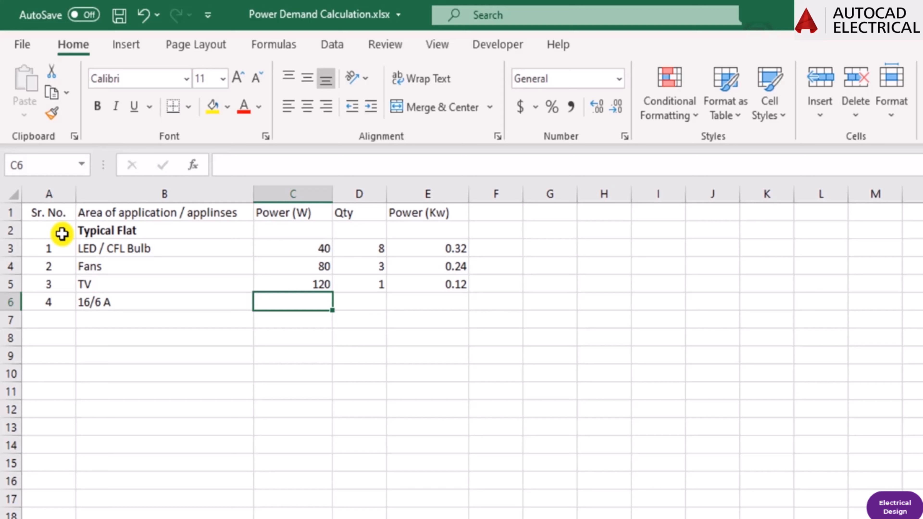
text(3000)
key(Return)
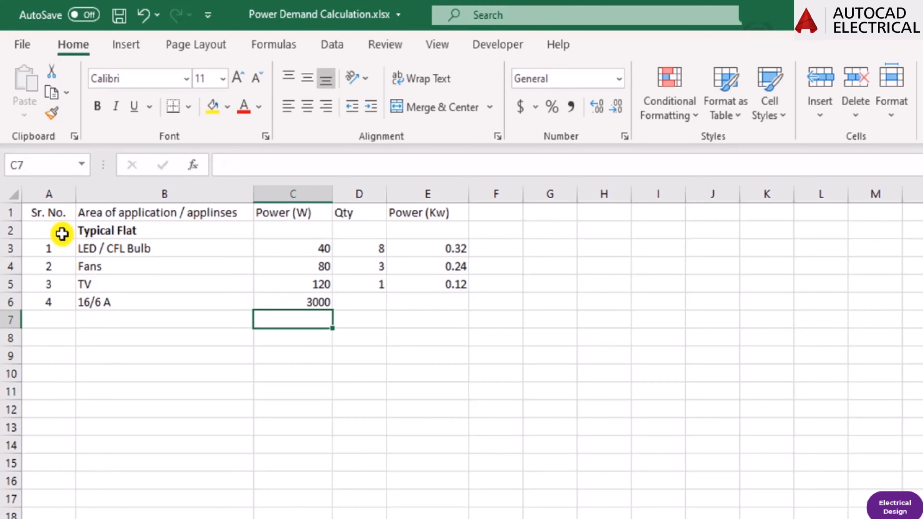
key(Up)
key(Right)
text(1)
key(Tab)
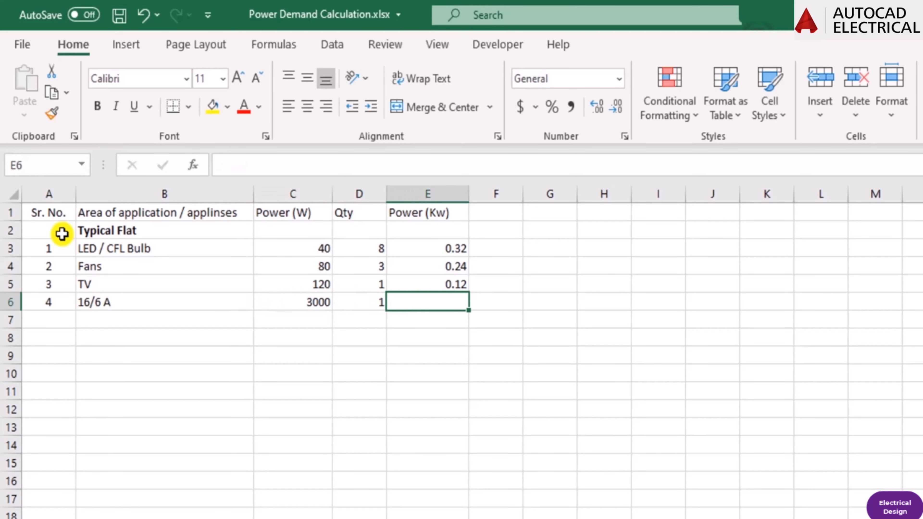
Fill the kW formula down from cell E5 into cell E6 and check its cell references.
key(ctrl+d)
key(F2)
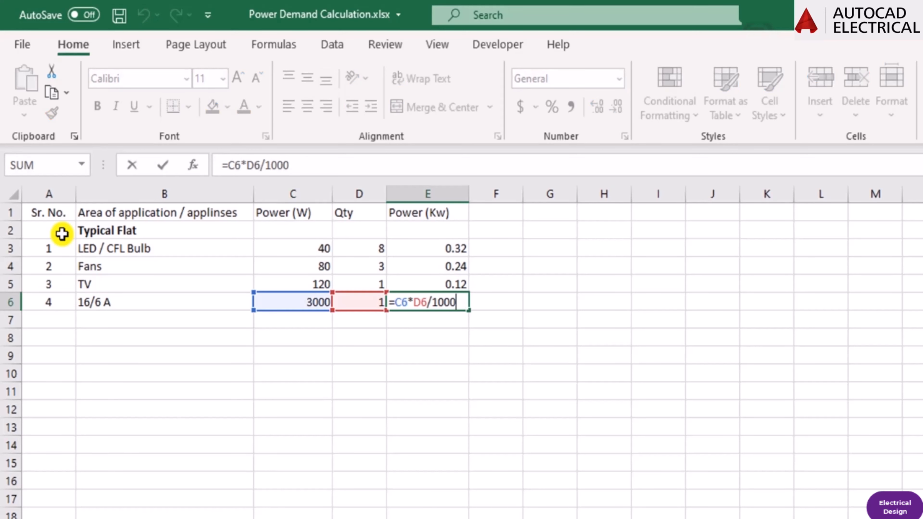
key(Escape)
Enter the label "Total power for 1 flat" in cell B8, leaving row 7 empty below the appliance list.
key(Down)
key(Left)
key(Left)
key(Left)
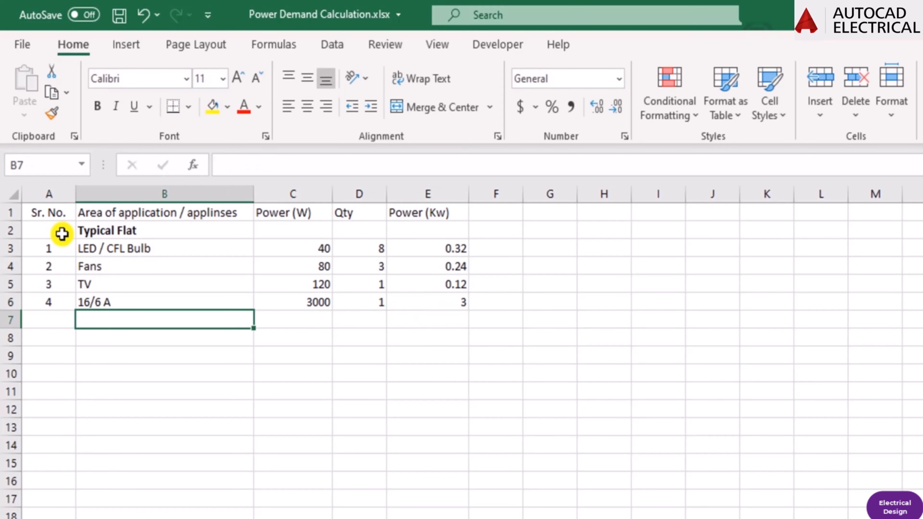
key(Down)
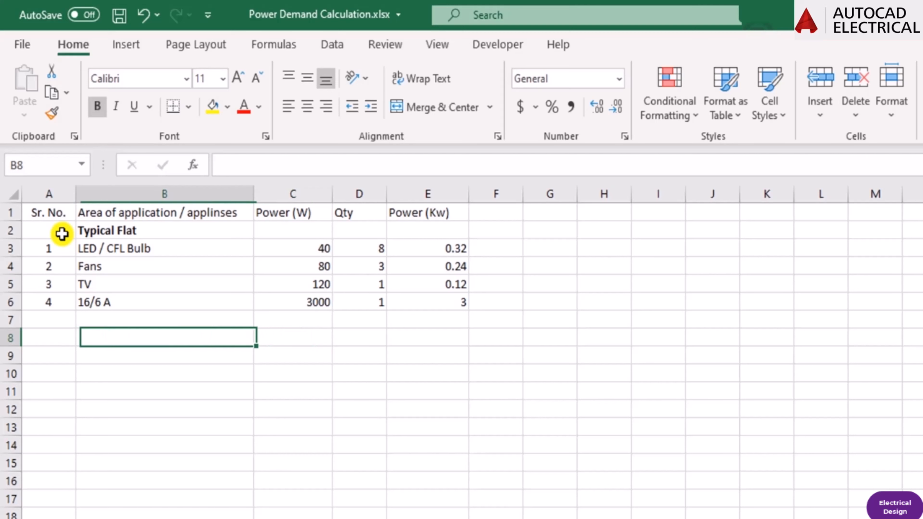
text(Ti)
key(BackSpace)
text(o)
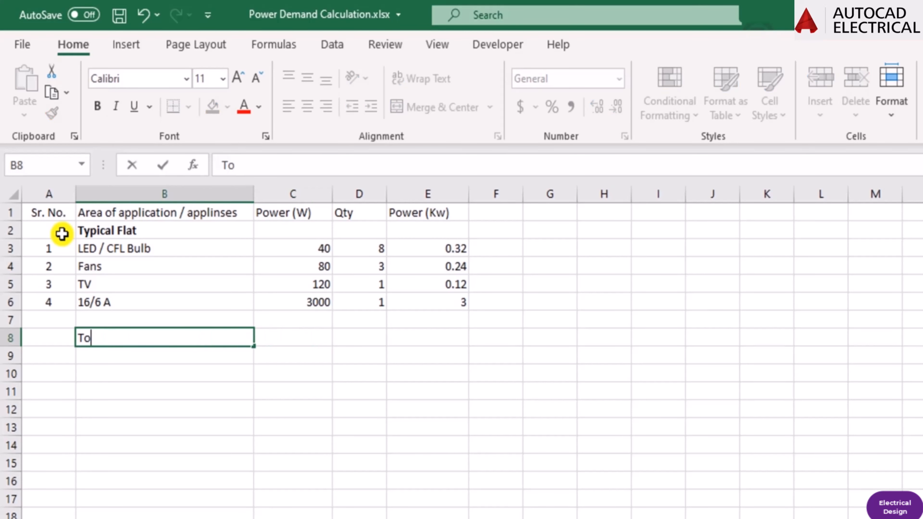
text(tal power)
key(BackSpace)
key(BackSpace)
text(wer )
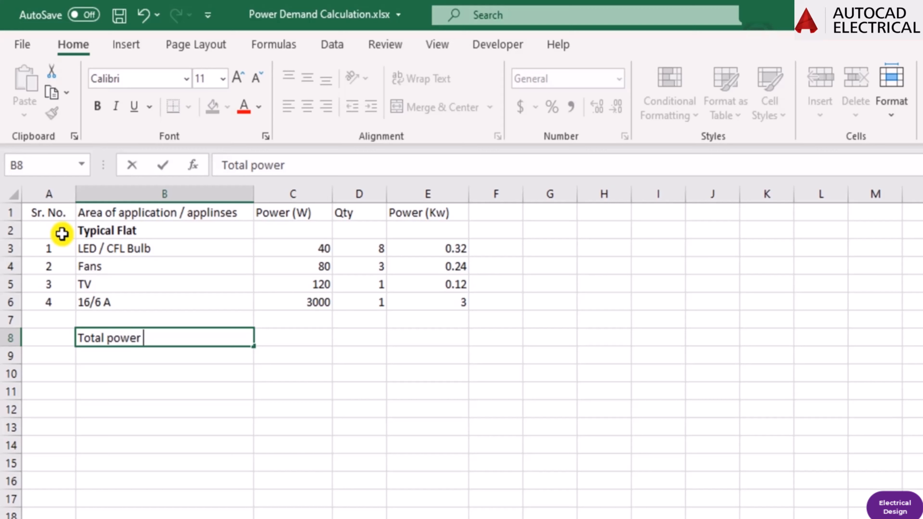
text(for 1 fl)
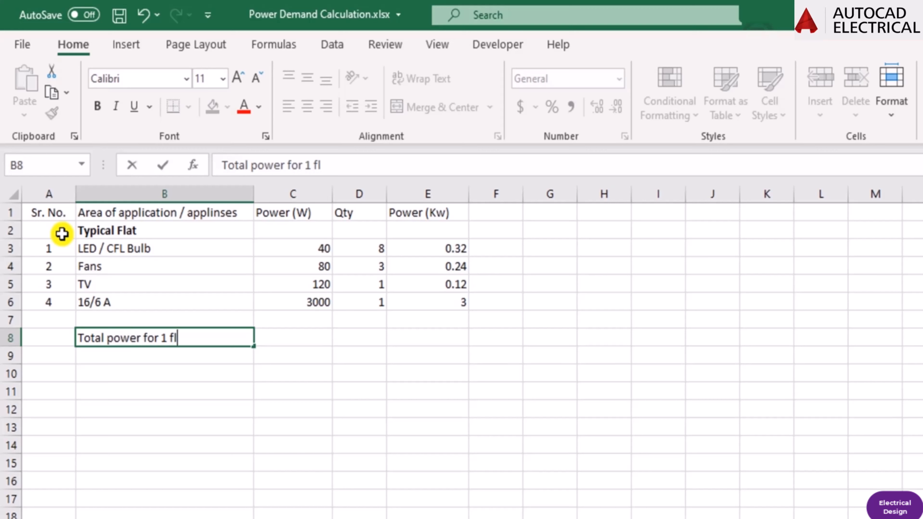
text(at)
Sum the kW values of cells E3 to E6 in cell E8 and check the formula.
key(Tab)
key(Tab)
key(Tab)
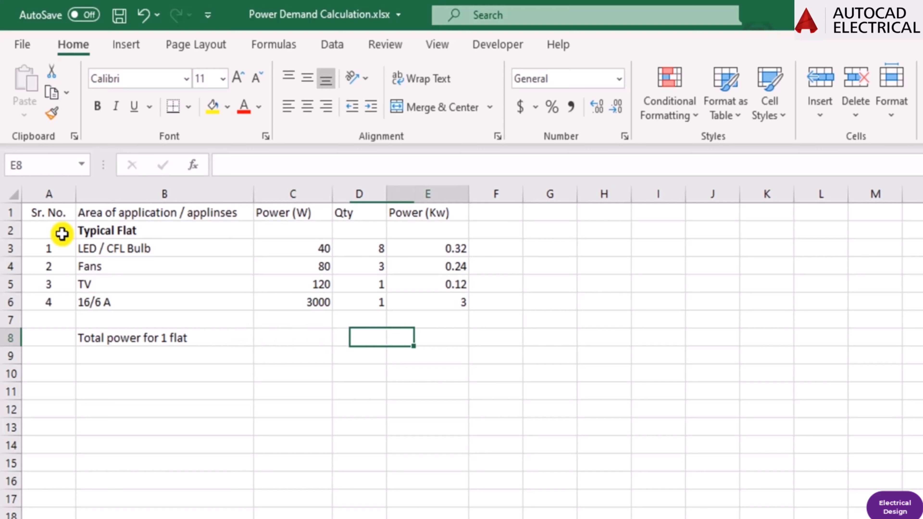
text(=sum)
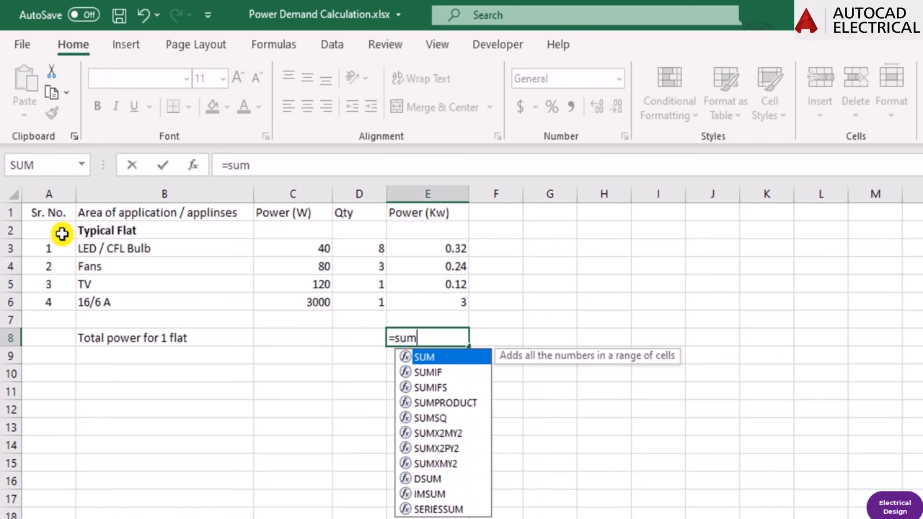
text(()
click(451, 248)
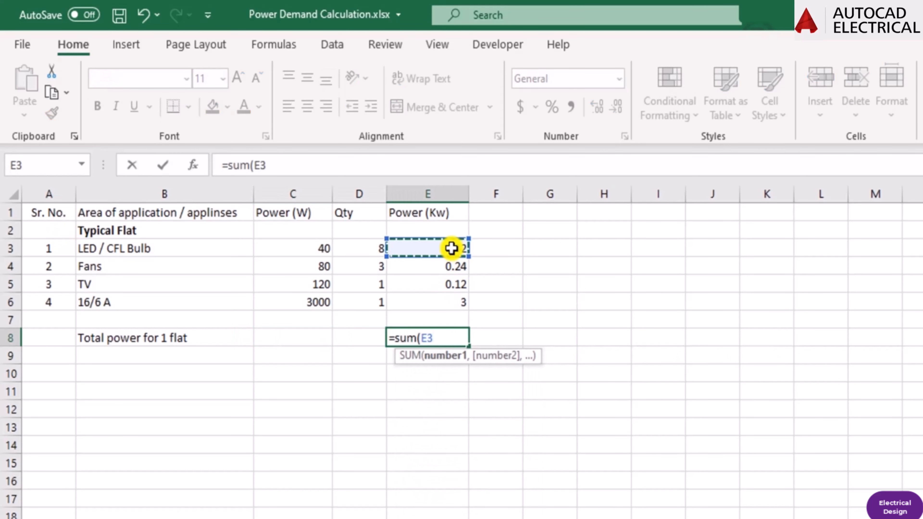
key(shift+Down)
key(shift+Down)
key(shift+Down)
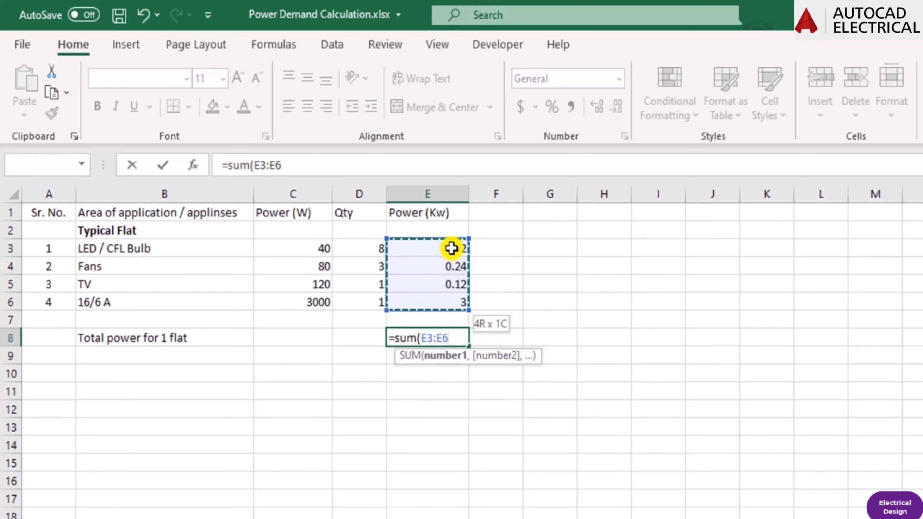
key(Return)
key(Up)
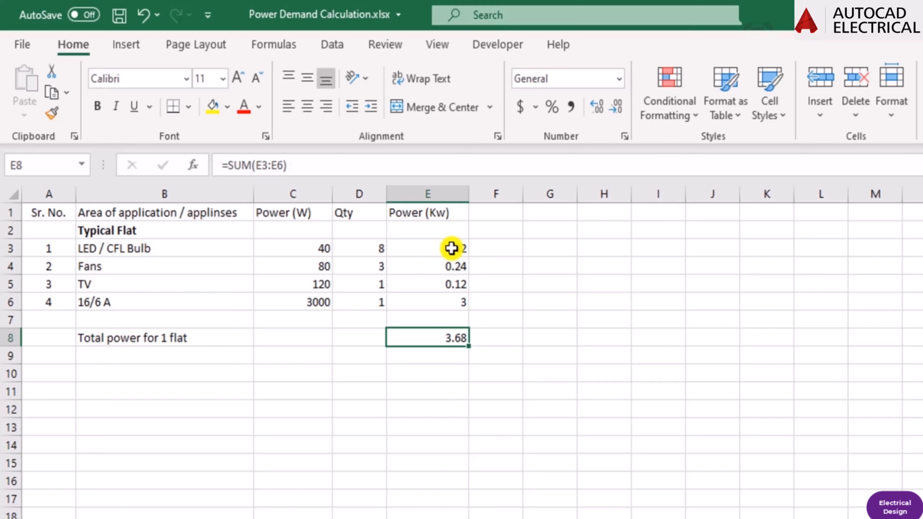
key(Down)
key(Up)
key(F2)
key(Escape)
Make the "Total power for 1 flat" label in cell B8 bold.
key(Left)
key(Left)
key(Left)
key(Left)
key(Down)
key(Right)
key(Up)
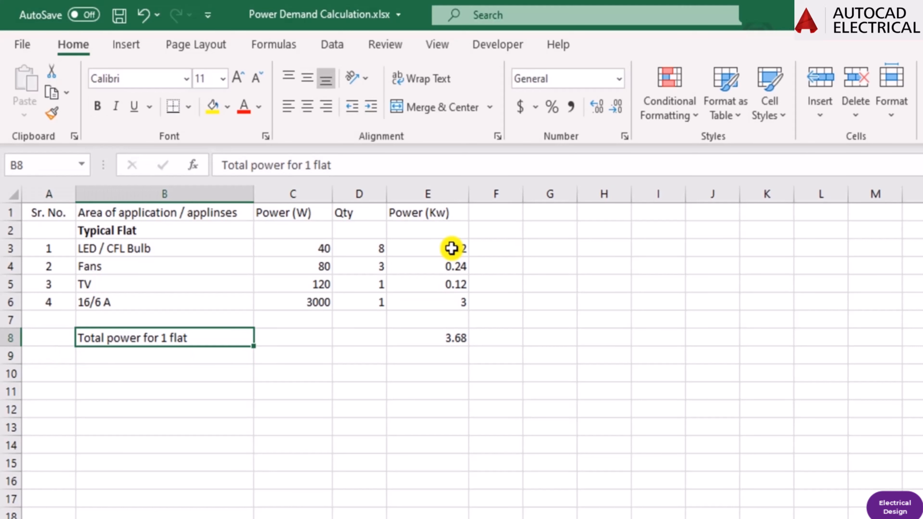
key(ctrl+b)
key(Down)
key(Down)
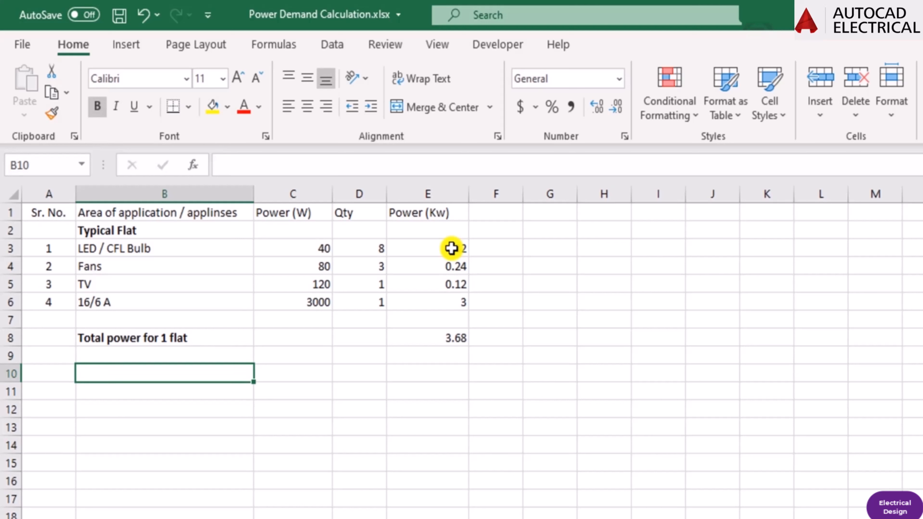
key(Left)
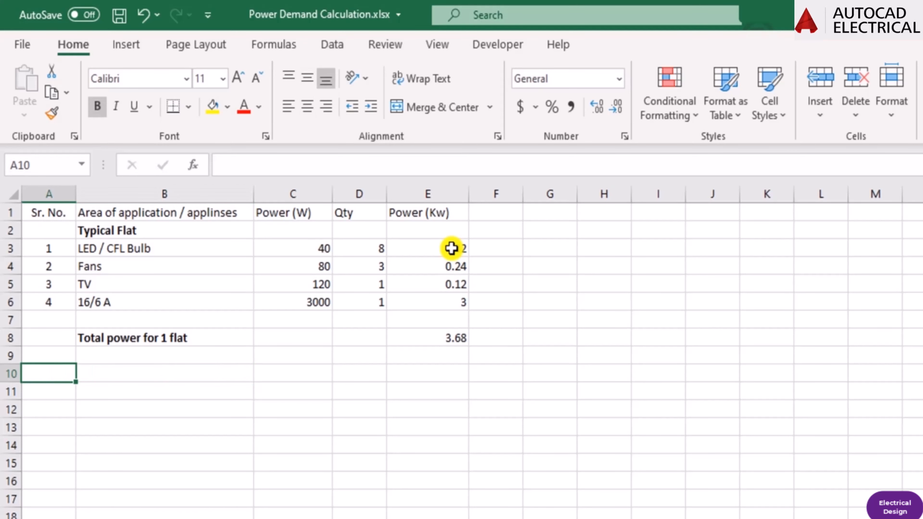
text(5)
key(Return)
key(Up)
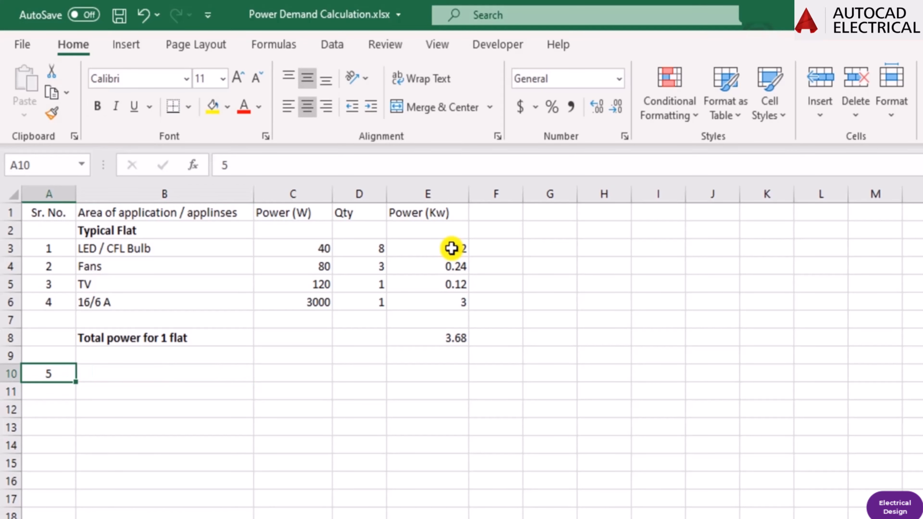
key(Up)
key(Right)
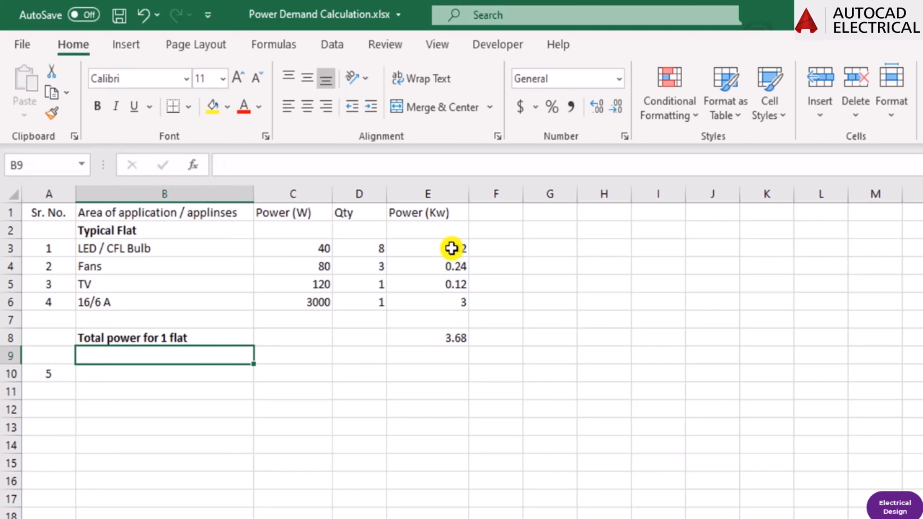
key(Down)
key(Left)
key(Right)
Enter the section heading "Common Area" in cell B10.
text(Co)
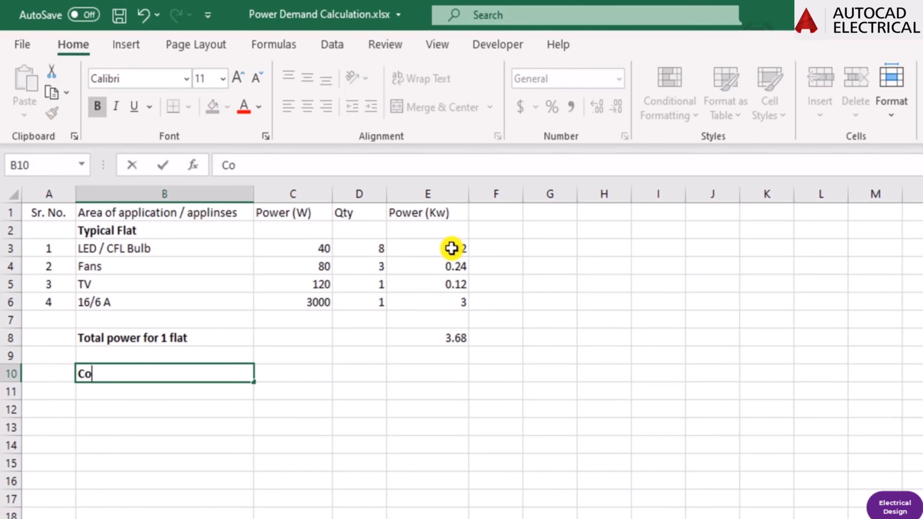
text(mmon Area)
key(Return)
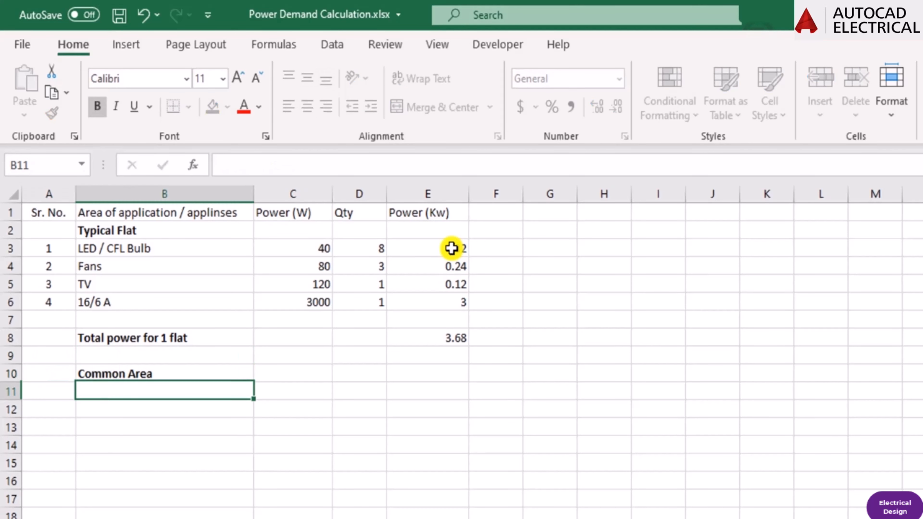
Enter serial number 5 in cell A11 and the item "Passage Lighting" in cell B11.
key(Left)
key(Down)
key(Up)
key(Right)
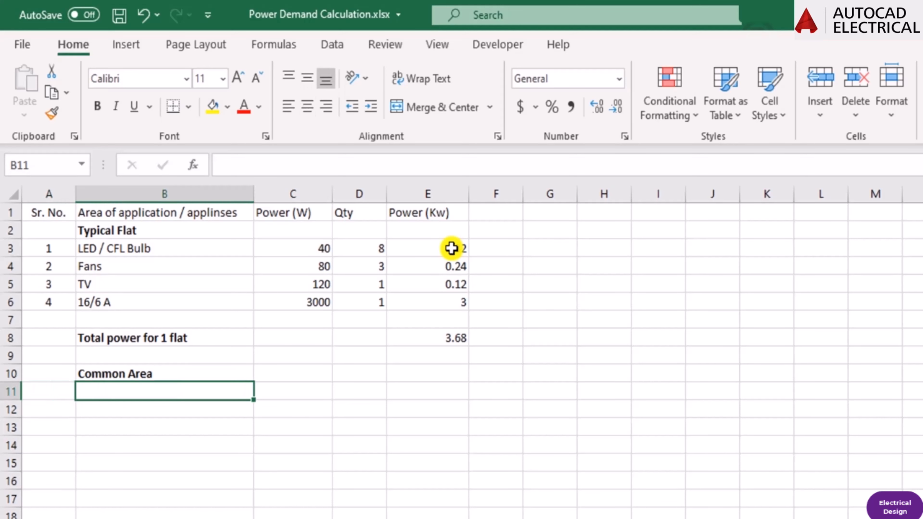
key(Left)
text(5)
key(Right)
text(Passage Lighting)
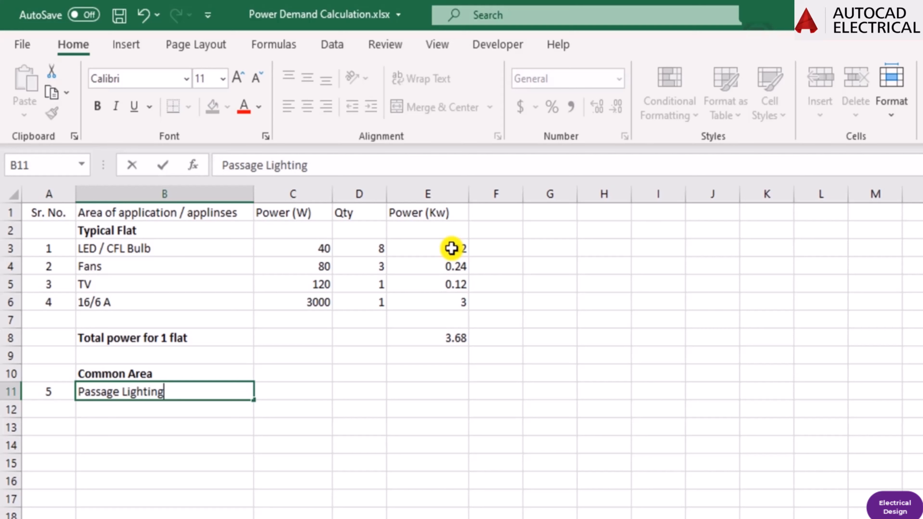
key(Return)
Enter a power of 40 W in cell C11 and a quantity of 100 in cell D11 for the passage lighting.
key(Up)
key(Right)
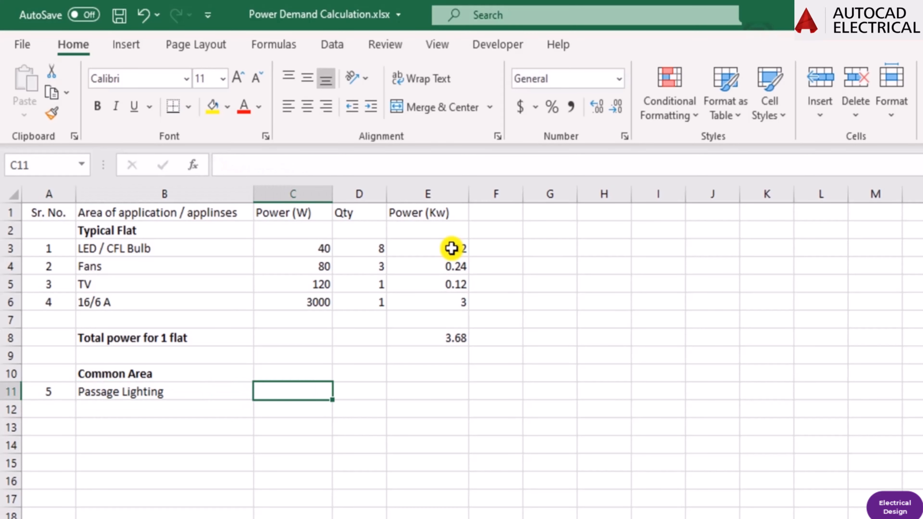
text(40)
key(Return)
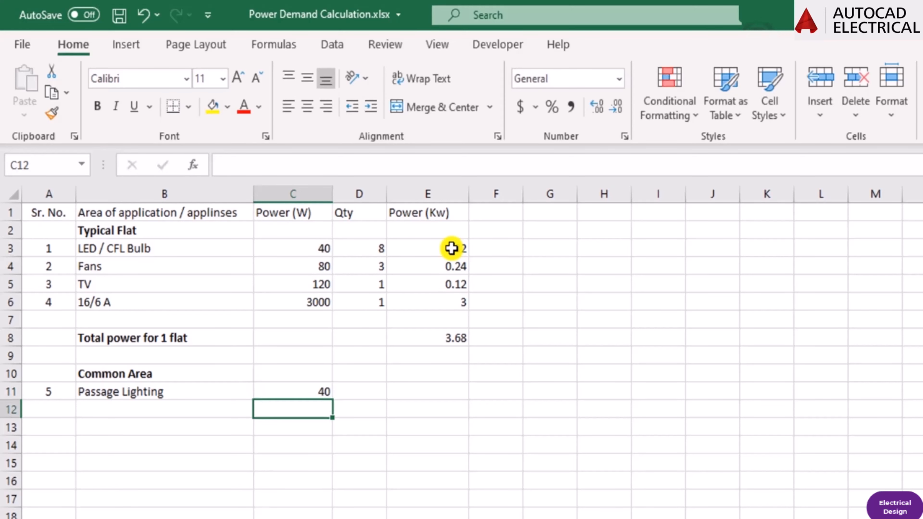
key(Up)
key(Right)
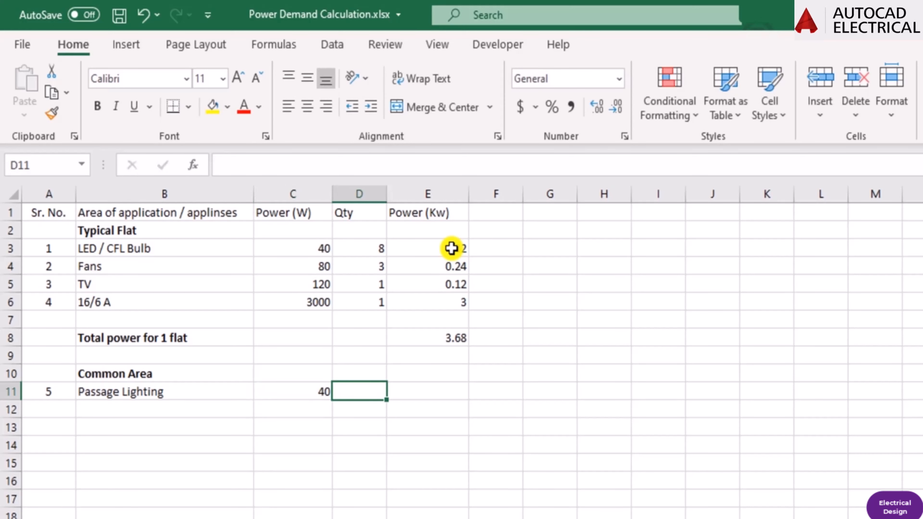
text(1000)
key(BackSpace)
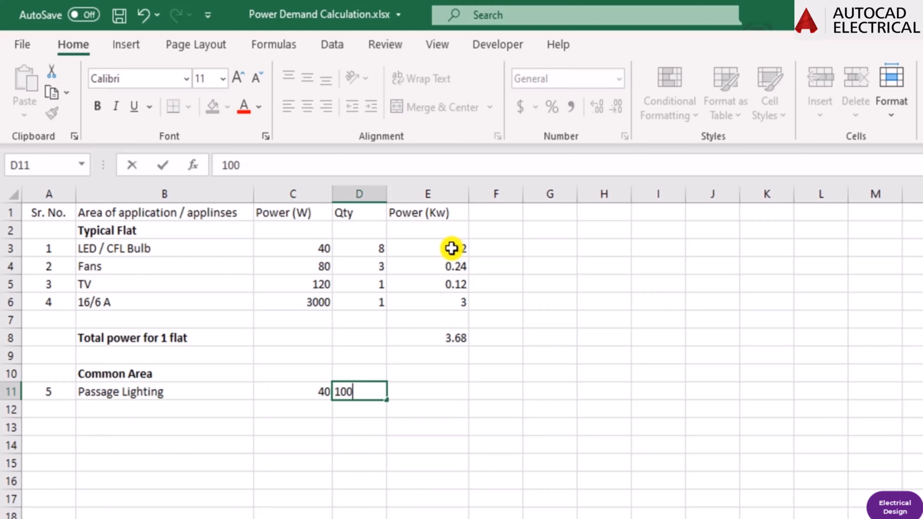
key(Return)
key(Up)
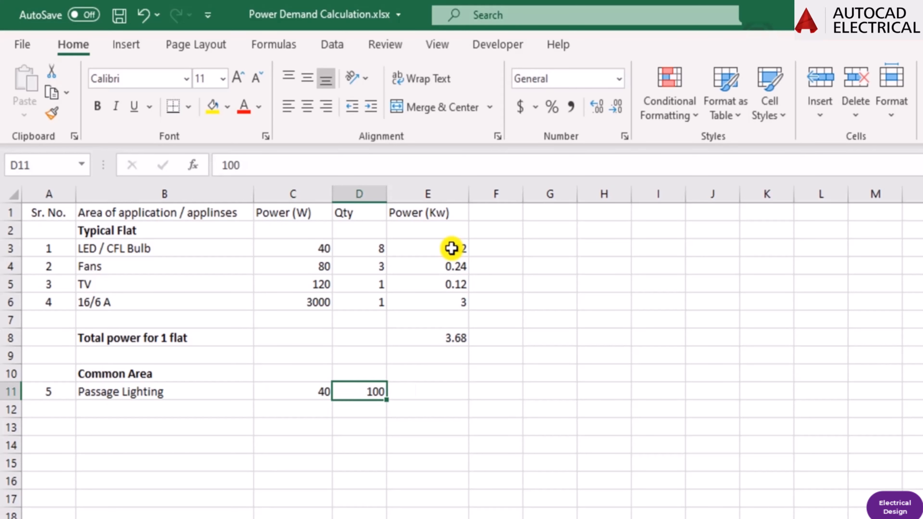
Copy the kW formula from cell E6 into cell E11 for the passage lighting.
key(Right)
key(Up)
key(Up)
key(Up)
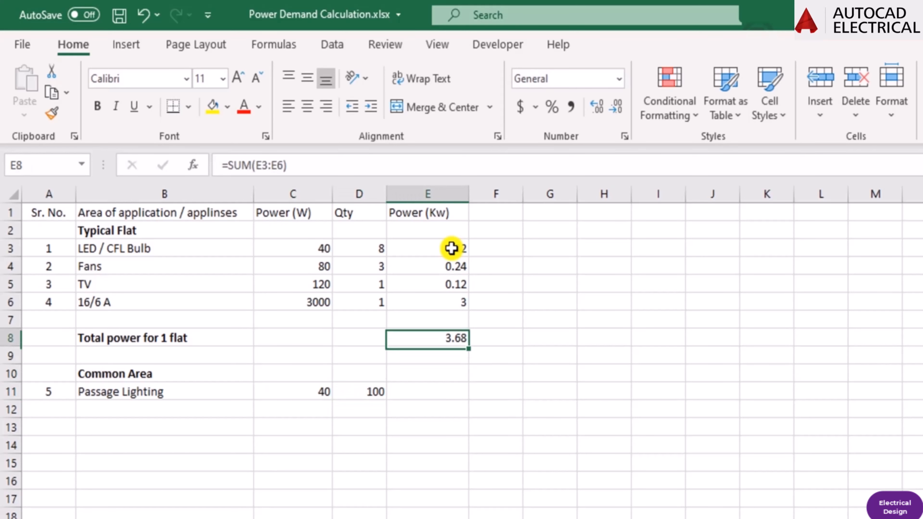
key(Up)
key(Up)
key(ctrl+c)
key(Down)
key(Down)
key(Down)
key(Down)
key(Down)
key(Down)
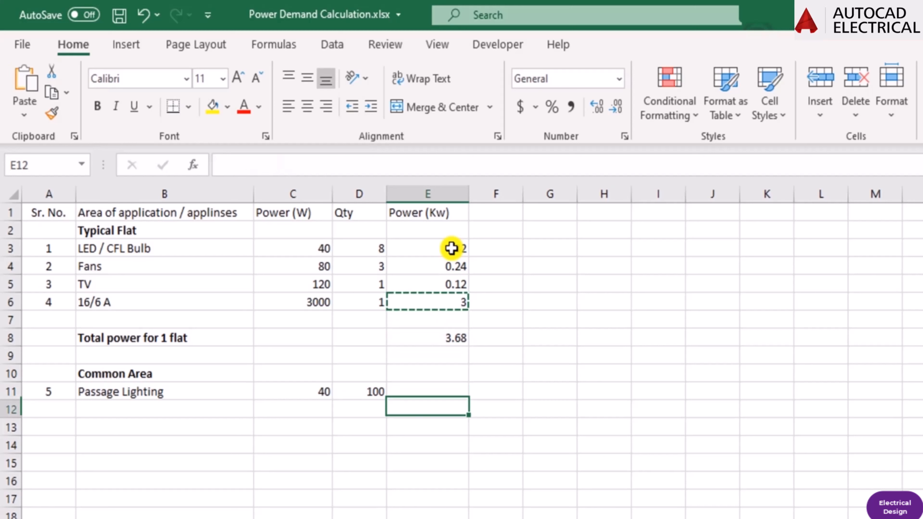
key(Up)
key(Return)
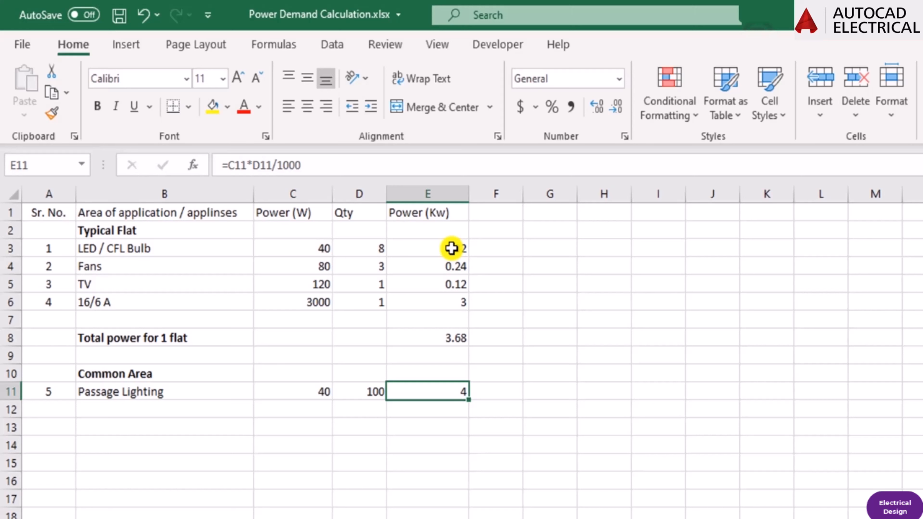
Enter serial number 6 in cell A12 and the item "Street Light" in bold in cell B12.
key(Left)
key(Left)
key(Left)
key(Left)
key(Down)
text(6)
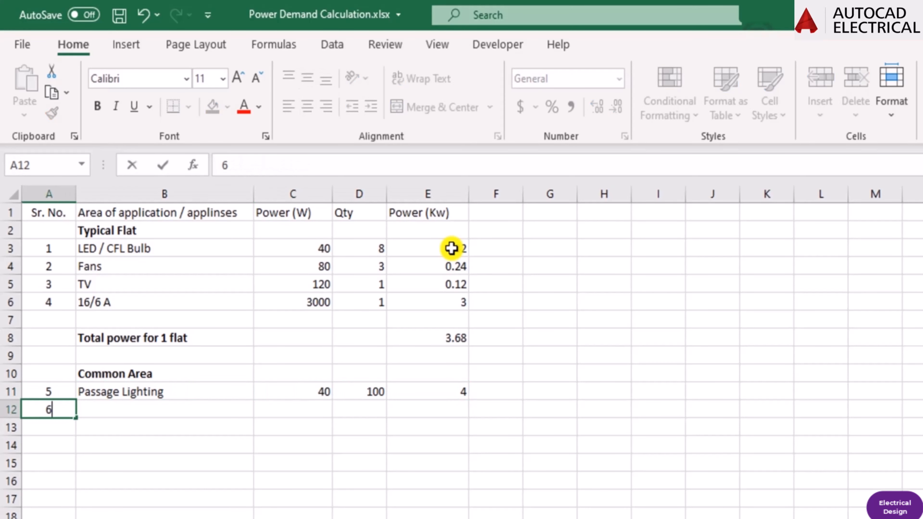
key(Tab)
text(St)
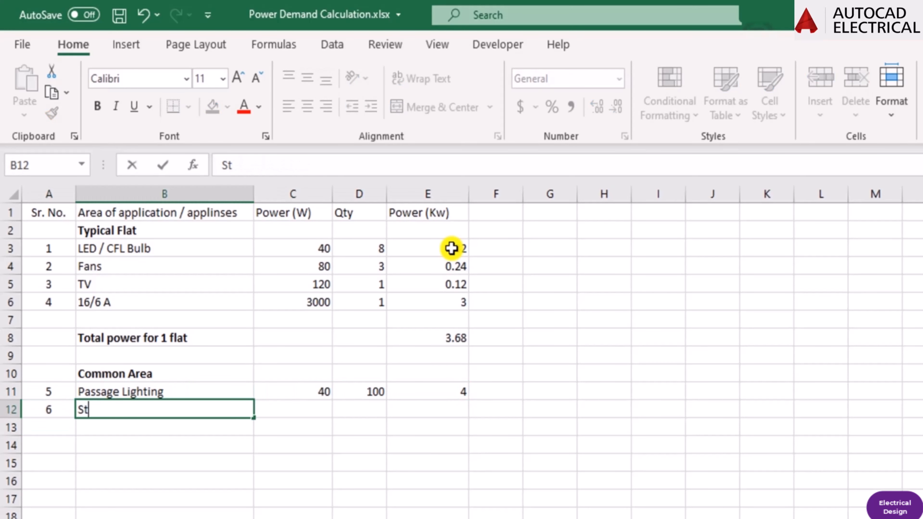
key(BackSpace)
text(teer)
key(BackSpace)
key(BackSpace)
key(BackSpace)
text(reet Lig)
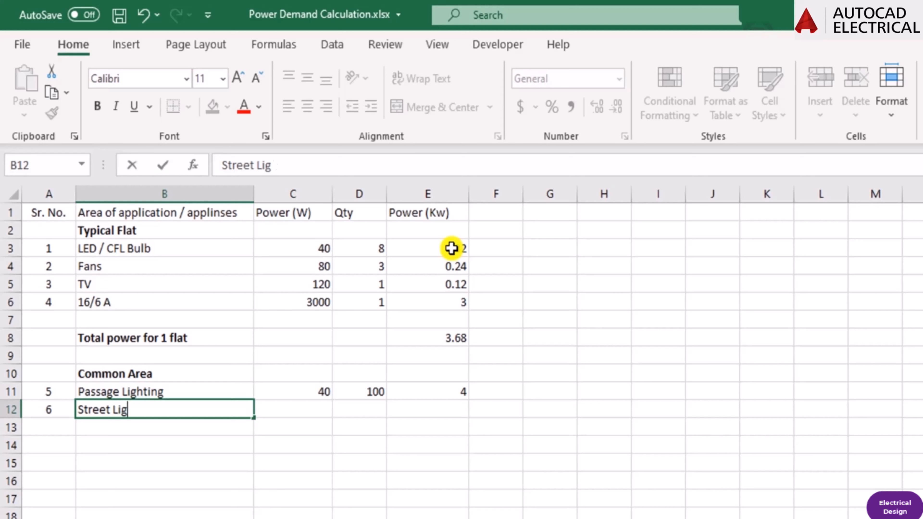
text(ht)
key(ctrl+Return)
key(ctrl+b)
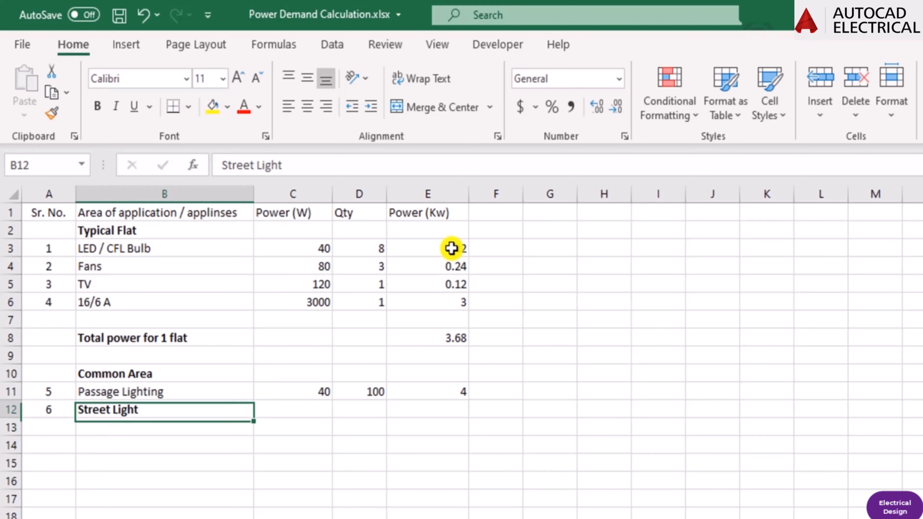
Enter a power of 100 W in cell C12 and a quantity of 20 in cell D12 for the street light.
key(Tab)
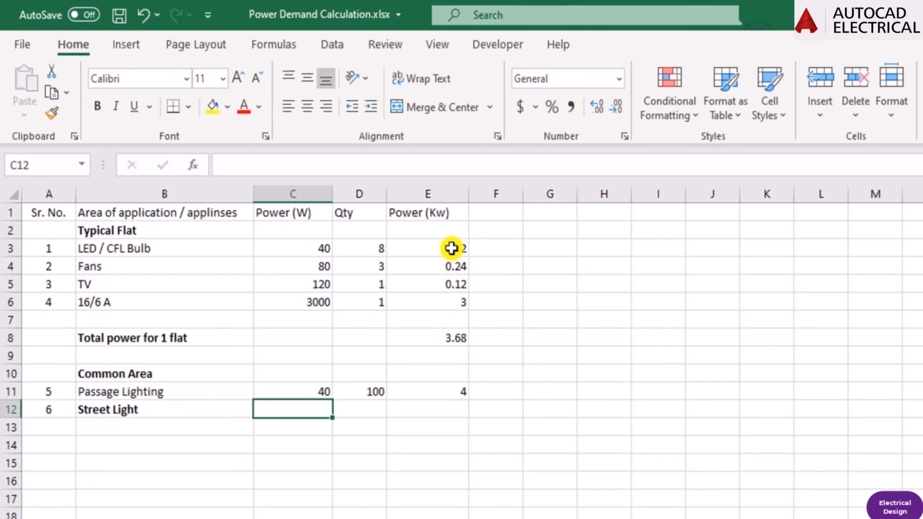
text(100)
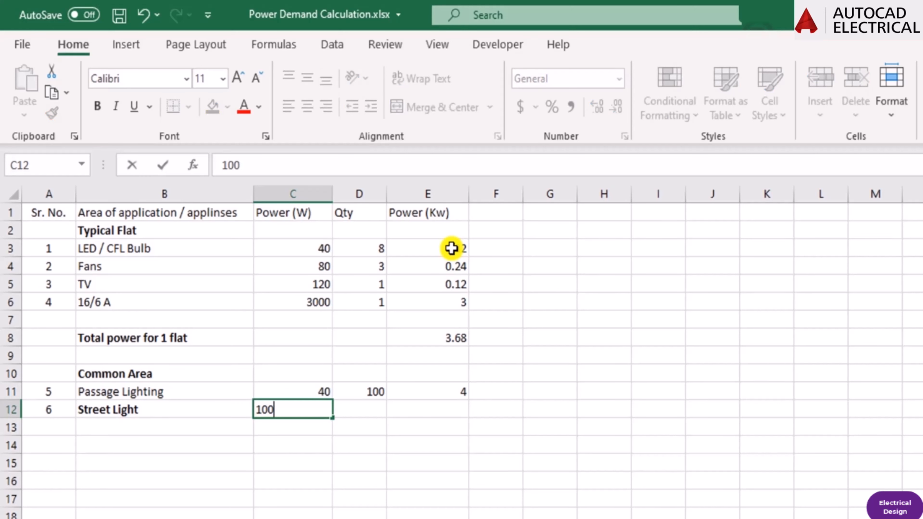
key(Return)
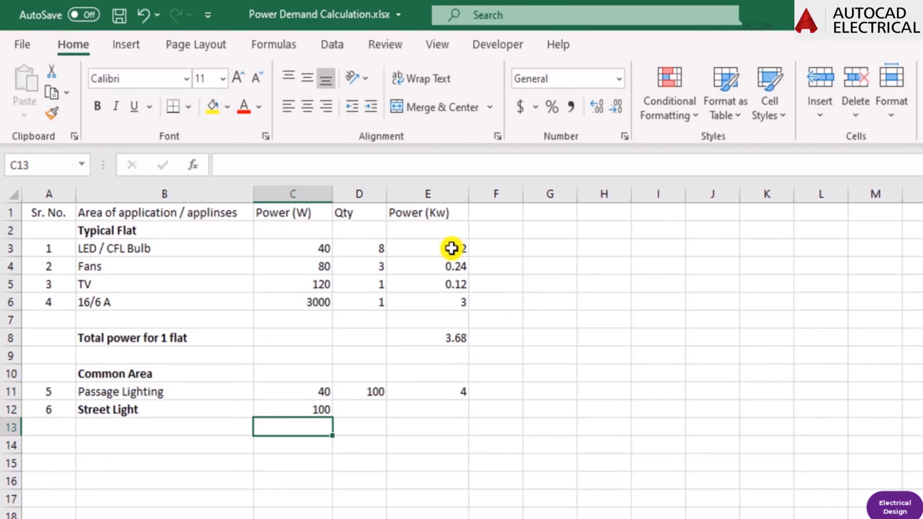
key(Up)
key(Tab)
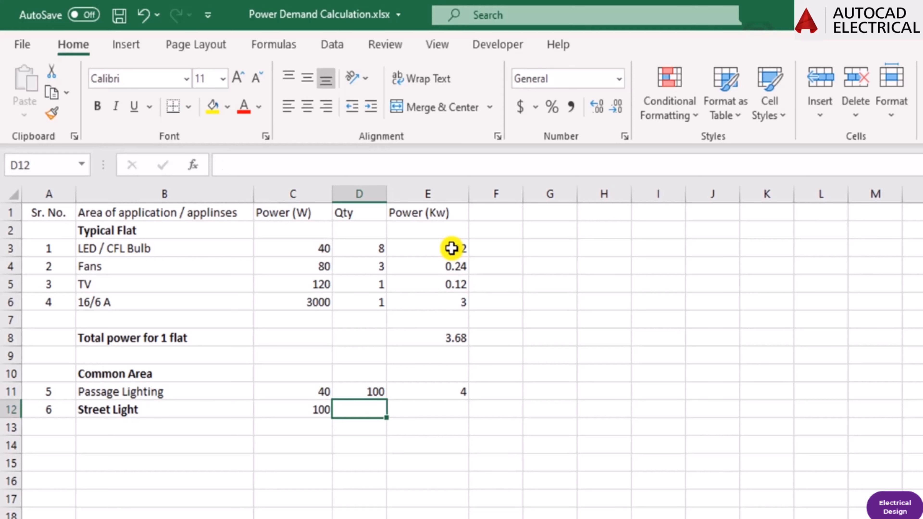
text(20)
key(Tab)
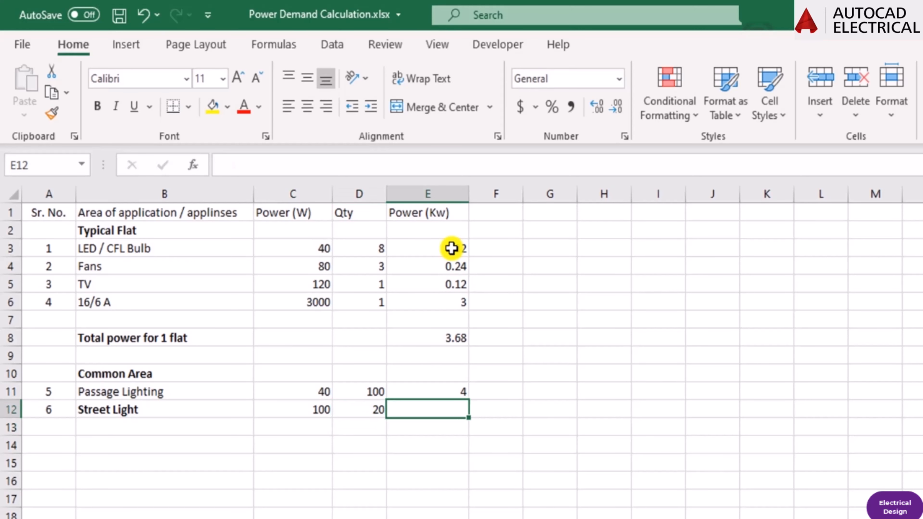
Fill the kW formula down from cell E11 into cell E12 for the street light and check its references.
key(ctrl+d)
key(Down)
key(Up)
key(F2)
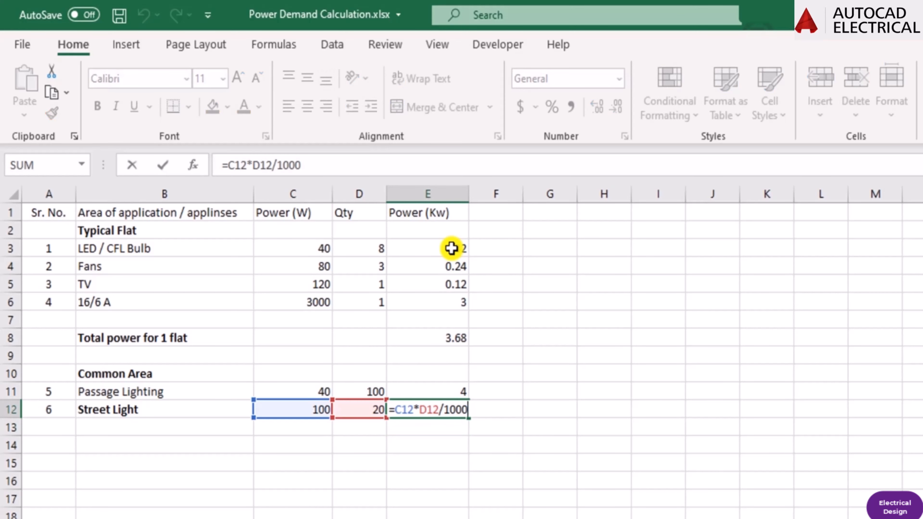
key(Escape)
Enter serial number 7 in cell A13 and the item "Straicase Lighting" in cell B13.
key(Left)
key(Left)
key(Left)
key(Left)
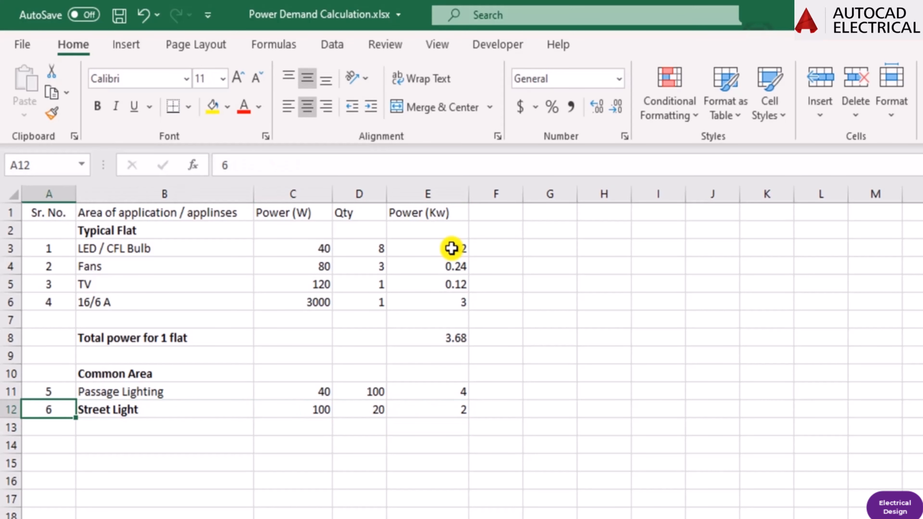
key(Down)
text(7)
key(Tab)
text(extra)
key(BackSpace)
key(BackSpace)
key(BackSpace)
key(BackSpace)
key(BackSpace)
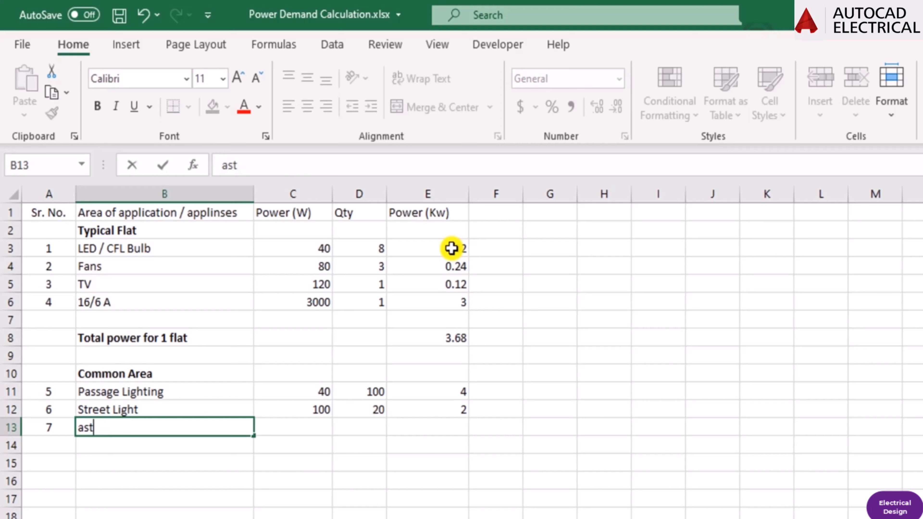
text(Straicase )
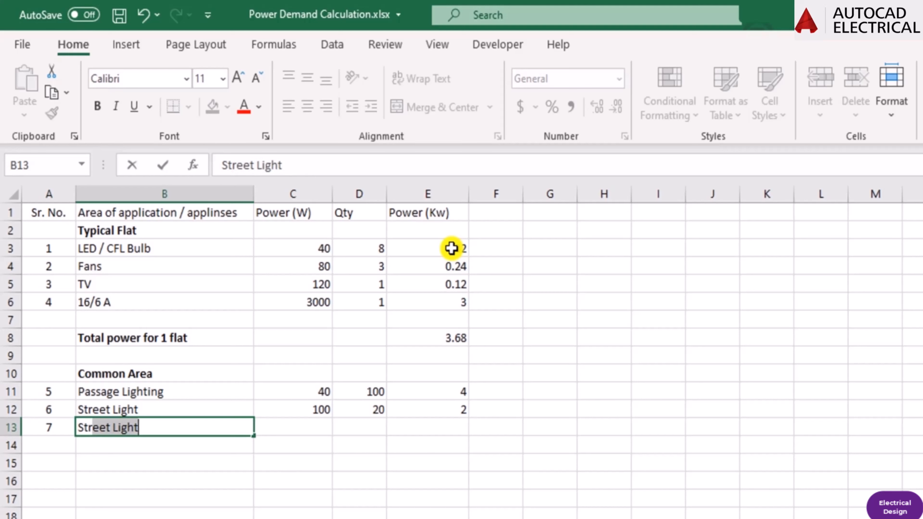
text(Lightingh)
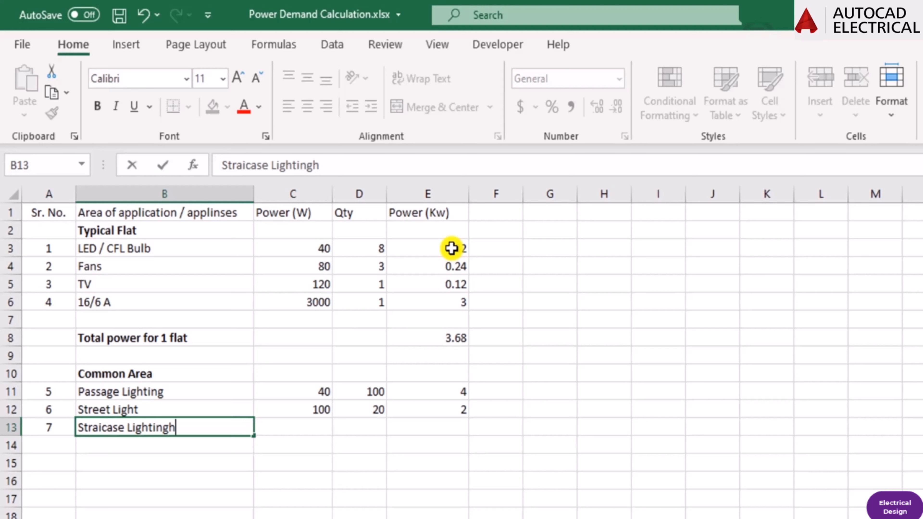
key(BackSpace)
key(Tab)
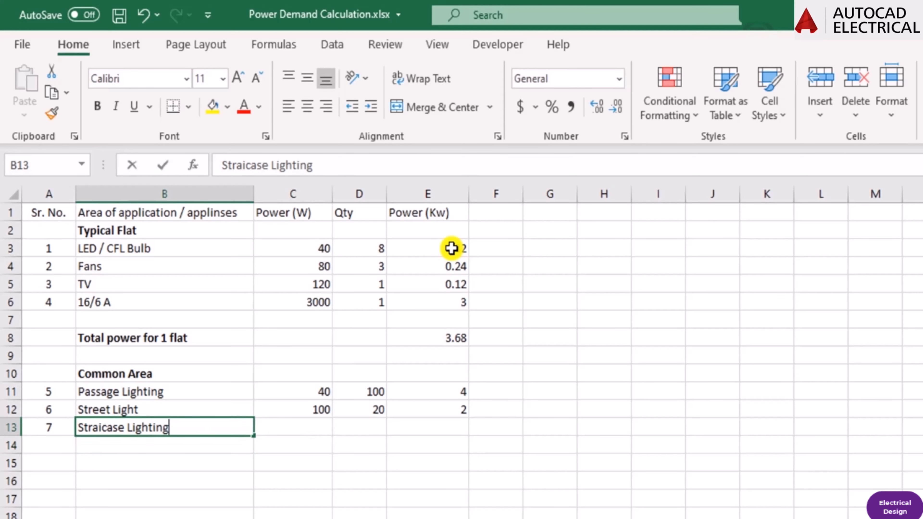
Enter a power of 60 W in cell C13 and a quantity of 20 in cell D13 for the staircase lighting.
key(Tab)
text(60)
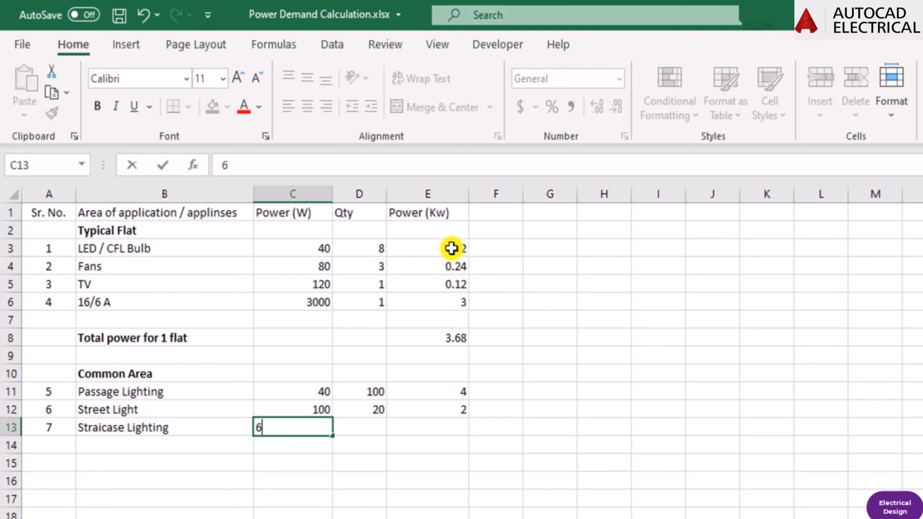
key(Return)
key(Up)
key(Right)
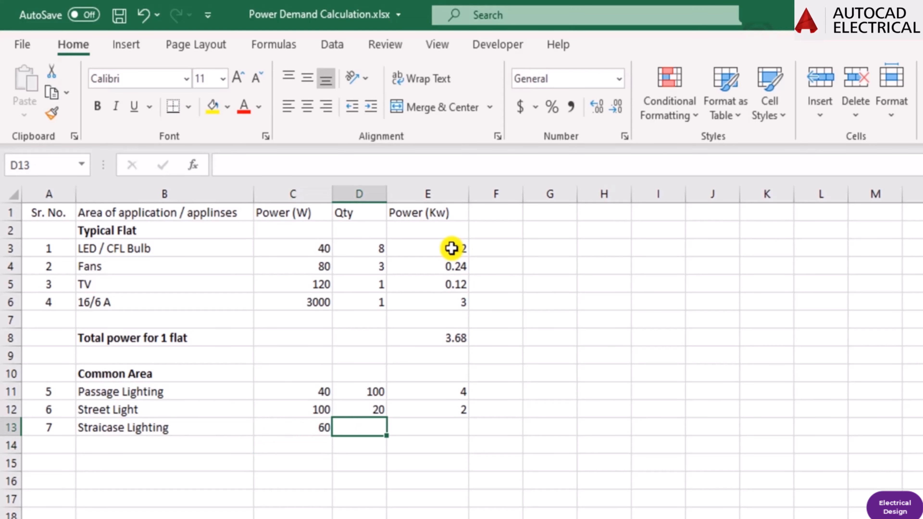
text(20)
key(Tab)
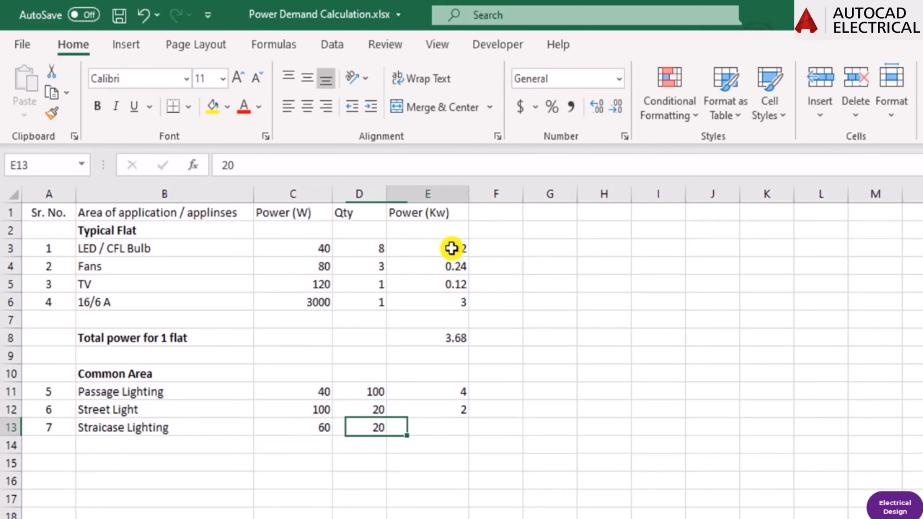
Fill the kW formula down from cell E12 into cell E13 for the staircase lighting.
key(Tab)
key(Left)
key(ctrl+d)
key(Down)
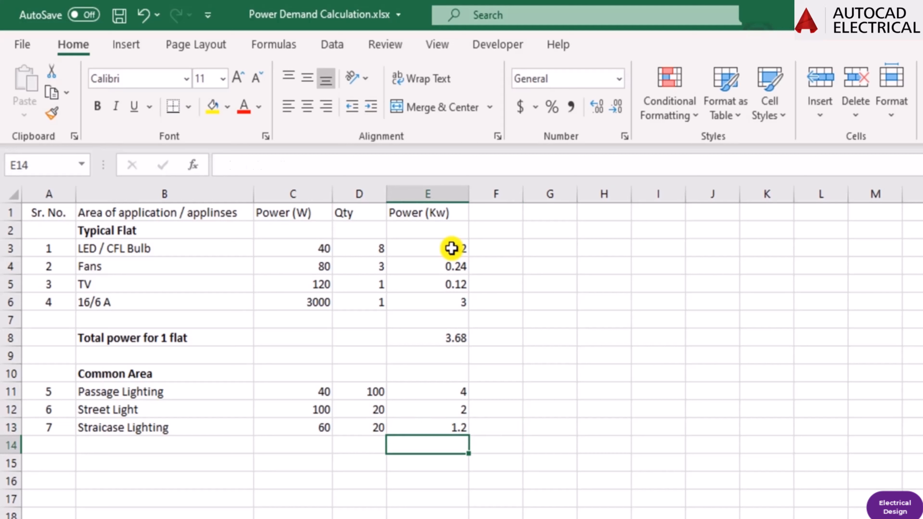
key(Up)
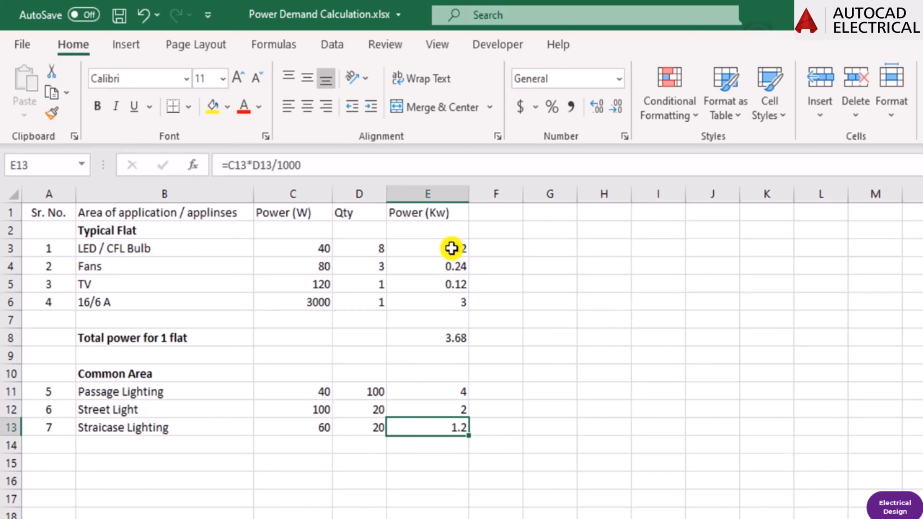
key(Down)
key(Up)
key(Down)
Enter serial number 8 in cell A14 and the item "Light" in cell B14.
key(Left)
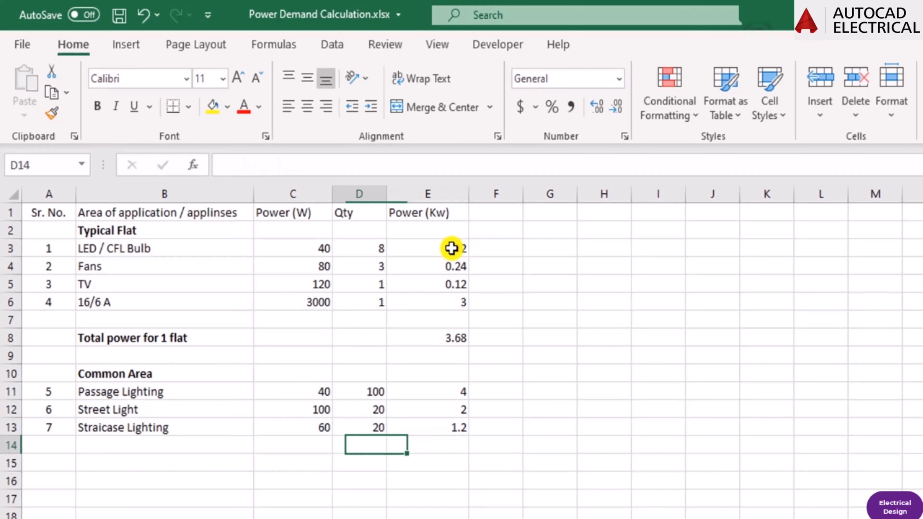
key(Left)
key(Left)
key(Left)
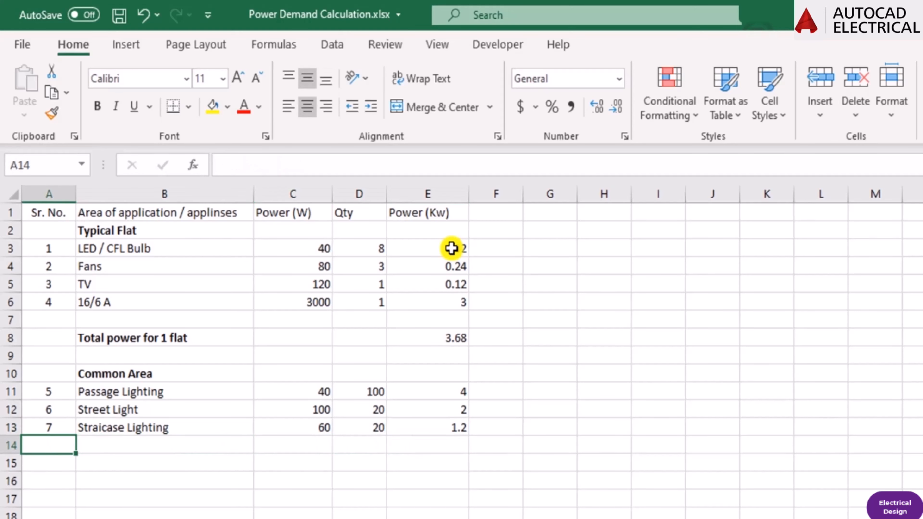
text(8)
key(Return)
key(Up)
key(Right)
text(L)
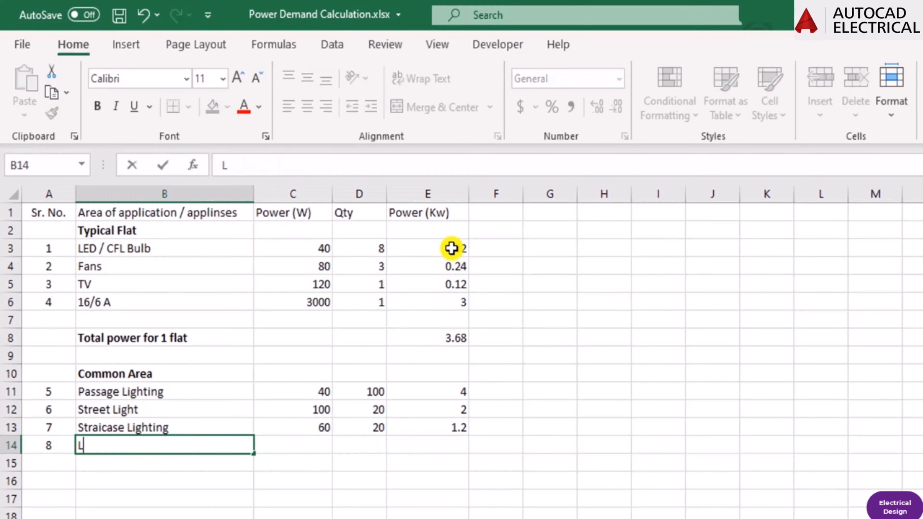
text(ight)
key(Tab)
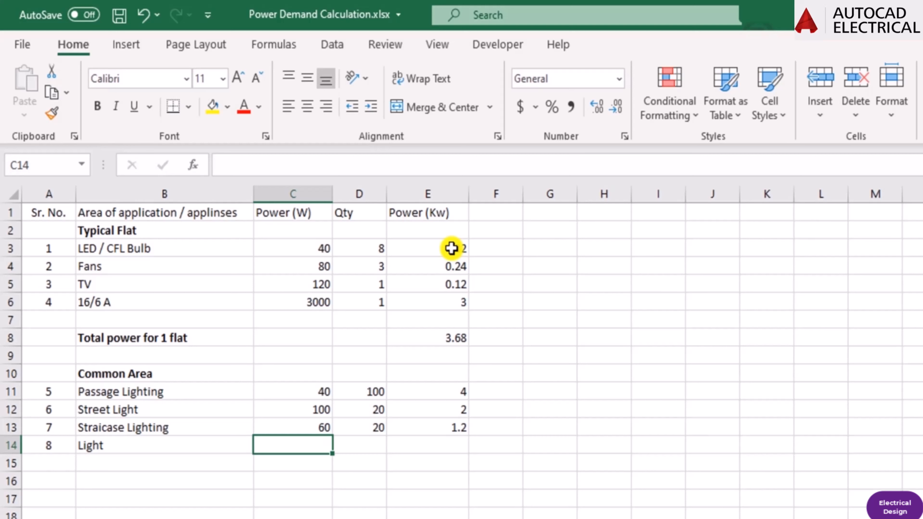
Enter a power of 400 W in cell C14 and a quantity of 2 in cell D14 for the item "Light".
text(4000)
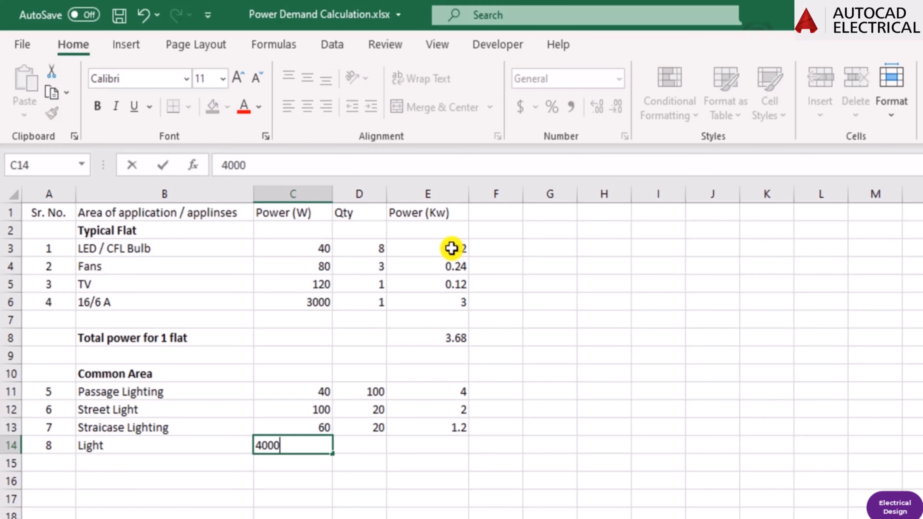
key(BackSpace)
key(Return)
key(Up)
key(Right)
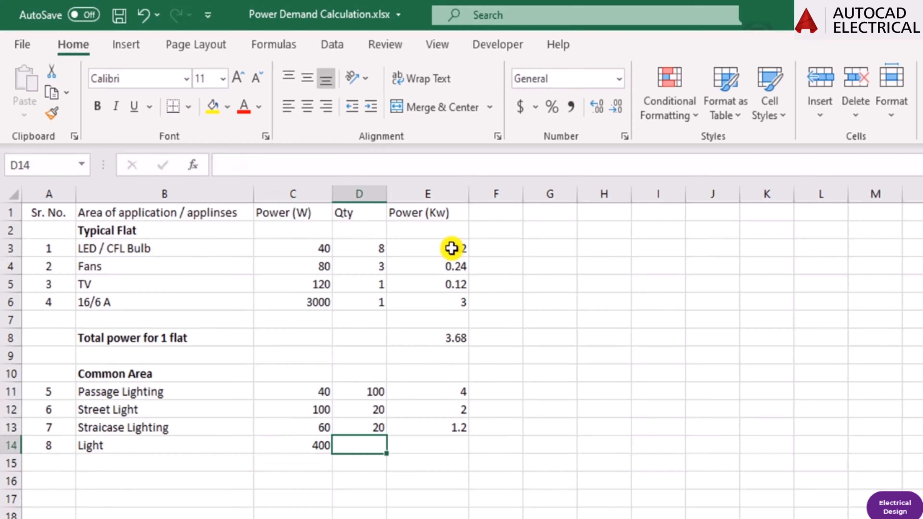
text(2)
key(Return)
key(Up)
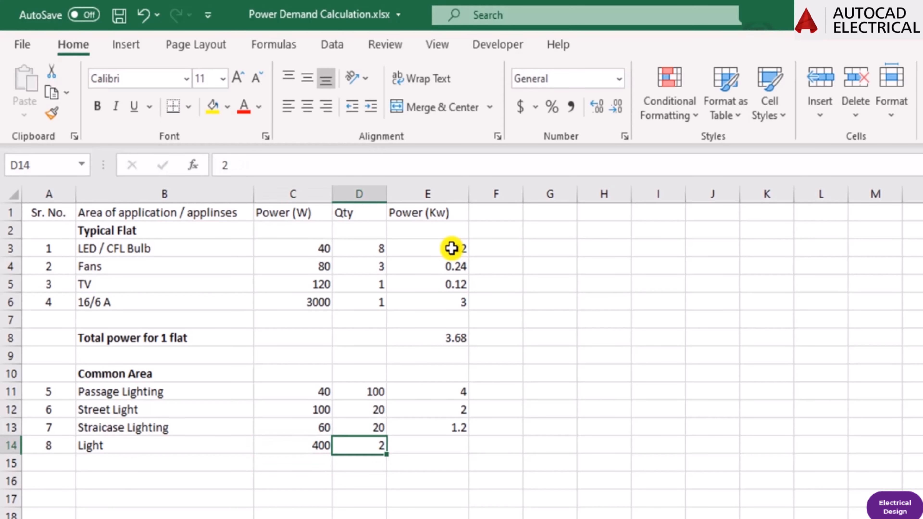
Fill the kW formula down from cell E13 into cell E14 and check its references.
key(Right)
key(ctrl+d)
key(F2)
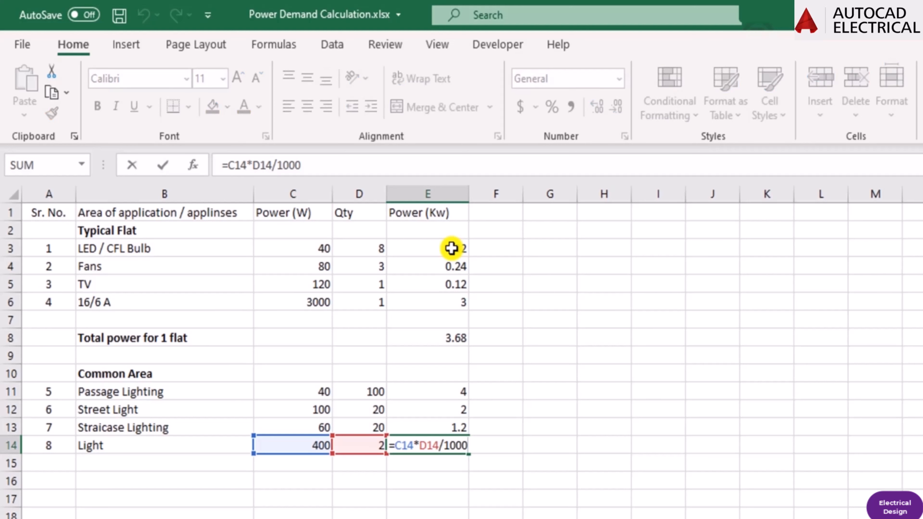
key(Escape)
key(Down)
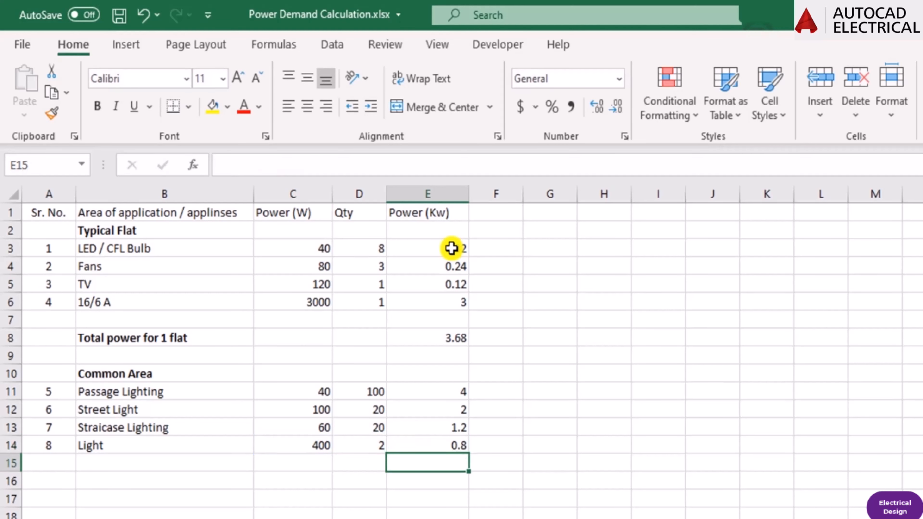
Enter serial number 9 in cell A15 and the item "Water Pumps" in cell B15.
key(Left)
key(Left)
key(Left)
key(Left)
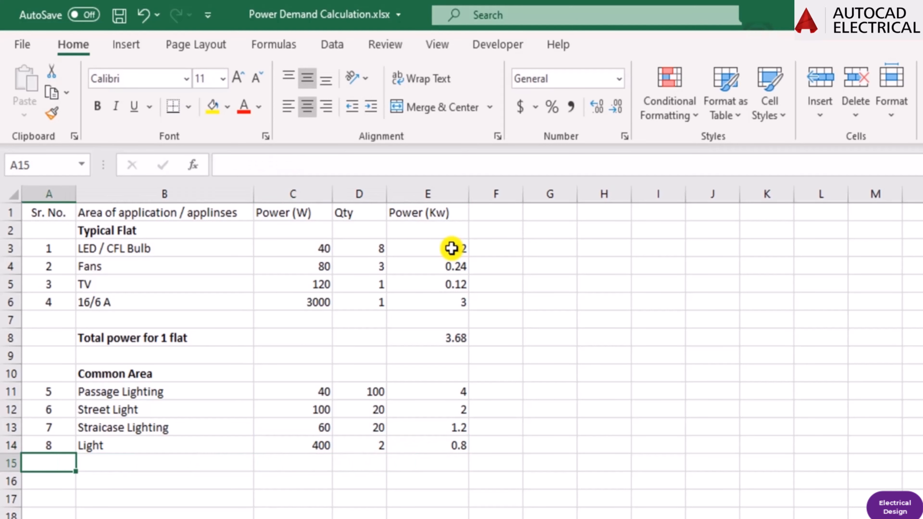
text(9)
key(Tab)
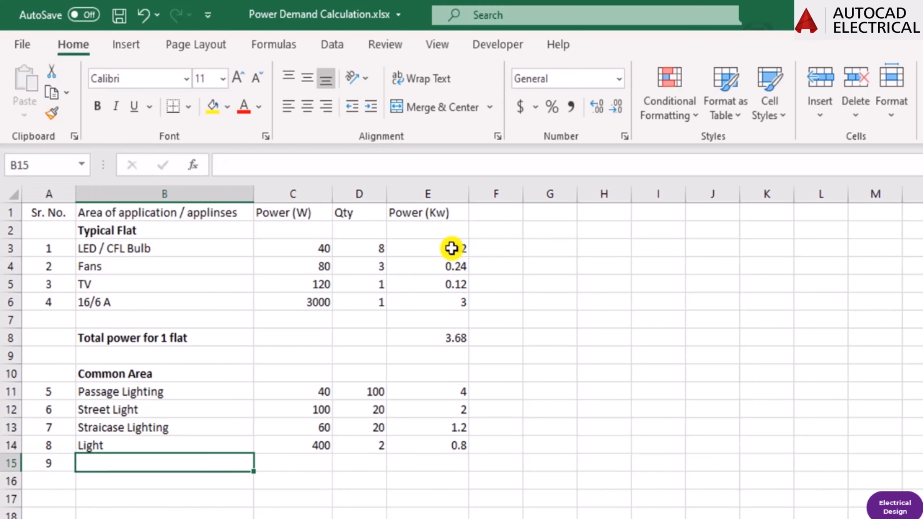
text(Wate)
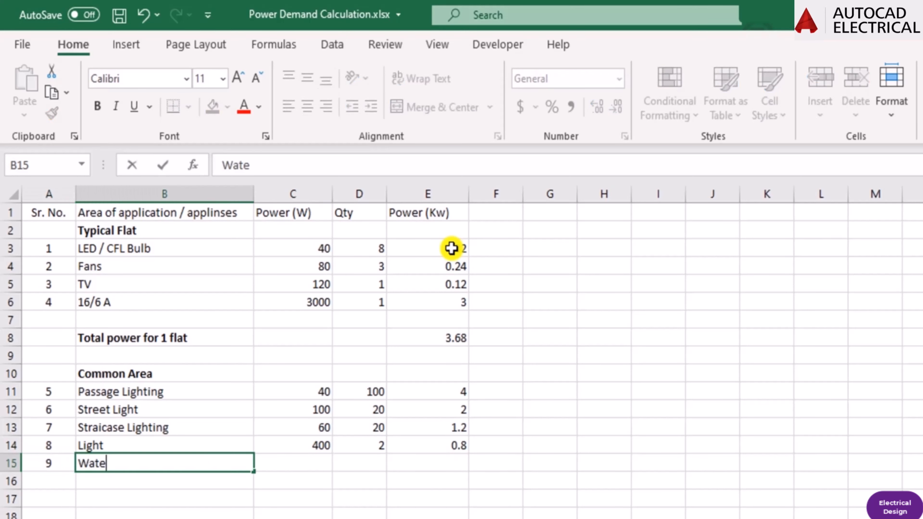
text(r Pump)
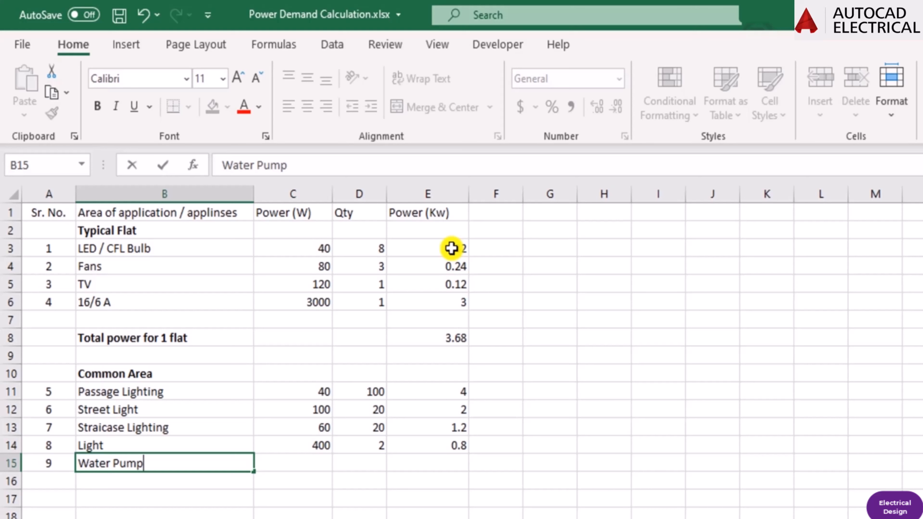
text(s)
key(Return)
key(Up)
key(Right)
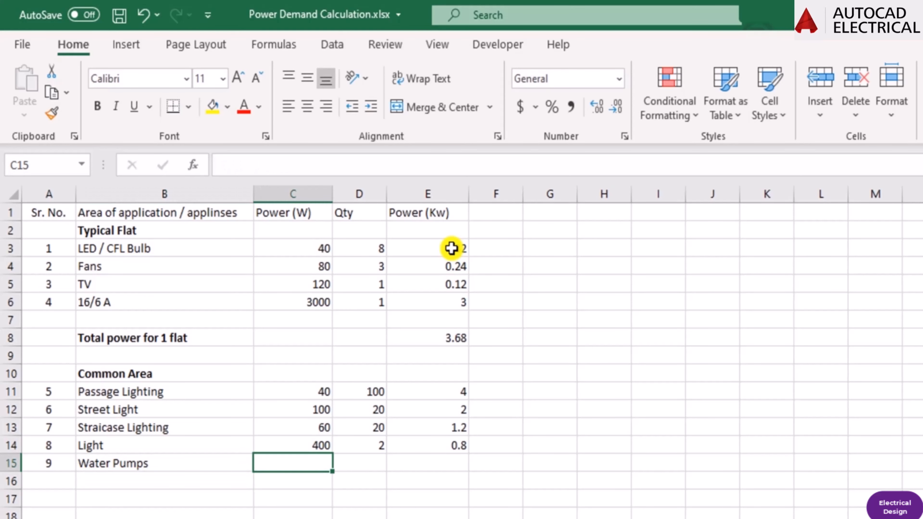
Enter a power of 3000 W in cell C15 and a quantity of 2 in cell D15 for the water pumps.
text(3000)
key(Return)
key(Up)
key(Right)
text(2)
key(Return)
key(Up)
key(Right)
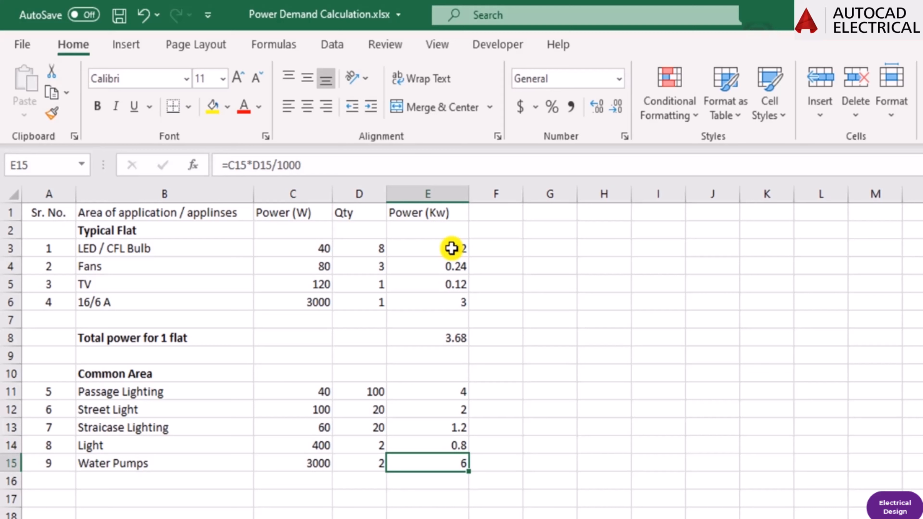
Enter the label "Total Power Demand for Building =" in cell B17 below the common area items.
key(Down)
key(Left)
key(Down)
key(Left)
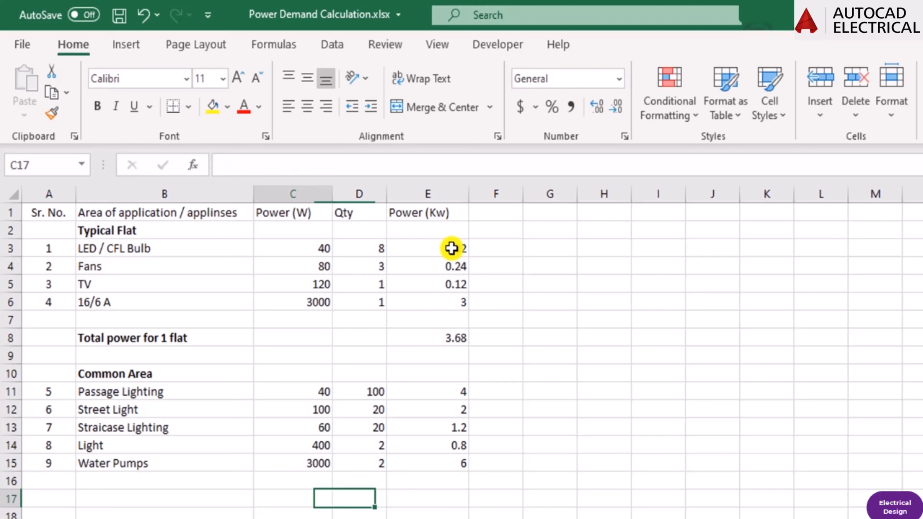
text(total )
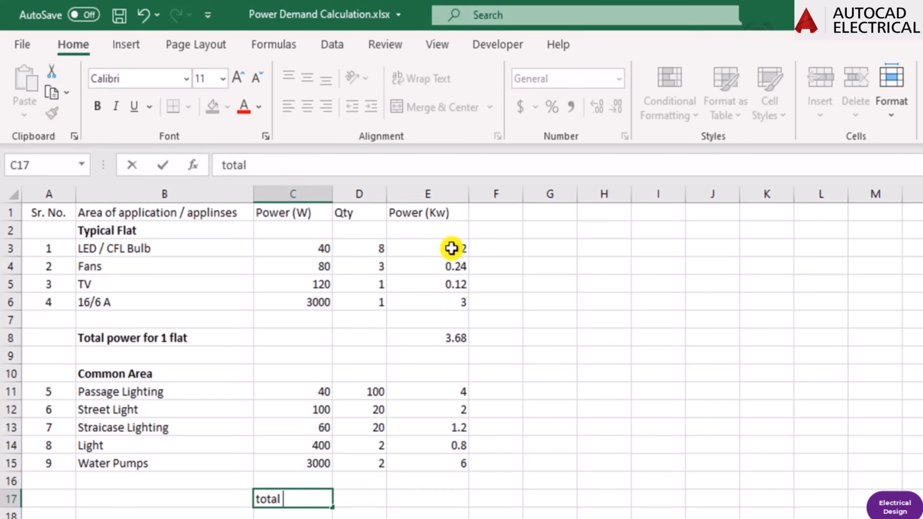
text(Power Dem)
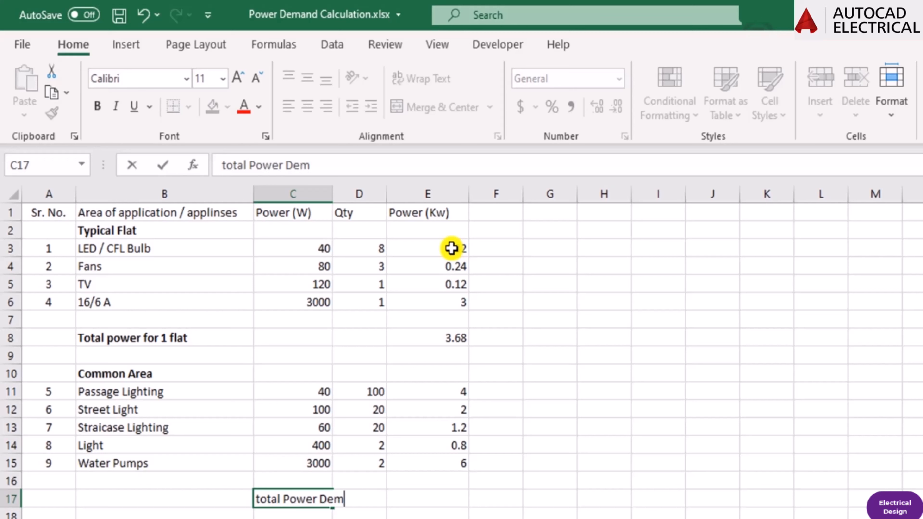
text(and for )
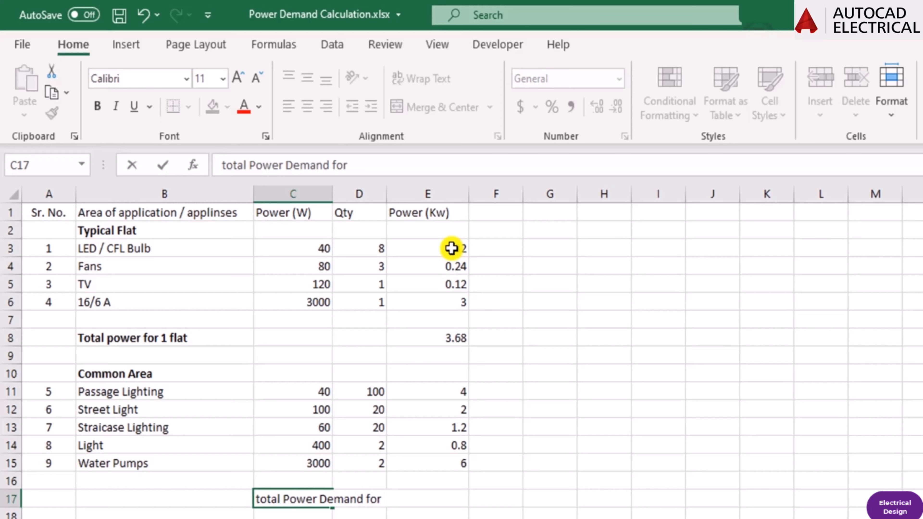
text(Building)
key(ctrl+Return)
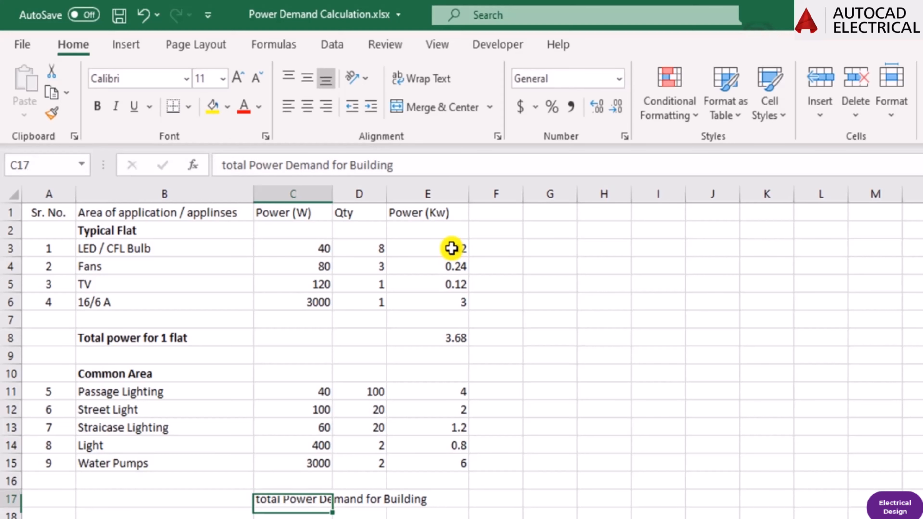
key(F2)
text(=)
key(Return)
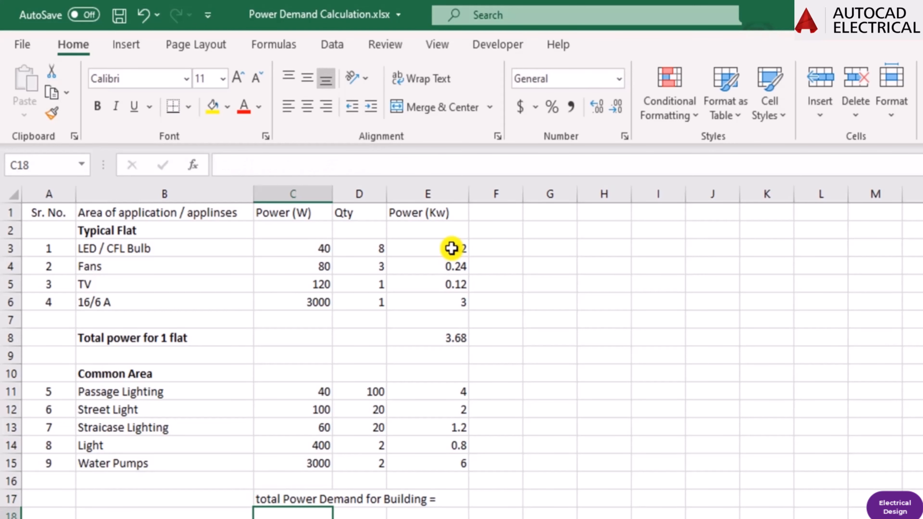
key(Up)
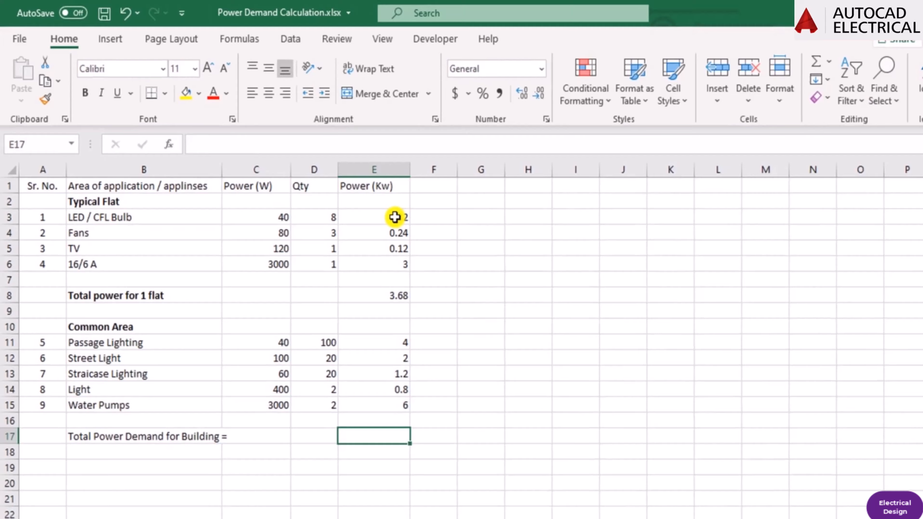
text(=sum()
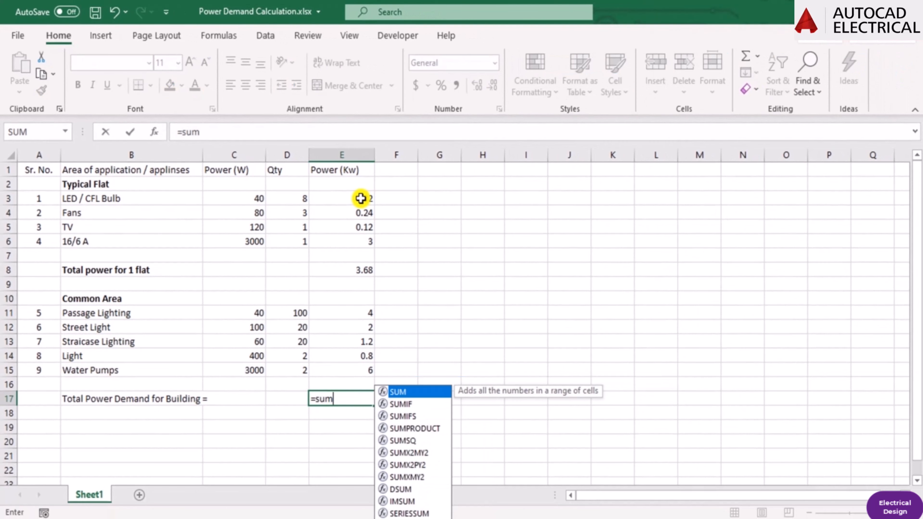
click(355, 193)
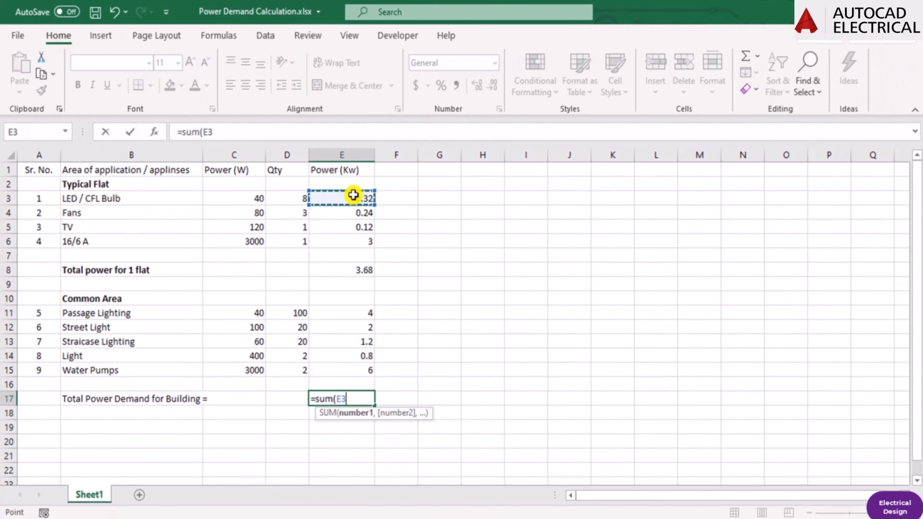
key(shift+Down)
key(shift+Down)
key(Escape)
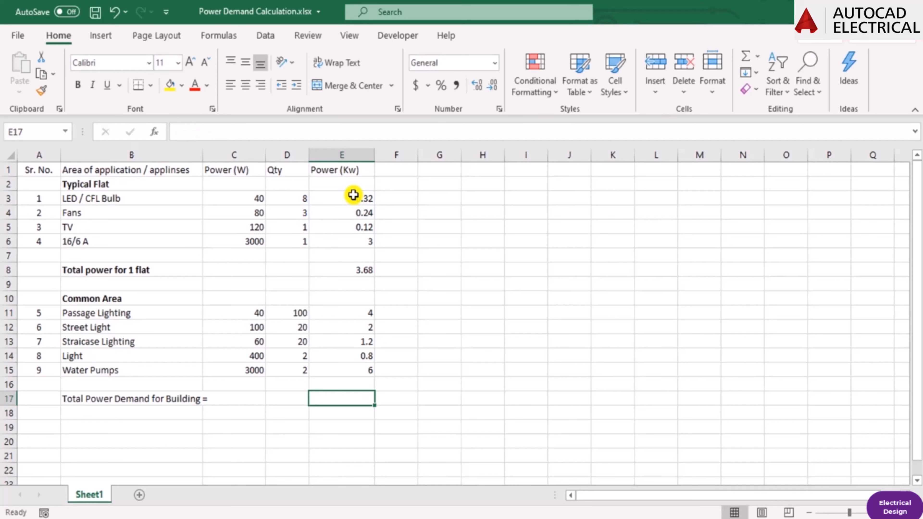
text(=sum()
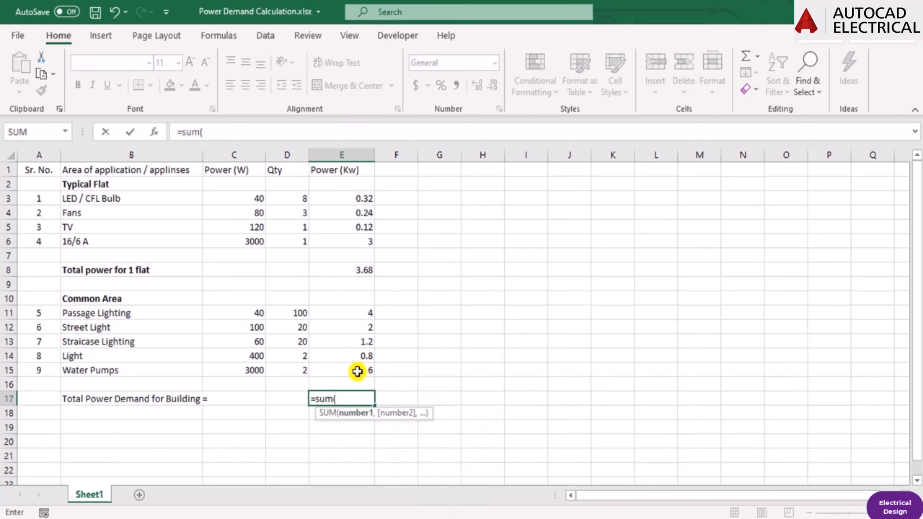
key(Escape)
Sum the common area kW values in cell E16 with a SUM formula over E11:E15.
click(355, 382)
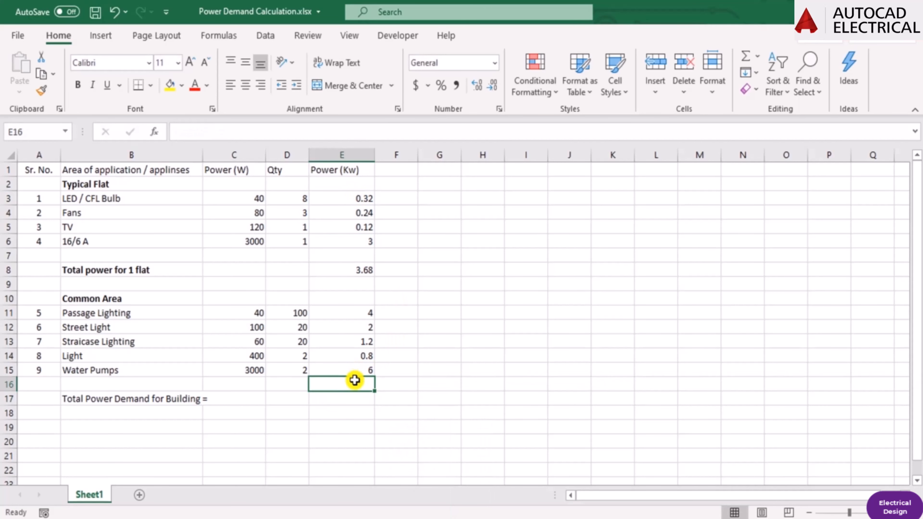
text(=sum()
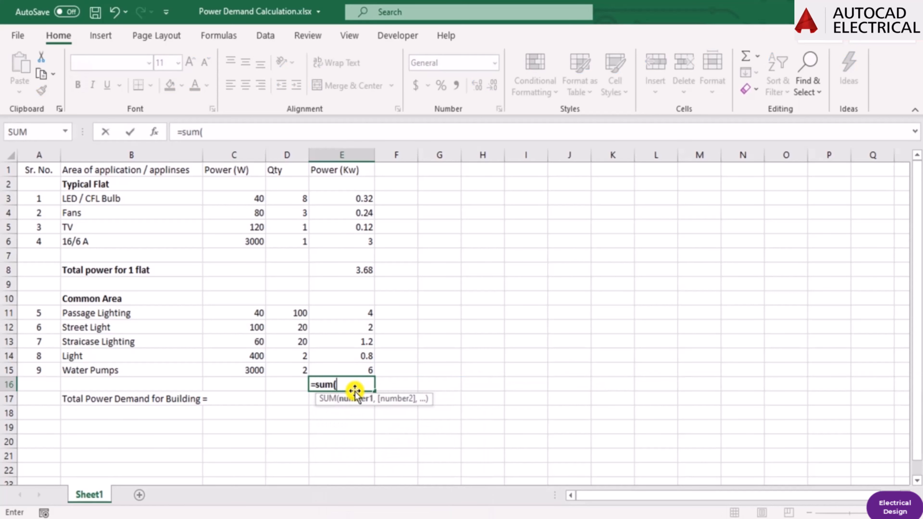
drag(357, 312, 358, 313)
text())
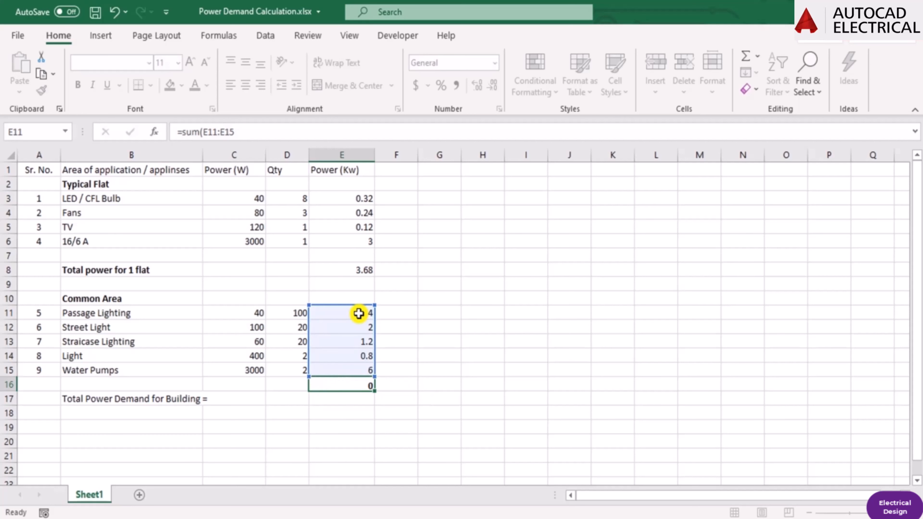
key(Return)
Clear the common area sum from cell E16 and undo the deletion.
key(Up)
key(Delete)
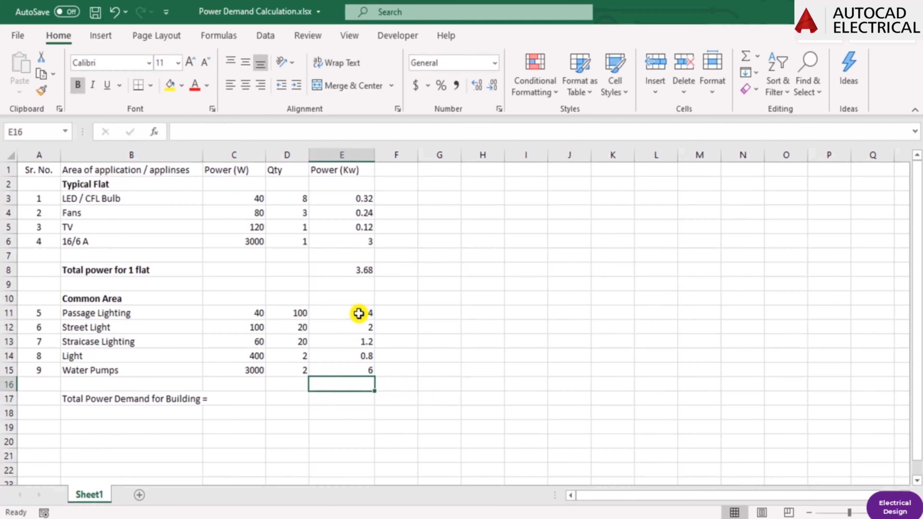
key(Down)
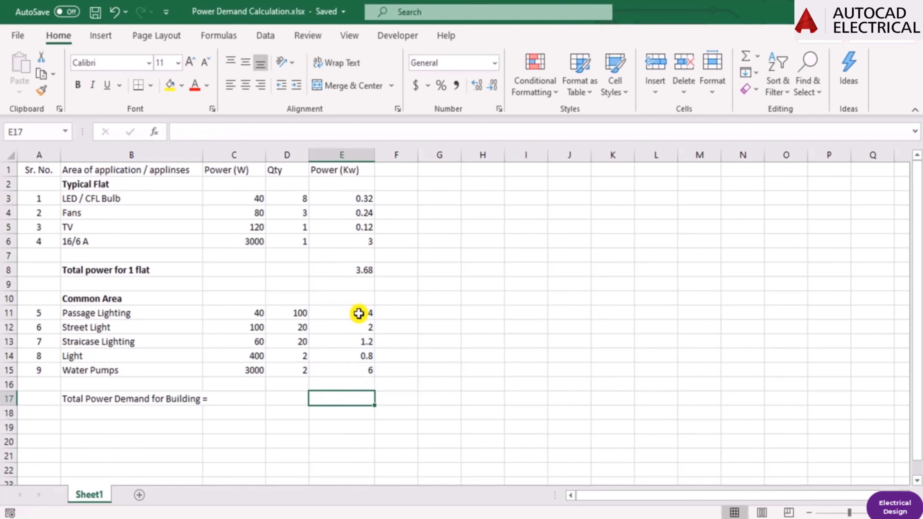
key(Up)
key(ctrl+z)
Calculate the building's total power demand in cell E17 with =SUM(E8+E16) and check the formula's references.
key(Down)
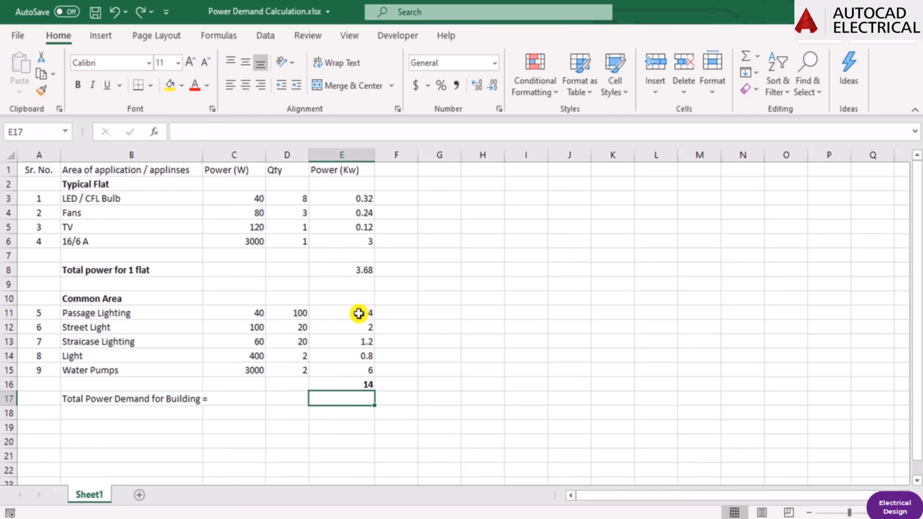
text(=sum()
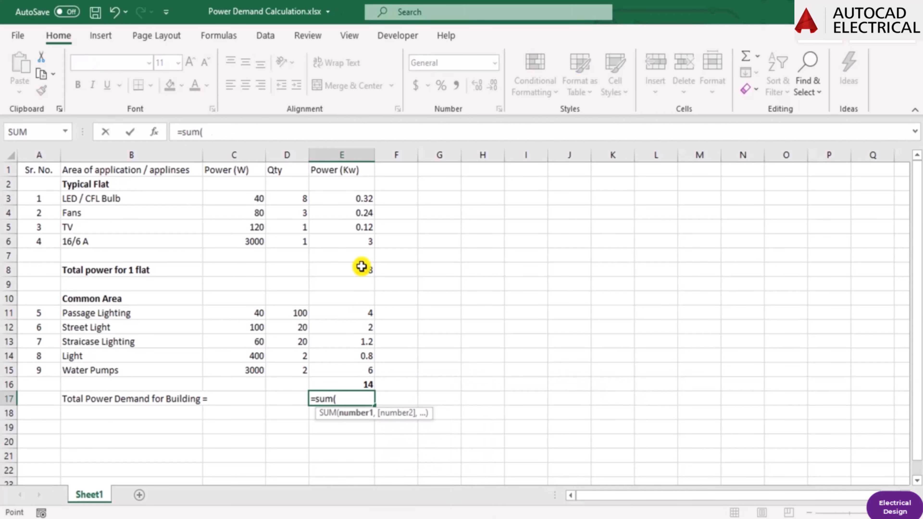
click(362, 267)
text(+)
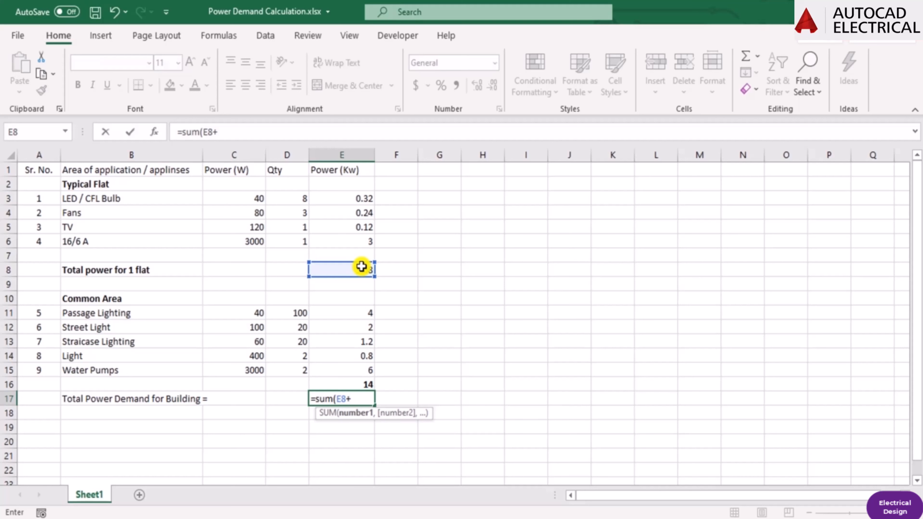
click(334, 382)
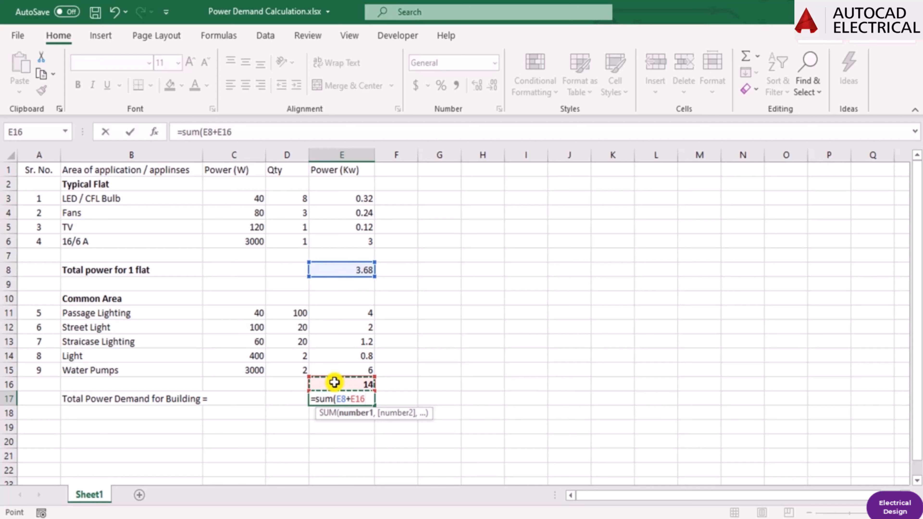
text())
key(Return)
key(Up)
key(F2)
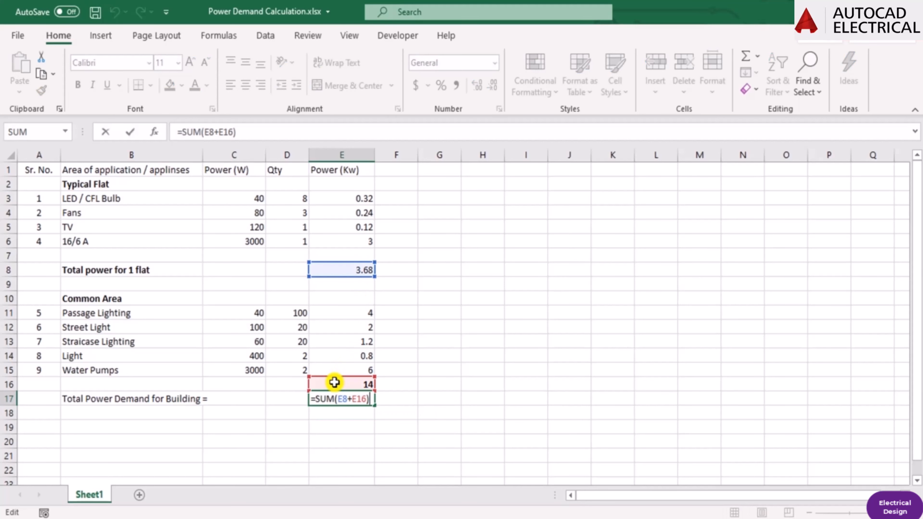
key(Escape)
key(Down)
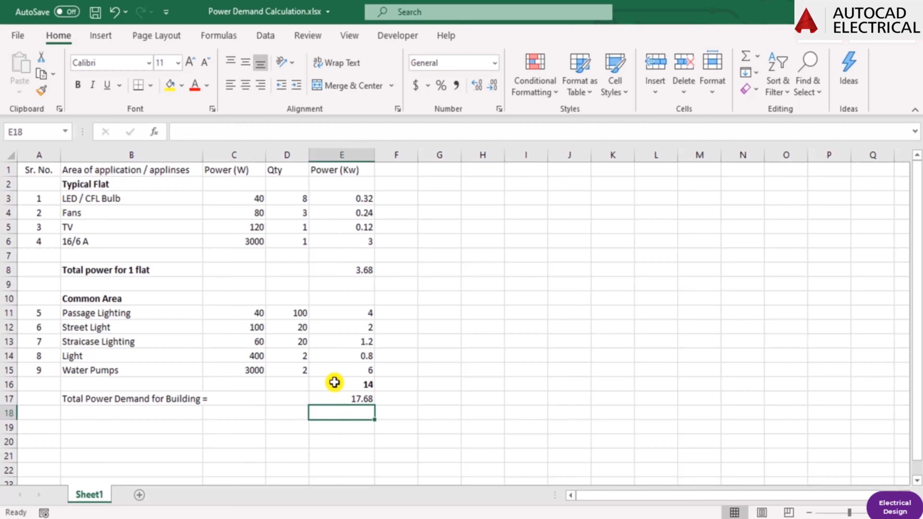
Enter the label "Buffer / avarage" in cell B18 under the total power demand label.
key(Left)
key(Left)
key(Left)
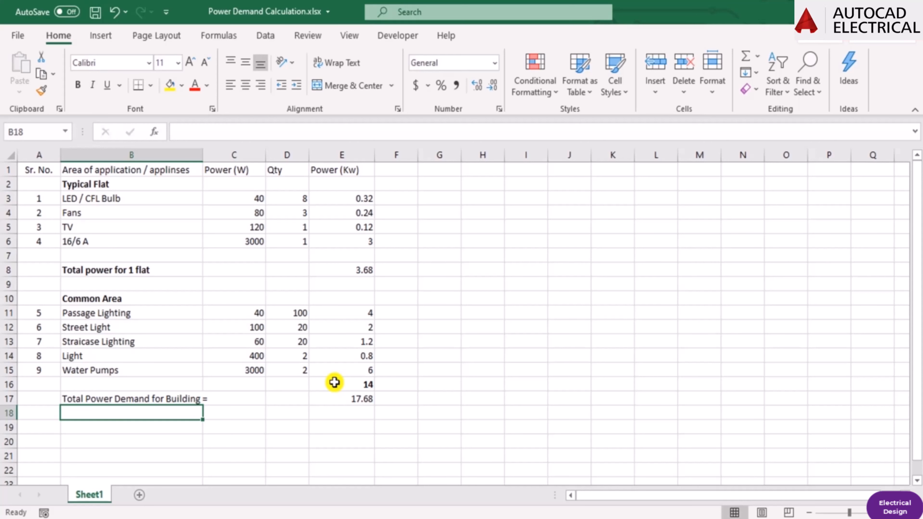
text(Buffer)
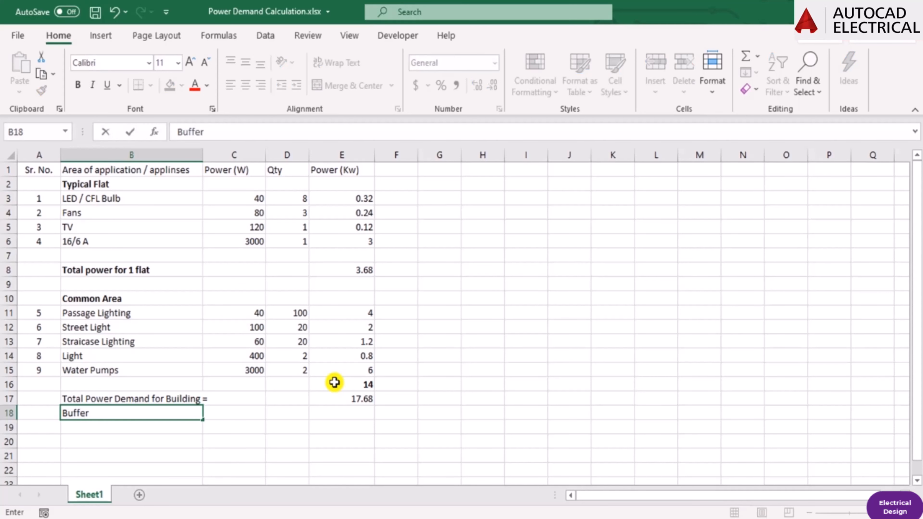
text( / avarage)
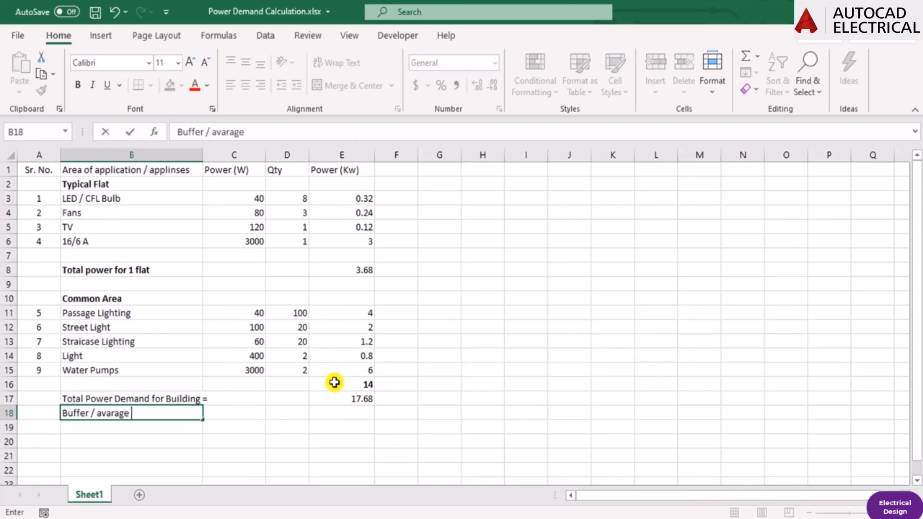
key(Return)
Enter "18 KW" in cell E18 as the buffer value and make it bold.
key(Up)
key(Right)
key(Right)
key(Right)
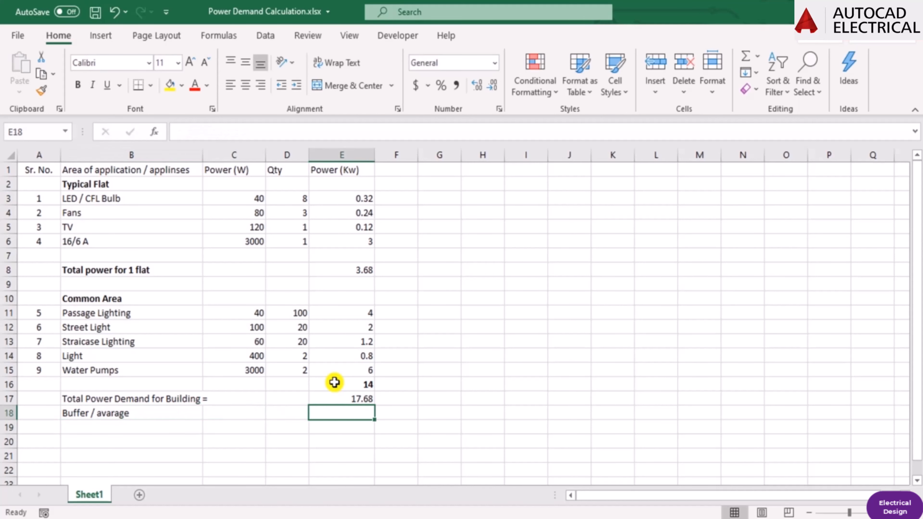
text(18 K)
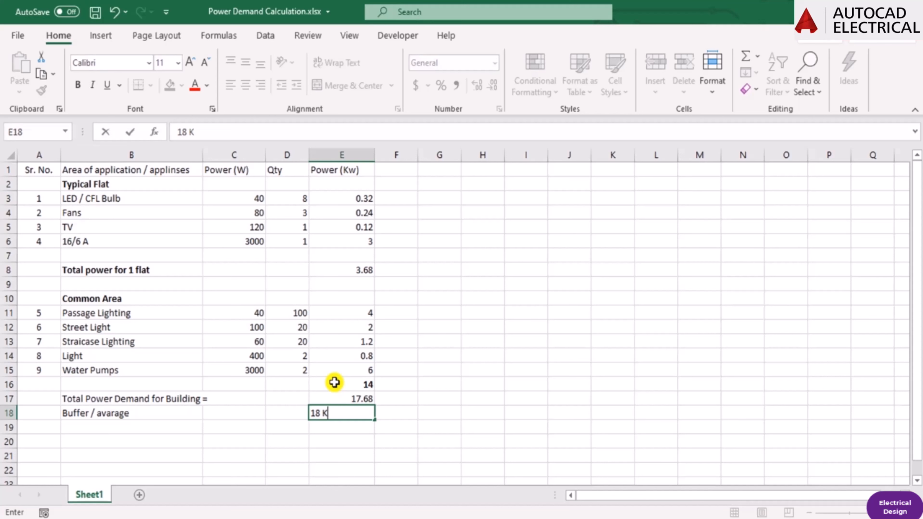
text(W)
key(Return)
key(Up)
key(ctrl+b)
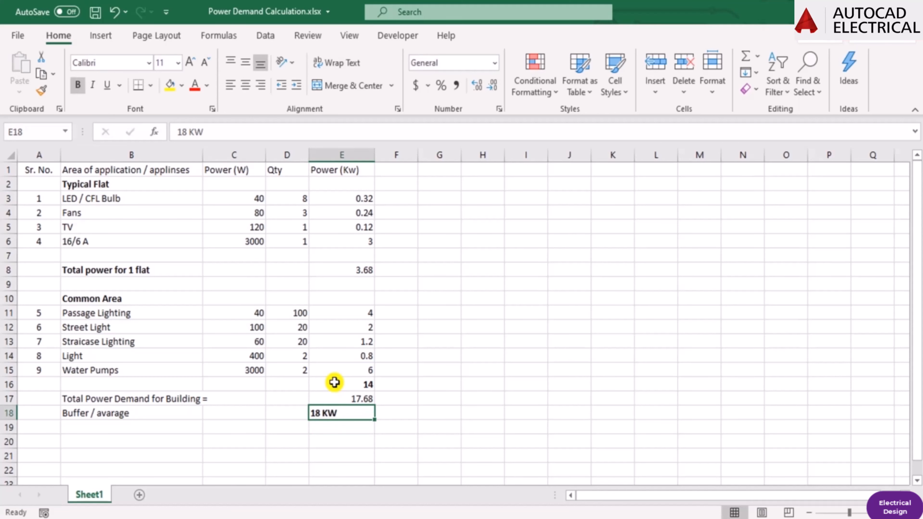
key(Down)
key(Down)
key(Up)
key(Up)
key(Left)
key(Left)
key(Left)
key(Left)
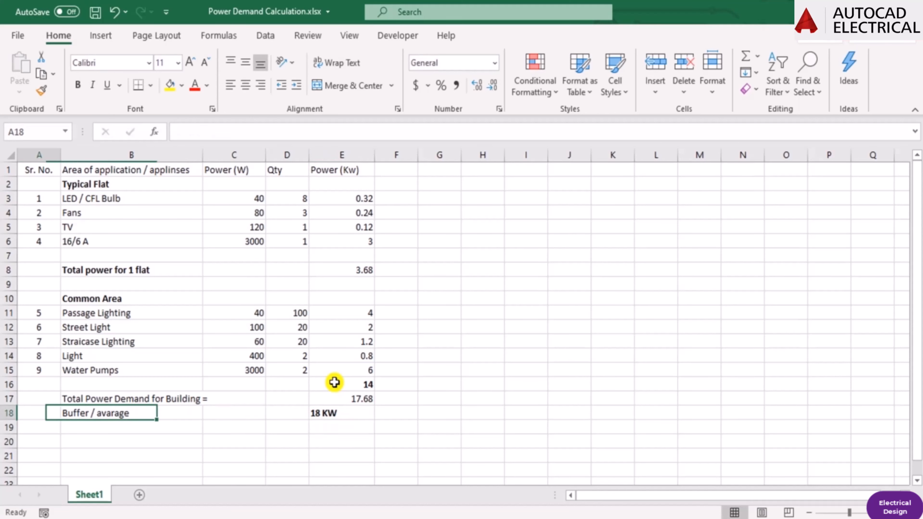
Save the power demand workbook with the buffer value cell E18 selected.
key(Right)
key(Right)
key(Right)
key(Right)
key(ctrl+s)
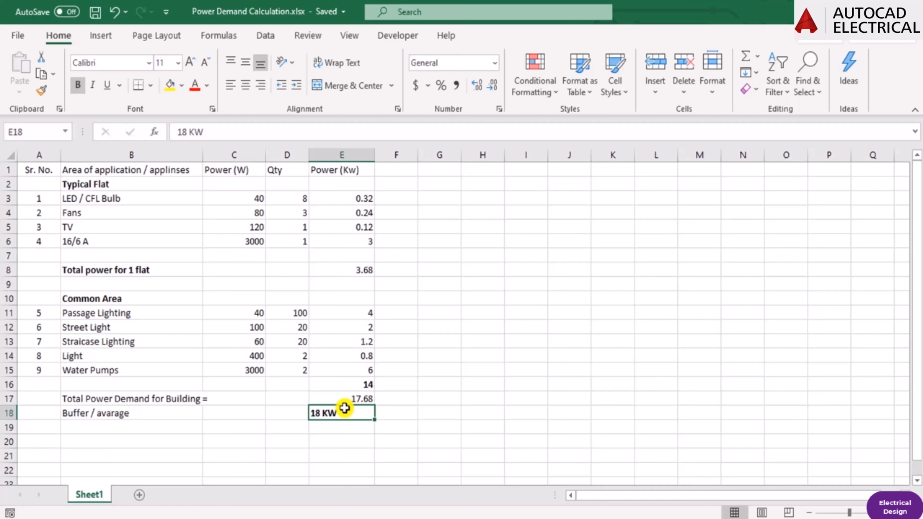
key(Up)
key(Up)
key(Down)
key(Down)
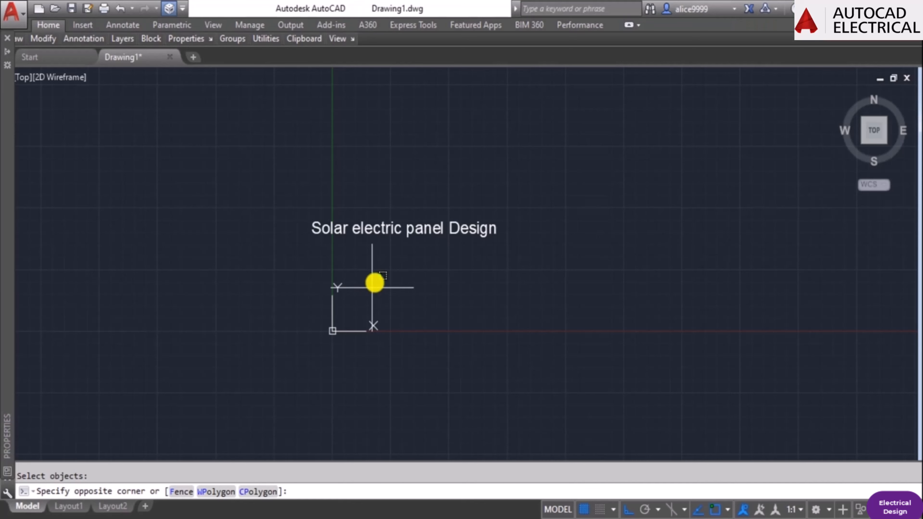
click(593, 254)
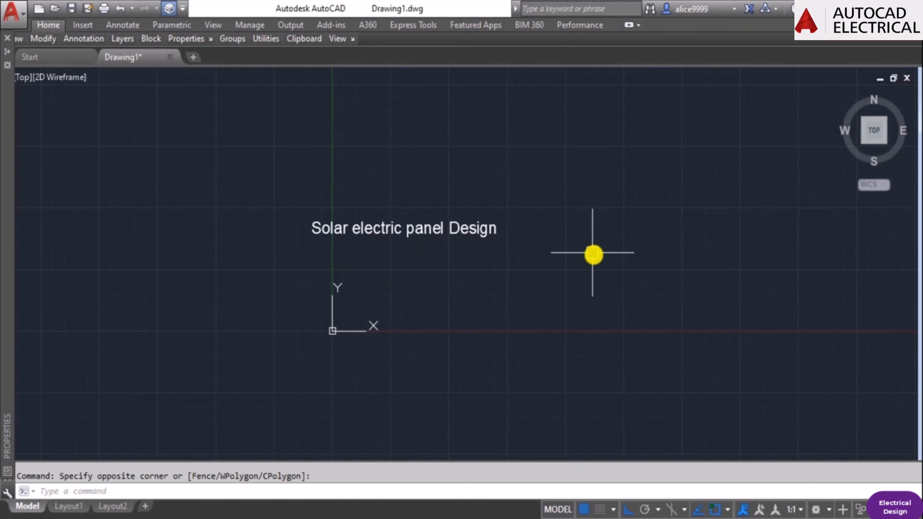
scroll(486, 257, down, 2)
middle_drag(513, 296, 480, 246)
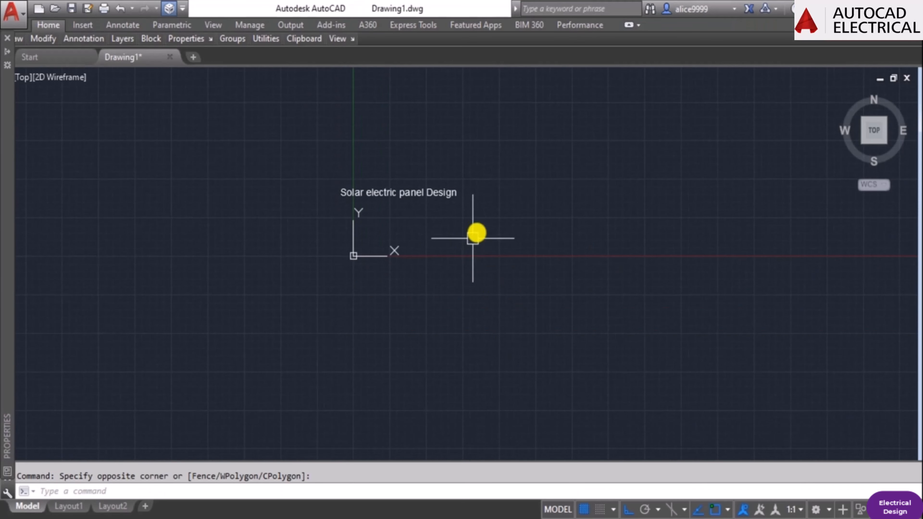
key(Escape)
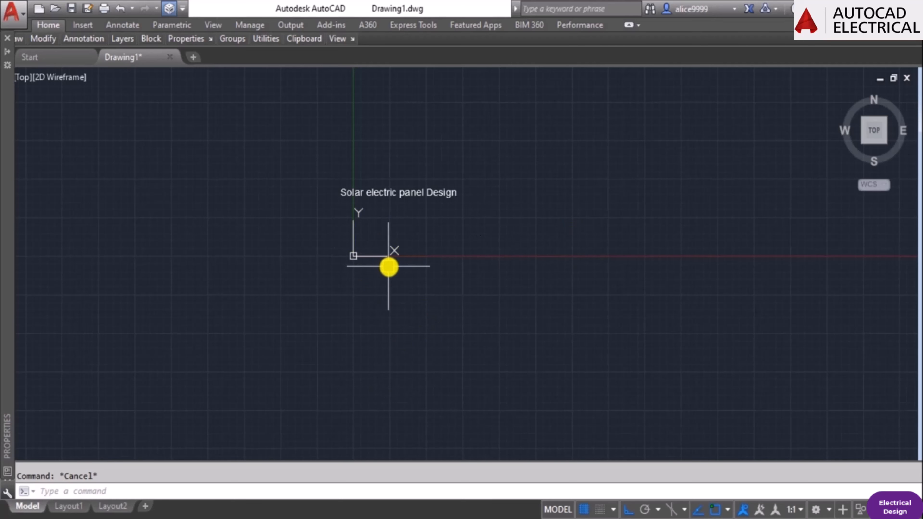
scroll(390, 267, up, 4)
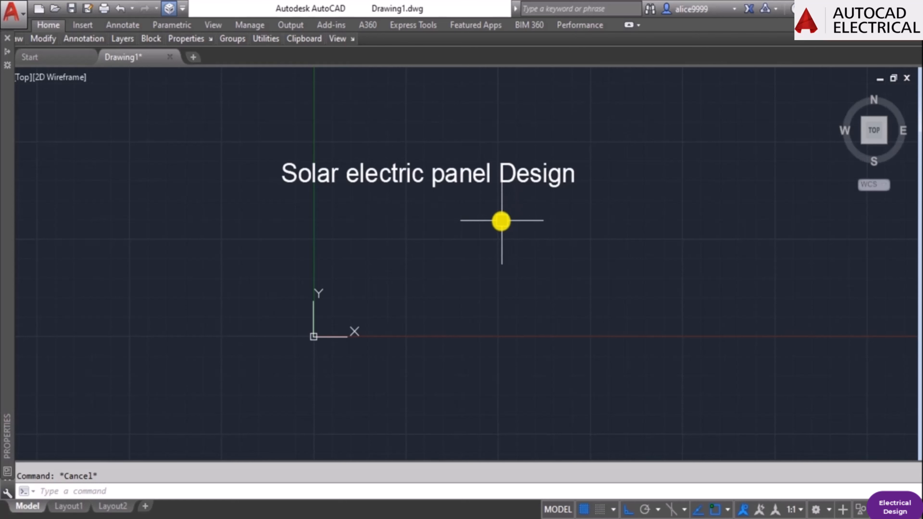
Copy the "Solar electric panel Design" title straight down to make a second text line below it.
text(co)
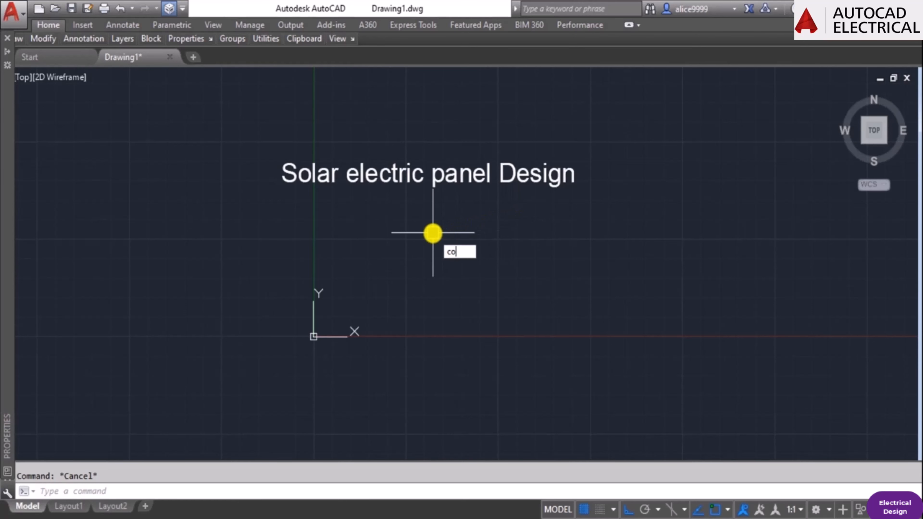
key(Return)
click(453, 165)
key(Return)
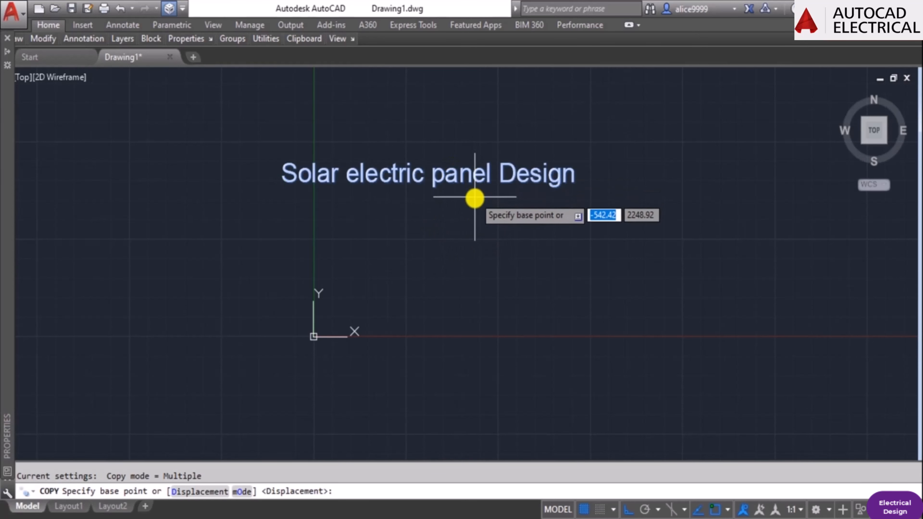
click(474, 199)
click(473, 266)
key(Escape)
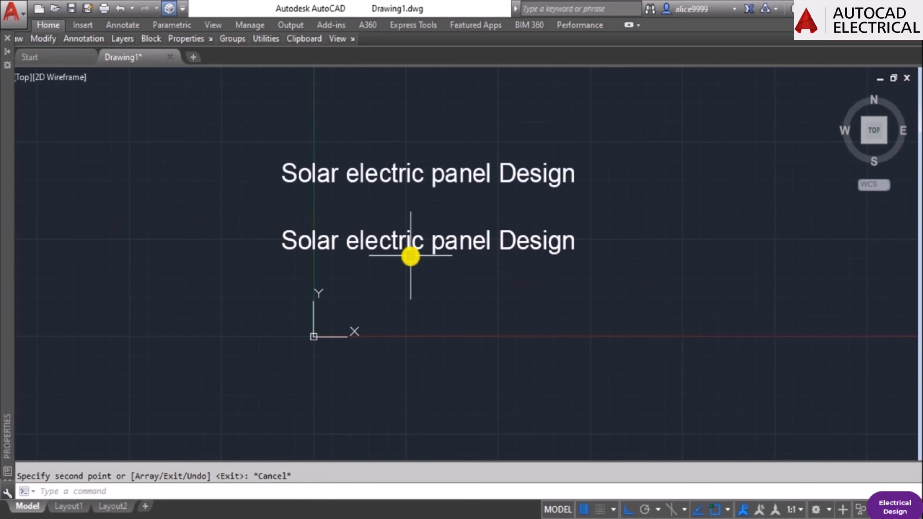
Change the copied title's text to "1) PV modules / Photovoltaic panel".
text(ed)
key(Return)
click(410, 254)
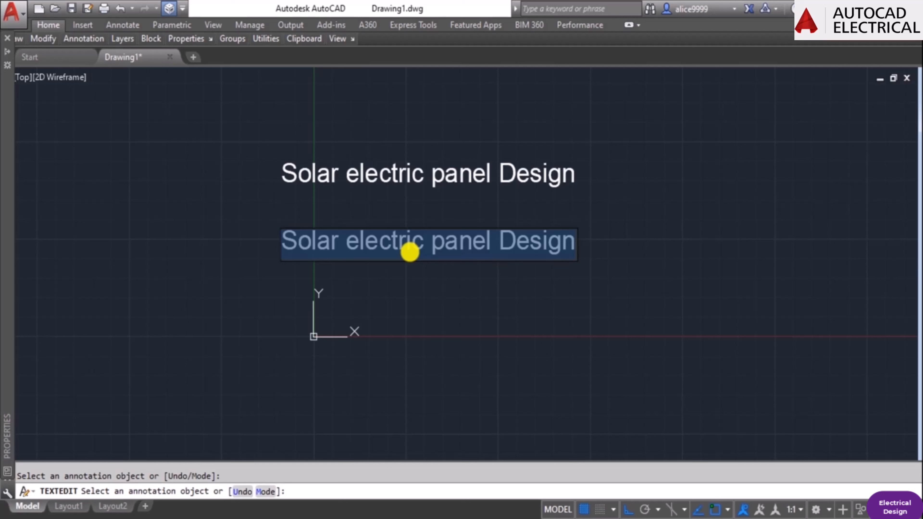
text(1) P)
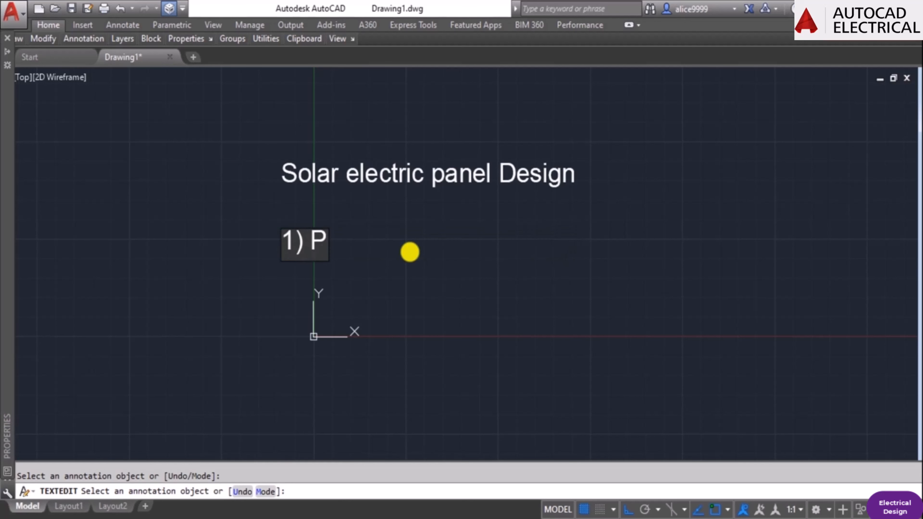
text(V mode)
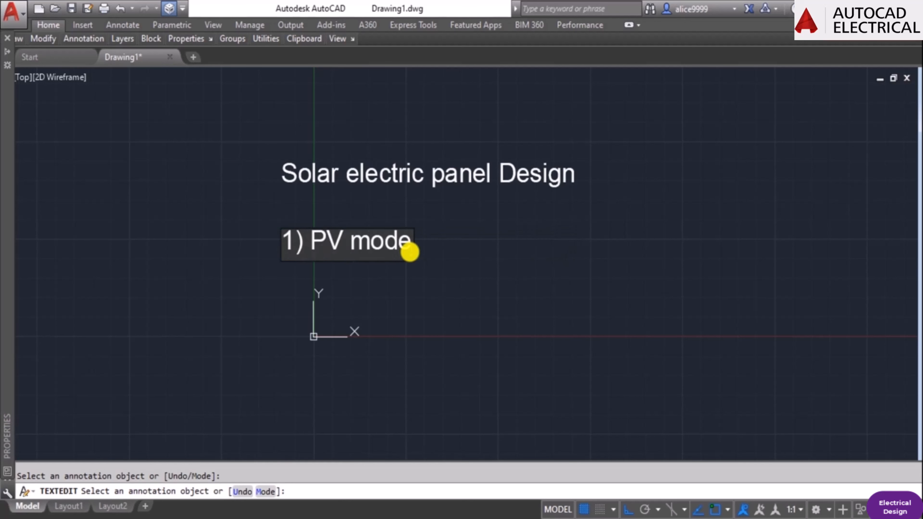
key(BackSpace)
text(ules /)
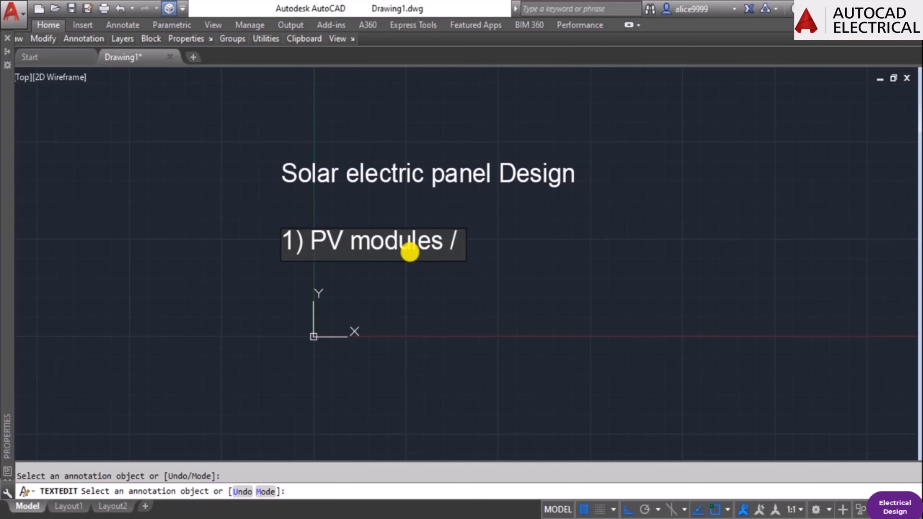
text( Phto)
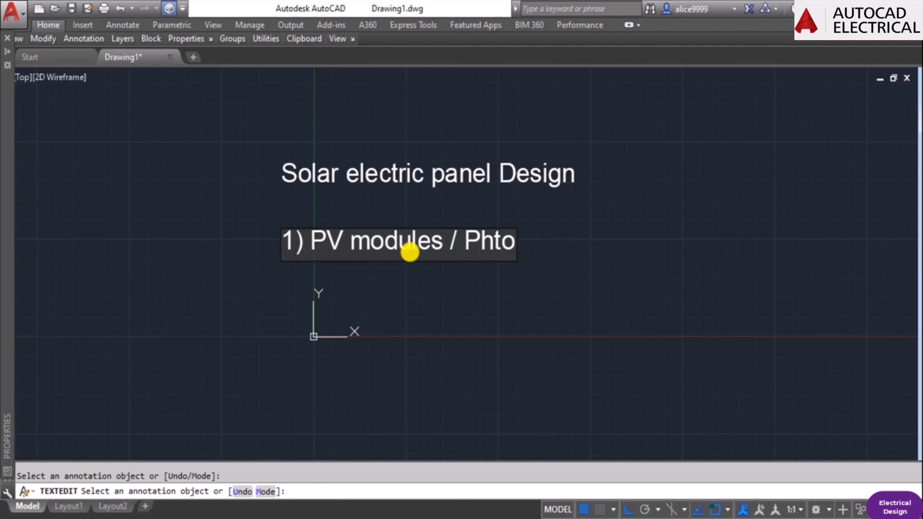
key(BackSpace)
key(BackSpace)
text(oto)
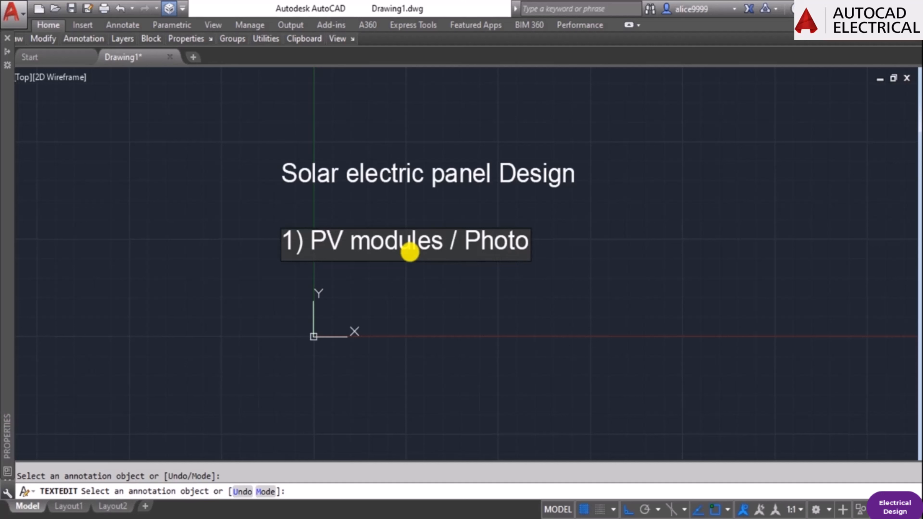
text(vo)
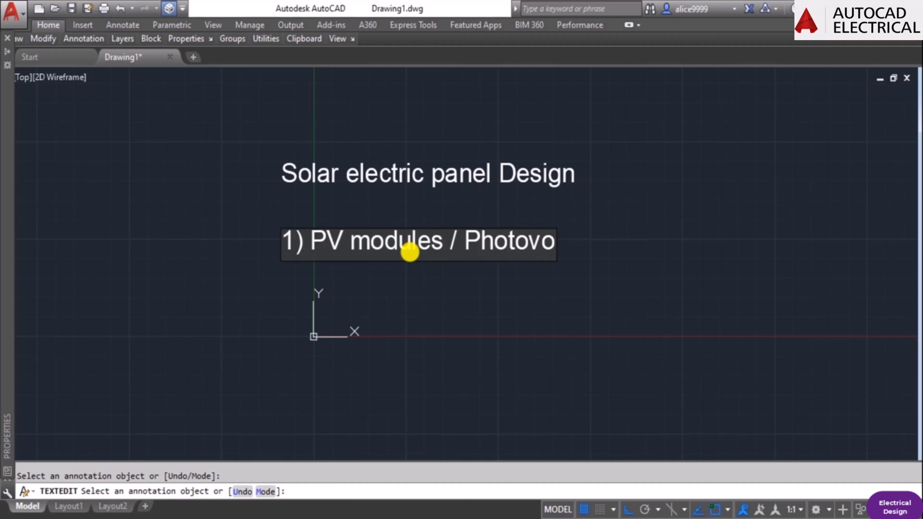
text(ltaic panel)
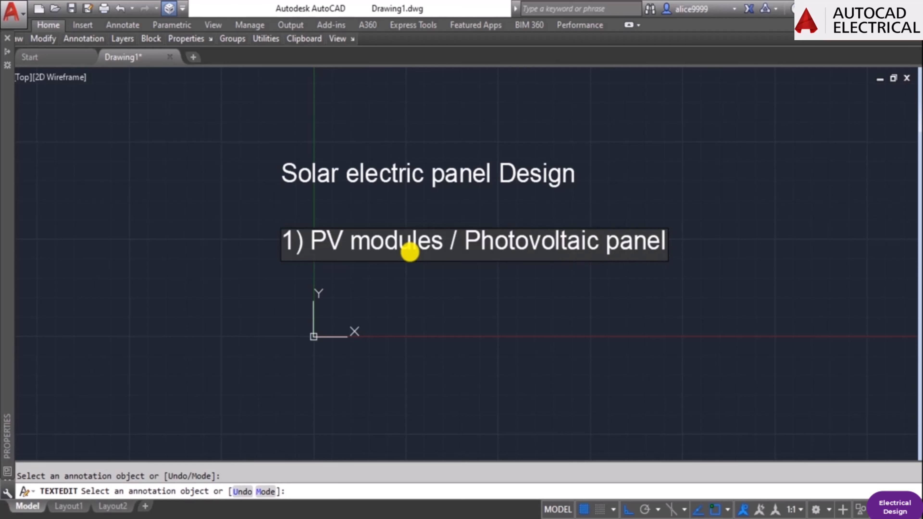
key(Return)
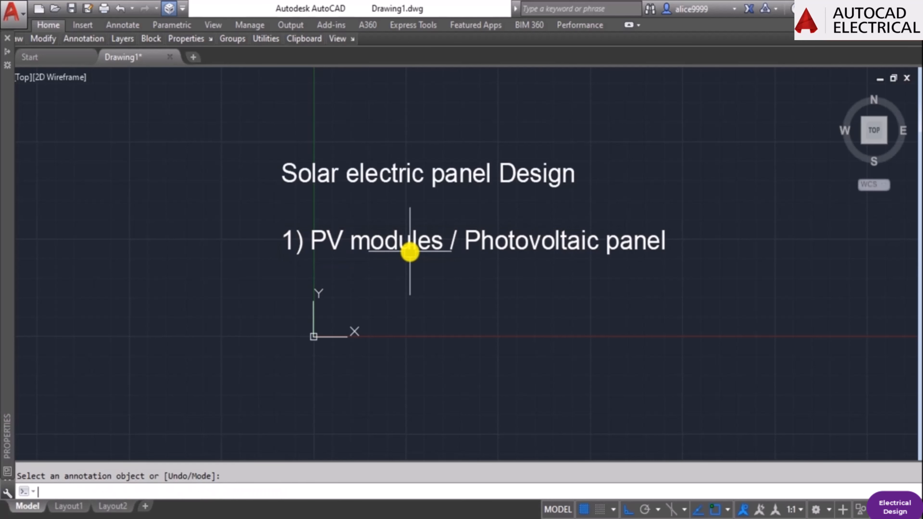
key(Escape)
Copy the "1) PV modules / Photovoltaic panel" line straight down to start the next list item.
scroll(472, 269, down, 2)
scroll(499, 251, up, 2)
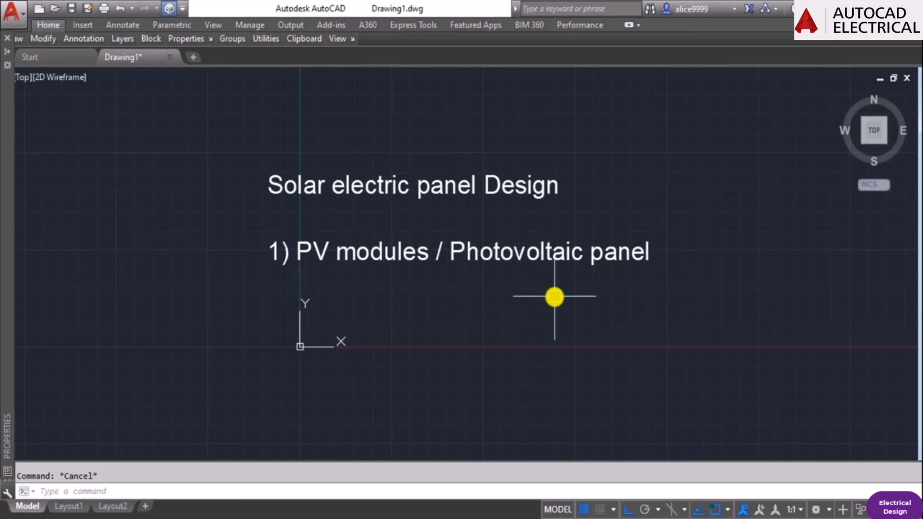
middle_drag(476, 331, 505, 299)
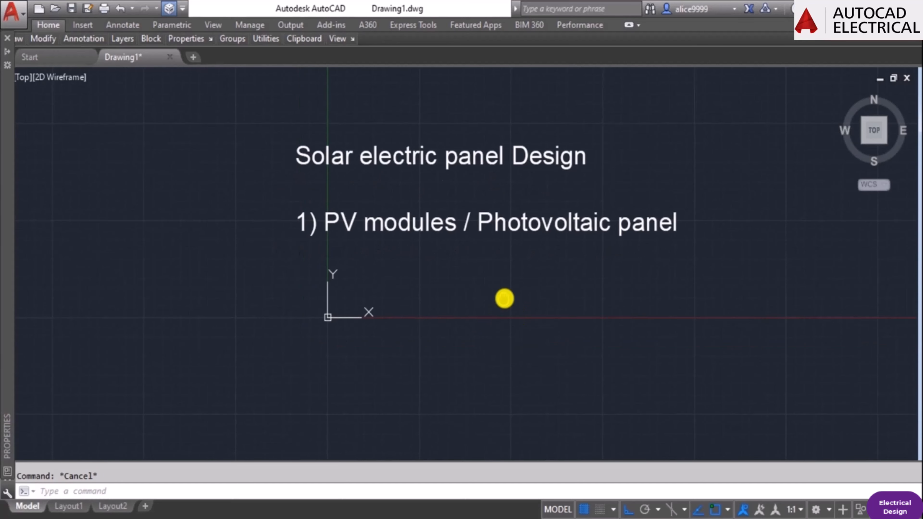
text(co)
key(Return)
click(447, 198)
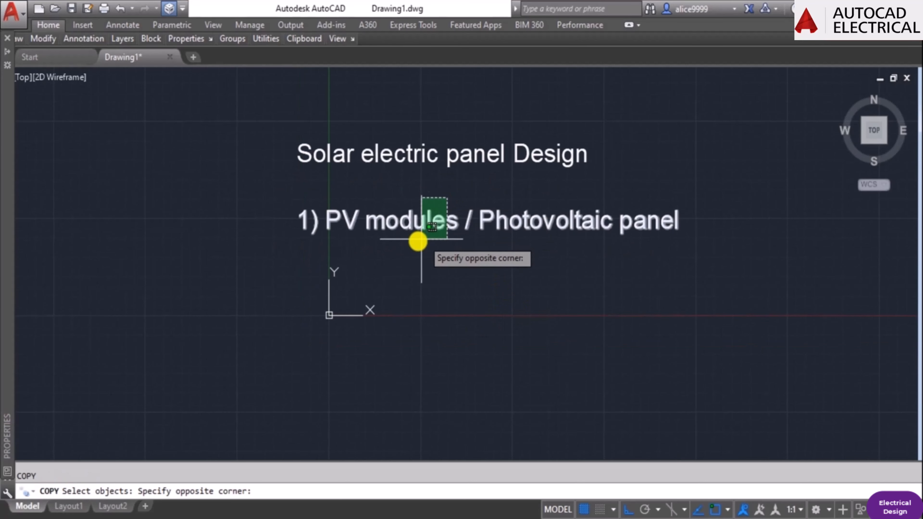
click(420, 241)
key(Return)
click(494, 278)
click(518, 331)
key(Escape)
Replace the wording after the number in the lower copied line with "Solar charge controller".
double_click(524, 279)
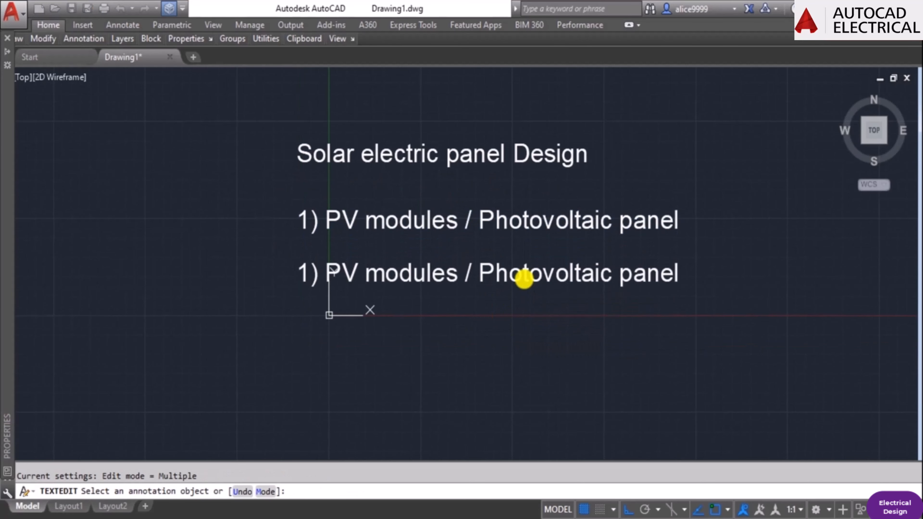
key(Right)
key(Delete)
key(Delete)
key(Delete)
key(Delete)
key(Delete)
key(Delete)
key(Delete)
key(Delete)
key(Delete)
key(Delete)
key(Delete)
key(Delete)
key(Delete)
key(Delete)
key(Delete)
key(Delete)
key(Delete)
key(Delete)
key(Delete)
key(Delete)
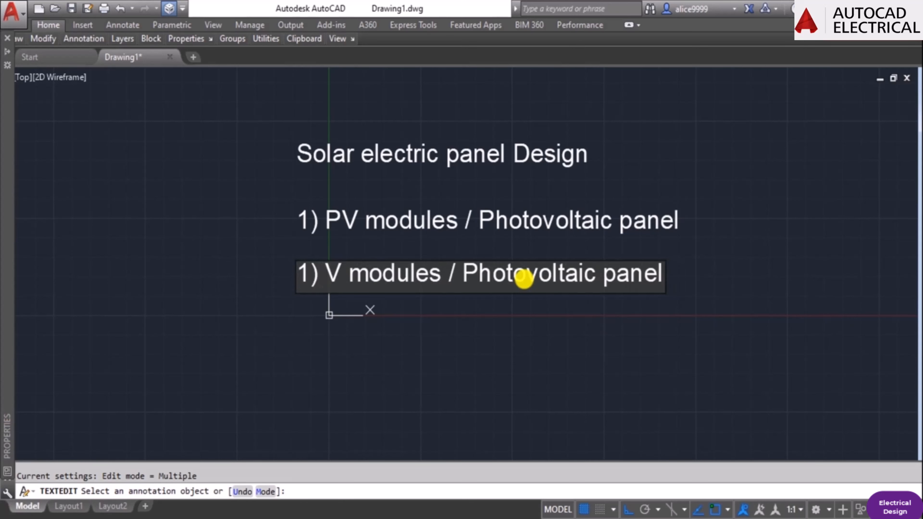
text(So)
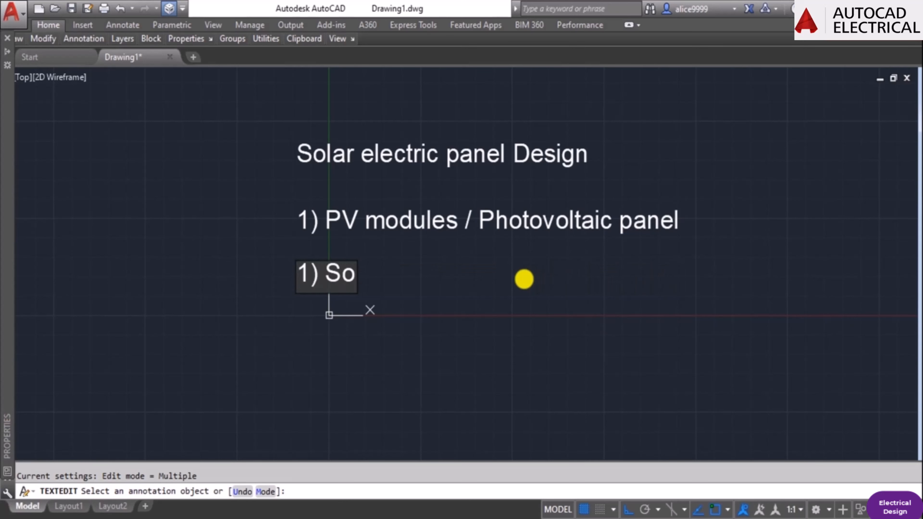
text(lar cha)
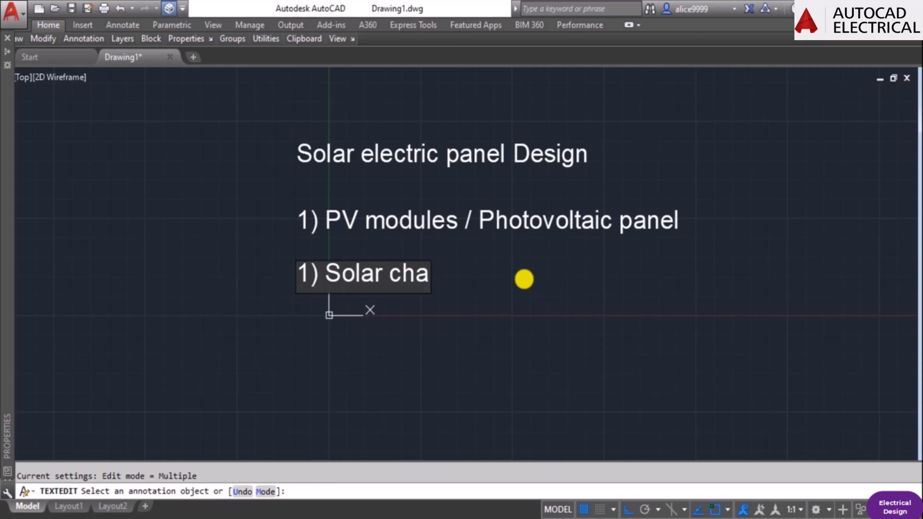
text(rge controller)
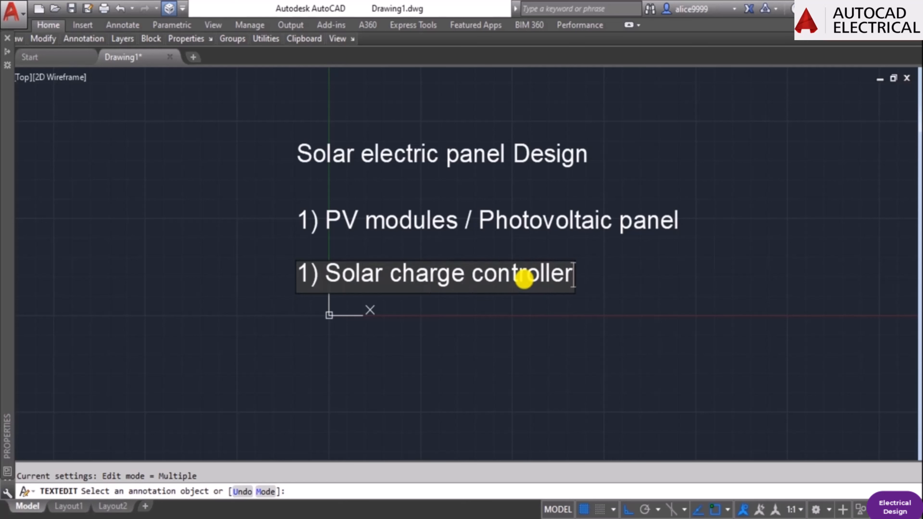
key(Return)
key(Escape)
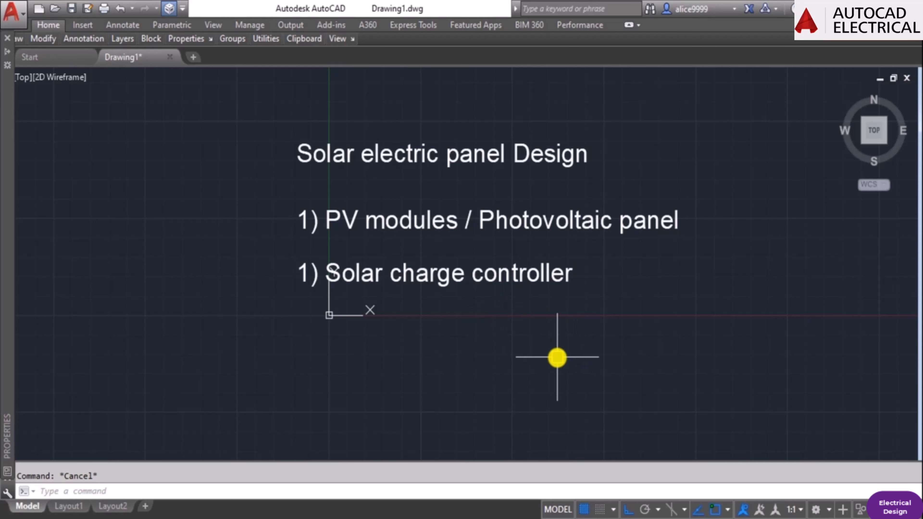
Renumber the "Solar charge controller" line as item 2.
middle_drag(433, 334, 499, 325)
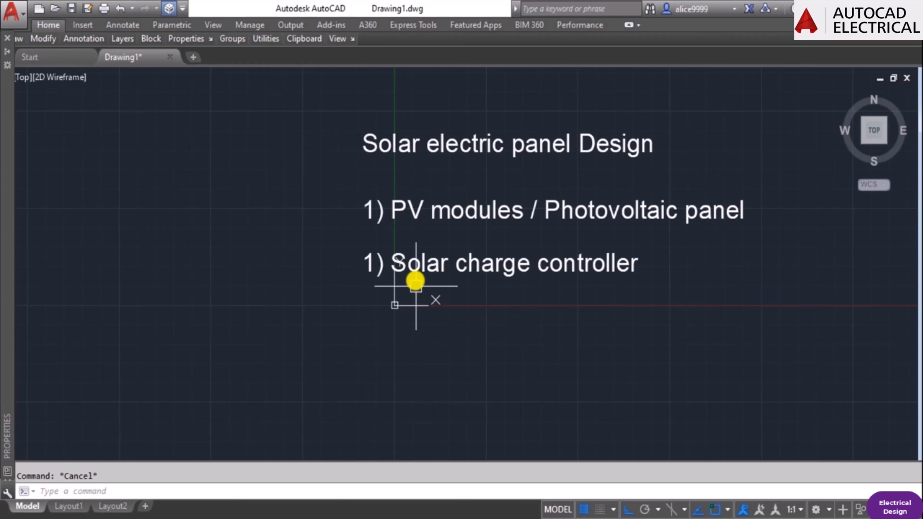
double_click(411, 264)
key(Home)
key(Delete)
text(2)
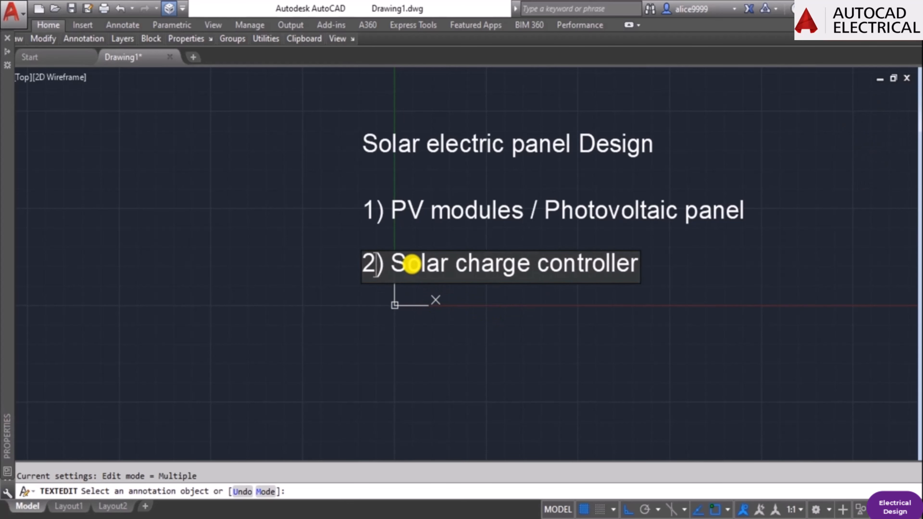
key(Return)
key(Escape)
Copy the "2) Solar charge controller" line straight down with the same line spacing.
text(co)
key(Return)
click(402, 266)
key(Return)
click(464, 299)
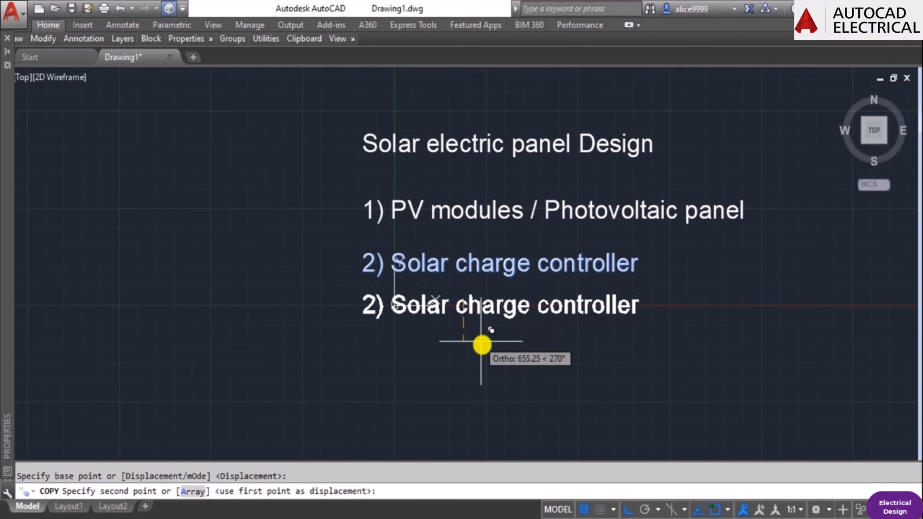
click(482, 353)
key(Escape)
Change the lowest copied line's text to "3) Inverter".
double_click(489, 323)
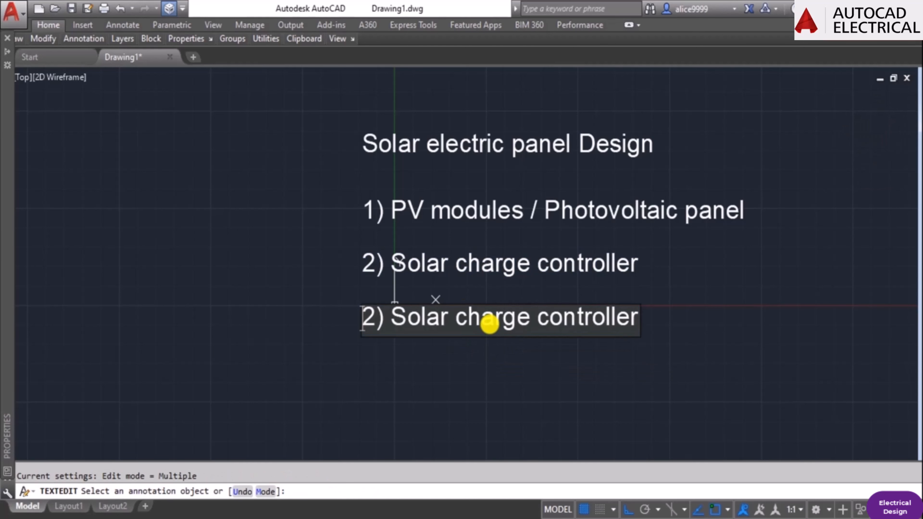
key(Home)
key(Delete)
text(3)
key(Right)
key(Right)
key(Delete)
key(Delete)
key(Delete)
key(Delete)
key(Delete)
key(Delete)
key(Delete)
key(Delete)
key(Delete)
key(Delete)
key(Delete)
key(Delete)
key(Delete)
key(Delete)
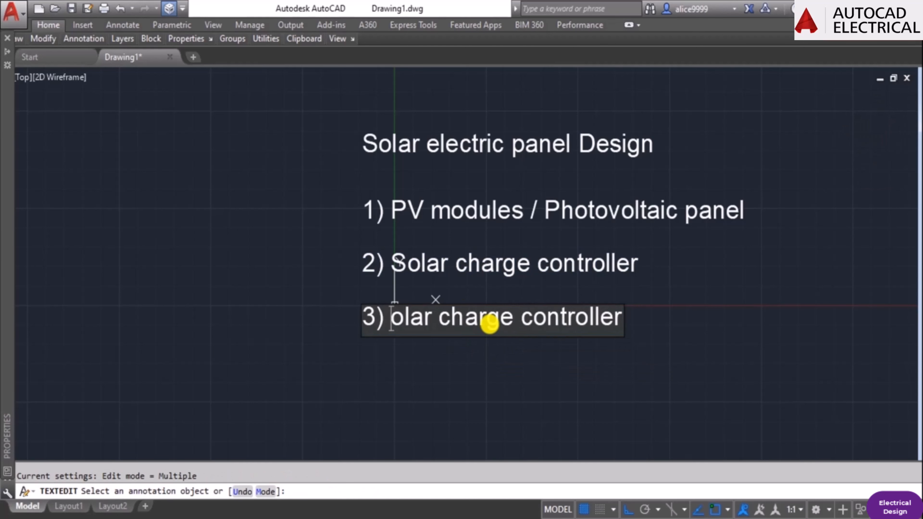
key(Delete)
key(Delete)
key(Delete)
key(Delete)
key(Delete)
key(Delete)
key(Delete)
key(Delete)
key(Delete)
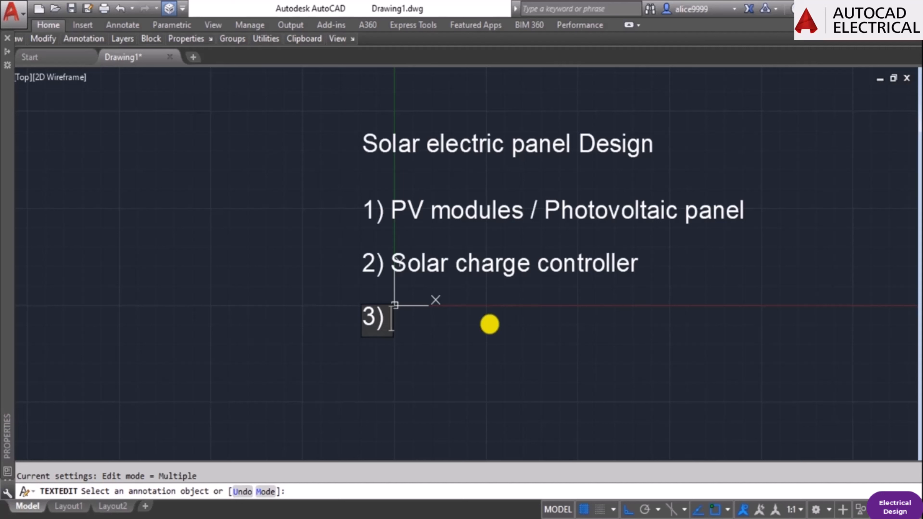
text(In)
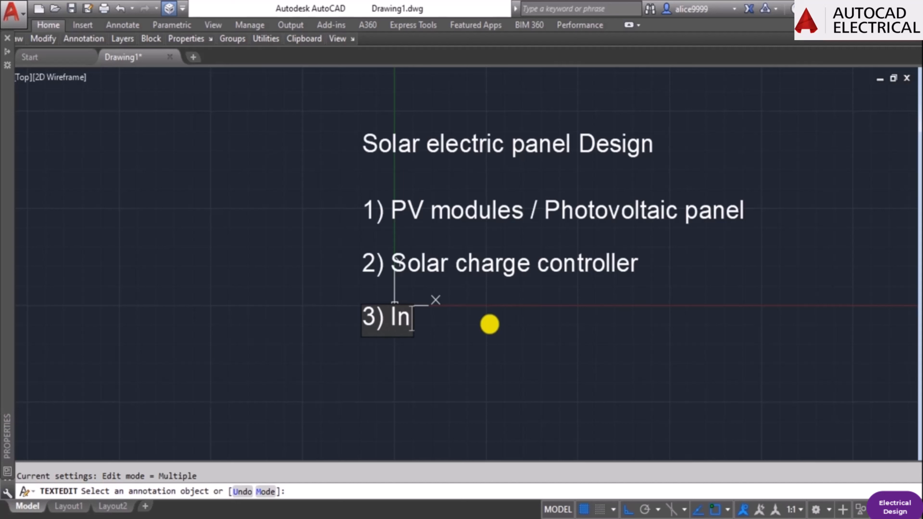
text(ver)
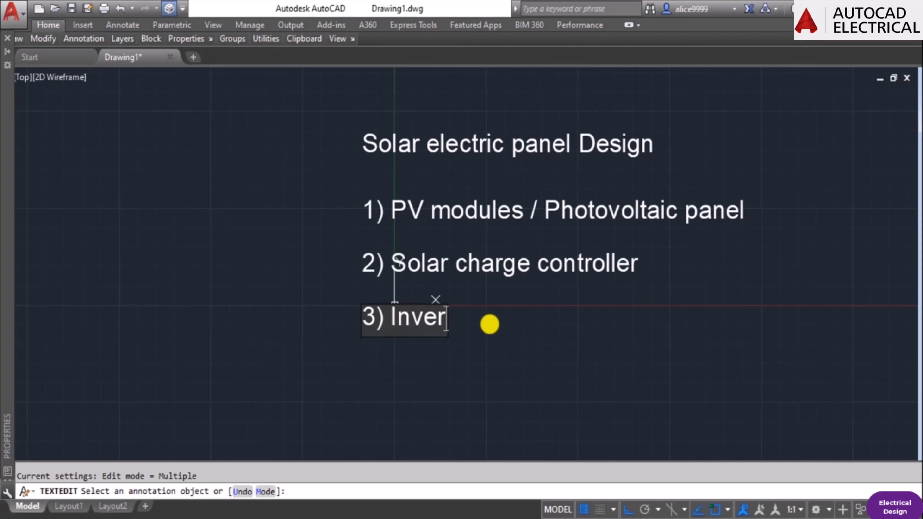
text(ter)
key(Return)
key(Escape)
key(Escape)
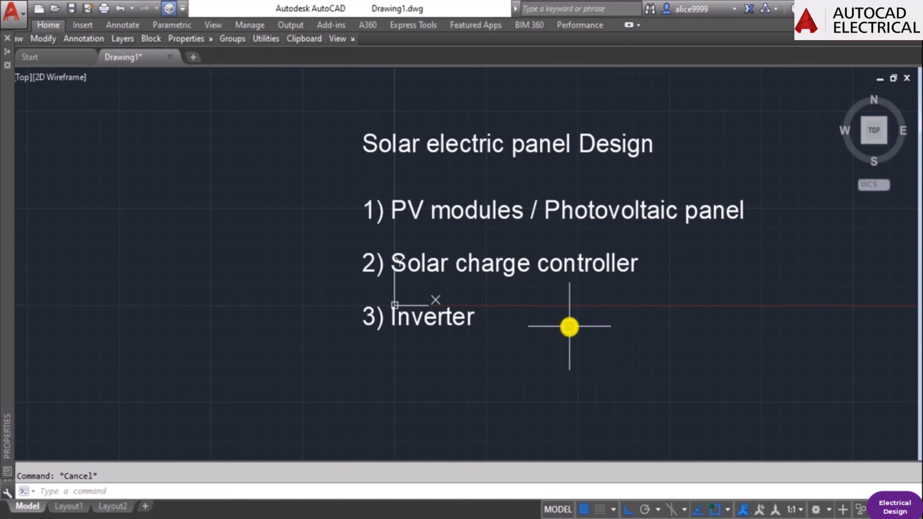
Copy the "3) Inverter" line straight down to add another list line.
middle_drag(424, 333, 507, 298)
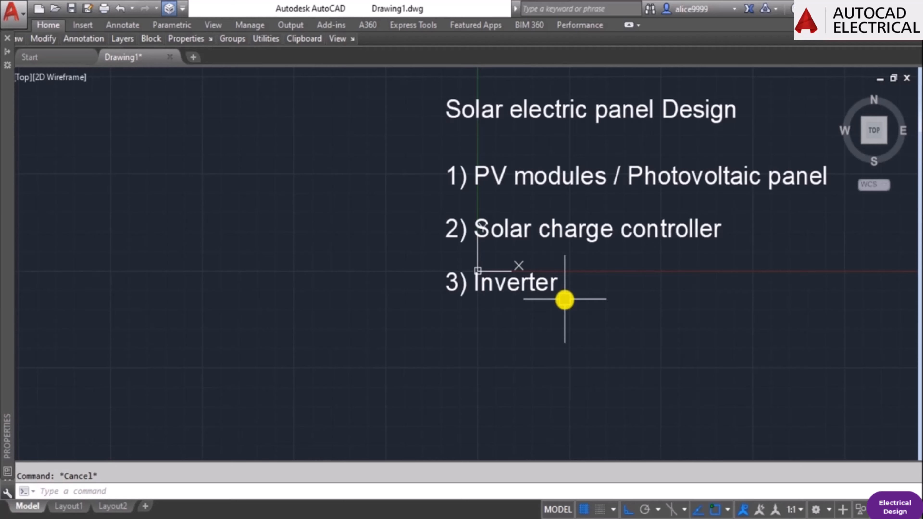
middle_drag(573, 320, 514, 294)
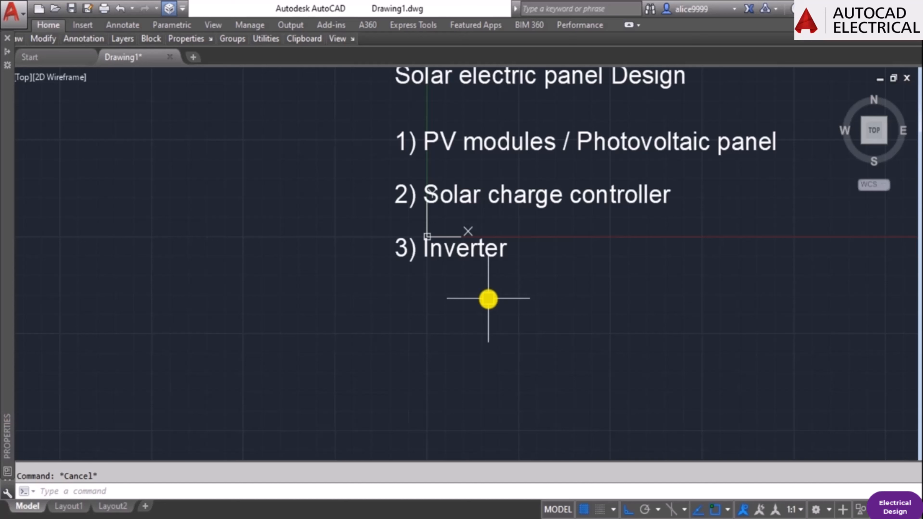
text(co)
key(Return)
click(469, 256)
key(Return)
click(508, 290)
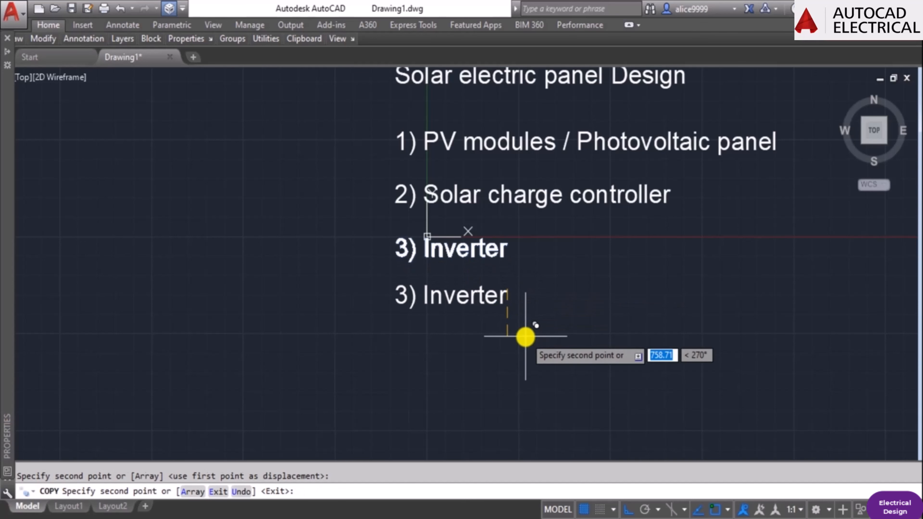
key(Escape)
Renumber the lower copied "Inverter" line as item 4.
text(ded)
key(Escape)
text(ed)
key(Return)
click(499, 299)
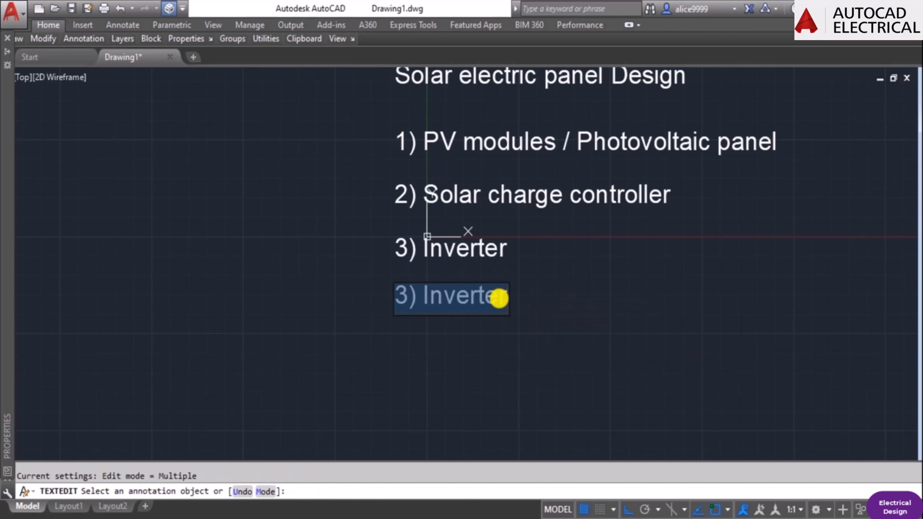
key(Home)
key(Delete)
text(4)
key(Return)
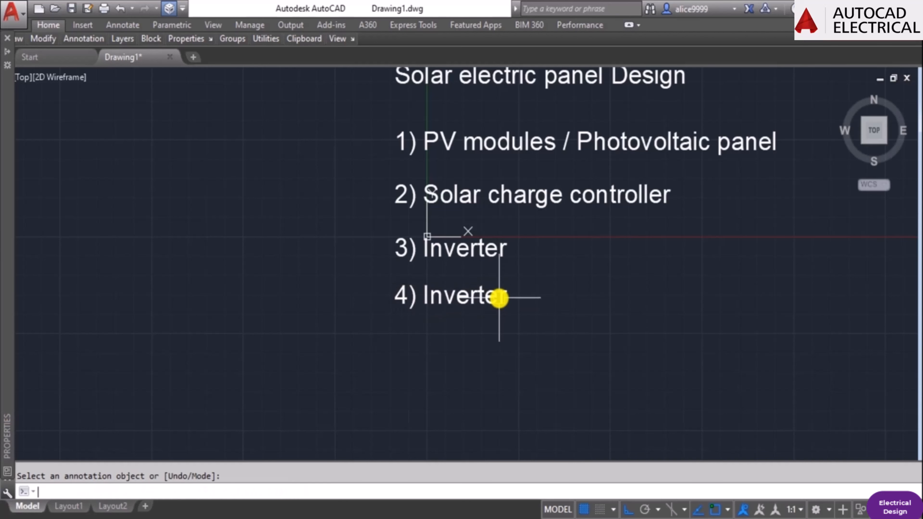
Replace "Inverter" in the item 4 line with "Battery" so it reads "4) Battery".
key(Escape)
double_click(499, 298)
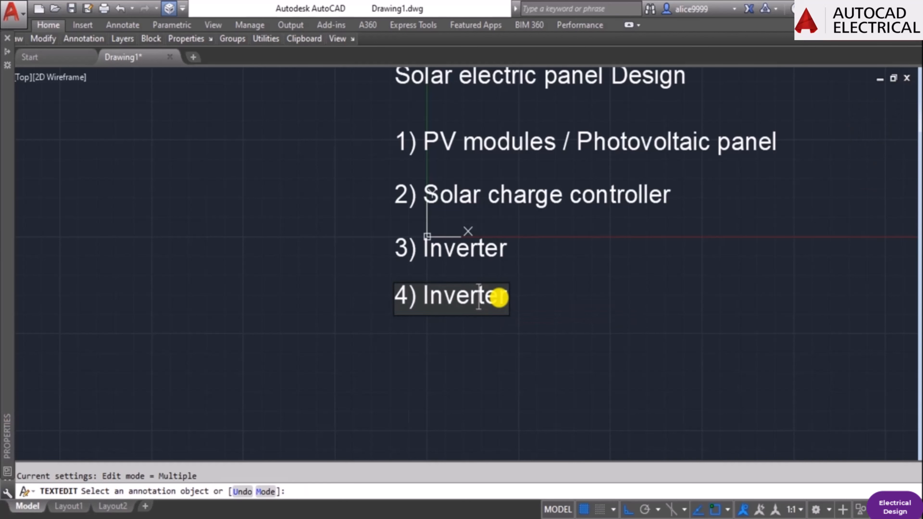
key(Left)
key(Left)
key(Left)
key(Left)
key(Left)
key(BackSpace)
key(ctrl+Delete)
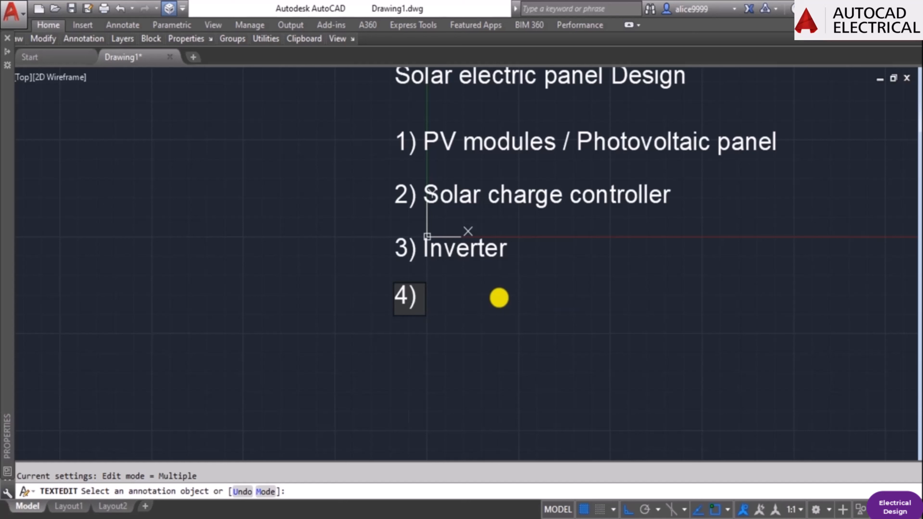
text(Battery)
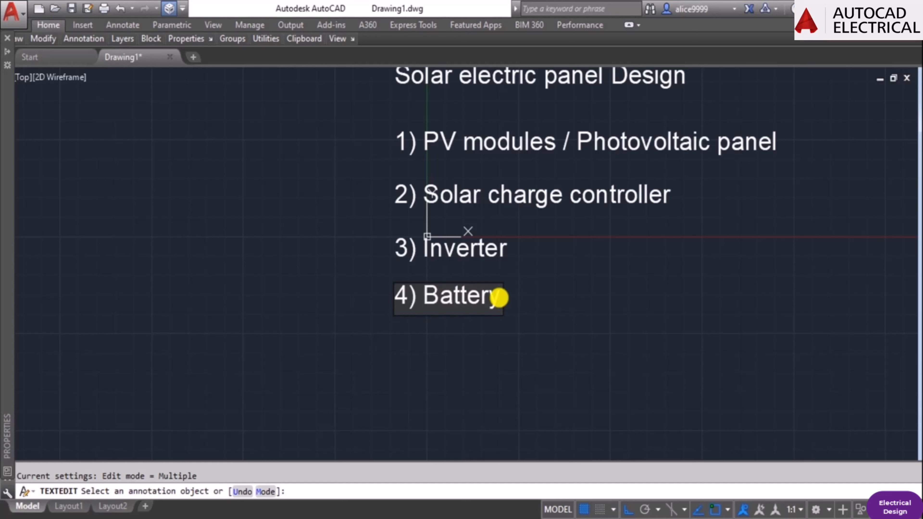
key(Return)
key(Escape)
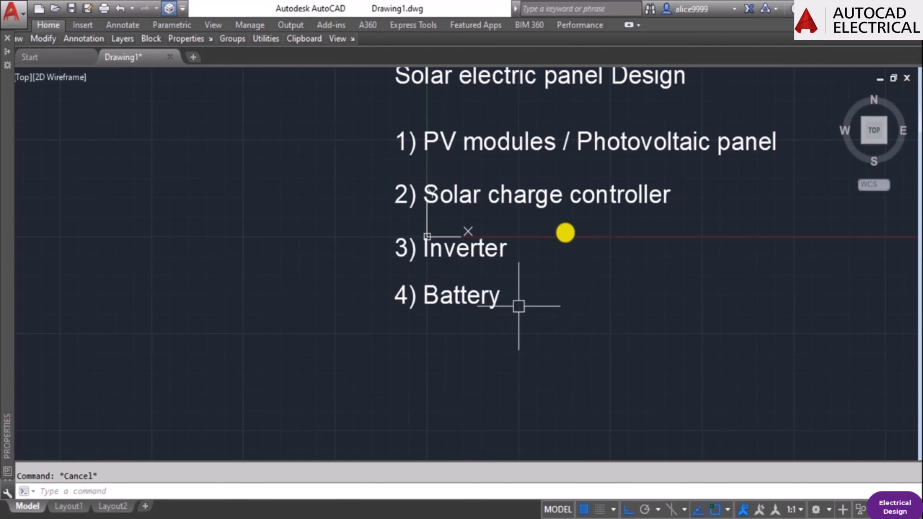
Copy the "4) Battery" line straight down to add another line below the list.
middle_drag(582, 148, 565, 214)
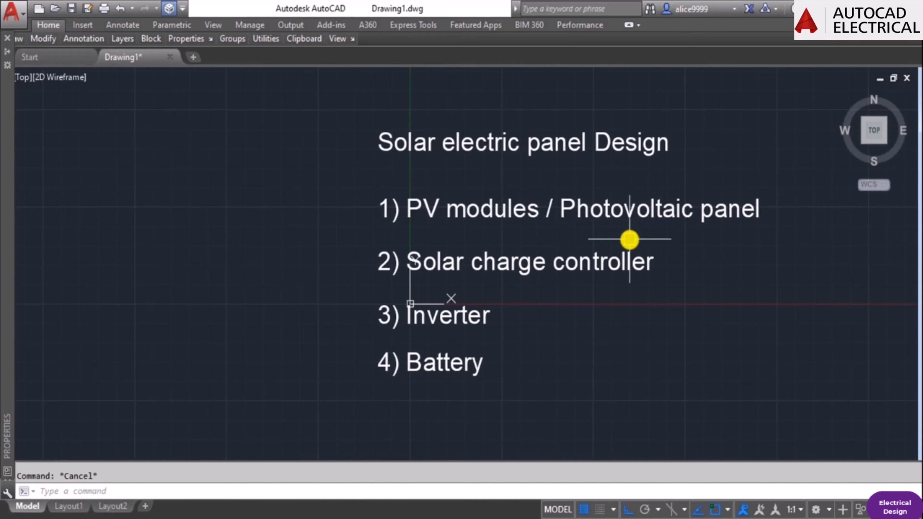
middle_drag(427, 335, 444, 267)
text(co)
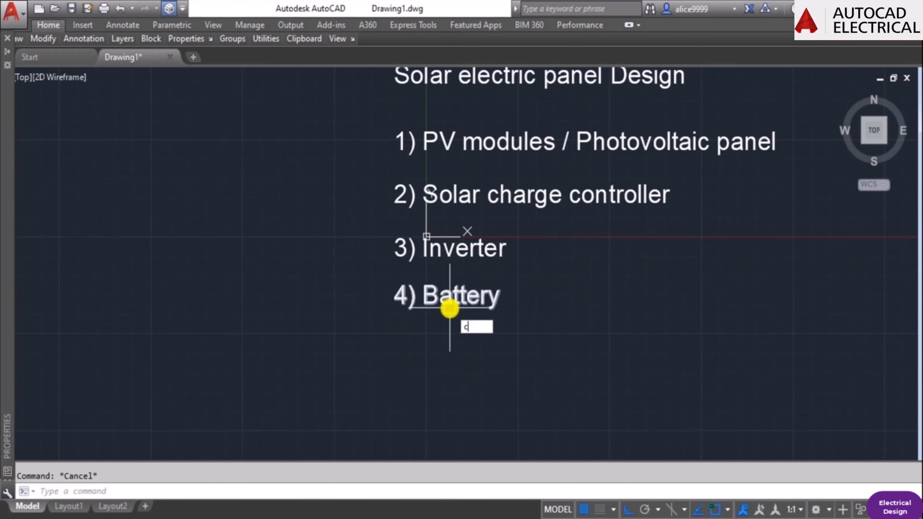
key(Return)
click(455, 302)
key(Return)
click(557, 303)
click(564, 344)
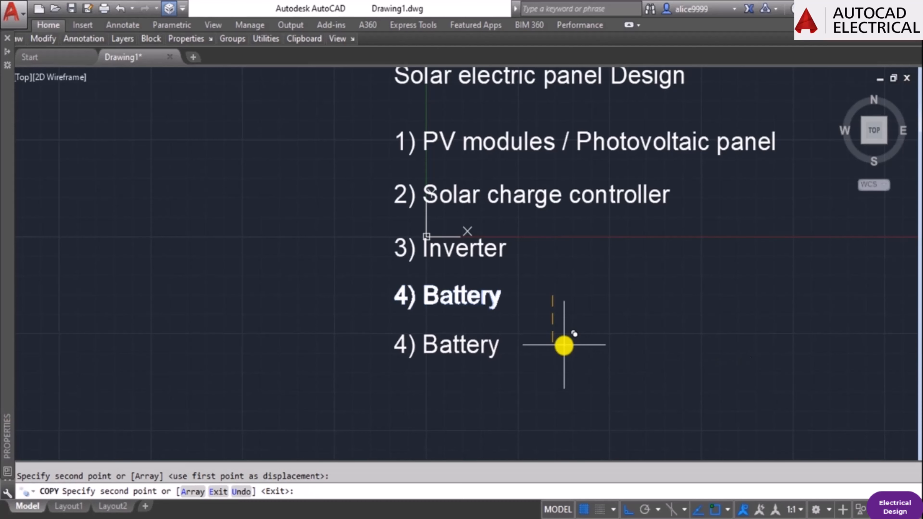
Erase the lower copied "4) Battery" line, keeping the original list entry.
key(Escape)
text(e)
key(Return)
click(464, 354)
key(Return)
scroll(501, 303, down, 2)
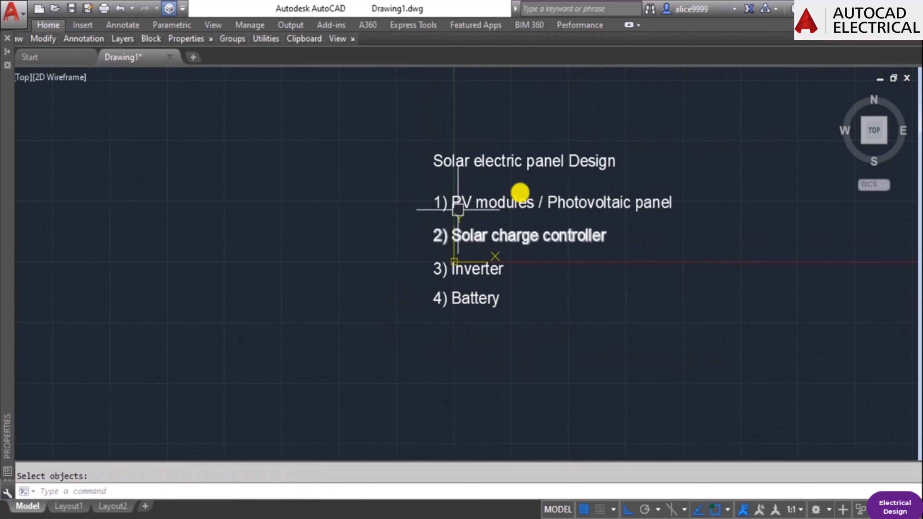
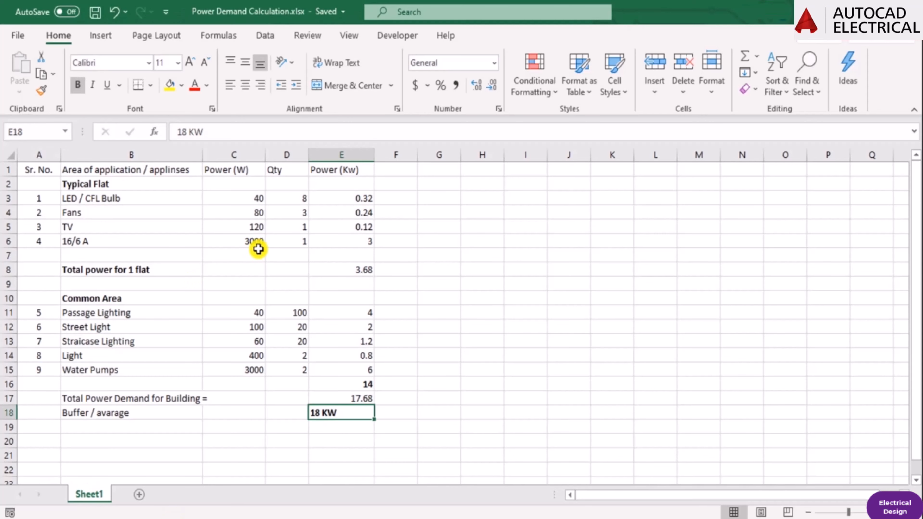
Switch to the Power Demand Calculation workbook in Excel and review the Typical Flat and Common Area power entries.
click(80, 227)
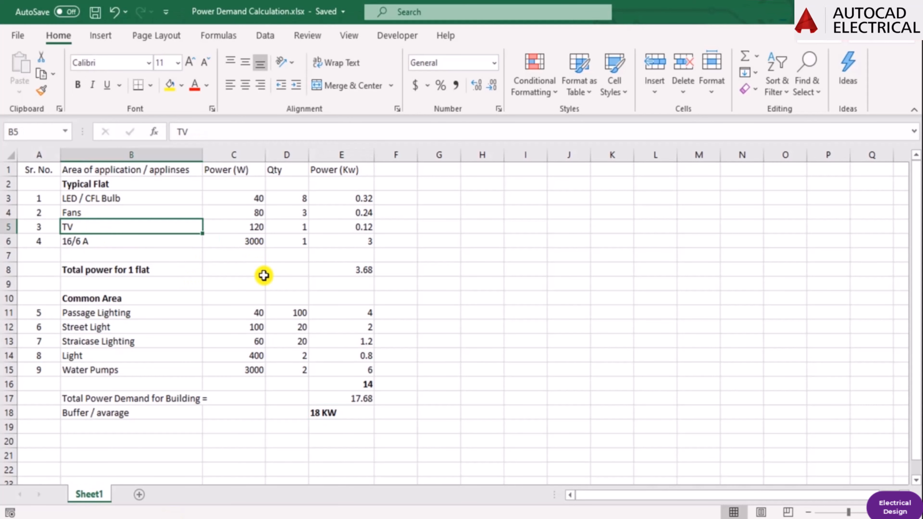
key(Up)
key(Up)
key(Down)
key(Down)
key(Down)
key(Down)
key(Down)
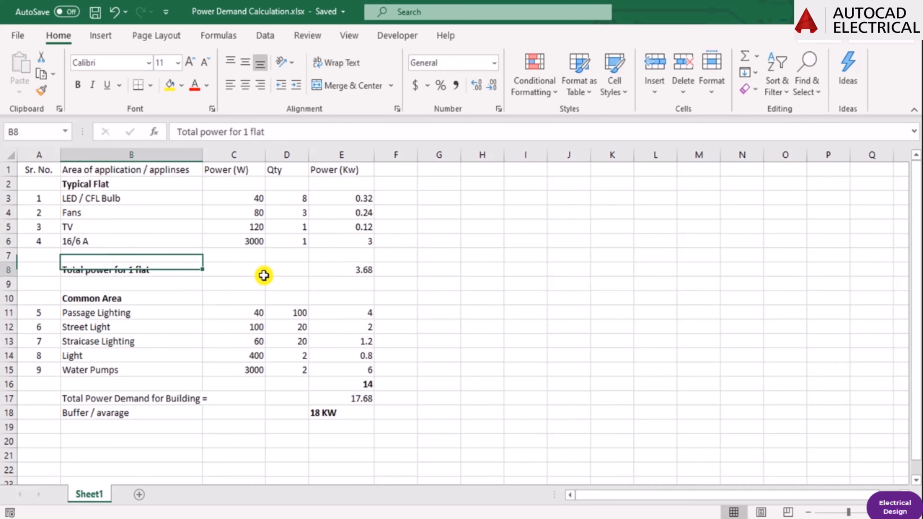
key(Down)
key(Down)
key(Down)
key(Down)
key(Down)
key(Down)
key(Down)
key(Down)
key(Down)
key(Down)
key(Right)
key(Right)
key(Right)
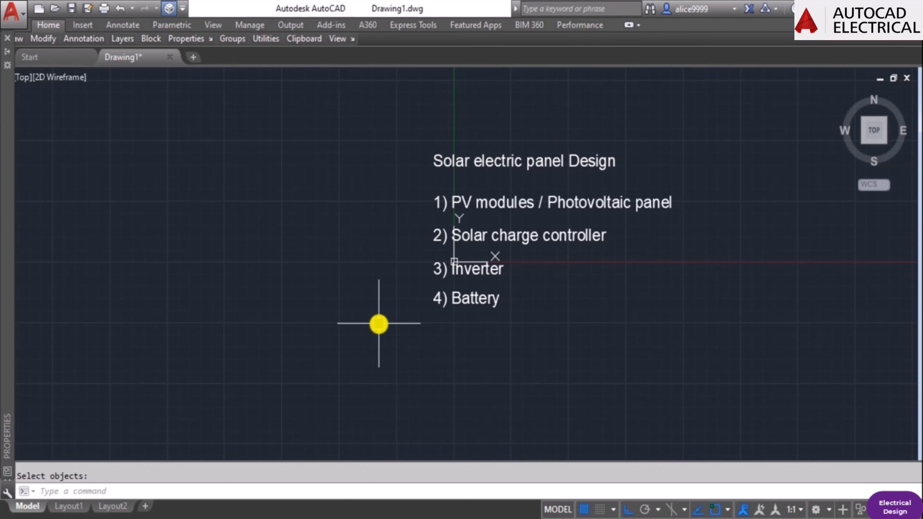
middle_drag(527, 354, 243, 320)
scroll(375, 248, down, 2)
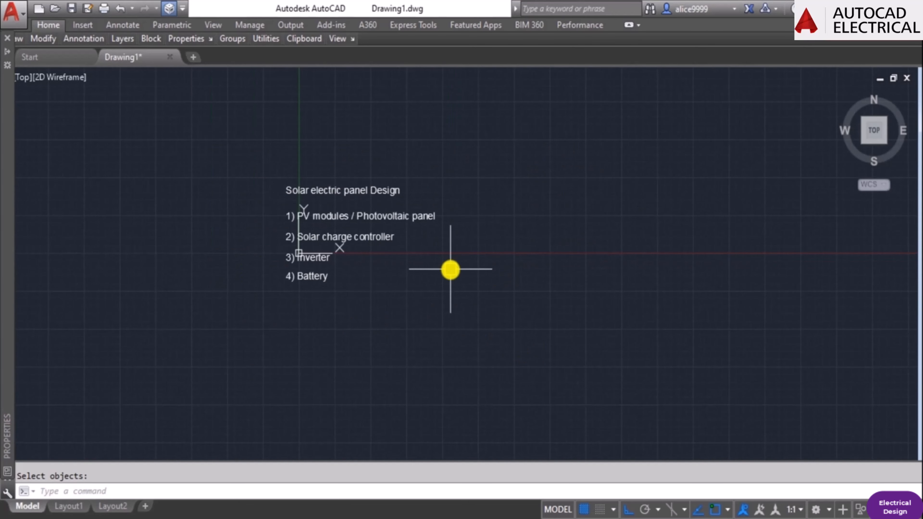
key(Escape)
text(rec)
key(Return)
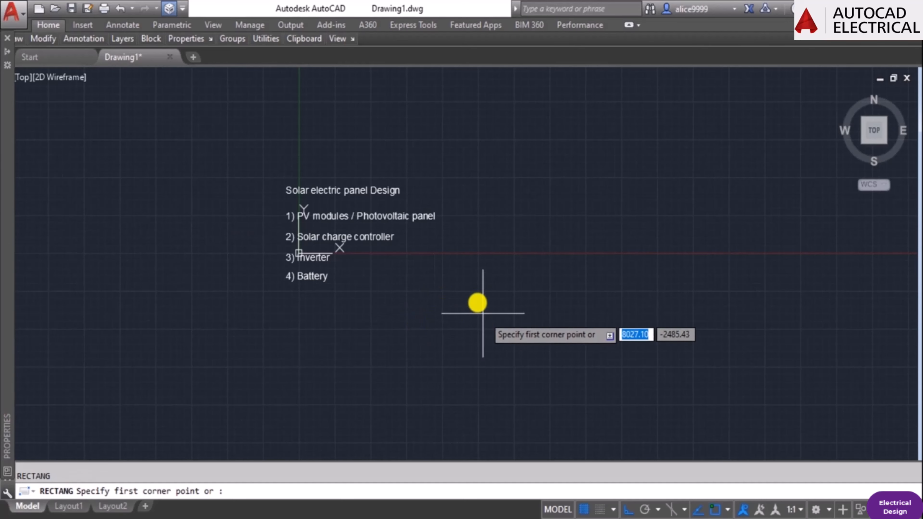
scroll(488, 294, up, 2)
key(Escape)
text(rec)
key(Return)
click(499, 258)
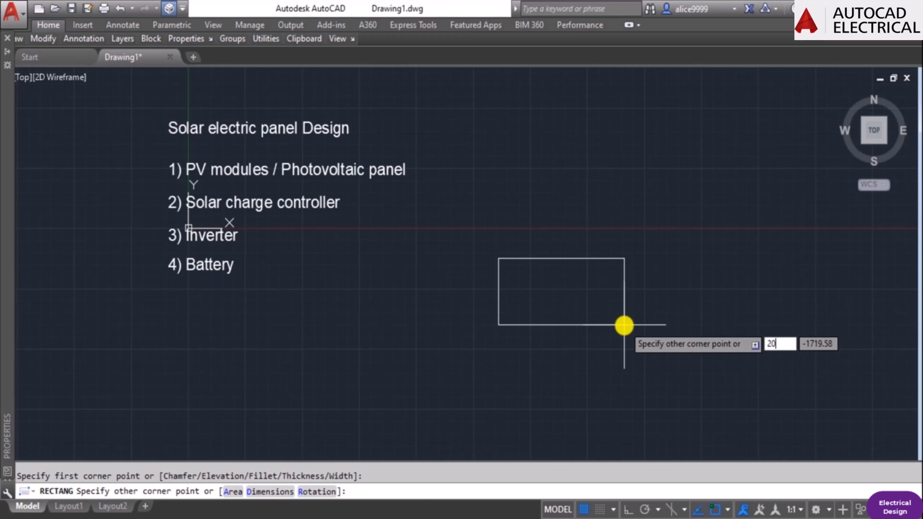
key(Escape)
Copy the "4) Battery" text to the empty area on its right, roughly level with the original.
text(co)
key(Return)
click(229, 270)
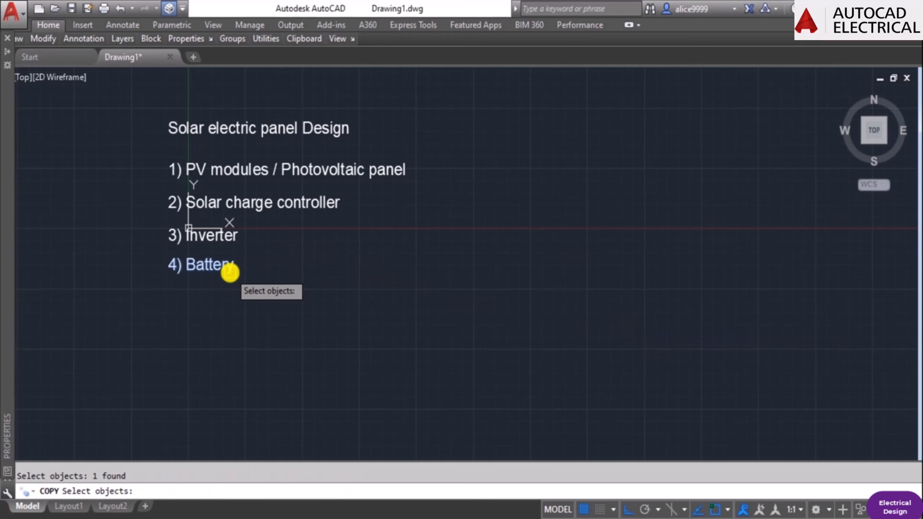
key(Return)
click(299, 288)
click(636, 334)
key(Escape)
Replace the copied Battery text with the panel size label 77" Lx39" W.
double_click(553, 267)
text(77")
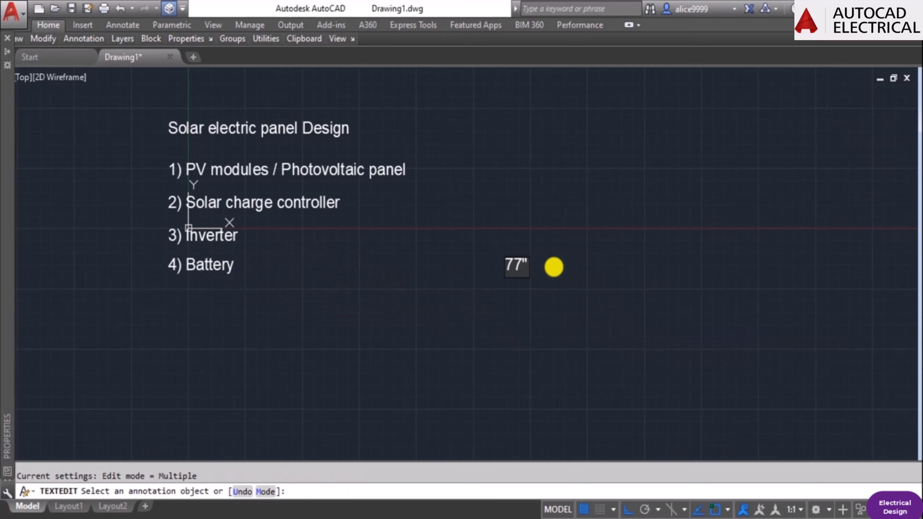
text(x39)
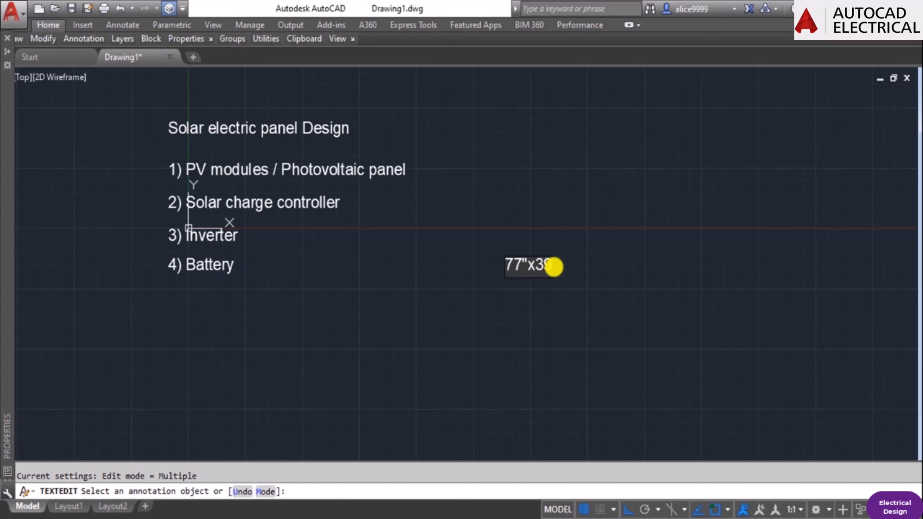
text( L)
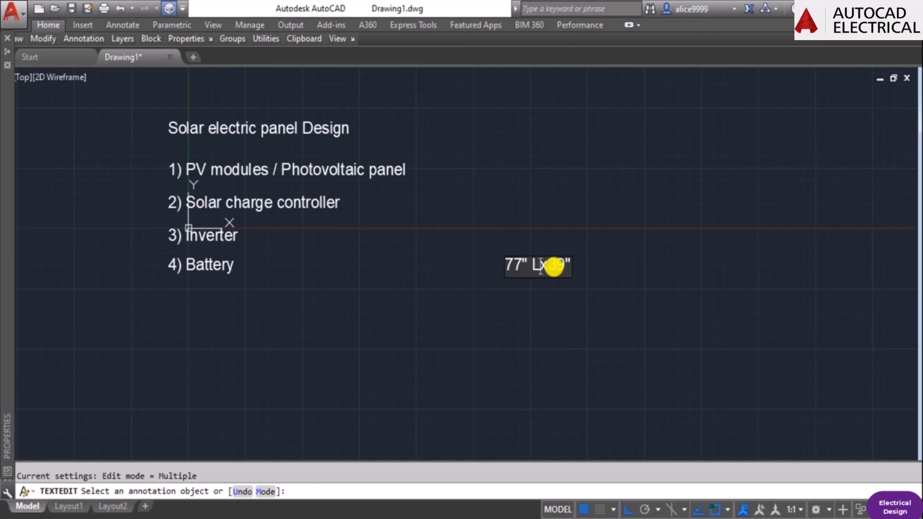
text( W)
key(Return)
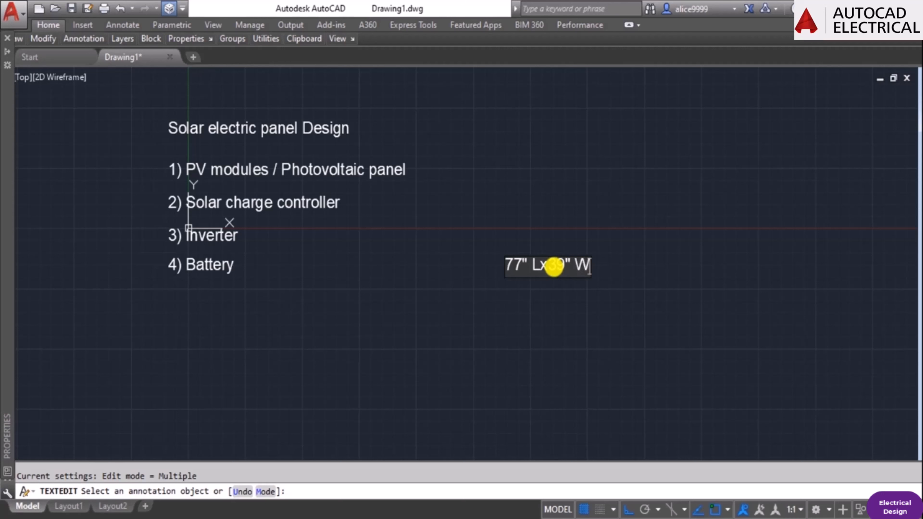
key(Escape)
text(rec)
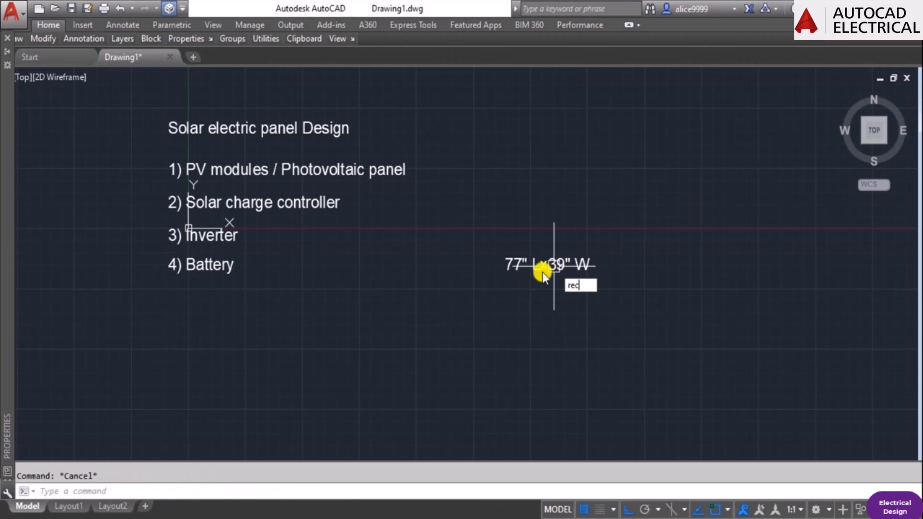
key(Return)
key(Escape)
key(Escape)
middle_drag(521, 330, 531, 286)
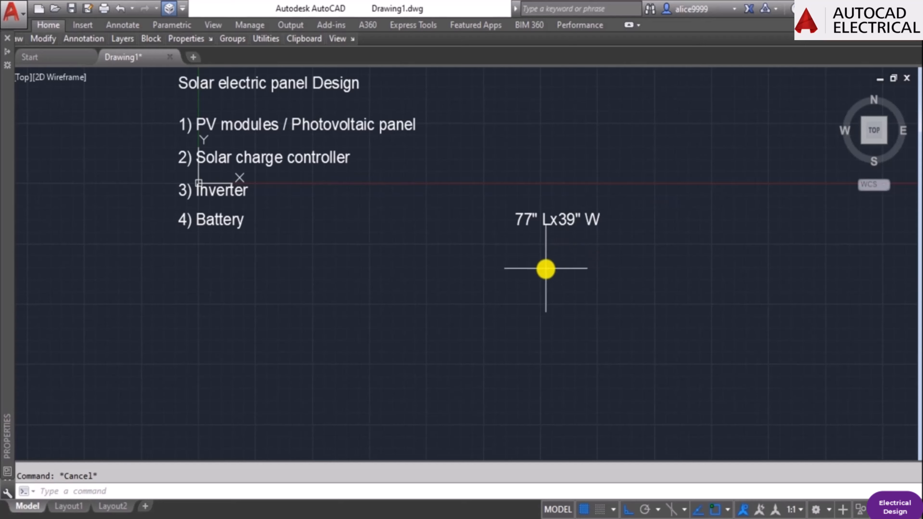
scroll(546, 269, up, 2)
text(rec)
key(Return)
click(519, 255)
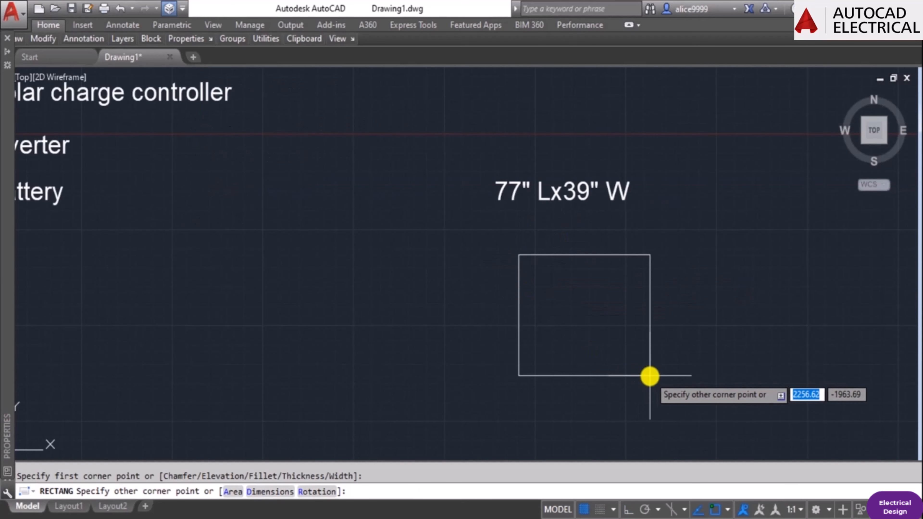
key(Escape)
Draw a 2000 by 1000 rectangle below the 77" Lx39" W label to represent the PV panel.
middle_drag(550, 363, 521, 282)
text(rec)
key(Return)
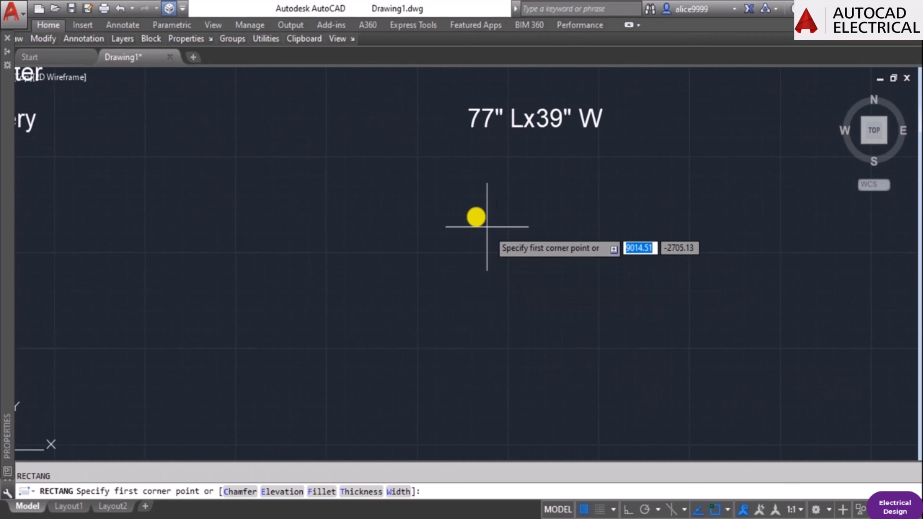
click(476, 216)
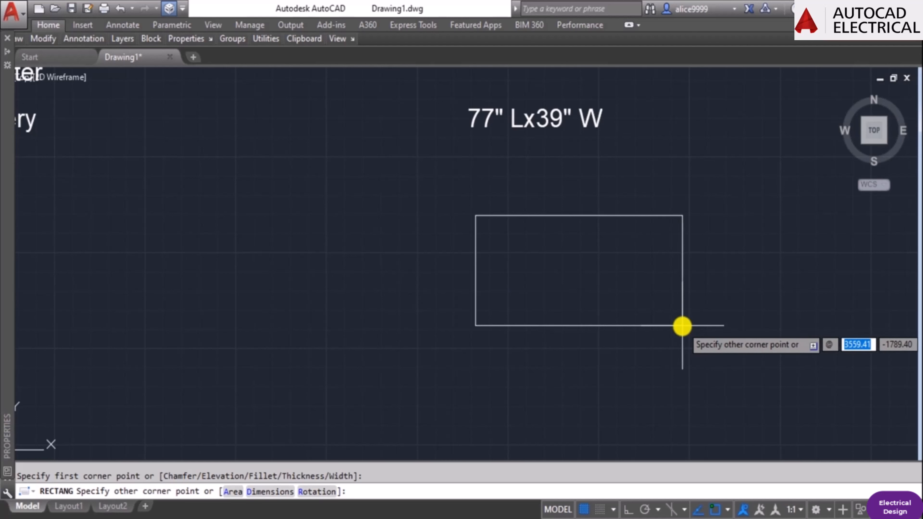
text(2000)
key(Tab)
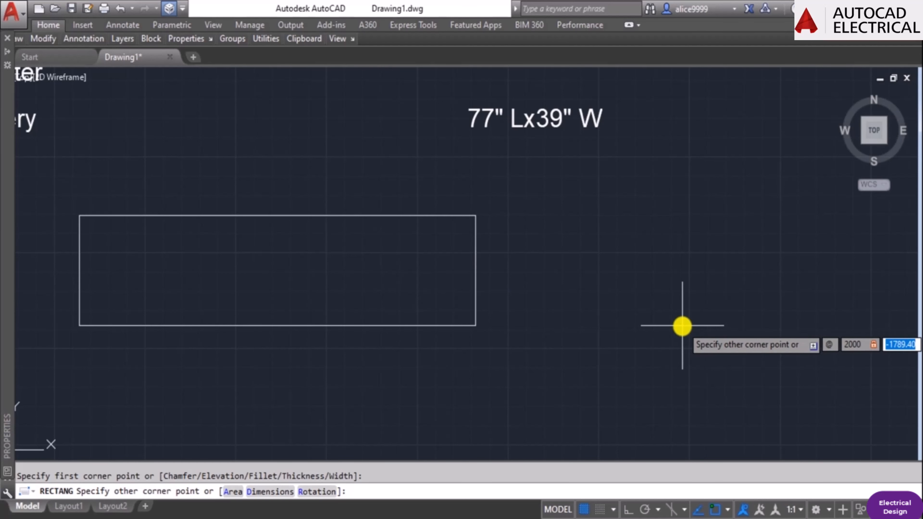
text(1000)
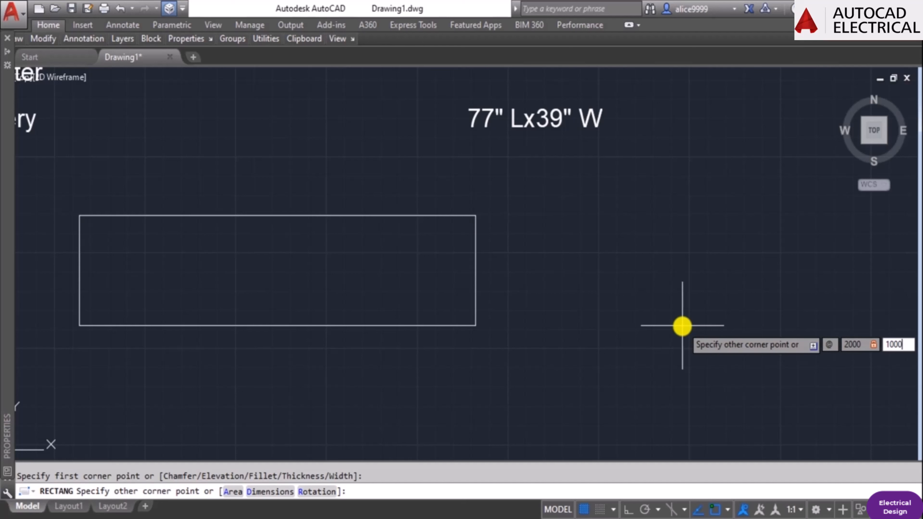
key(Return)
key(Escape)
Move the panel rectangle straight down to leave a clear gap beneath the size label.
text(m)
click(644, 307)
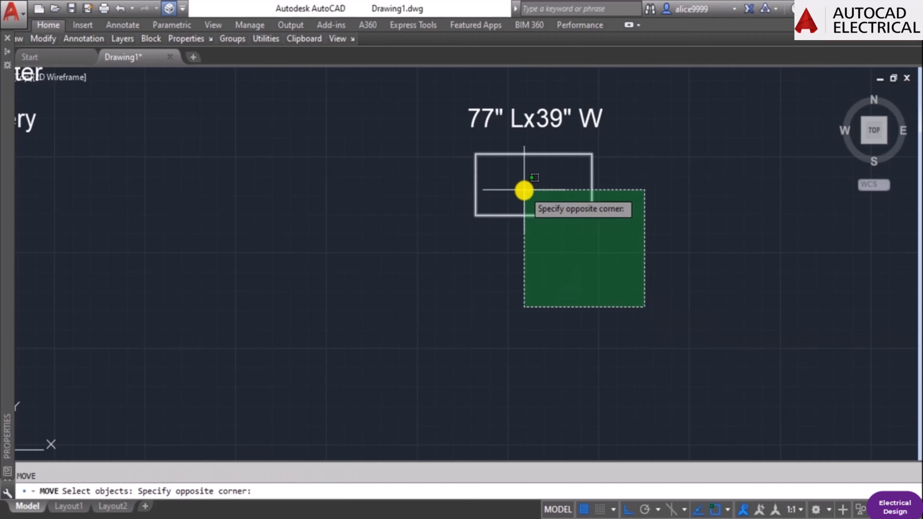
click(523, 189)
key(Return)
click(713, 241)
click(714, 298)
key(Escape)
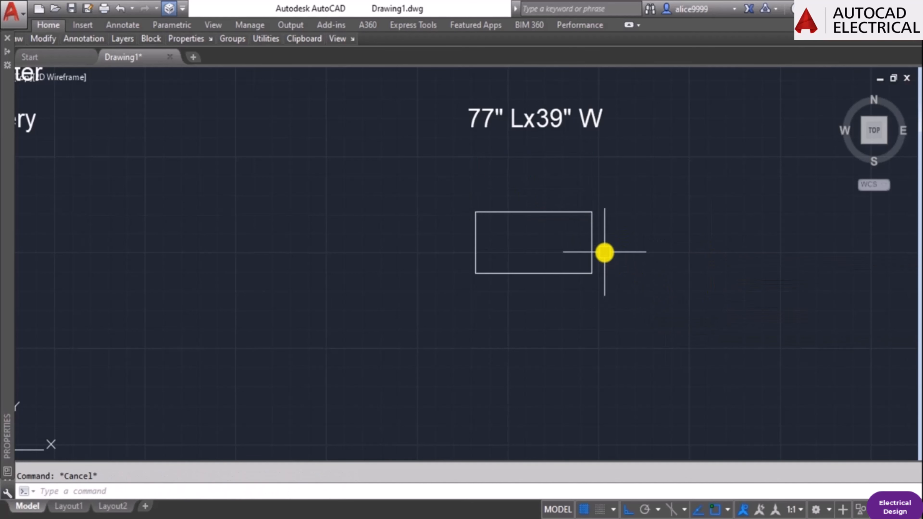
middle_drag(604, 254, 698, 279)
text(o 15)
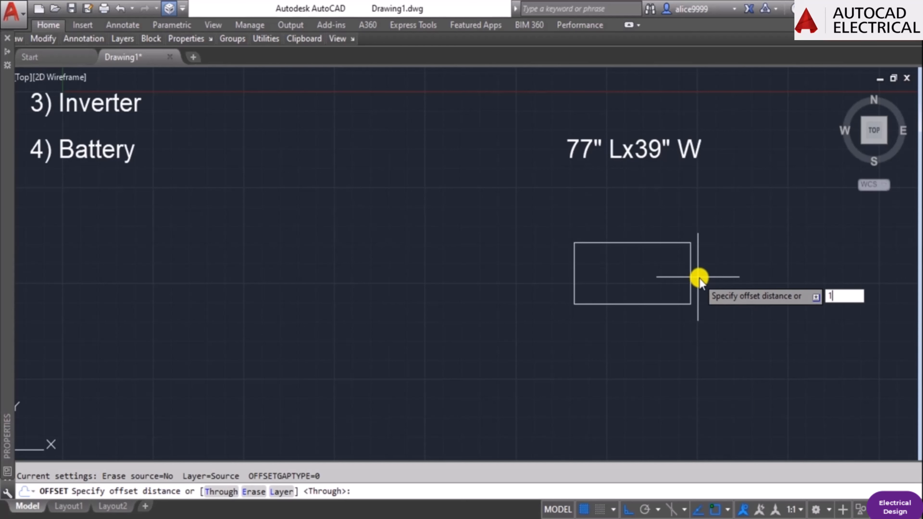
key(Return)
key(Escape)
Try offsetting the panel rectangle outward by 100, and undo the offset.
text(o )
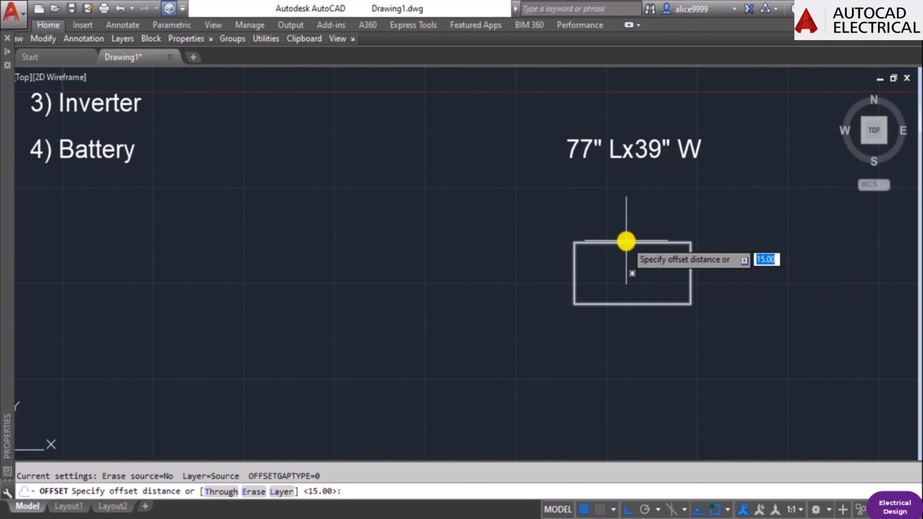
text(100)
key(Return)
scroll(625, 241, up, 2)
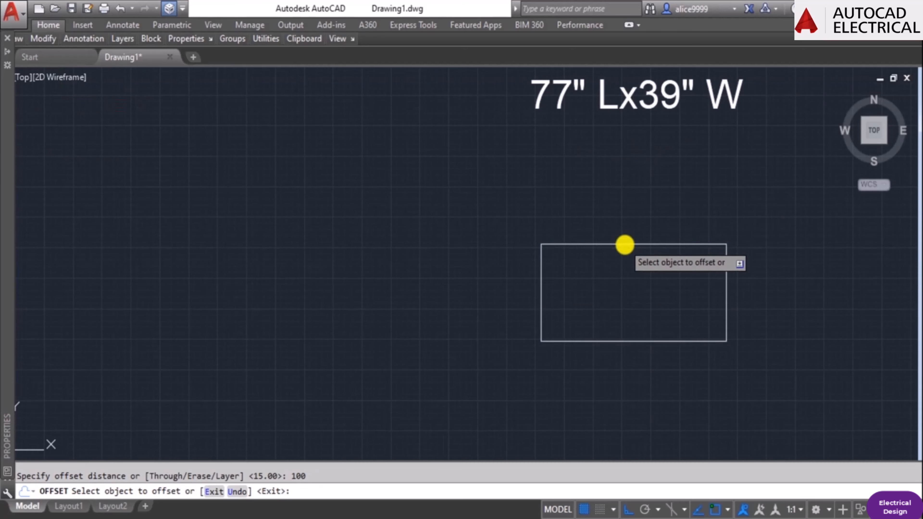
click(625, 244)
click(629, 204)
key(Escape)
key(ctrl+z)
Offset the panel rectangle outward by 25 to form the panel frame.
text(o )
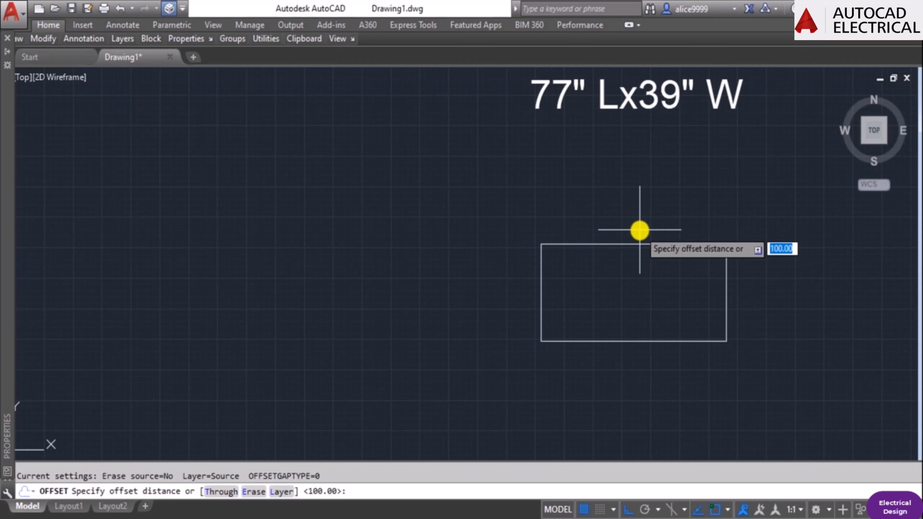
text(115)
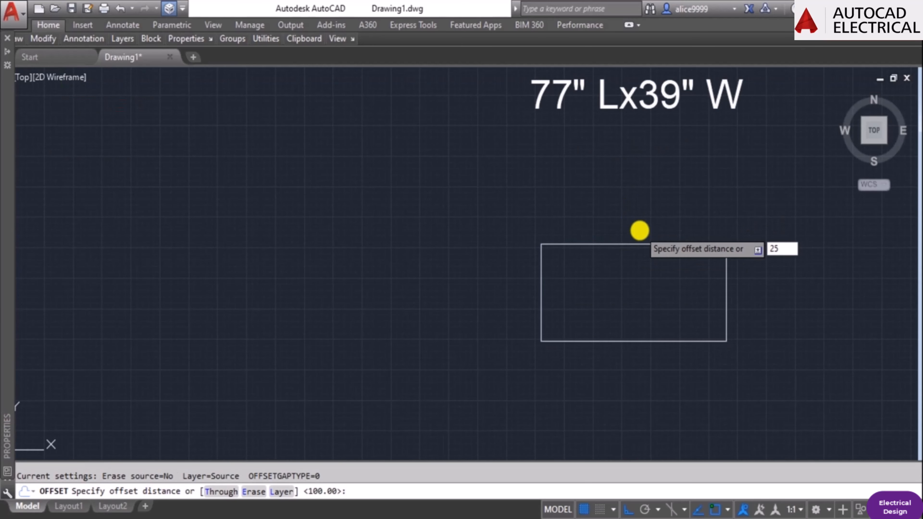
key(Return)
click(658, 244)
click(659, 220)
key(Escape)
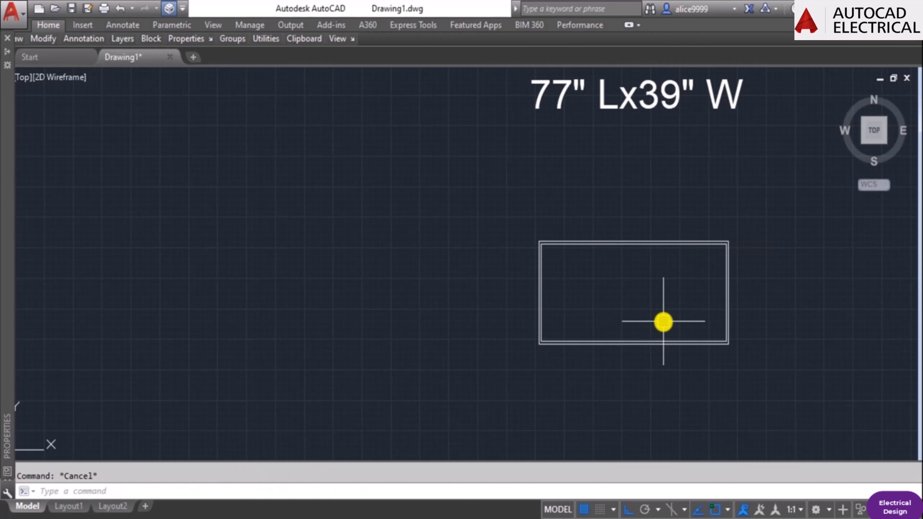
middle_drag(663, 321, 575, 299)
scroll(574, 299, down, 2)
middle_drag(562, 216, 757, 272)
scroll(678, 257, down, 2)
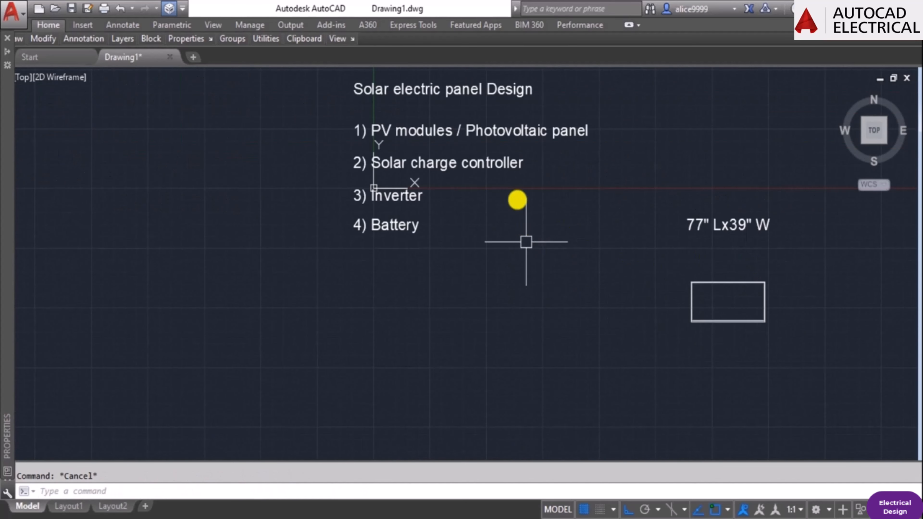
middle_drag(518, 201, 475, 245)
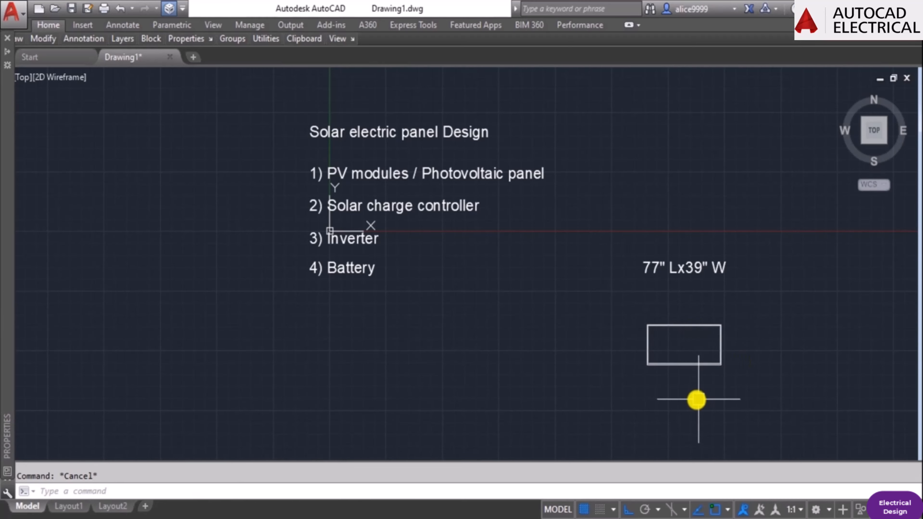
Copy the 77" Lx39" W label straight down onto the panel rectangle.
middle_drag(697, 398, 598, 348)
scroll(591, 320, up, 2)
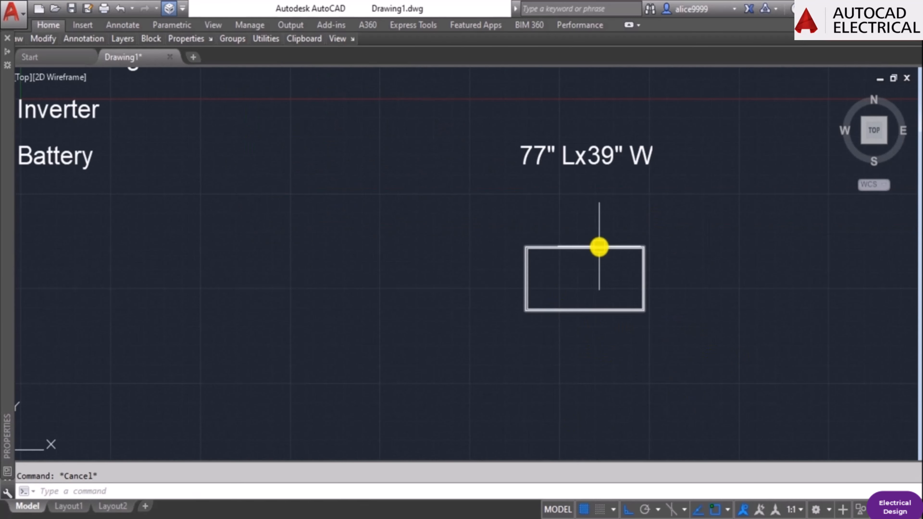
text(co)
key(Return)
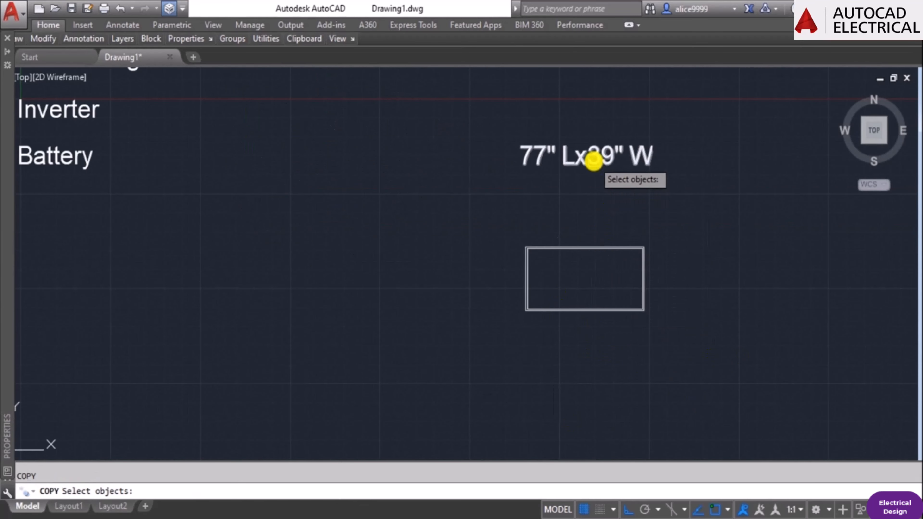
click(594, 159)
key(Return)
click(762, 184)
click(758, 307)
key(Escape)
Replace the copied label on the panel rectangle with 450W.
double_click(604, 278)
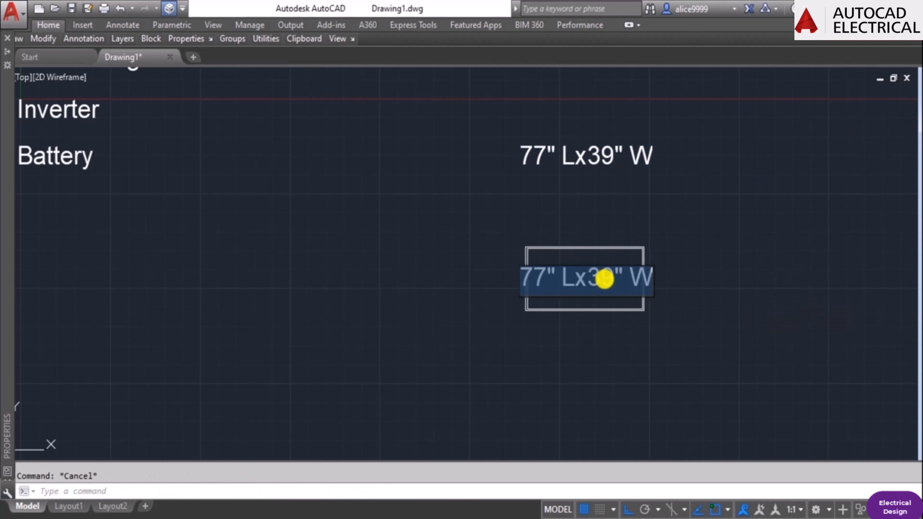
text(450W)
click(604, 280)
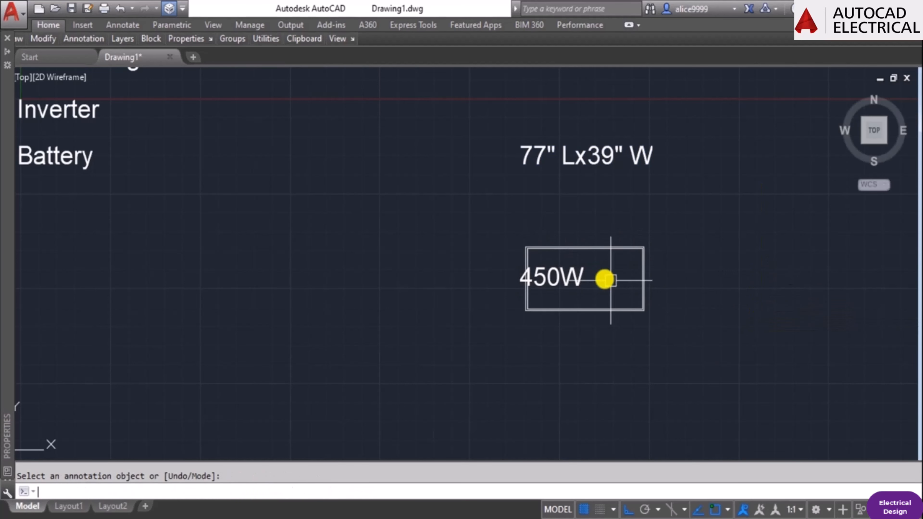
key(Escape)
Move the 450W text to the right so it sits in the middle of the panel rectangle.
text(m)
key(Return)
click(571, 278)
key(Return)
click(566, 381)
click(606, 390)
key(Escape)
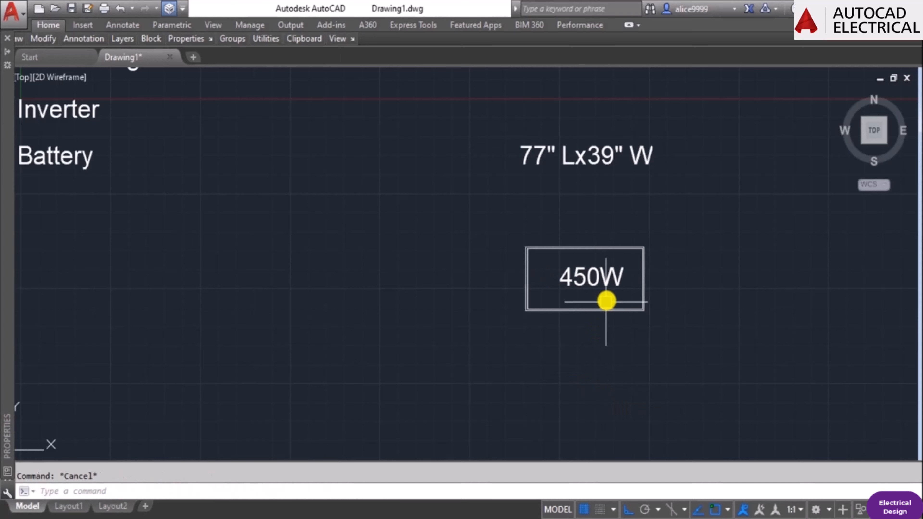
scroll(608, 279, up, 2)
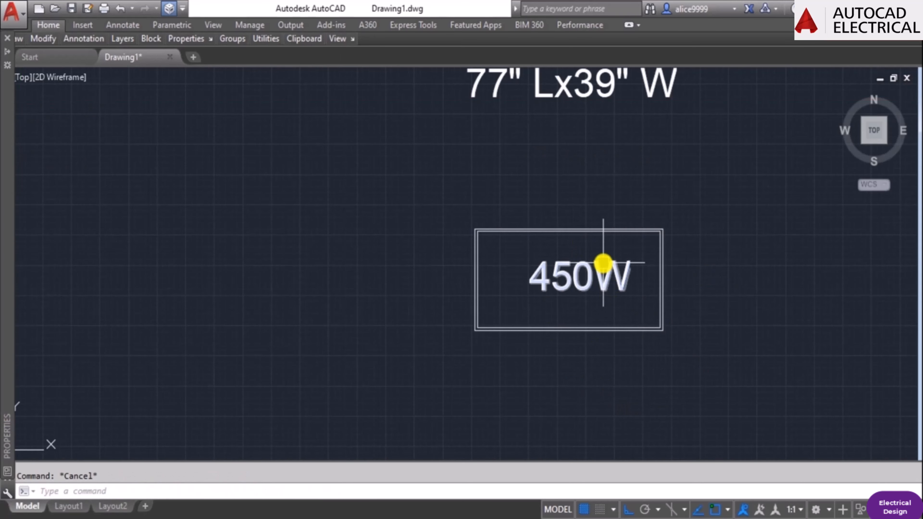
scroll(604, 263, down, 3)
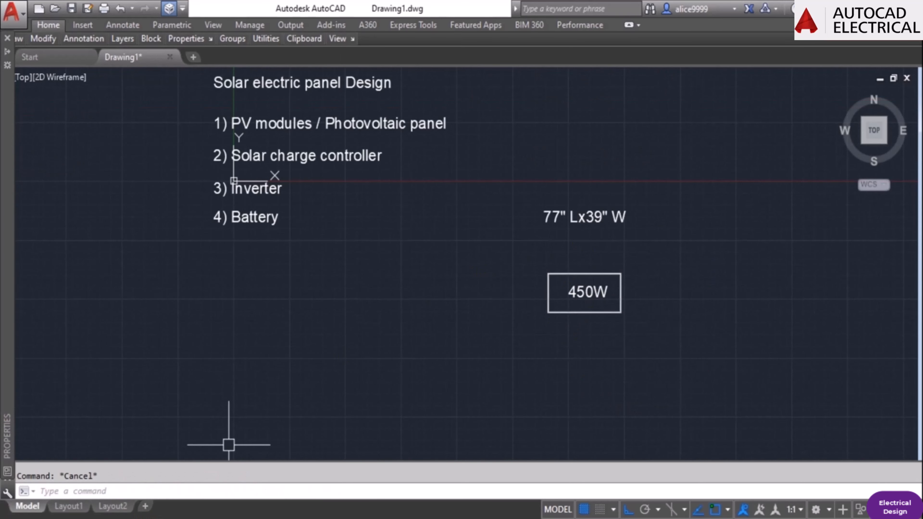
scroll(572, 299, up, 2)
scroll(665, 287, down, 2)
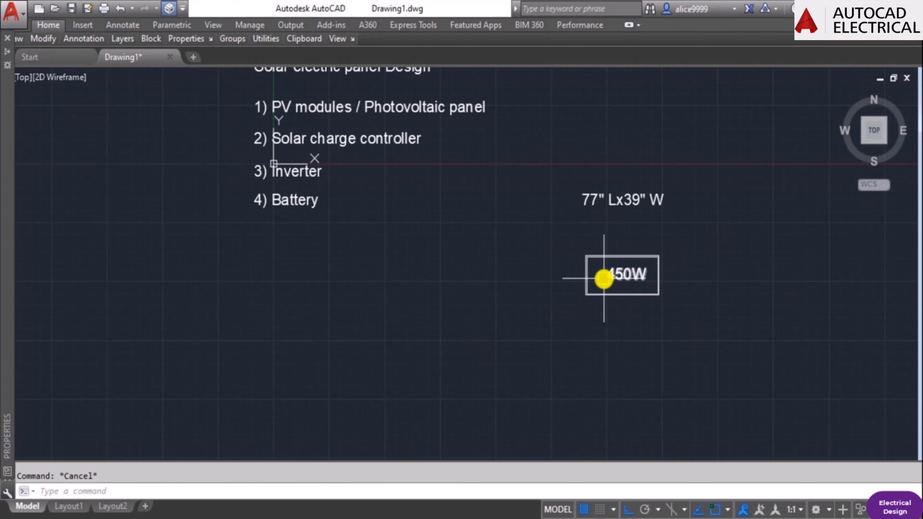
click(289, 518)
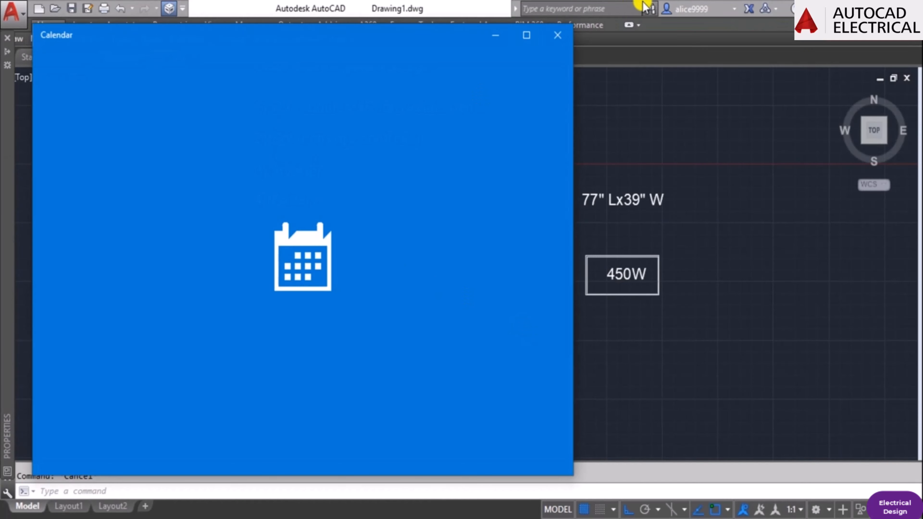
click(767, 337)
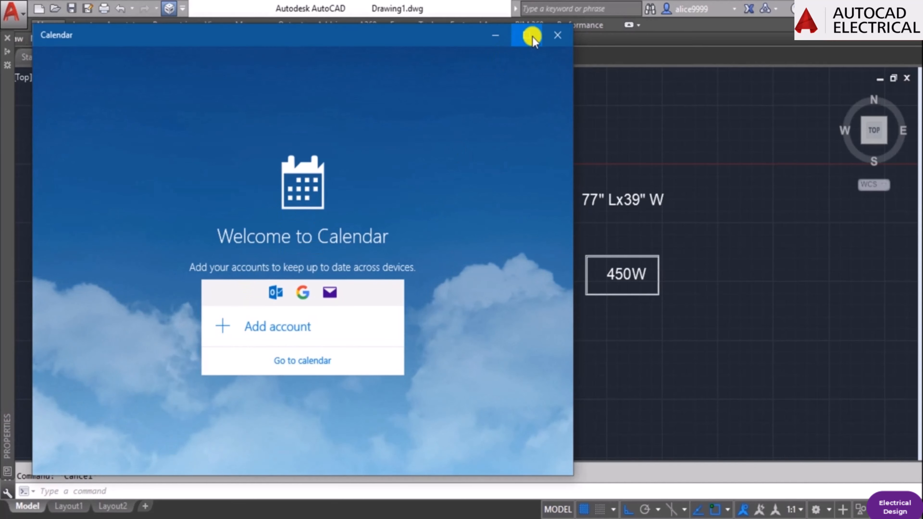
click(557, 35)
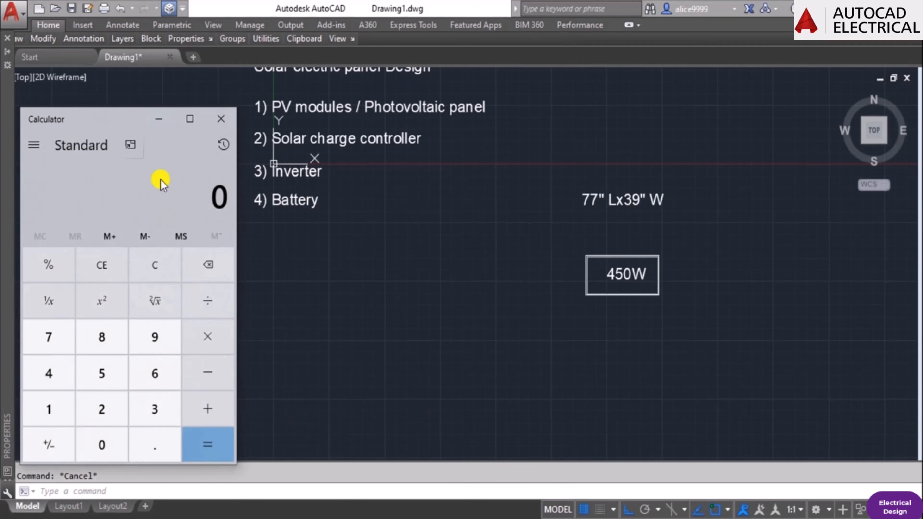
Divide 18000 by 450 in Calculator to work out the number of panels, and return to the AutoCAD drawing.
text(18,000/450)
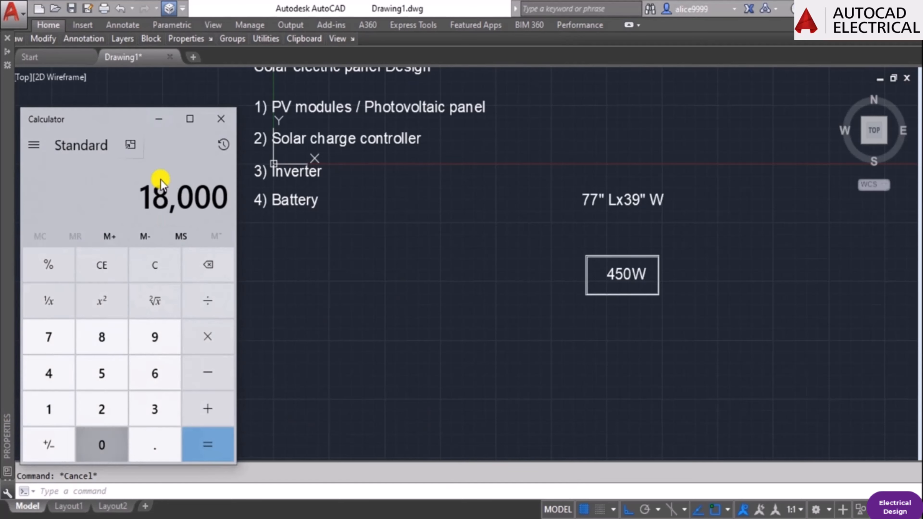
key(Return)
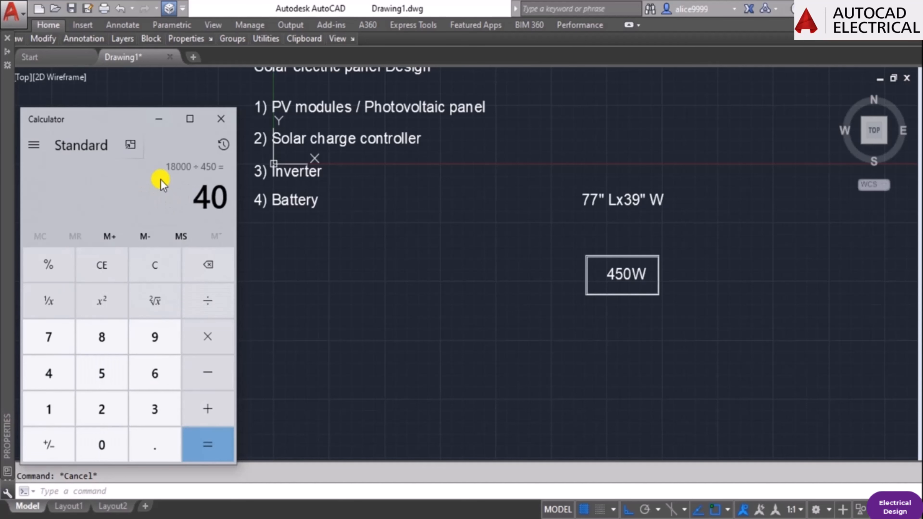
click(392, 348)
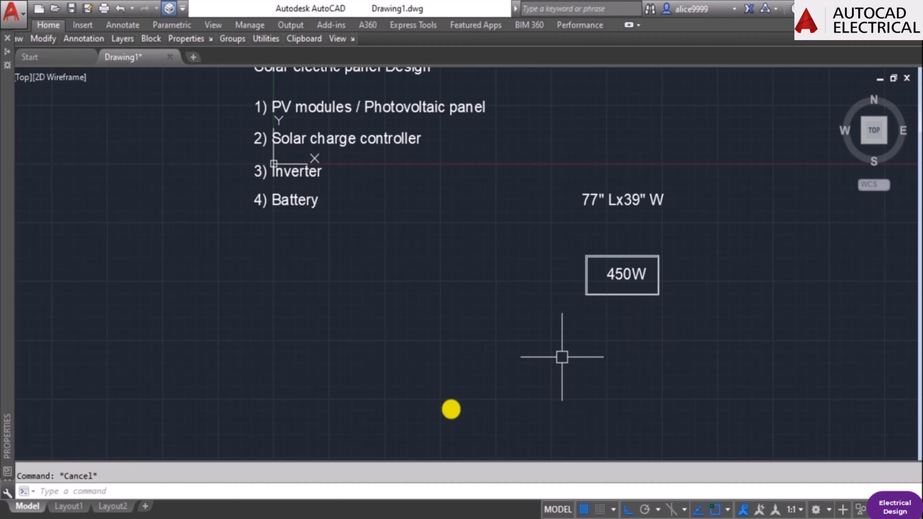
Switch to Calculator, multiply 18 by 1000, and divide the product by 450.
key(alt+Tab)
key(Escape)
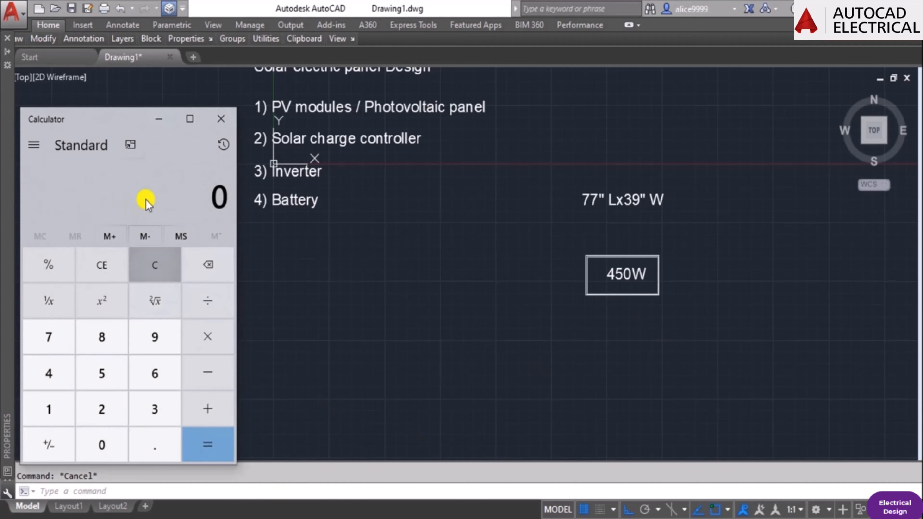
text(18*1000)
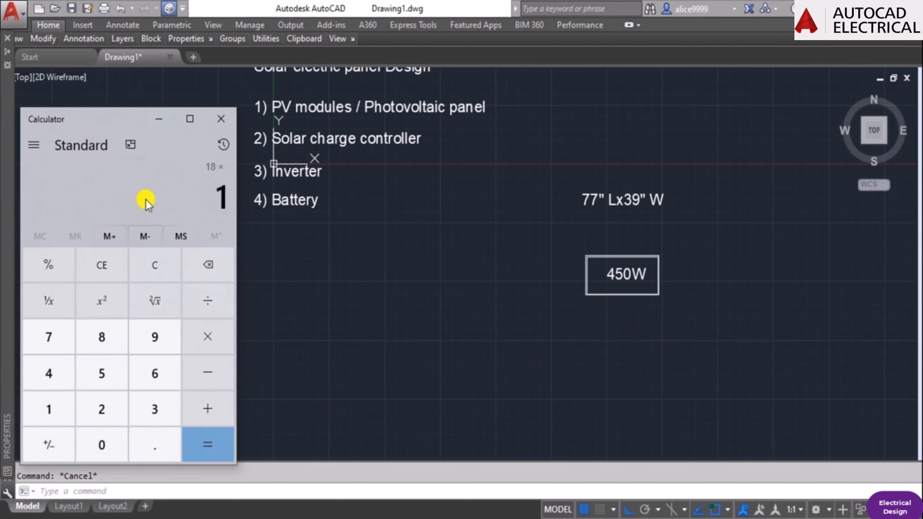
key(Return)
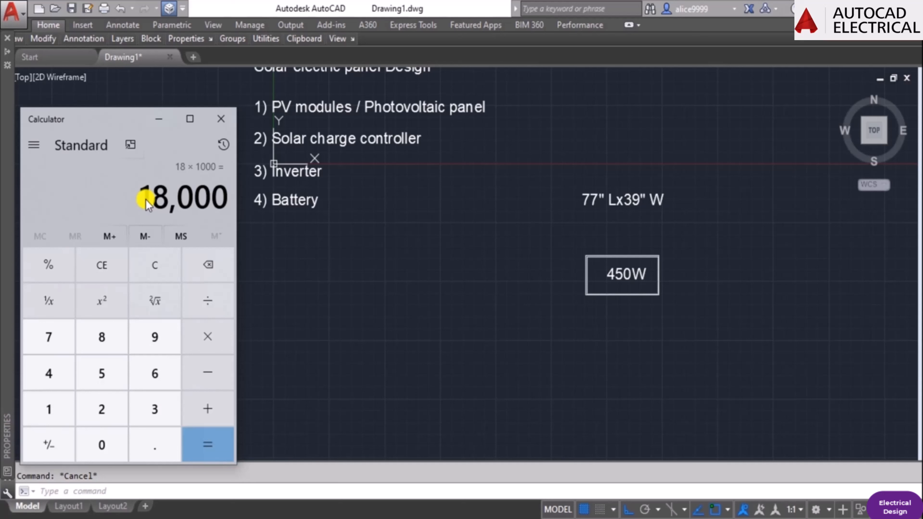
click(453, 348)
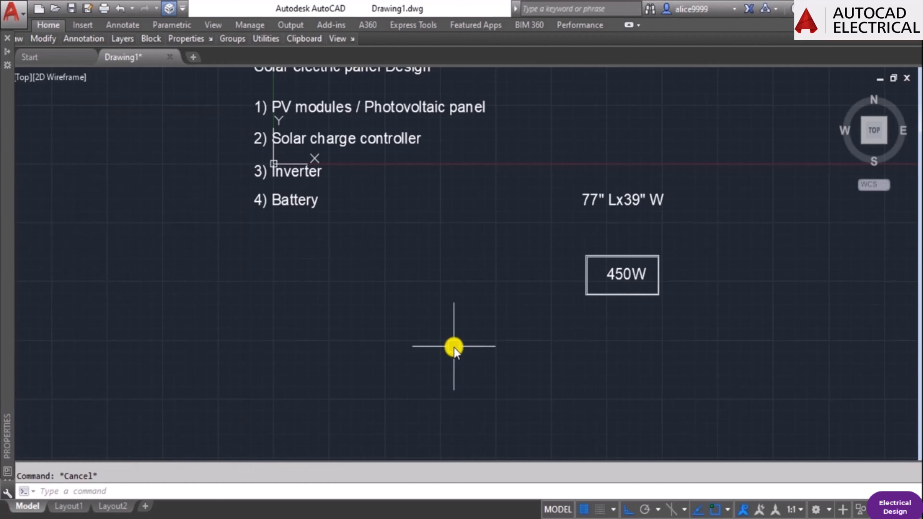
key(alt+Tab)
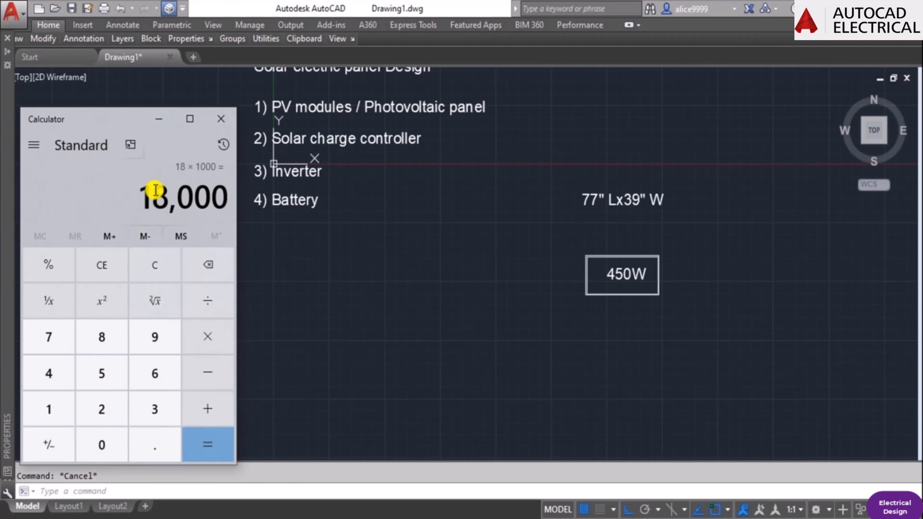
text(40)
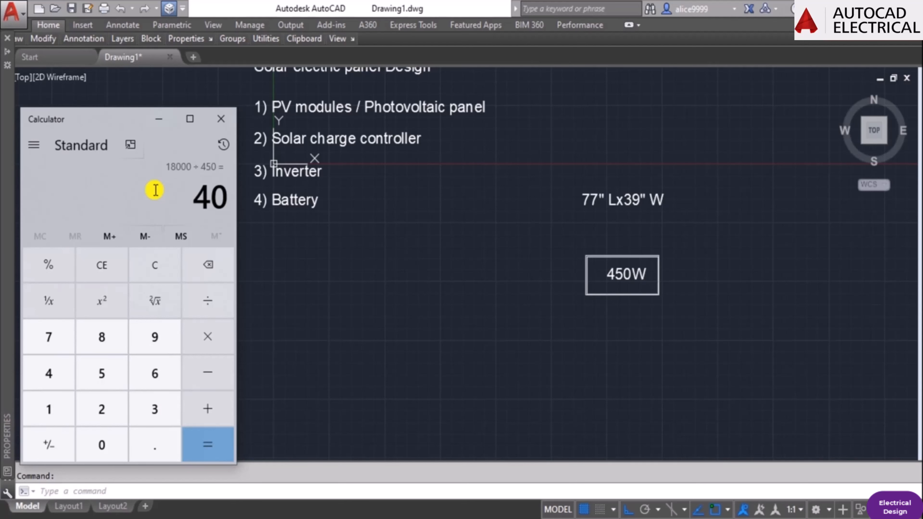
Switch to AutoCAD and copy the framed 450W panel directly below itself so the two frames touch.
click(633, 311)
scroll(643, 308, up, 2)
text(co)
key(Return)
click(644, 308)
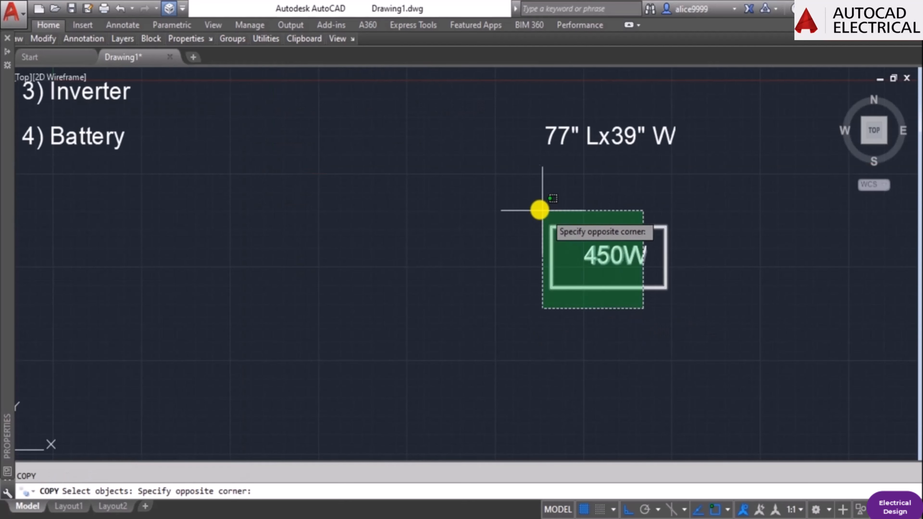
click(540, 210)
key(Return)
click(552, 227)
scroll(551, 222, up, 3)
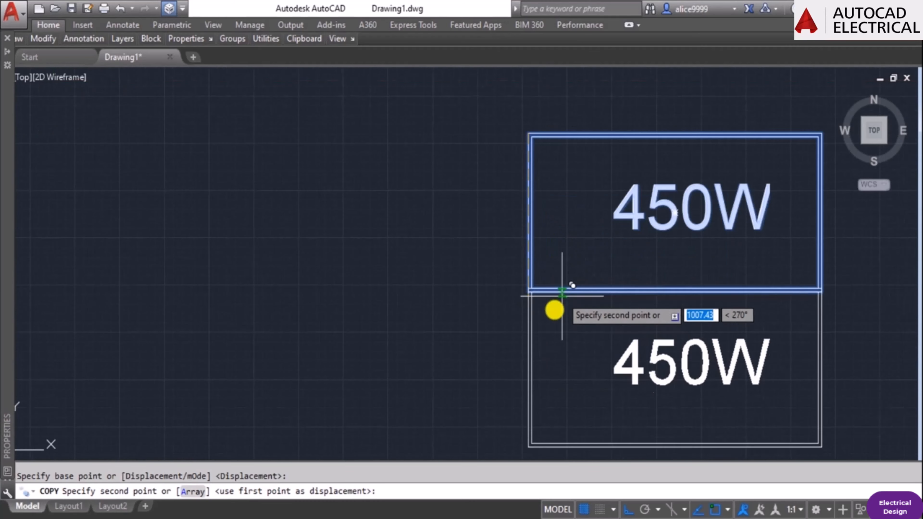
key(Escape)
scroll(573, 398, down, 3)
scroll(552, 377, up, 2)
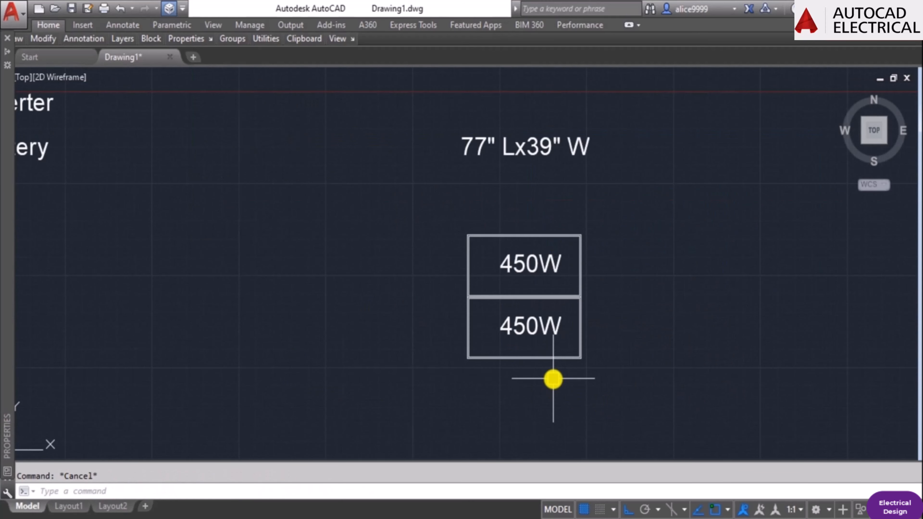
Copy the lower 450W panel six times straight down, edge to edge, to complete a column of eight panels.
key(Return)
click(567, 392)
click(481, 322)
key(Return)
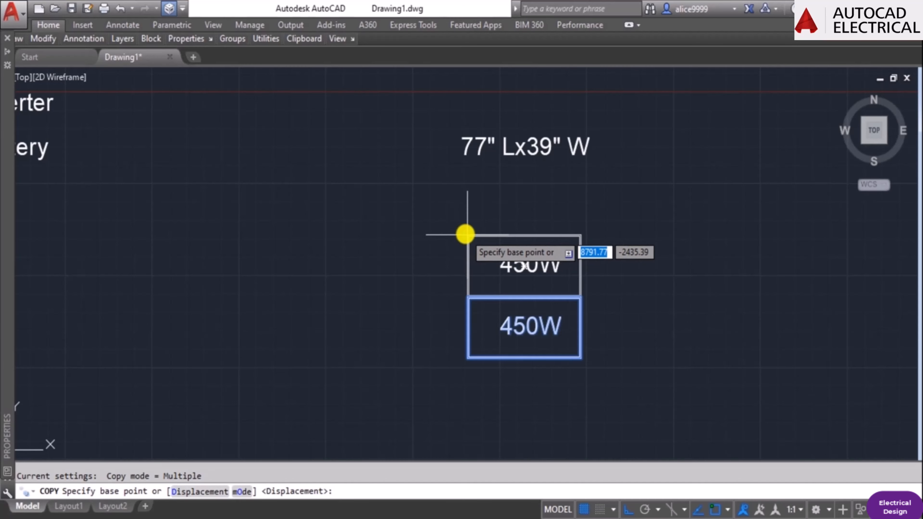
click(468, 234)
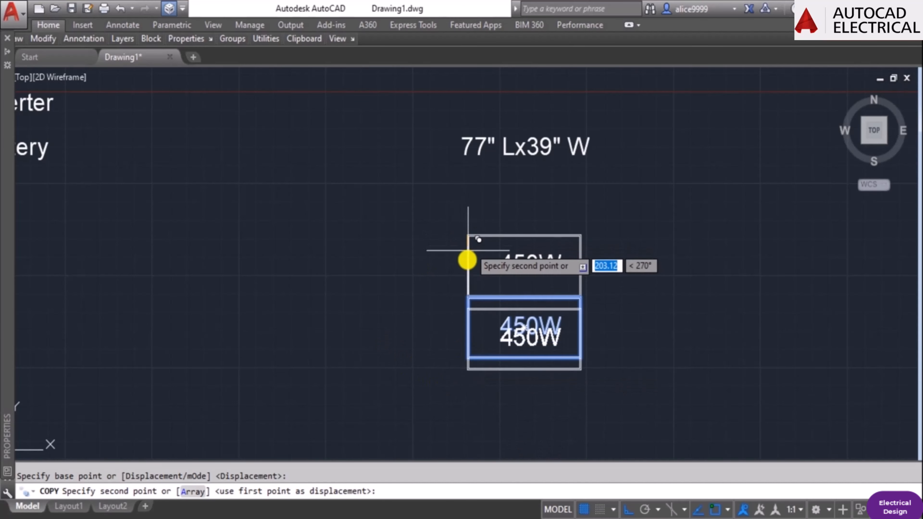
scroll(463, 297, up, 5)
click(479, 291)
scroll(479, 291, down, 5)
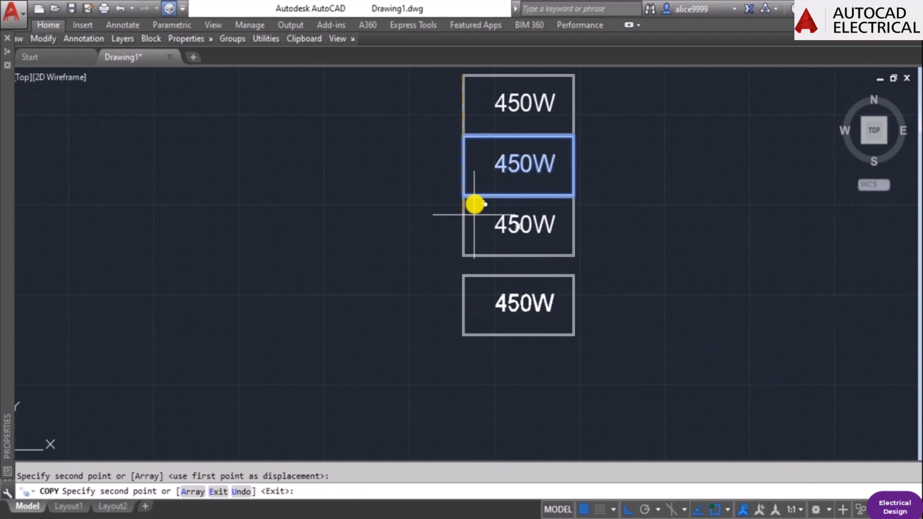
scroll(404, 177, up, 5)
click(416, 180)
scroll(476, 187, down, 5)
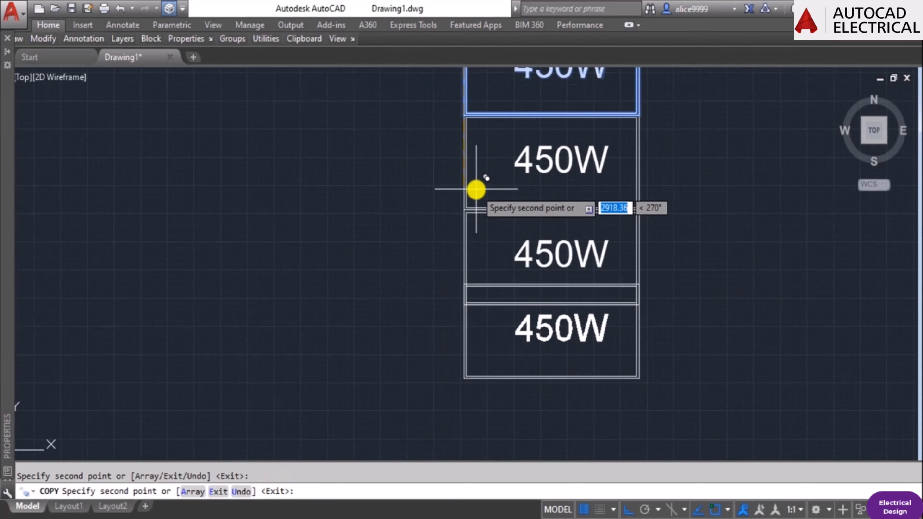
scroll(456, 215, up, 5)
click(469, 203)
scroll(453, 289, down, 5)
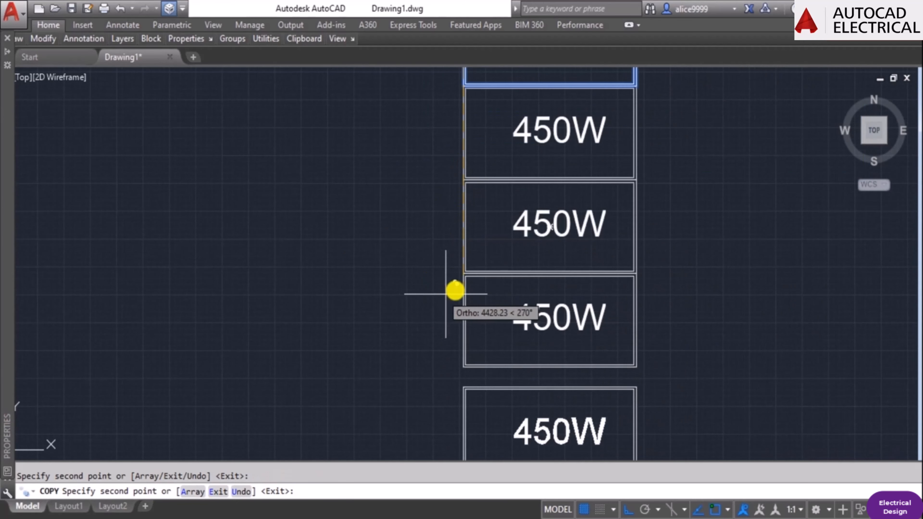
scroll(457, 272, up, 5)
click(459, 272)
scroll(388, 288, down, 5)
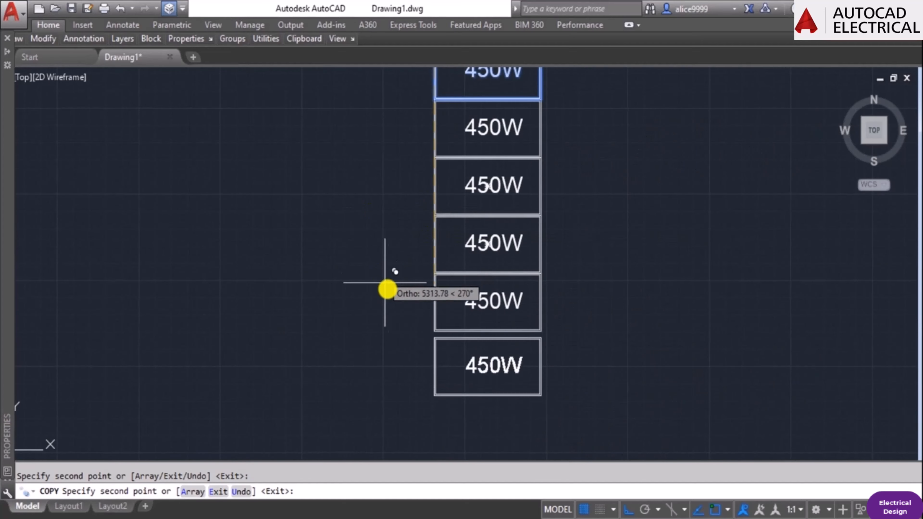
scroll(422, 264, up, 5)
click(440, 288)
scroll(436, 294, down, 5)
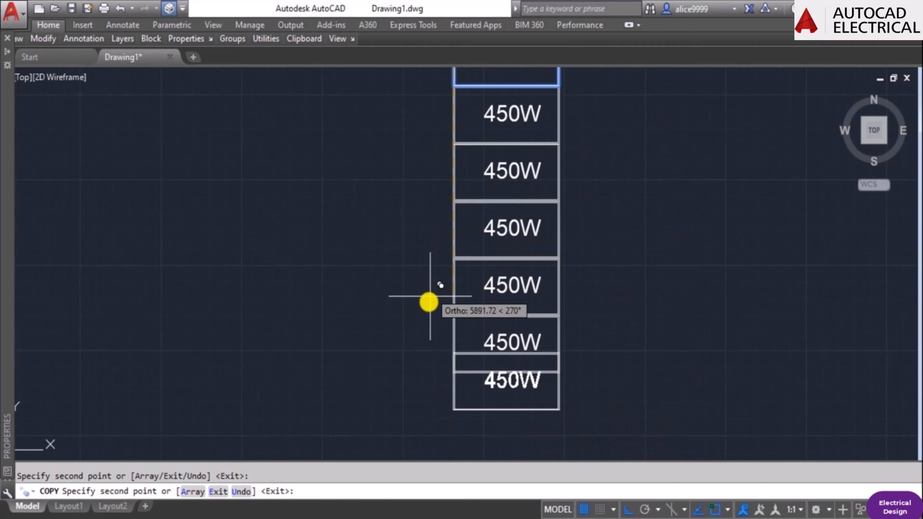
scroll(445, 319, up, 5)
click(483, 300)
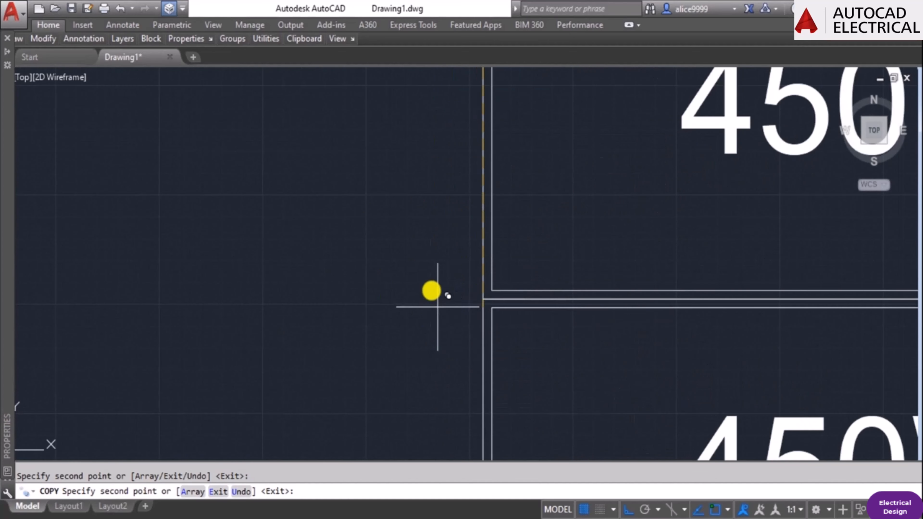
scroll(437, 280, down, 6)
key(Return)
scroll(608, 298, down, 2)
key(Escape)
scroll(628, 217, down, 5)
scroll(610, 217, up, 3)
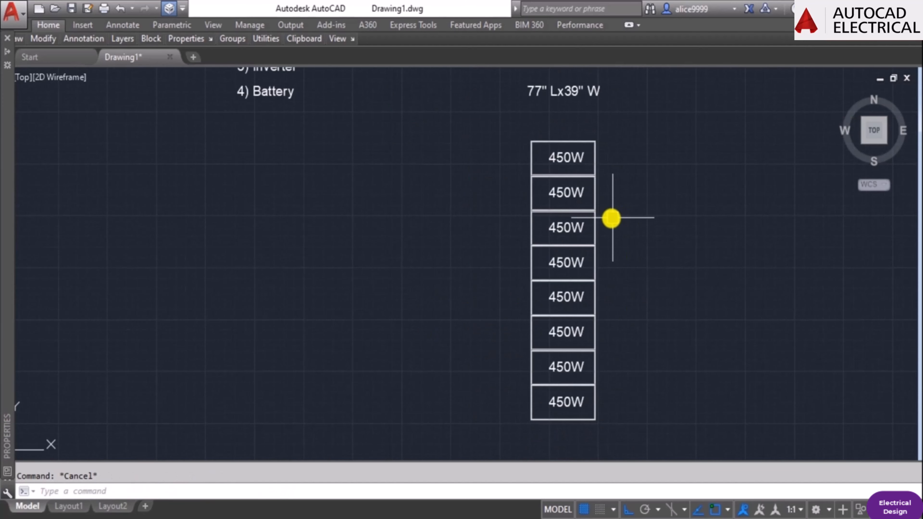
Move the lower four panels up beside the upper four to form a second column, with object snap tracking off.
text(m)
key(Return)
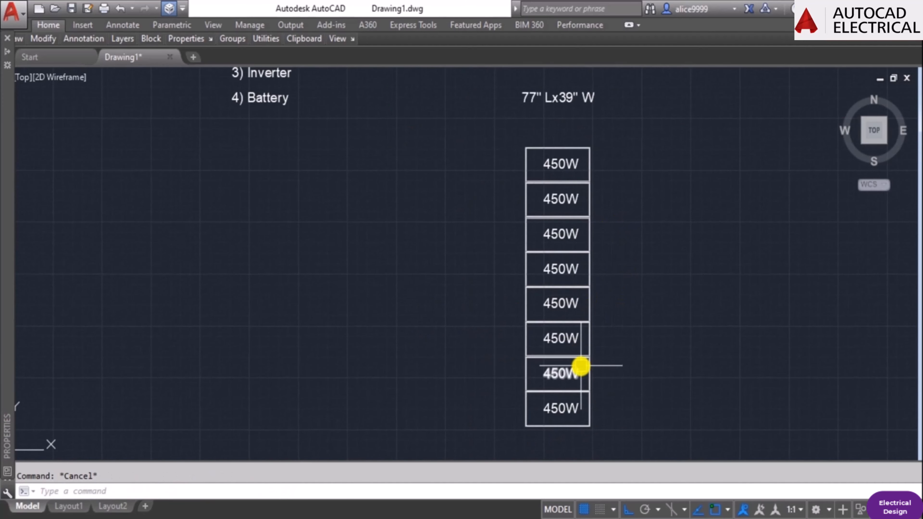
click(638, 423)
click(582, 316)
key(Return)
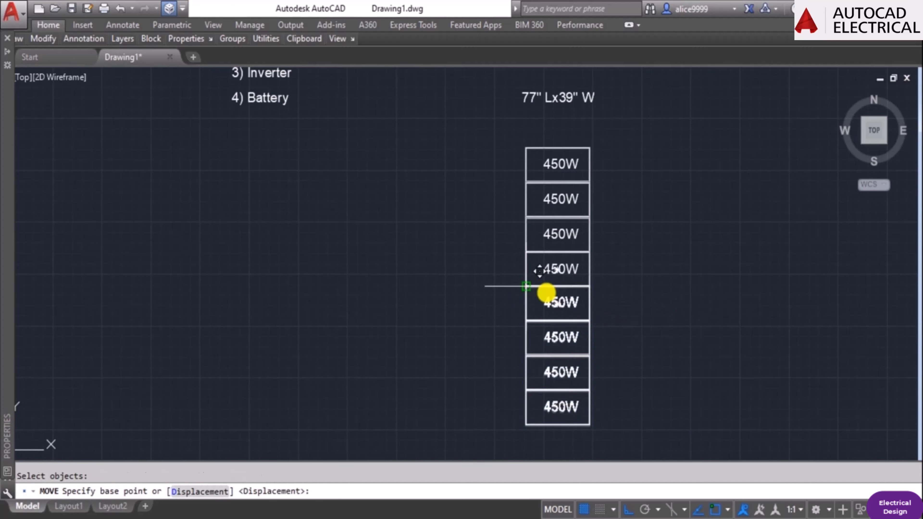
click(538, 273)
key(F11)
scroll(641, 159, up, 4)
click(466, 139)
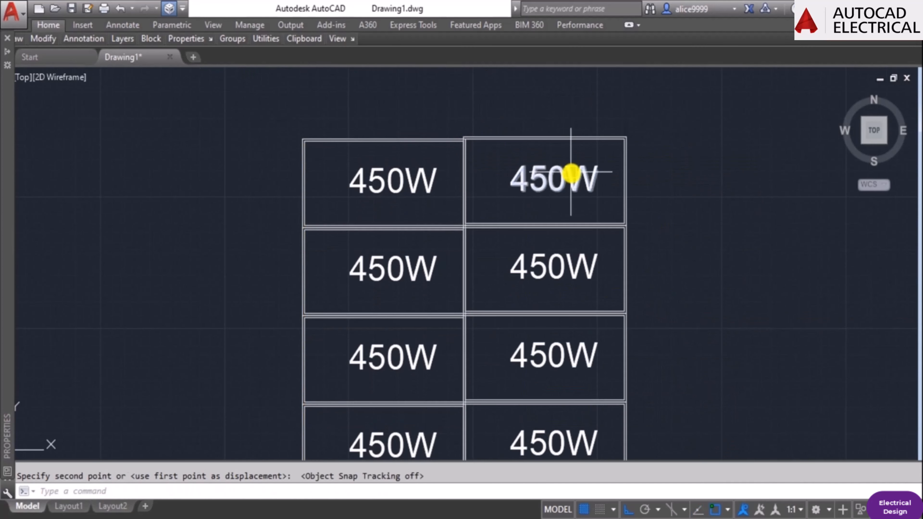
Move the second column of four panels horizontally to the right, leaving a gap between the columns.
key(Escape)
text(m)
key(Return)
key(Return)
click(727, 249)
click(866, 299)
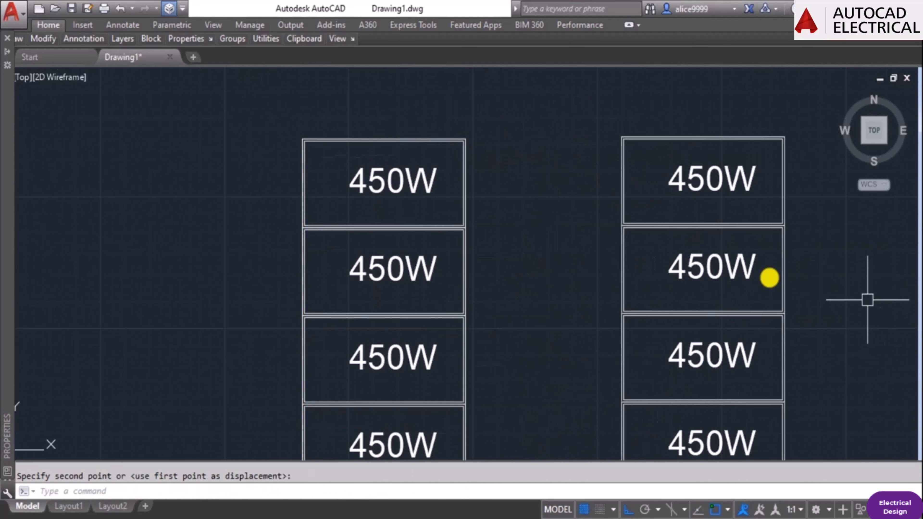
key(Escape)
Move the second column of four panels horizontally back against the right edge of the first column.
scroll(629, 305, down, 4)
middle_drag(628, 305, 546, 340)
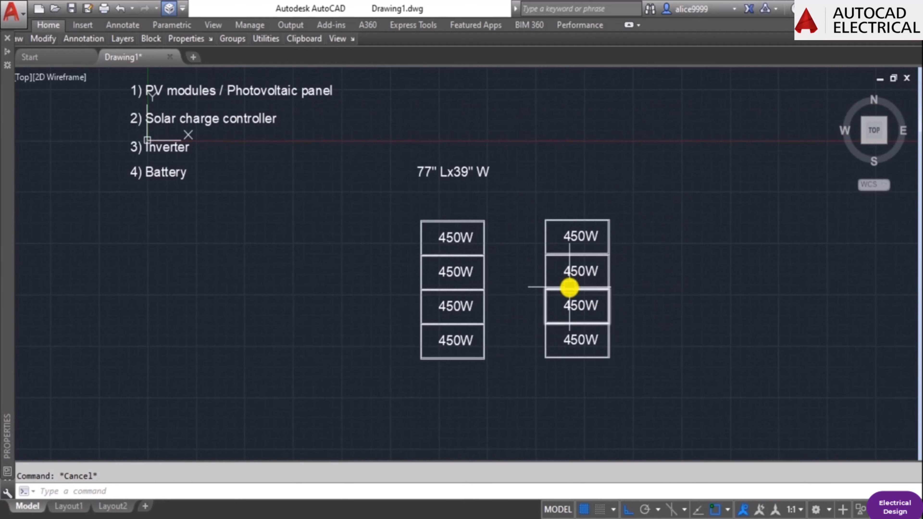
text(m)
key(Return)
click(505, 212)
click(734, 439)
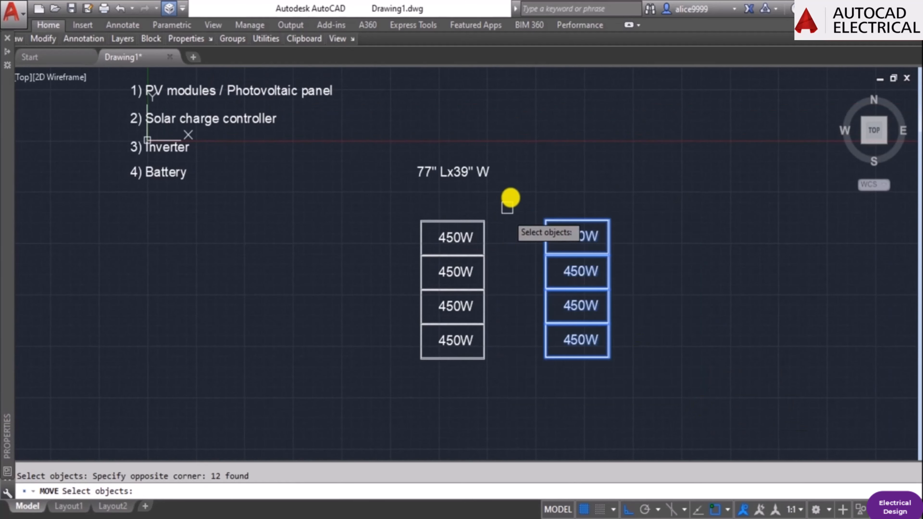
key(Return)
scroll(513, 183, up, 4)
scroll(591, 275, up, 4)
click(606, 286)
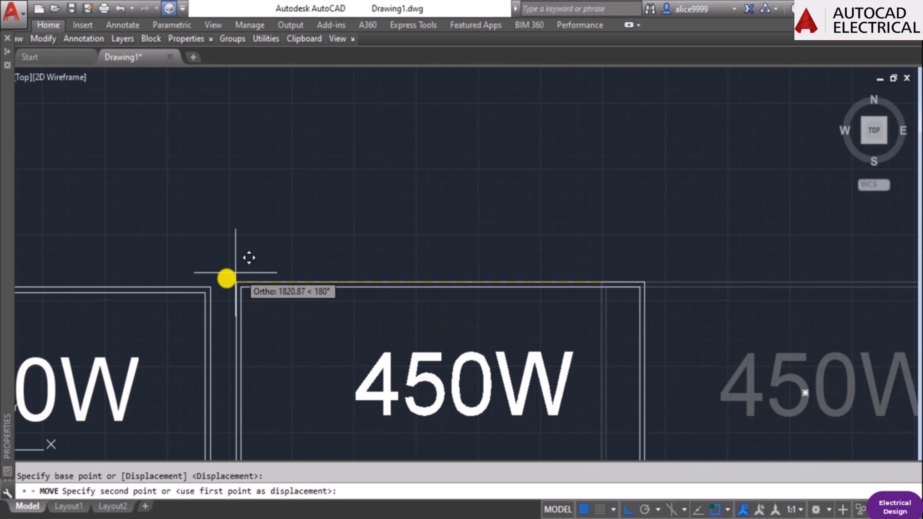
key(Escape)
scroll(445, 222, down, 8)
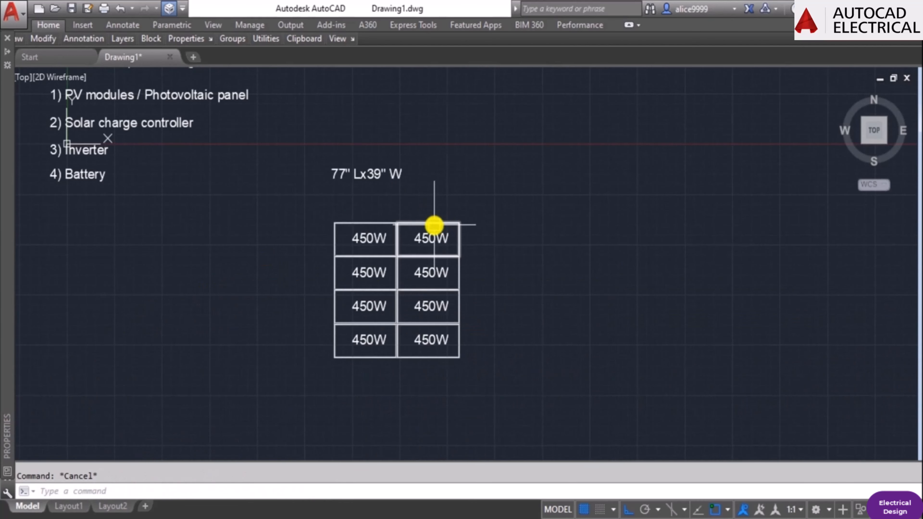
Copy the second column of four 450W panels horizontally against its right edge as a third column.
scroll(424, 229, up, 2)
text(co)
key(Return)
click(341, 198)
click(596, 459)
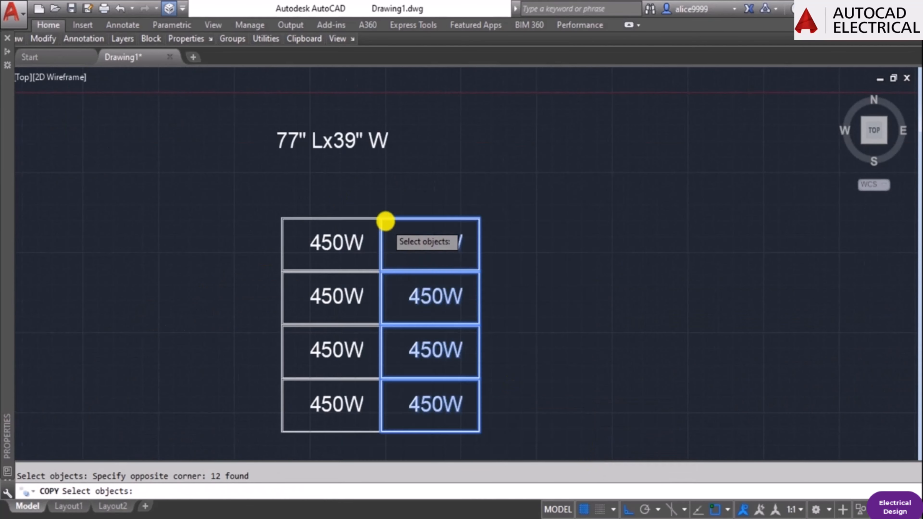
key(Return)
scroll(385, 221, up, 5)
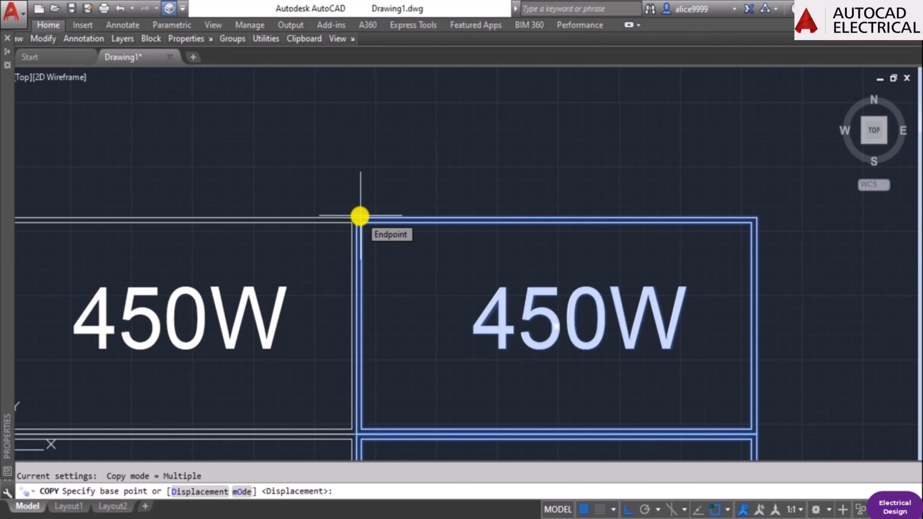
click(360, 217)
click(757, 218)
Place further copies of the four-panel column edge to edge to the right until the array has ten columns.
scroll(374, 251, down, 2)
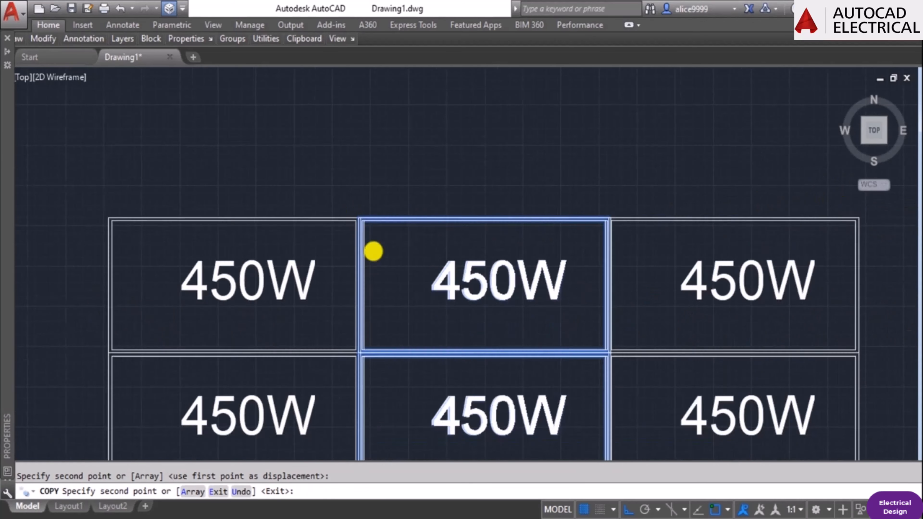
scroll(374, 251, down, 2)
scroll(667, 212, up, 6)
click(714, 267)
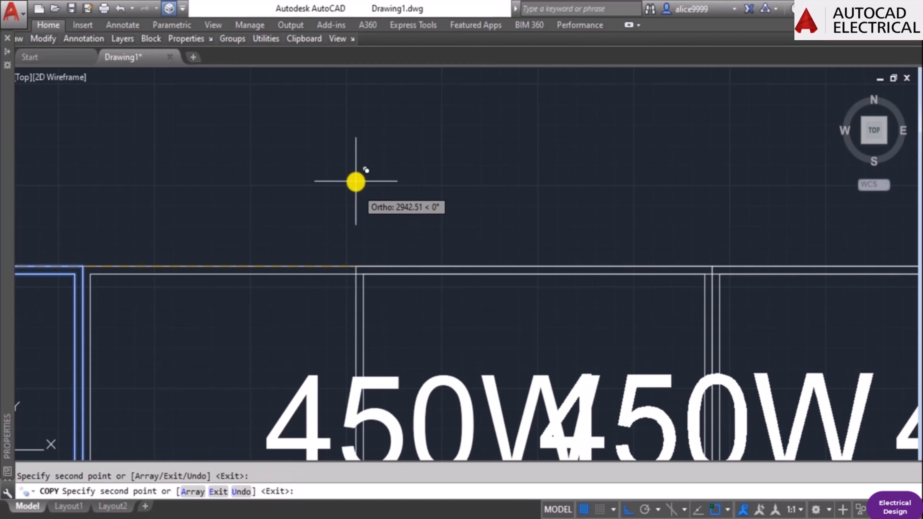
scroll(356, 181, down, 3)
scroll(622, 214, up, 5)
click(616, 231)
scroll(395, 271, down, 3)
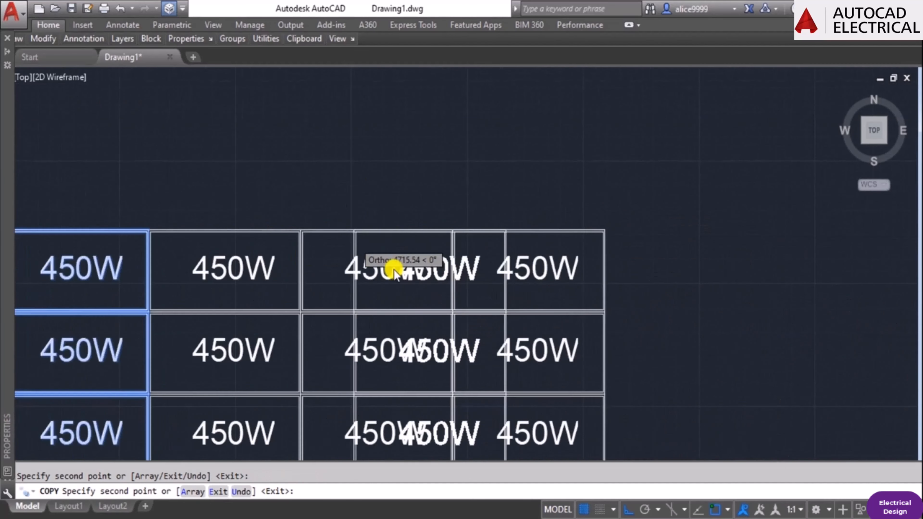
scroll(394, 271, down, 2)
scroll(509, 235, up, 4)
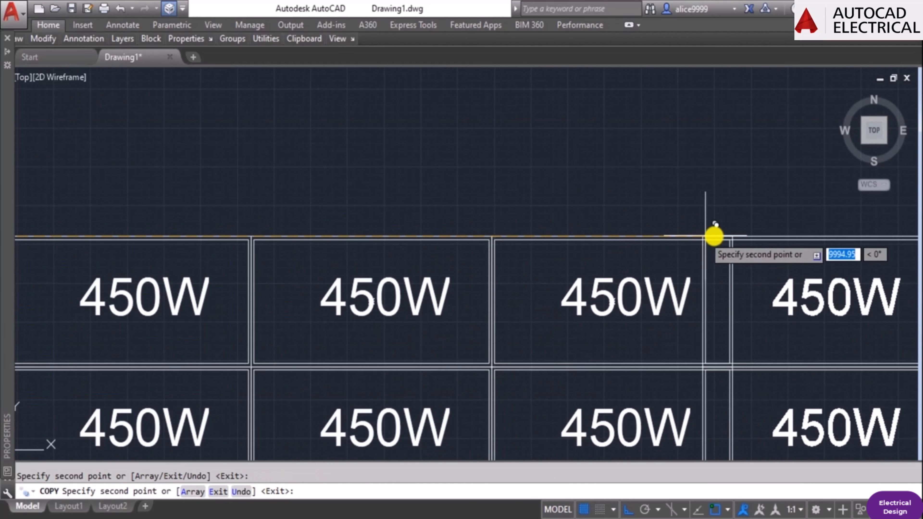
click(732, 237)
scroll(336, 233, down, 5)
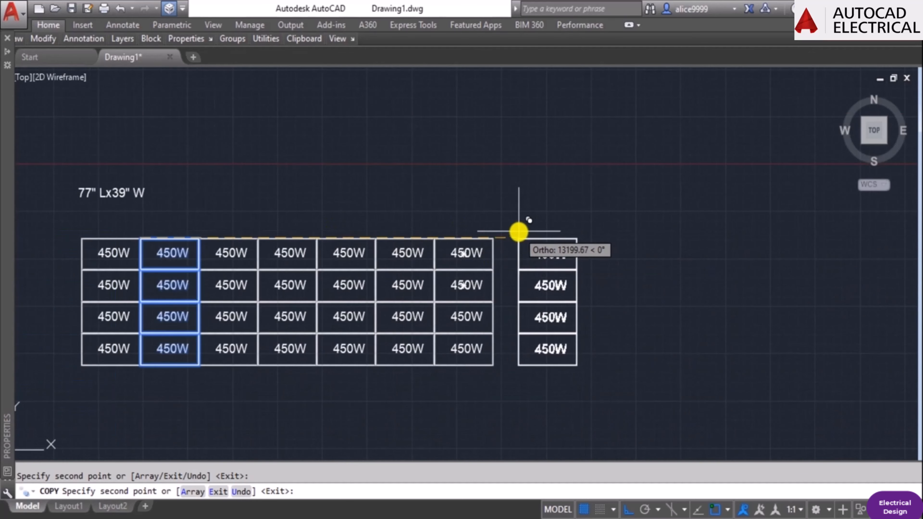
scroll(509, 235, up, 5)
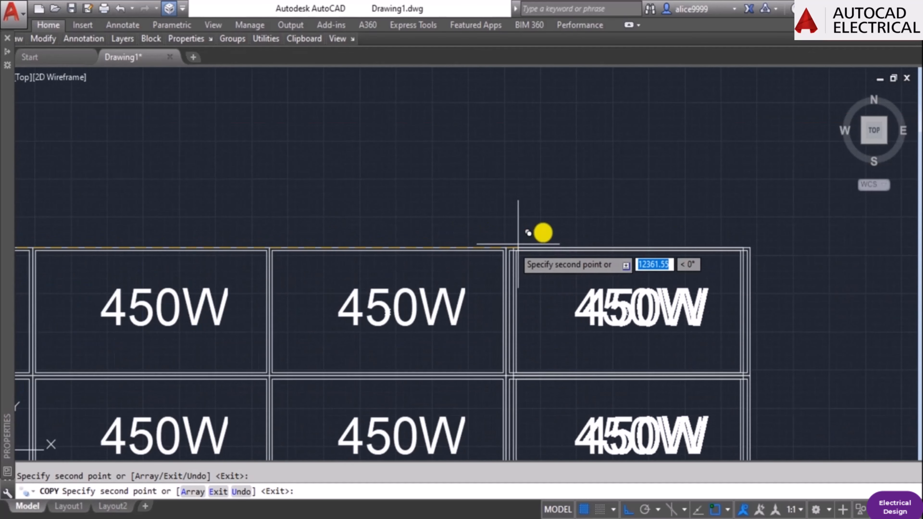
scroll(636, 244, down, 8)
scroll(491, 262, up, 2)
key(Return)
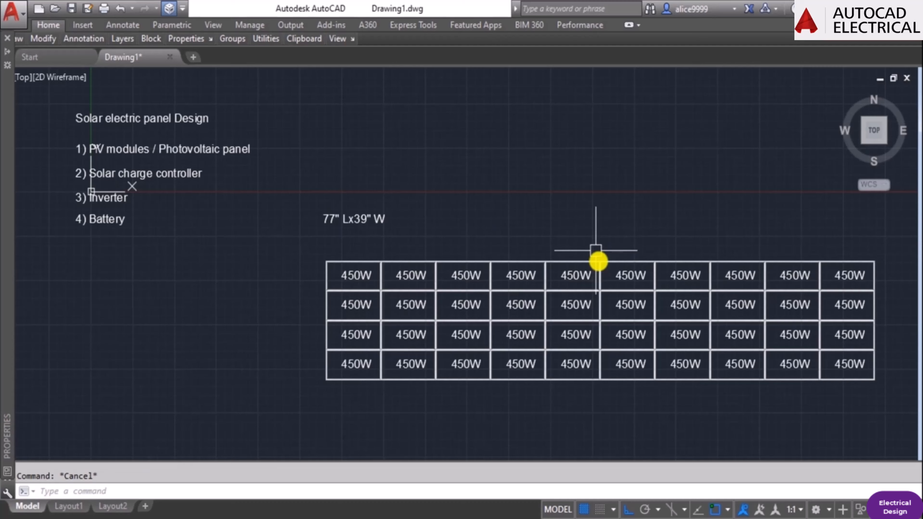
scroll(603, 285, down, 4)
middle_drag(670, 365, 586, 364)
scroll(565, 271, up, 2)
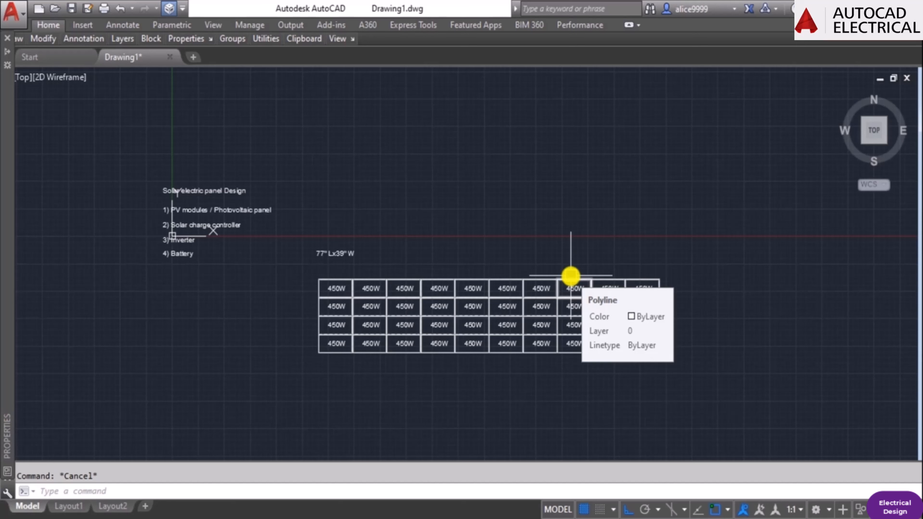
scroll(344, 299, up, 2)
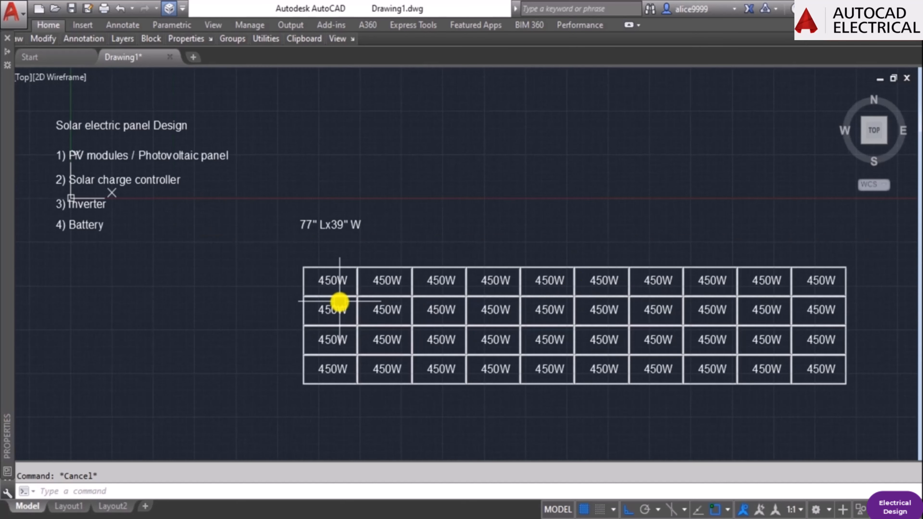
Switch to Calculator and multiply 450 by 40 to check the array's total wattage.
click(264, 517)
key(Escape)
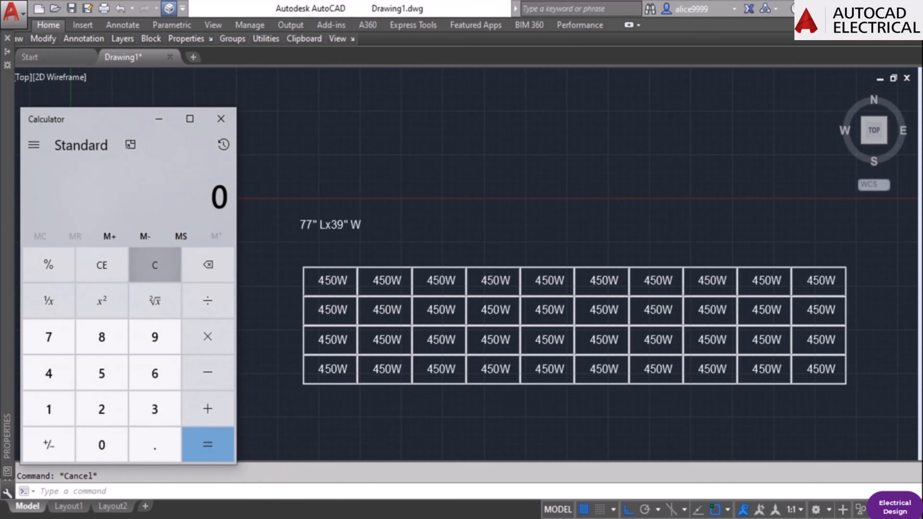
text(450)
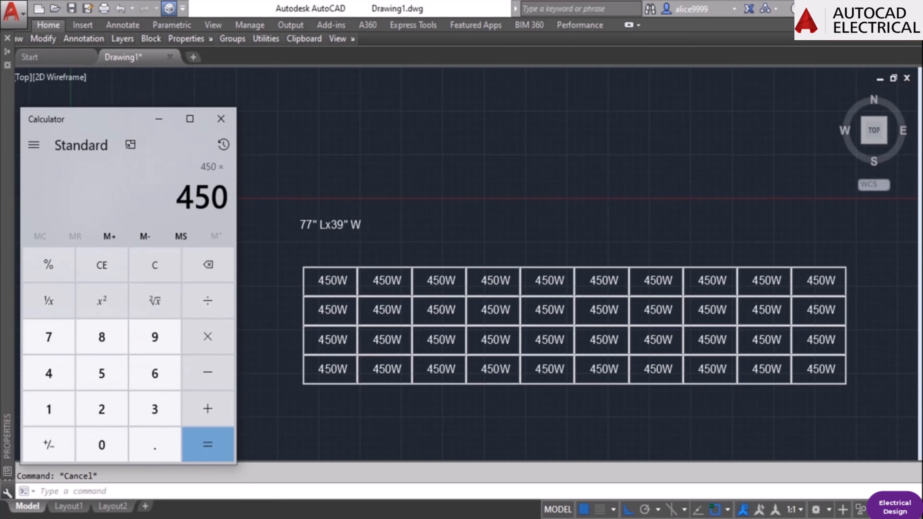
text(*40)
key(Return)
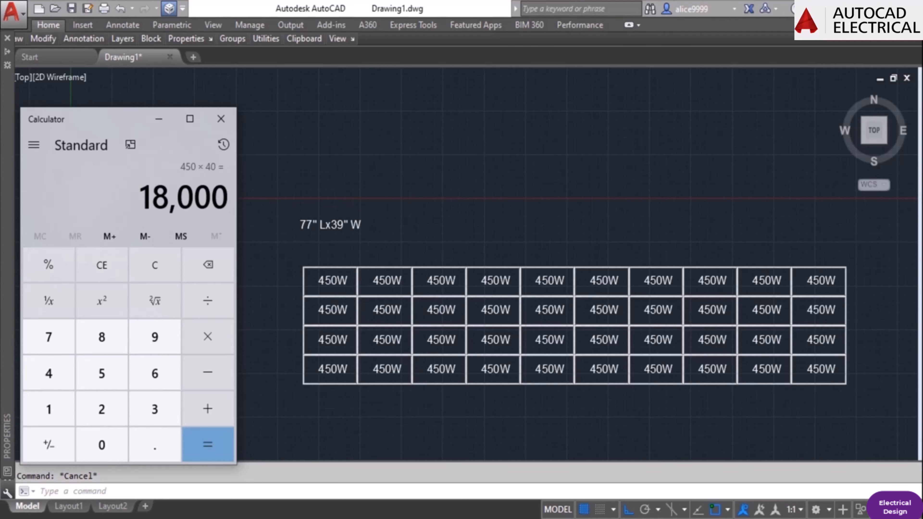
Return to the AutoCAD drawing and erase the 77" Lx39" W size text above the panel array.
click(391, 224)
click(343, 227)
text(e)
key(Return)
key(Escape)
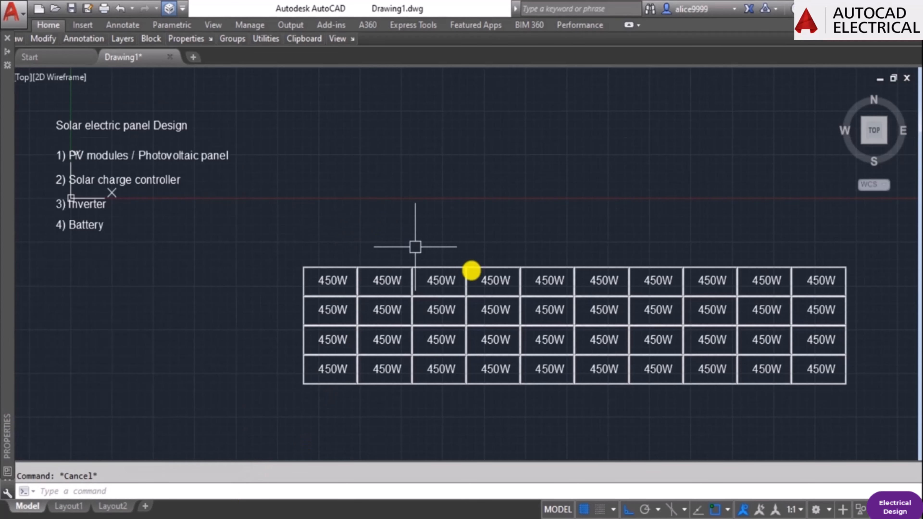
scroll(539, 315, down, 4)
scroll(659, 295, up, 4)
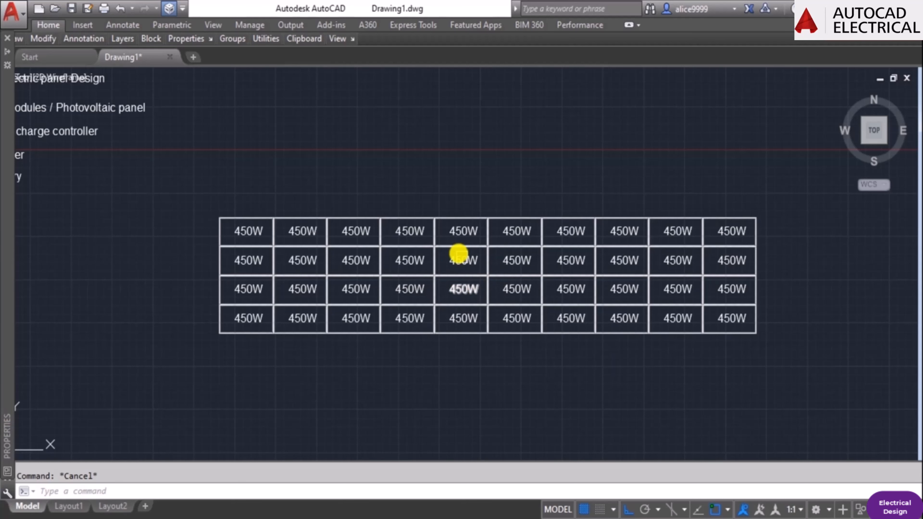
text(m)
key(Return)
click(423, 204)
key(Escape)
key(Escape)
Draw a polyline from the right edge of the bottom-right panel running a short way right, down, and right again.
scroll(725, 292, down, 2)
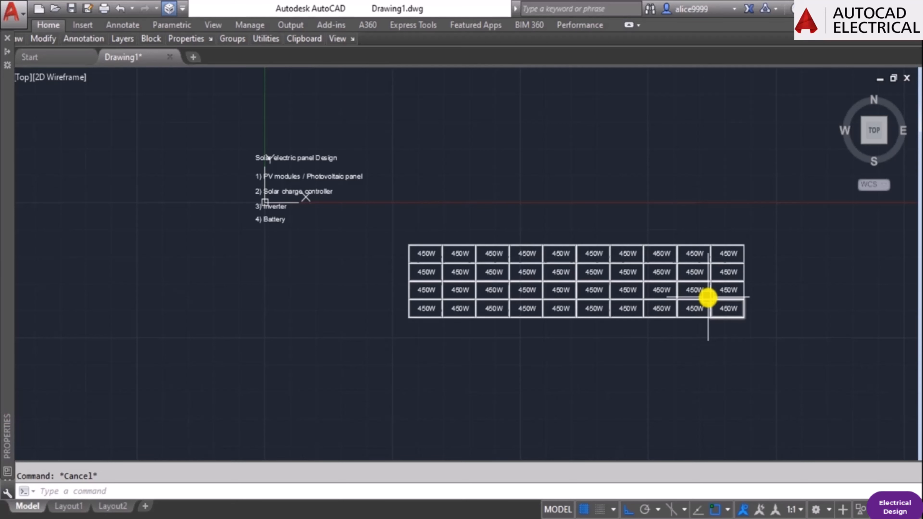
middle_drag(537, 346, 518, 306)
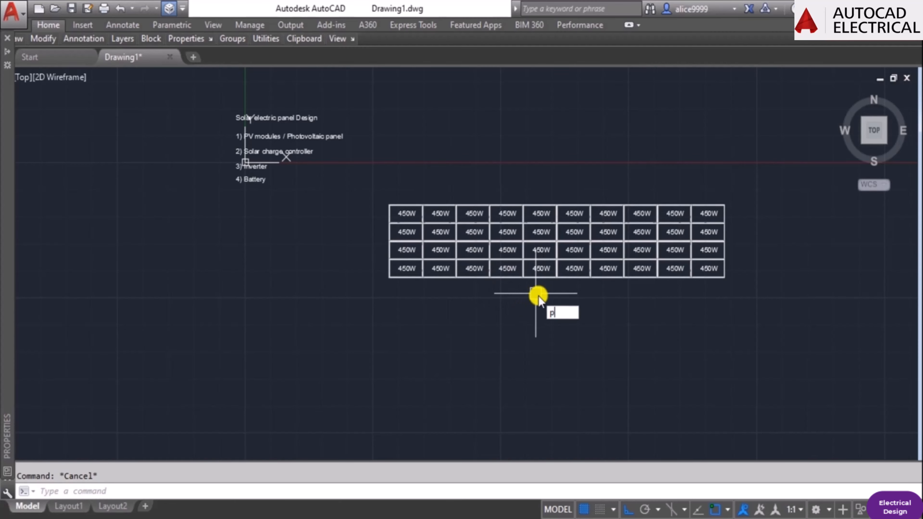
text(l)
key(Return)
scroll(773, 258, up, 6)
middle_drag(794, 241, 453, 383)
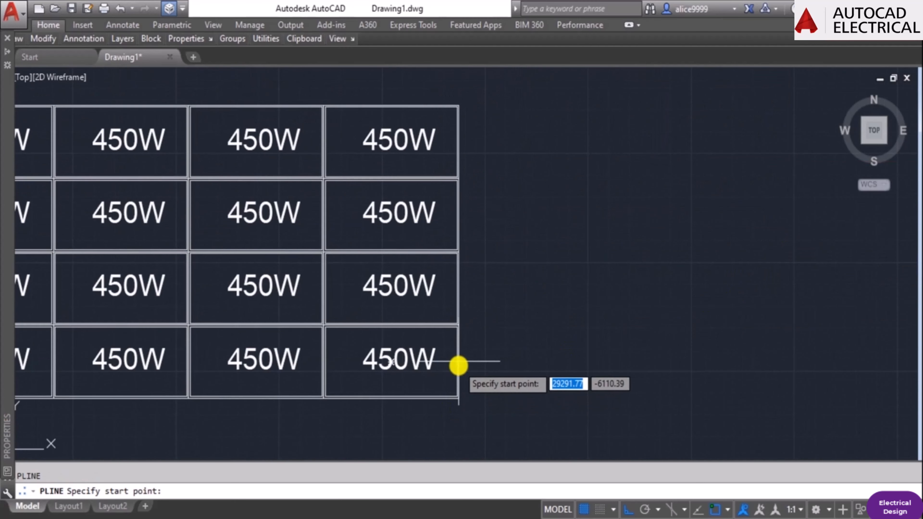
click(458, 362)
scroll(549, 371, down, 4)
click(553, 375)
middle_drag(567, 418, 588, 264)
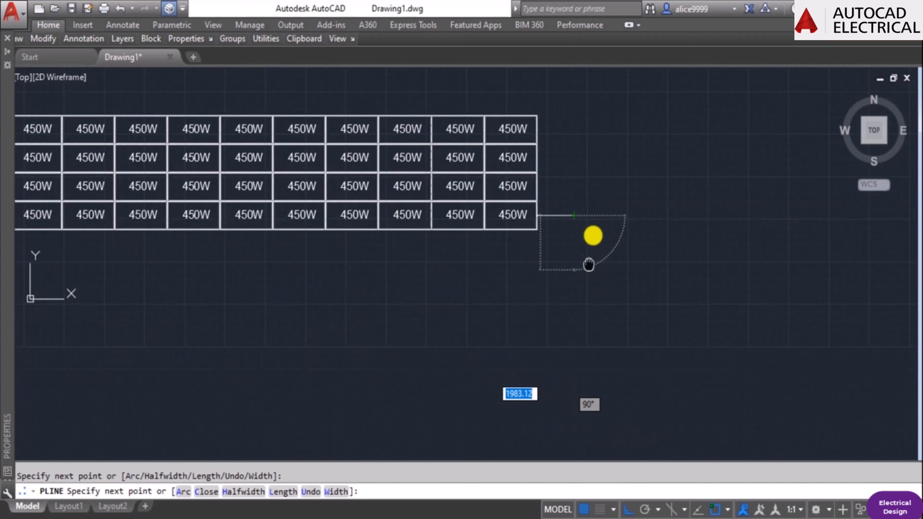
scroll(578, 298, down, 3)
click(572, 362)
click(611, 362)
key(Escape)
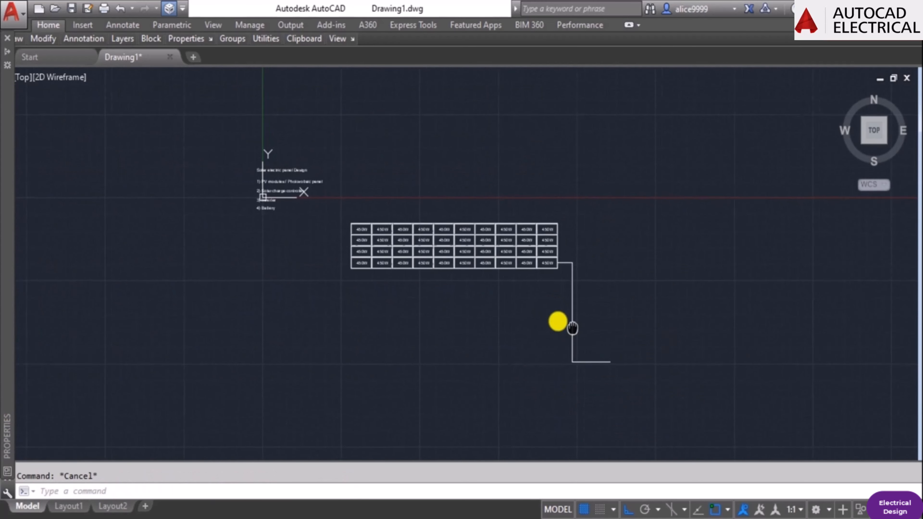
Copy the "Solar electric panel Design" heading to just above the middle of the panel array.
middle_drag(573, 328, 539, 310)
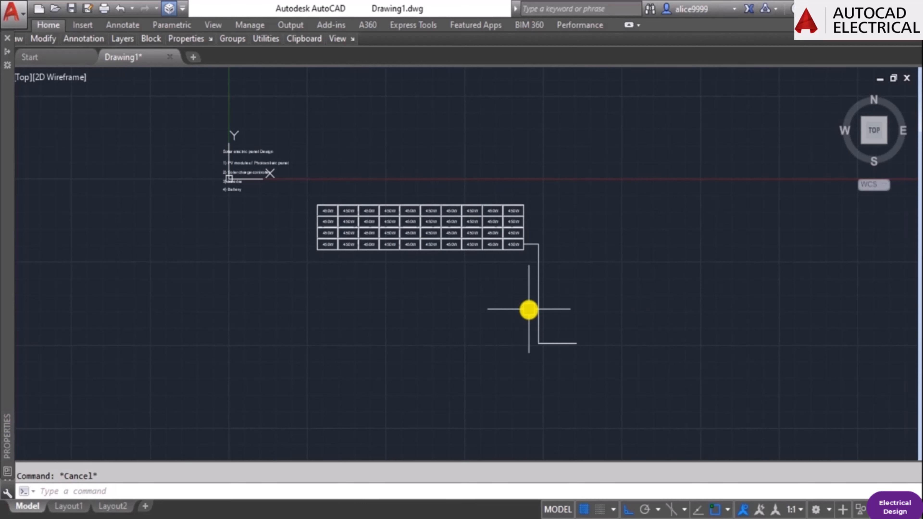
scroll(377, 201, up, 2)
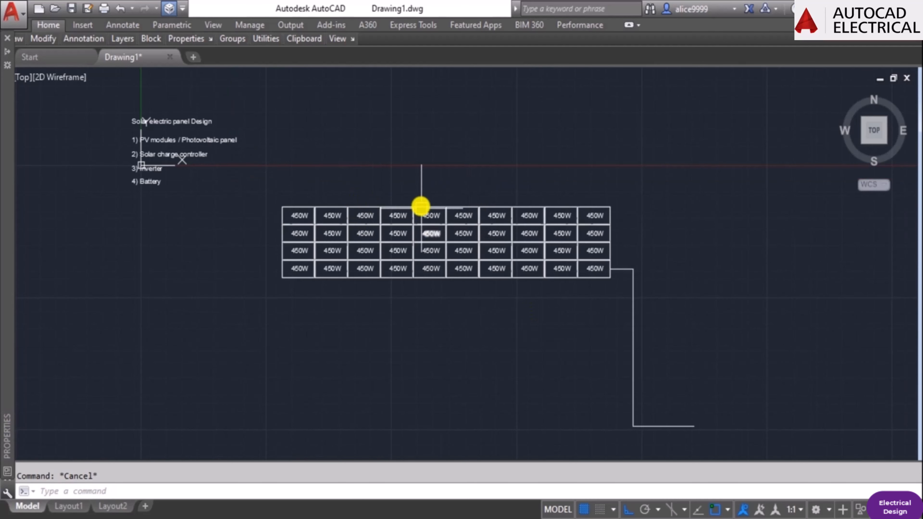
text(co)
key(Return)
click(175, 121)
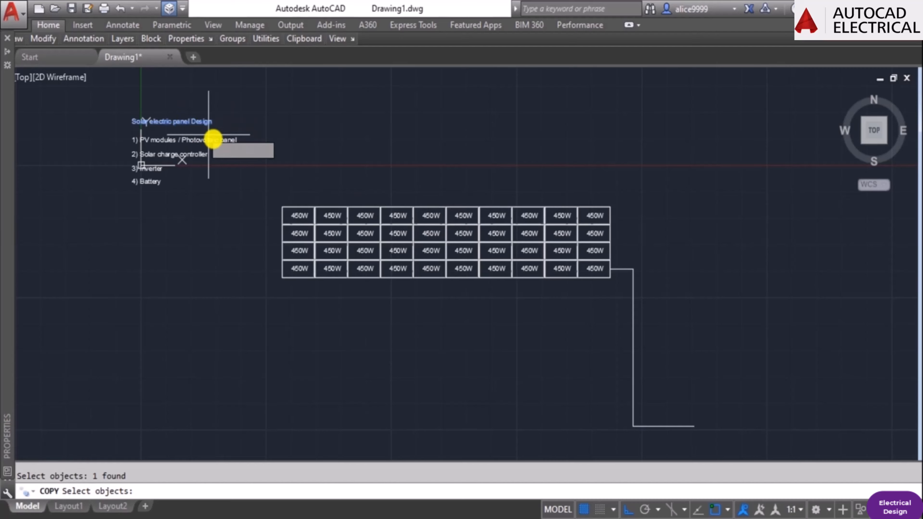
key(Return)
click(132, 131)
scroll(484, 199, up, 4)
click(307, 228)
key(Escape)
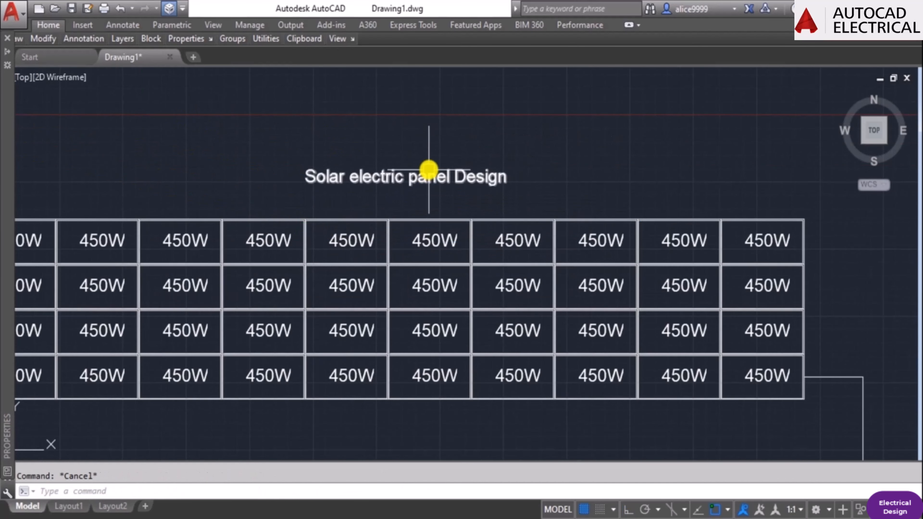
Change the copied heading above the array to read PV MODULES.
double_click(421, 182)
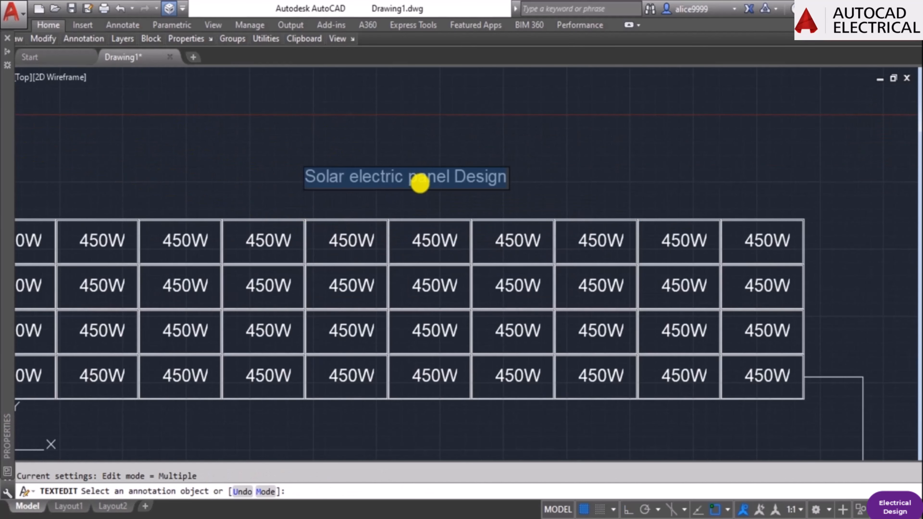
text(PV MODULES)
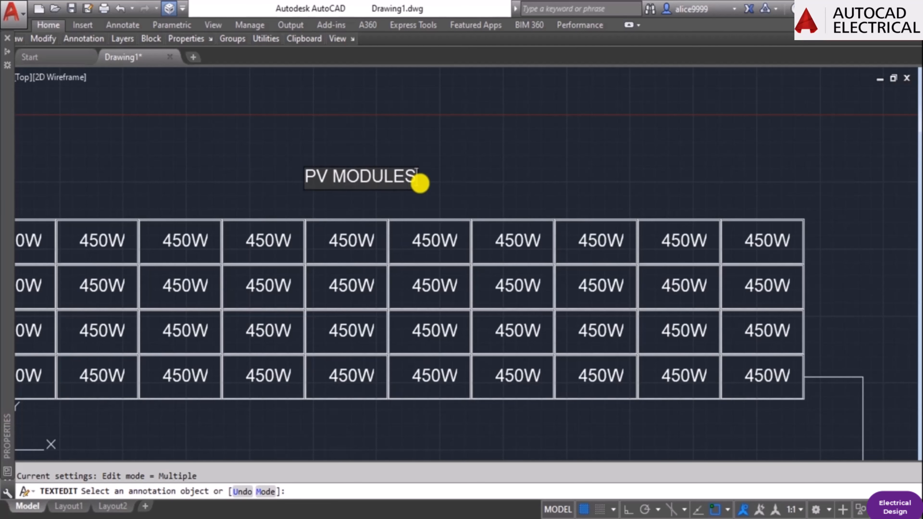
click(420, 182)
scroll(421, 183, down, 4)
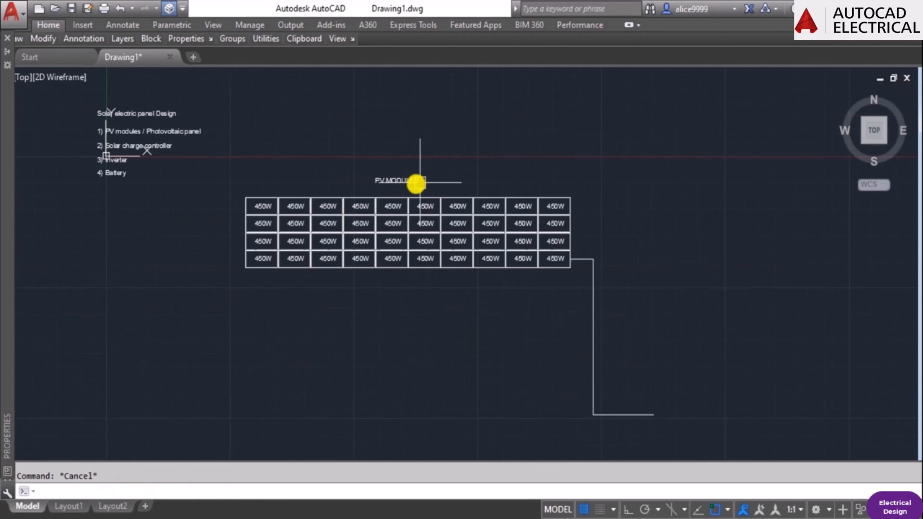
Set the text height of the PV MODULES label to 500.
click(418, 183)
mouse_move(10, 286)
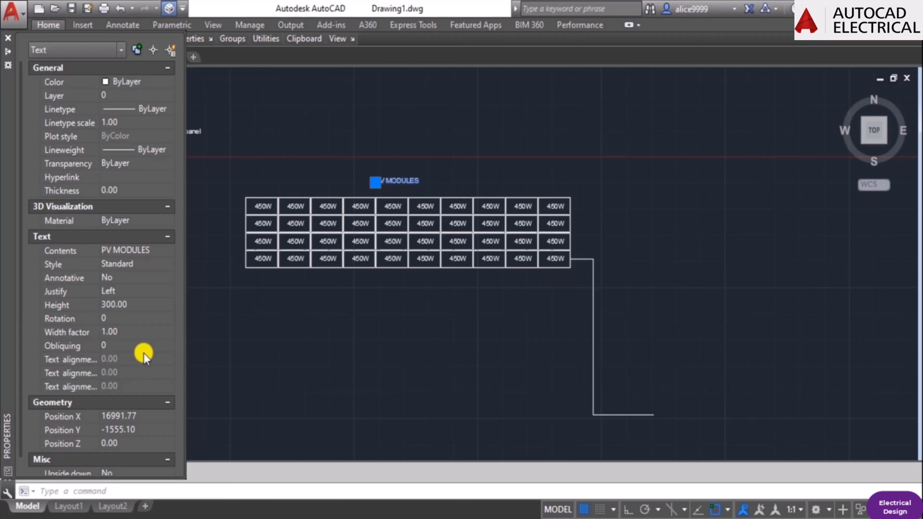
click(131, 307)
text(500)
key(Return)
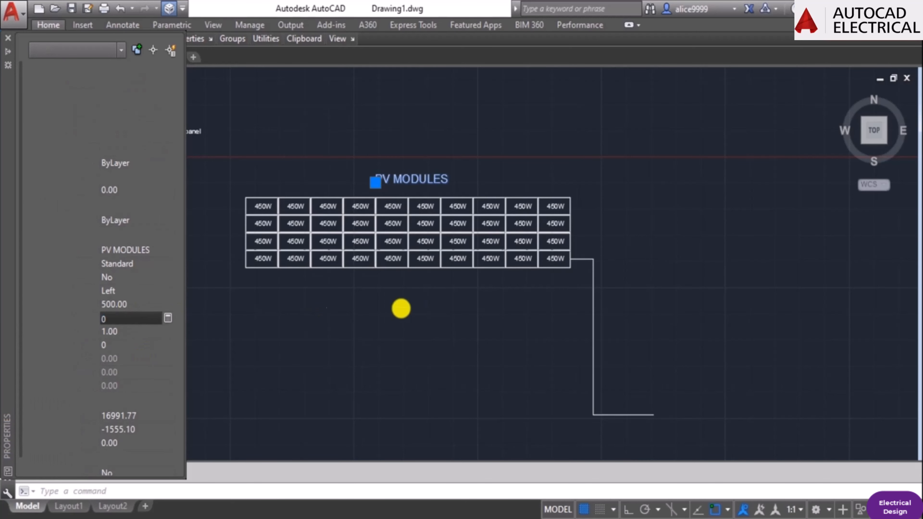
key(Escape)
Move the PV MODULES label slightly left and down so it sits centred just above the panel array.
scroll(465, 284, down, 3)
scroll(399, 209, up, 3)
scroll(232, 281, up, 2)
text(m)
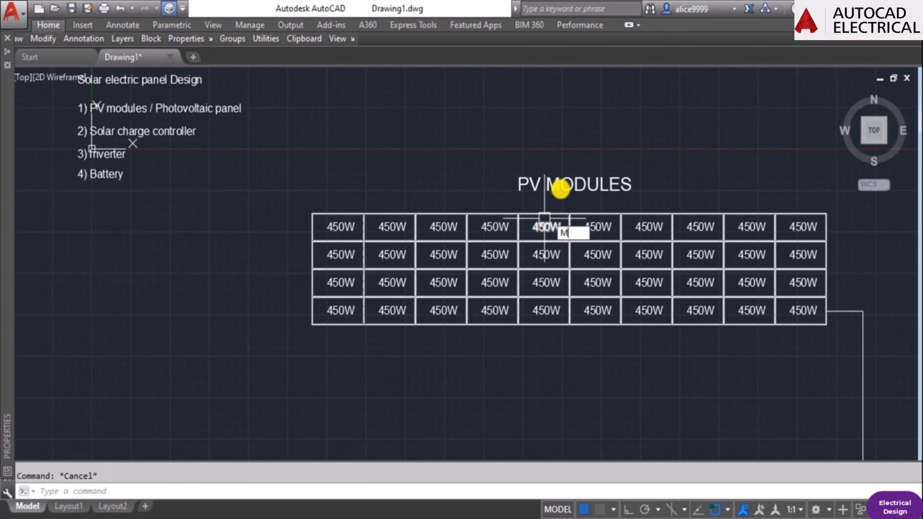
key(Return)
click(560, 188)
key(Return)
click(617, 125)
click(582, 132)
key(Escape)
scroll(570, 189, down, 3)
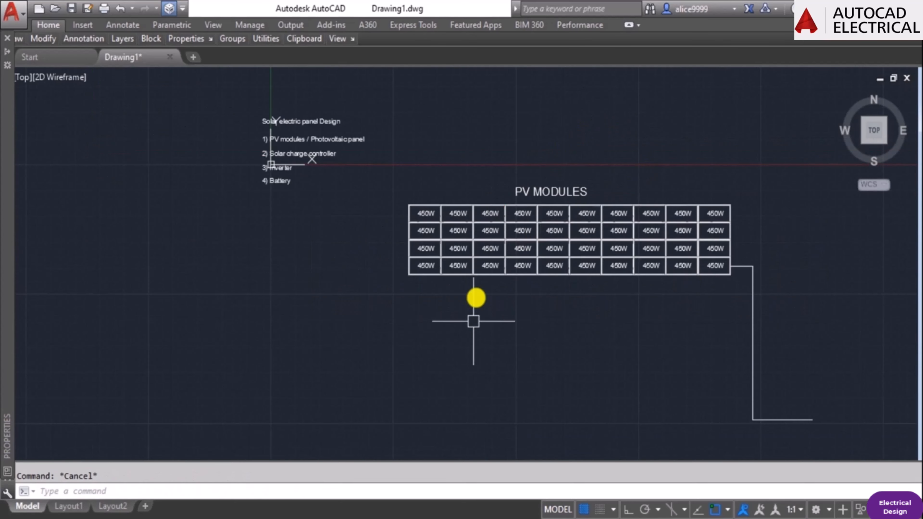
middle_drag(682, 331, 556, 300)
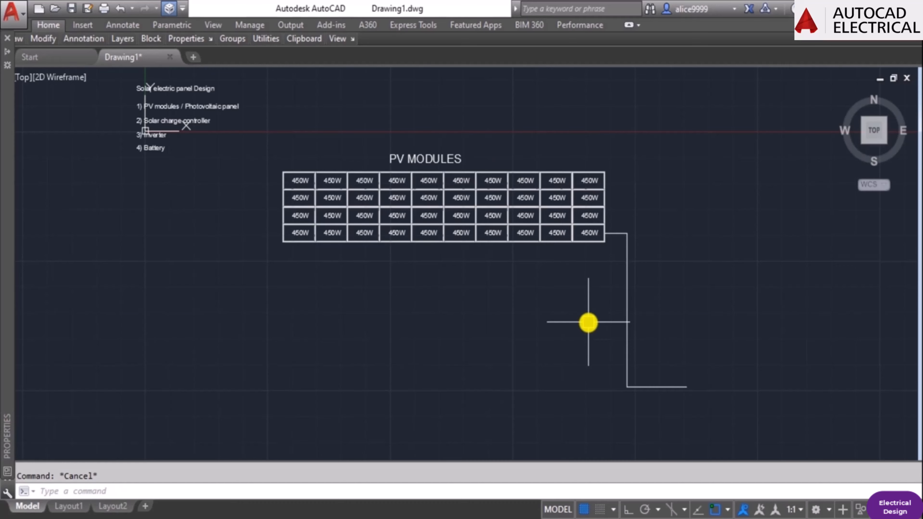
scroll(509, 196, up, 2)
middle_drag(371, 234, 488, 190)
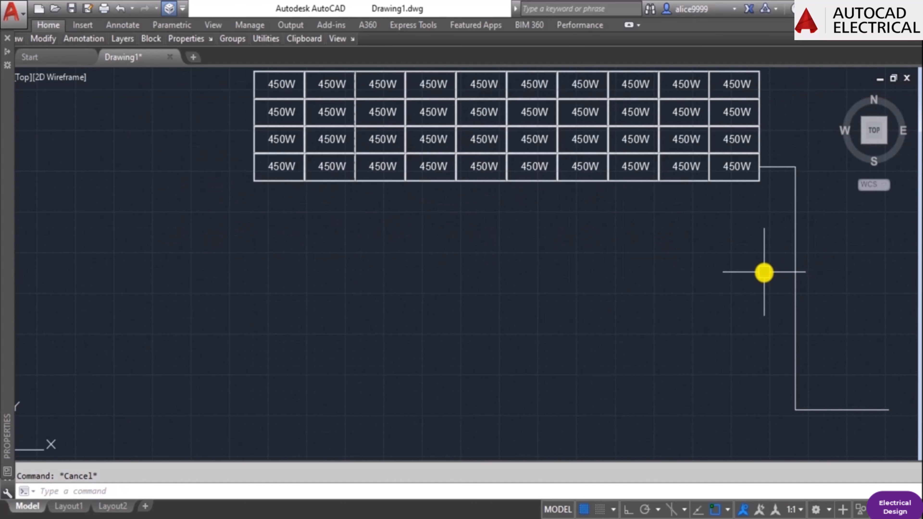
click(764, 272)
click(623, 209)
scroll(623, 209, down, 2)
mouse_move(623, 209)
middle_down()
mouse_move(628, 255)
mouse_move(608, 317)
mouse_move(563, 251)
middle_up()
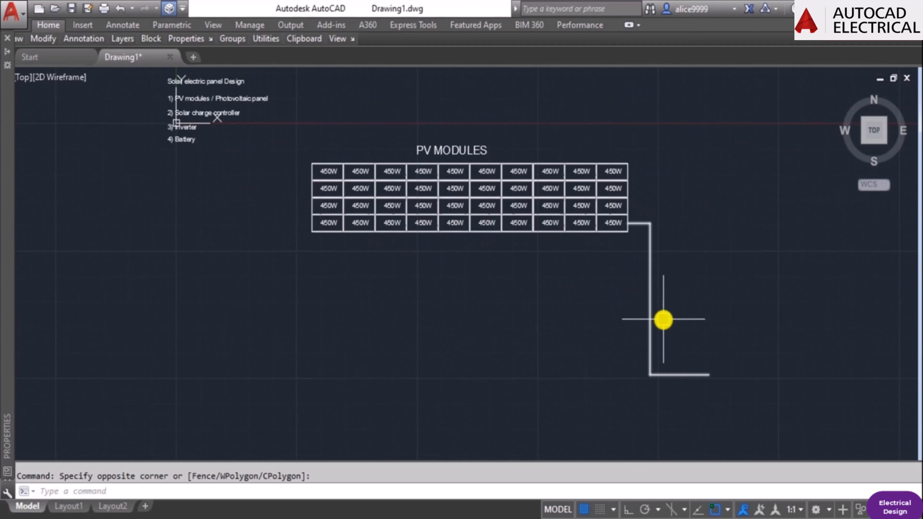
middle_drag(677, 280, 629, 262)
key(Escape)
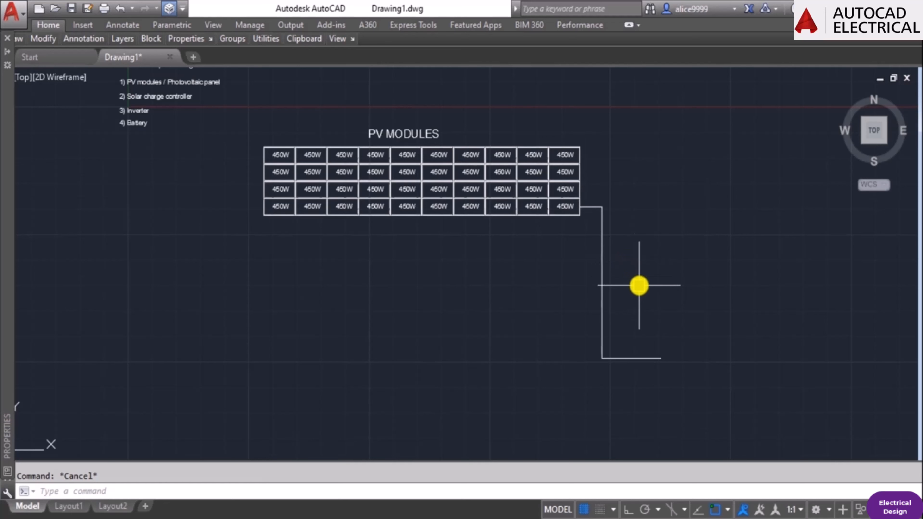
text(e)
key(Return)
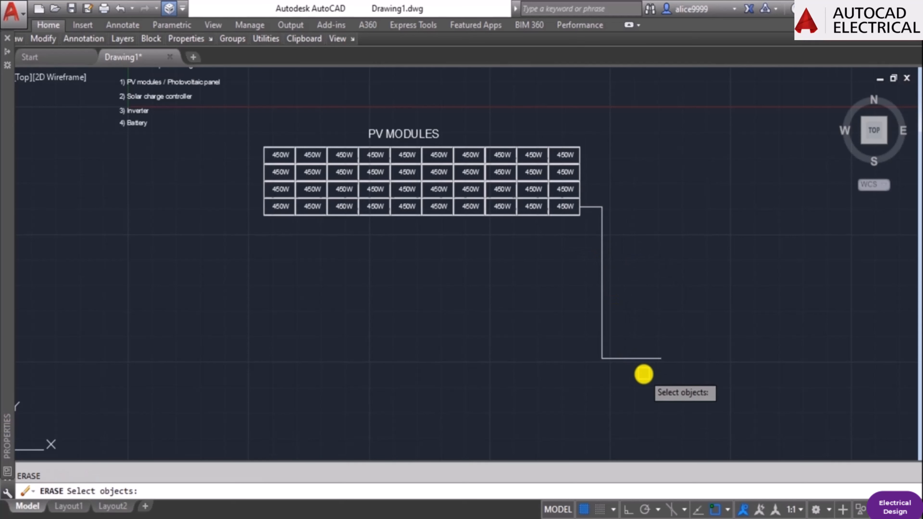
click(632, 358)
key(Escape)
text(DIST)
key(Return)
scroll(632, 361, up, 4)
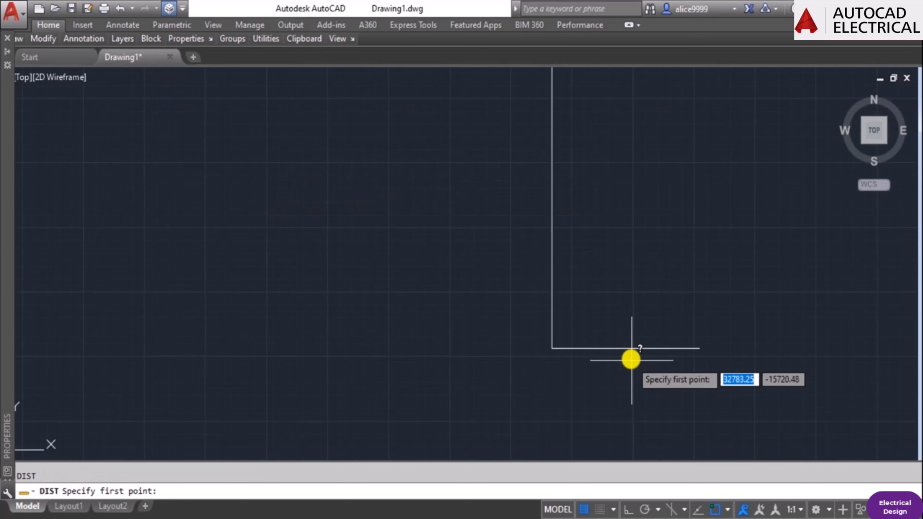
click(625, 348)
key(F8)
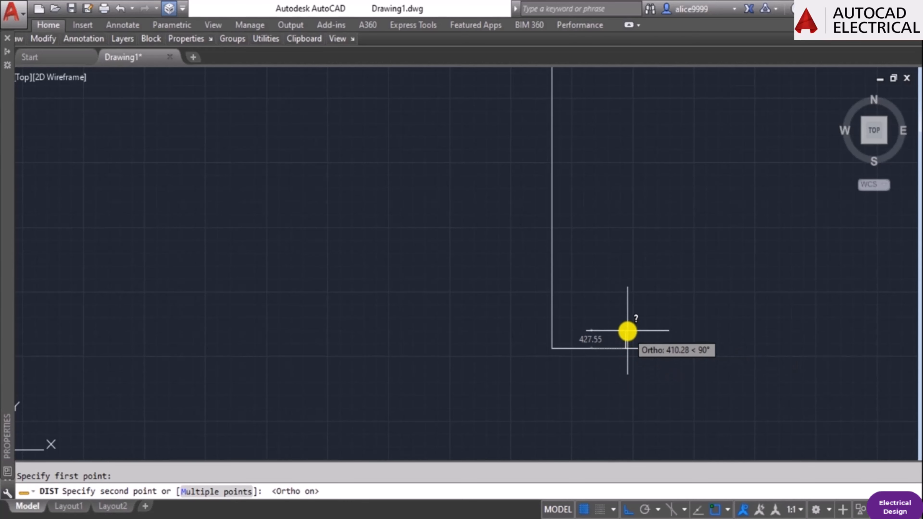
key(Escape)
Offset the wire polyline by 500 to its inner side to form a second parallel wire.
text(o)
key(Return)
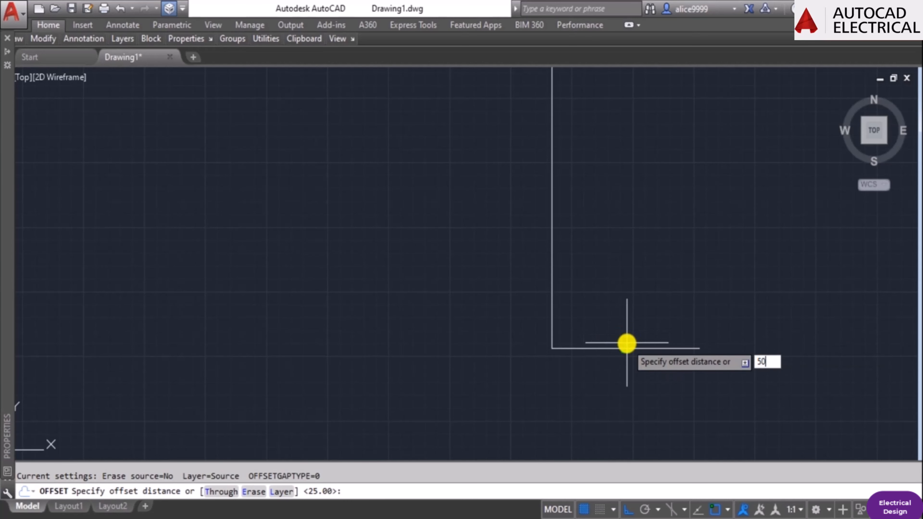
key(Return)
key(Escape)
Set the colour of the outer wire polyline to Magenta.
scroll(629, 280, down, 5)
scroll(660, 320, up, 4)
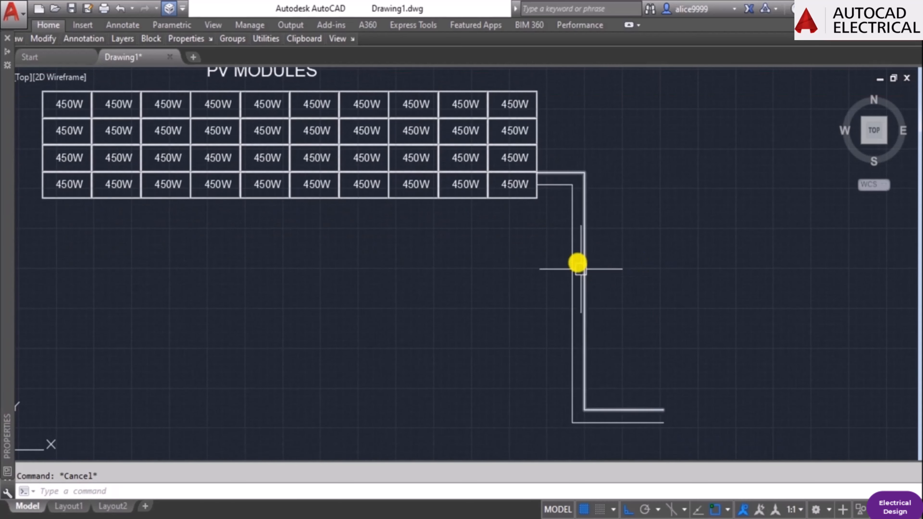
click(584, 259)
mouse_move(5, 209)
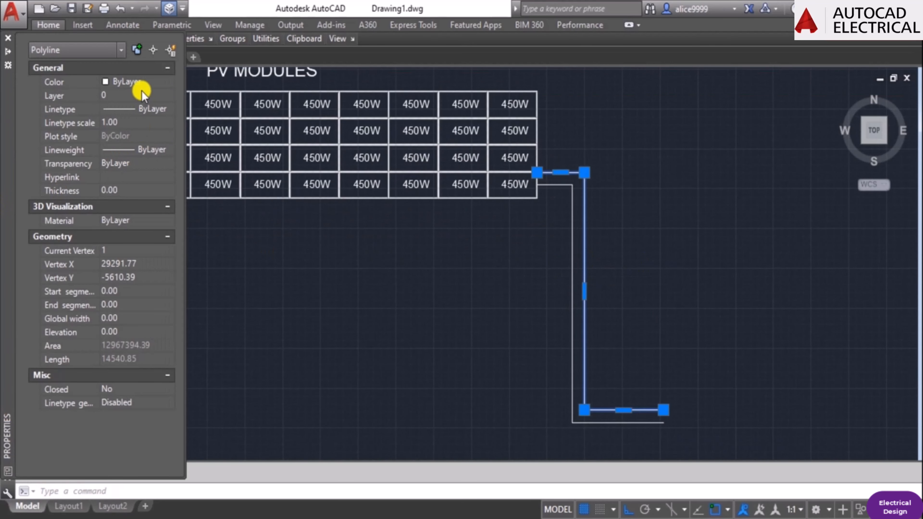
click(139, 82)
click(139, 82)
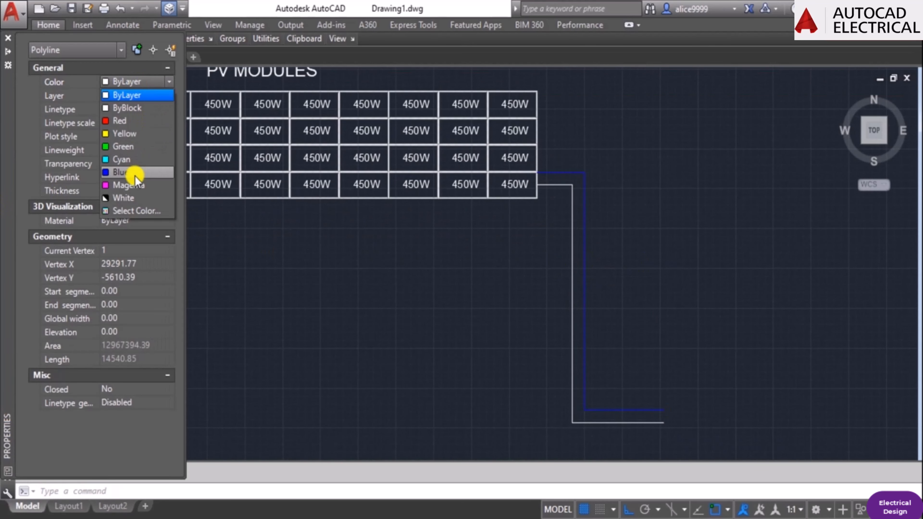
click(163, 187)
key(Escape)
Set the colour of the inner wire polyline to Cyan.
click(573, 217)
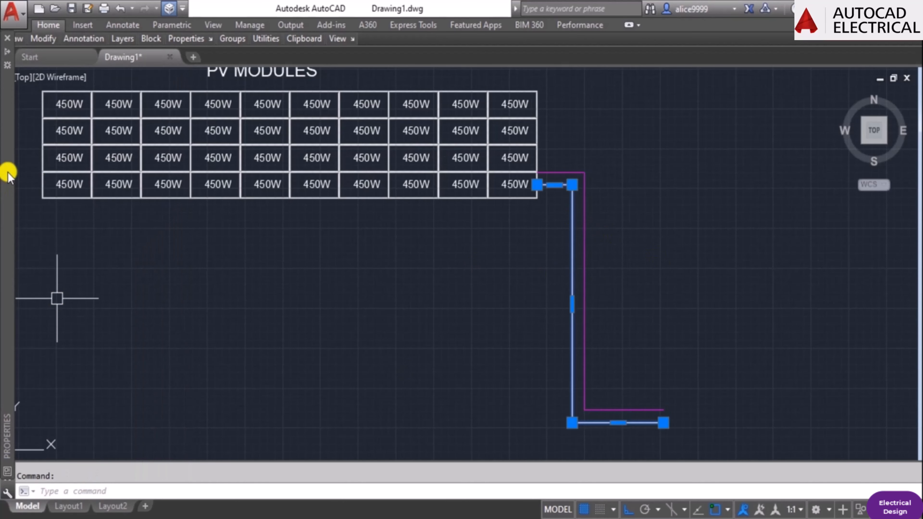
mouse_move(8, 173)
click(123, 91)
click(122, 91)
click(124, 84)
click(124, 84)
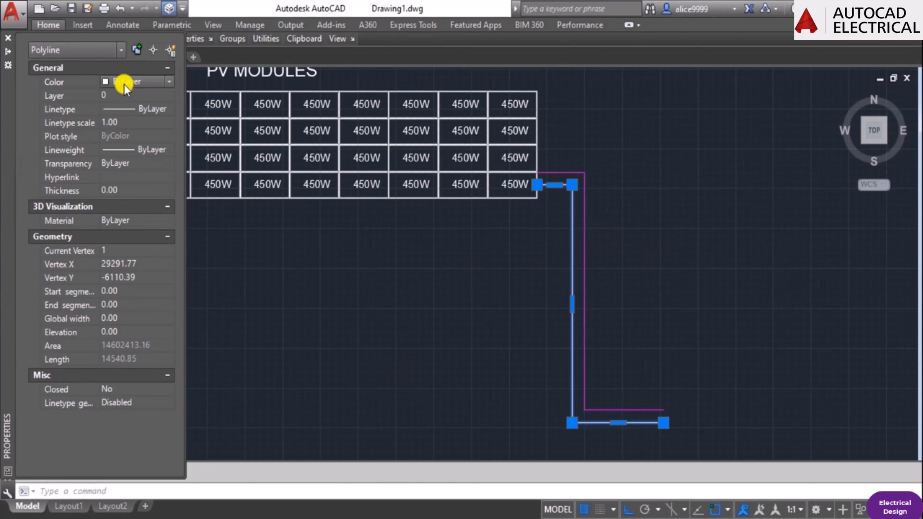
click(124, 84)
key(Escape)
Draw a rectangle at the free lower ends of the two wires, slightly overlapping both ends.
scroll(684, 418, down, 3)
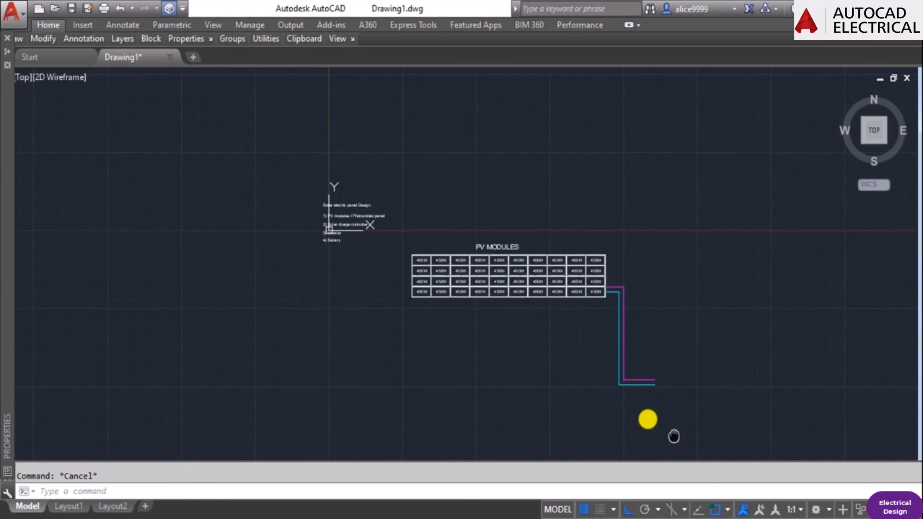
scroll(673, 433, up, 5)
text(REC)
key(Return)
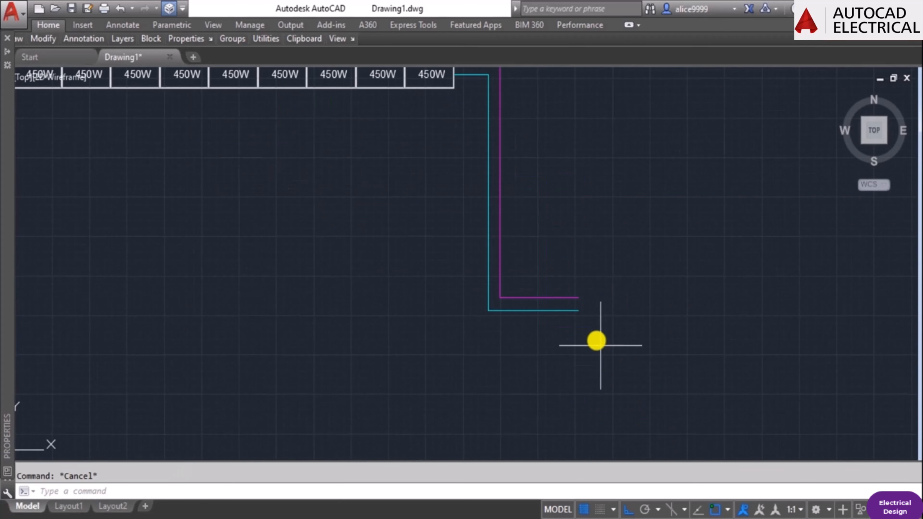
scroll(595, 335, up, 2)
click(559, 234)
click(690, 340)
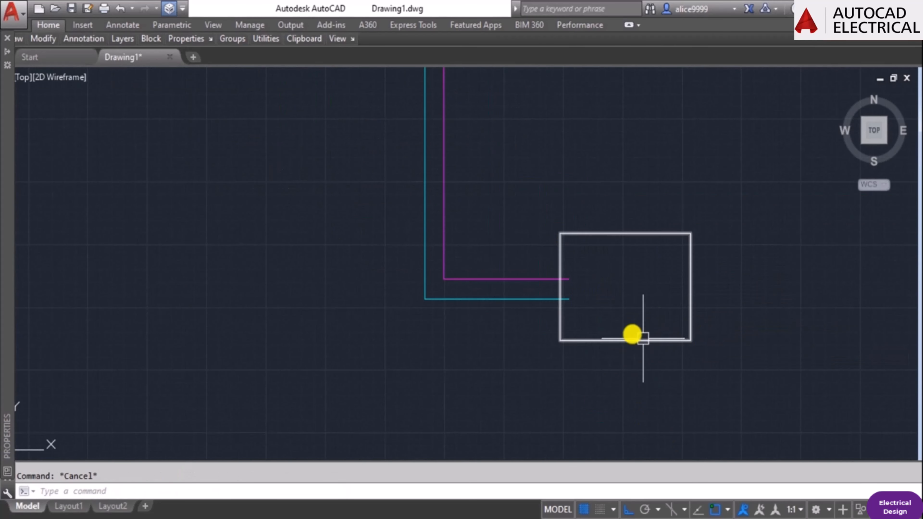
Try to trim the wires using the rectangle as the cutting edge.
text(TR)
key(Return)
click(559, 318)
key(Return)
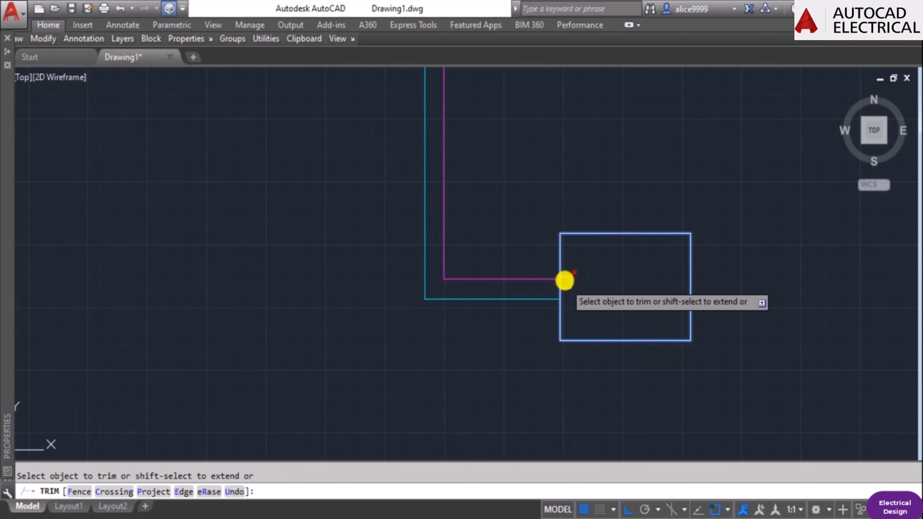
key(Return)
key(Escape)
Trim off the magenta and cyan wire ends that extend inside the rectangle.
text(TR)
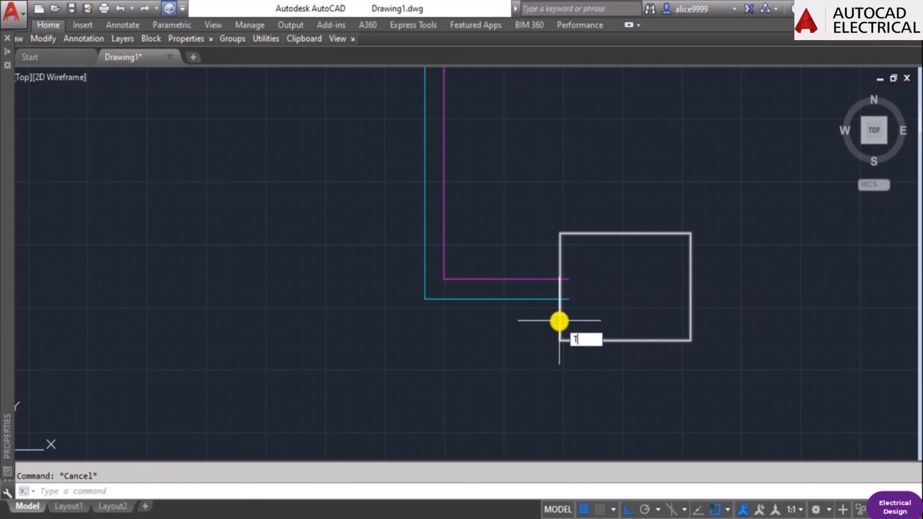
key(Return)
click(559, 320)
key(Return)
click(567, 301)
click(567, 283)
key(Return)
scroll(648, 301, down, 4)
key(Escape)
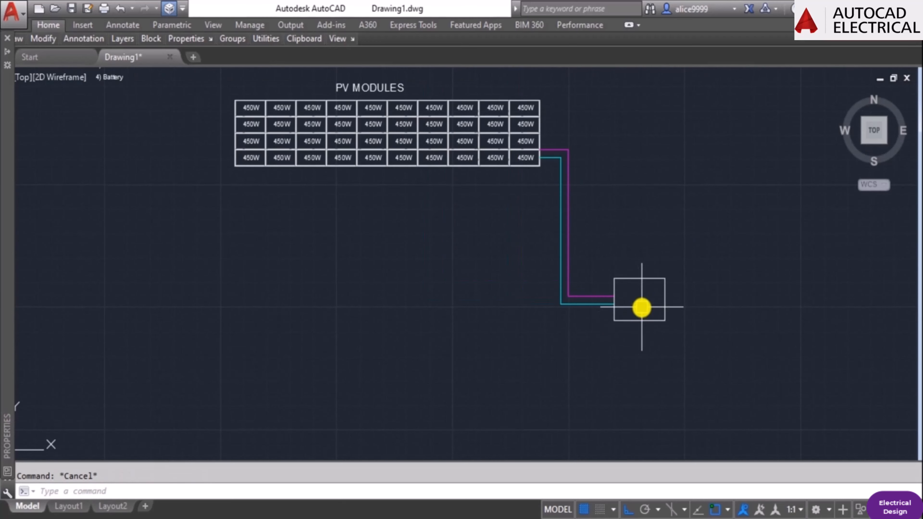
text(co)
key(Return)
click(395, 90)
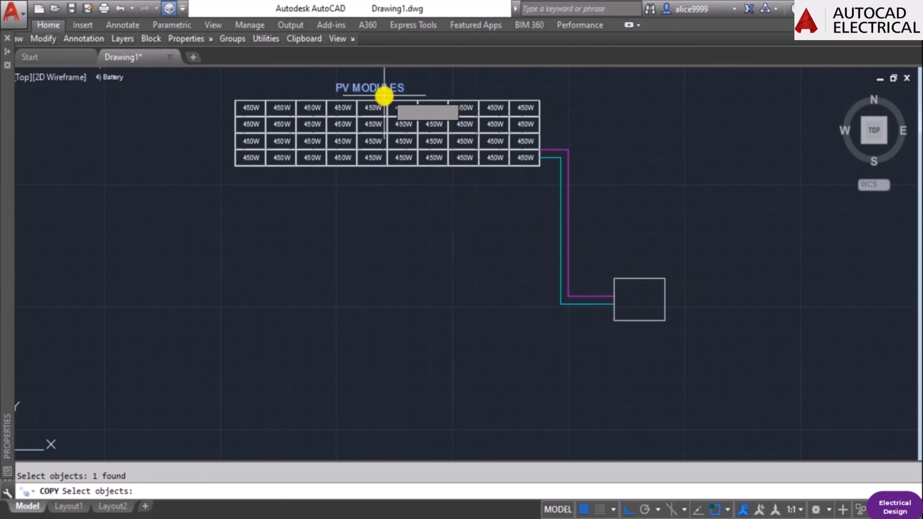
Copy the 450W label of the upper right module into the middle of the new rectangle.
key(Return)
click(384, 94)
key(Escape)
text(co)
key(Return)
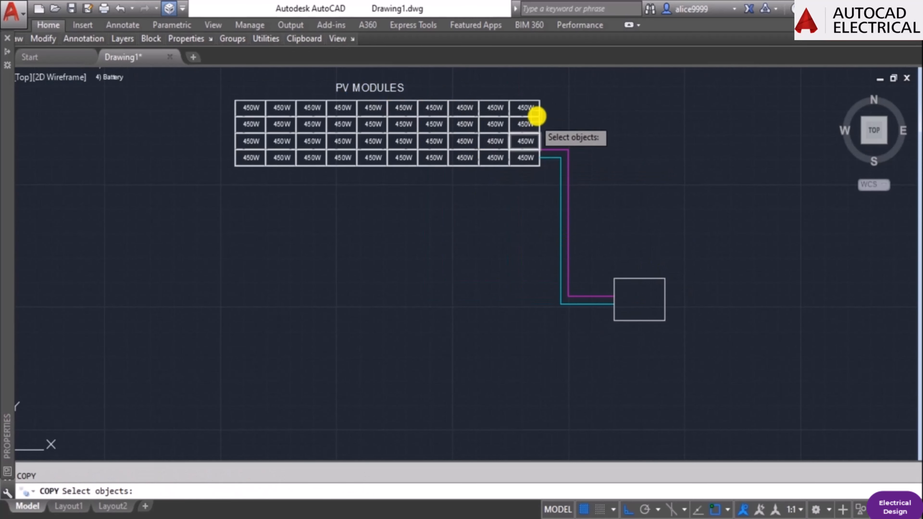
scroll(533, 114, up, 2)
click(523, 109)
key(Return)
click(521, 122)
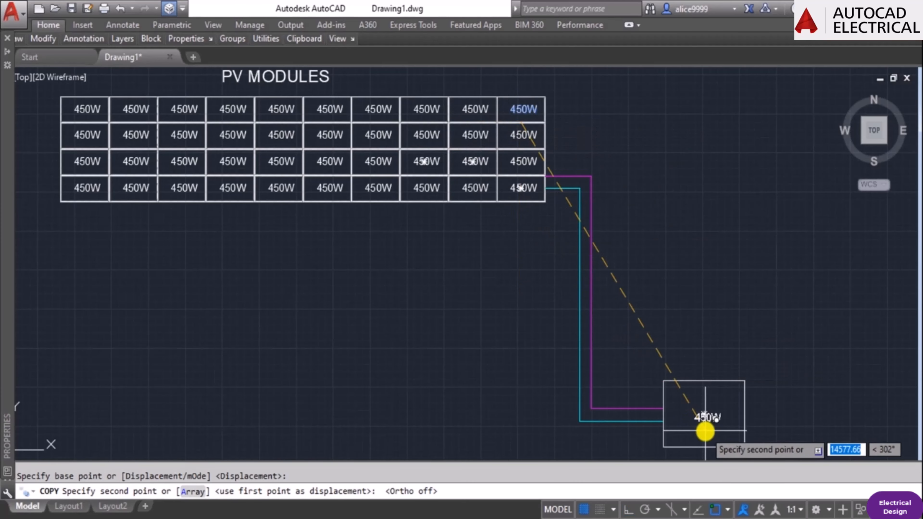
scroll(707, 427, up, 3)
click(657, 340)
key(Escape)
Change the copied label inside the rectangle to read SOLAR.
double_click(656, 340)
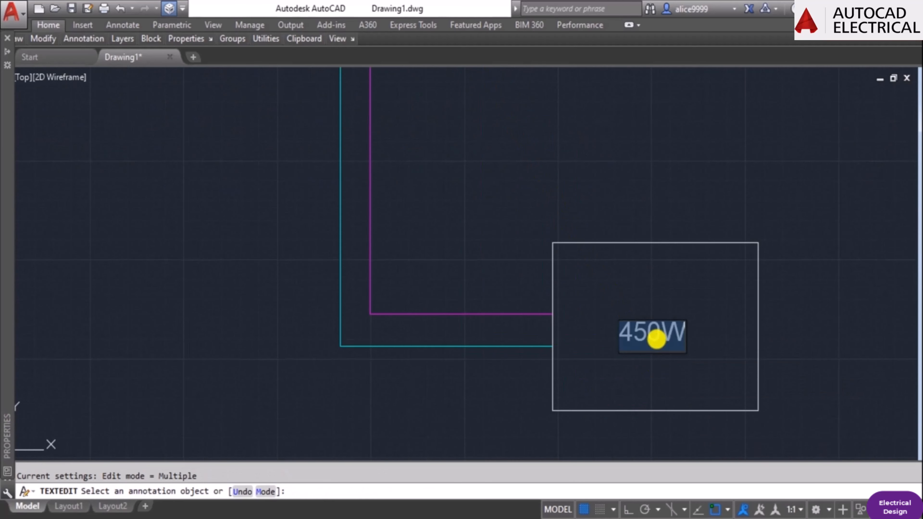
text(SOLAR)
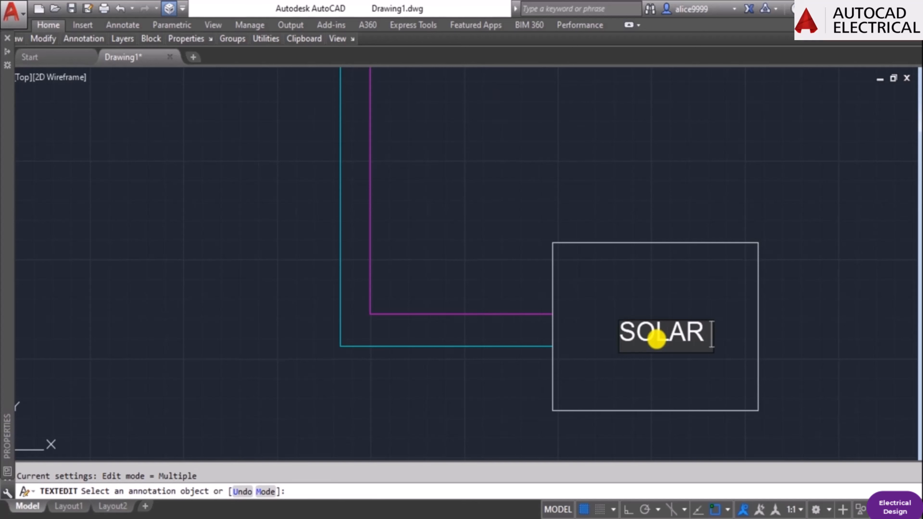
key(Return)
key(Escape)
Move the SOLAR label up and slightly left into the upper part of the rectangle.
key(Escape)
text(M)
key(Return)
click(657, 339)
Copy the SOLAR label straight down to form a second text line inside the rectangle.
key(Return)
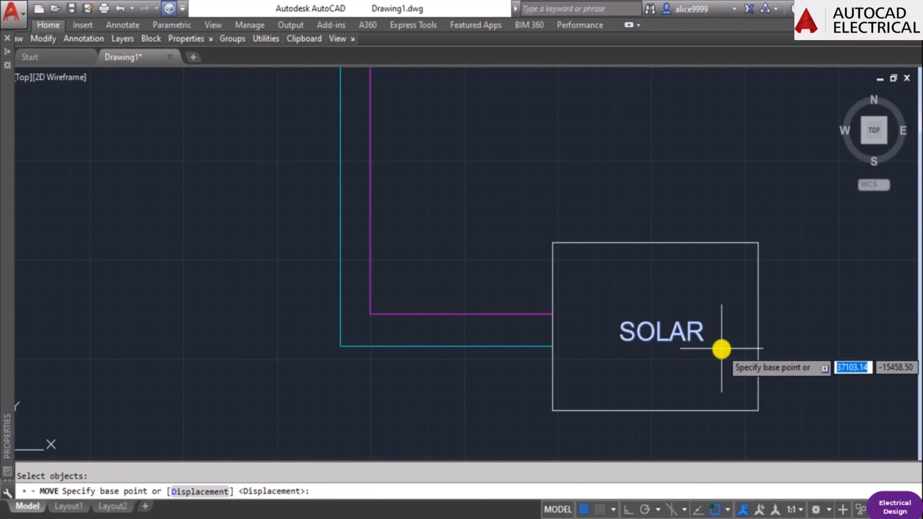
click(722, 349)
click(711, 311)
key(Escape)
text(CO)
key(Return)
click(680, 295)
key(Return)
click(610, 302)
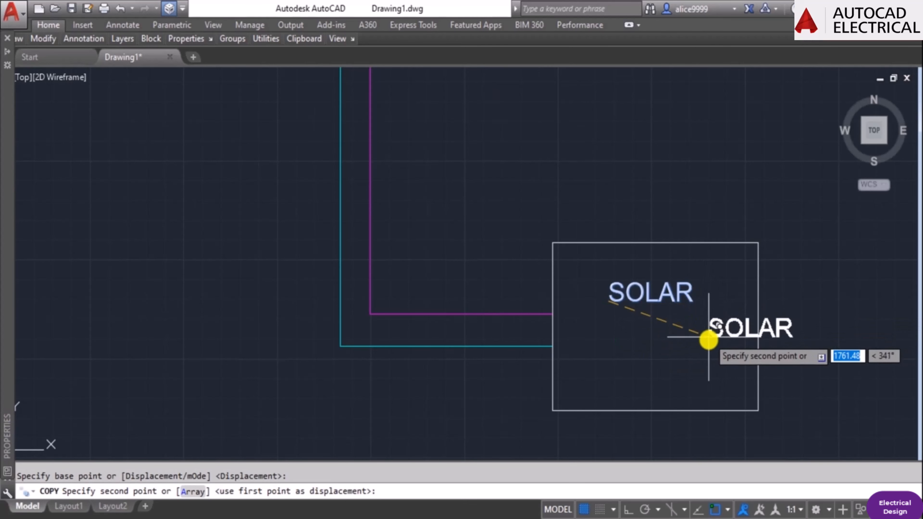
click(651, 338)
key(Escape)
Change the second text line in the rectangle to read CHARGE.
text(E)
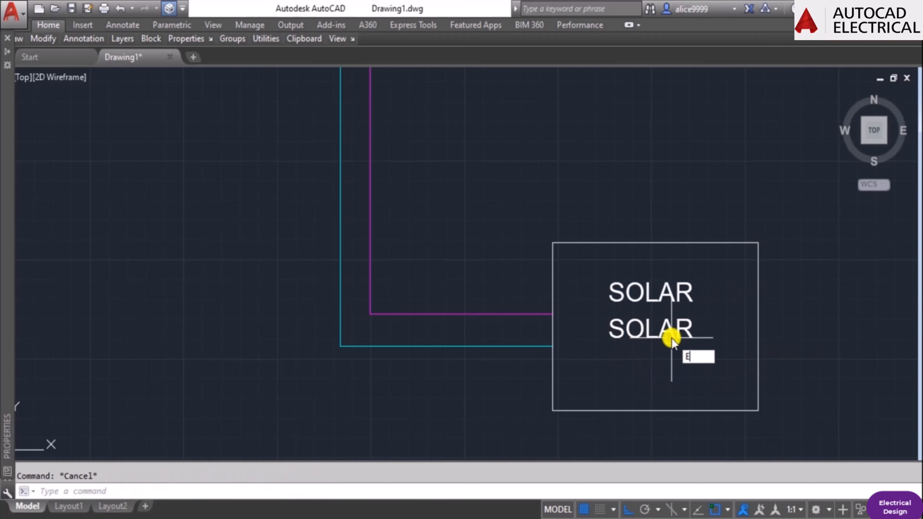
text(D)
key(Return)
click(671, 338)
text(CHARGE)
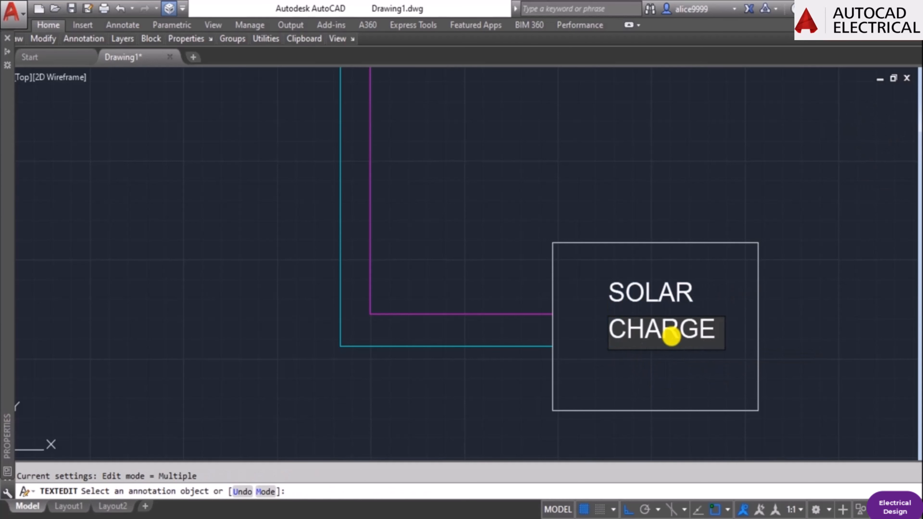
key(Return)
key(Escape)
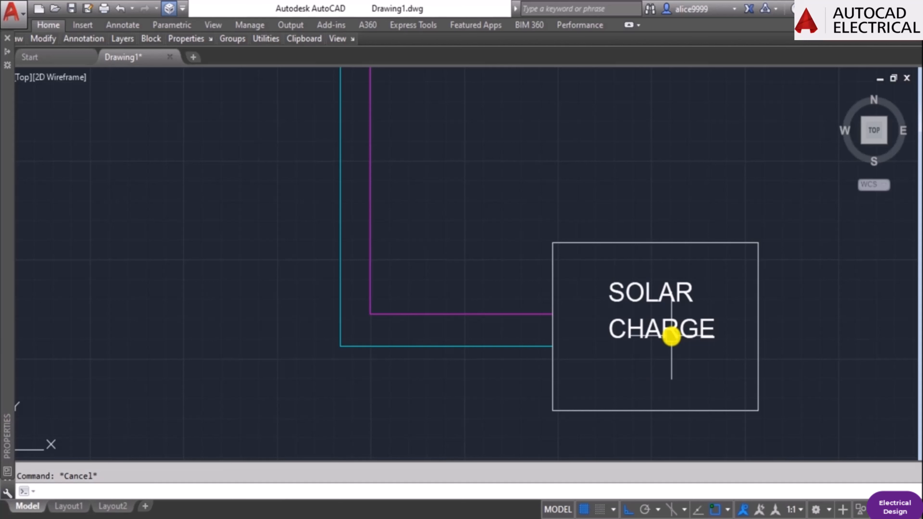
click(674, 296)
click(672, 328)
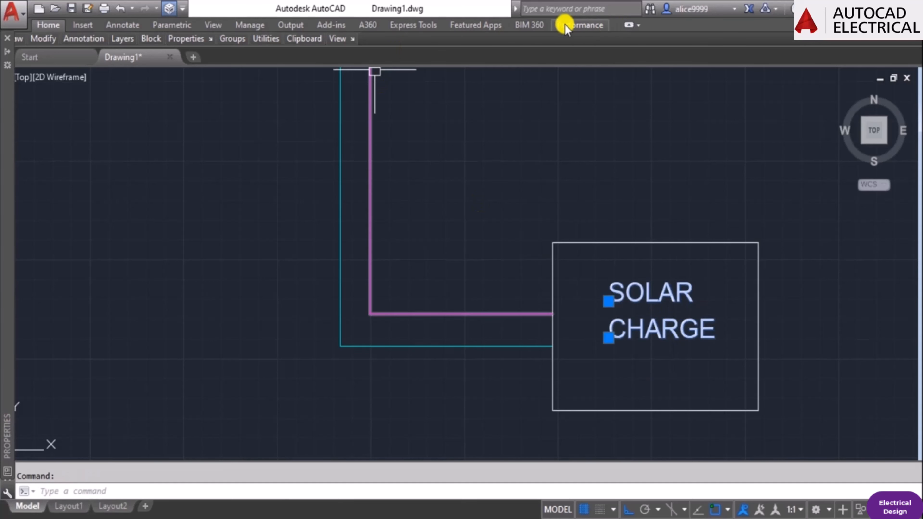
mouse_move(74, 36)
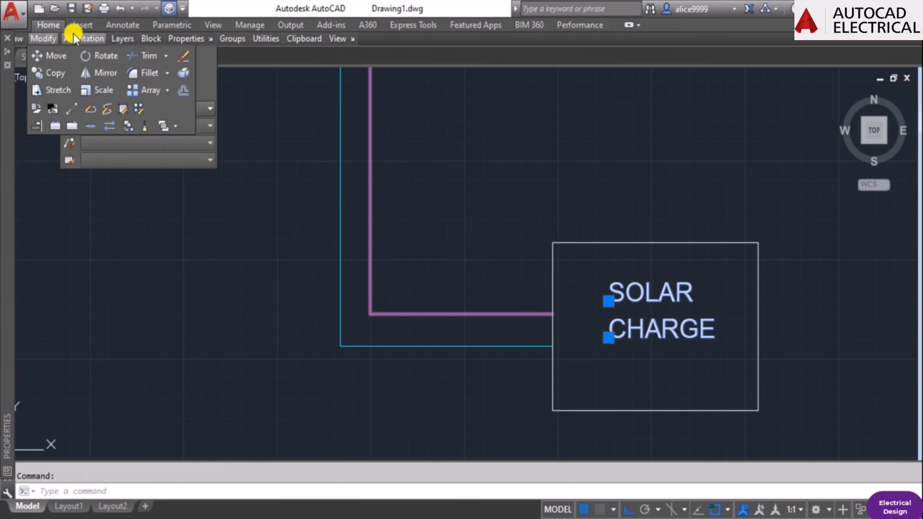
click(797, 205)
click(653, 156)
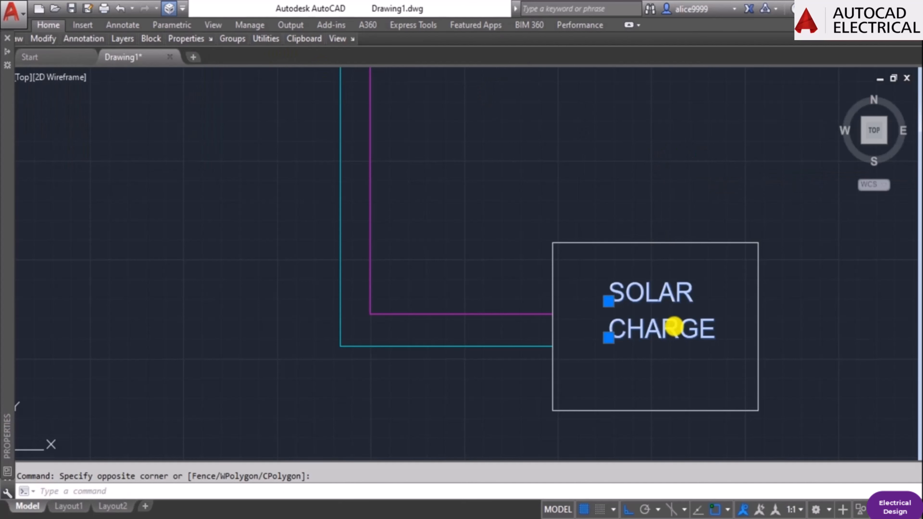
key(Escape)
Copy the CHARGE label straight down to form a third text line inside the rectangle.
text(co)
key(Return)
click(674, 326)
key(Return)
click(855, 284)
click(865, 321)
key(Escape)
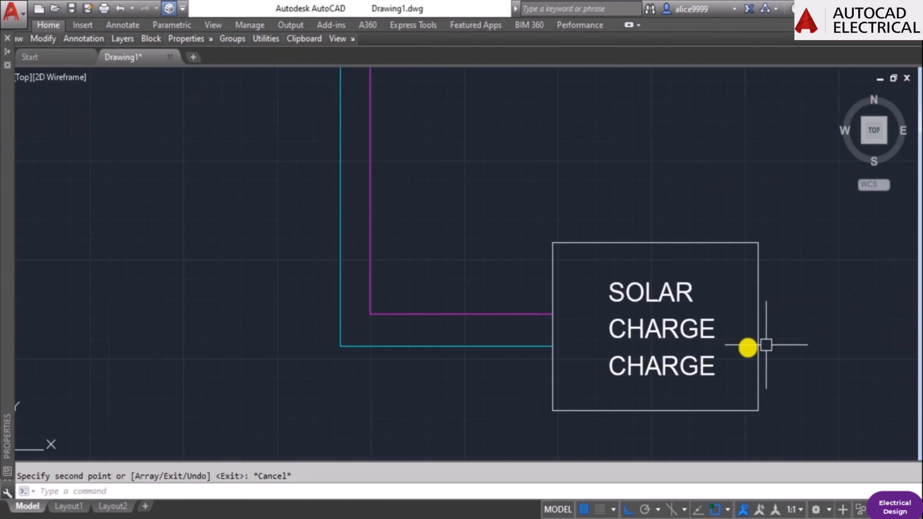
Change the third text line in the rectangle to read CONTROLLER.
double_click(696, 366)
text(CONTR)
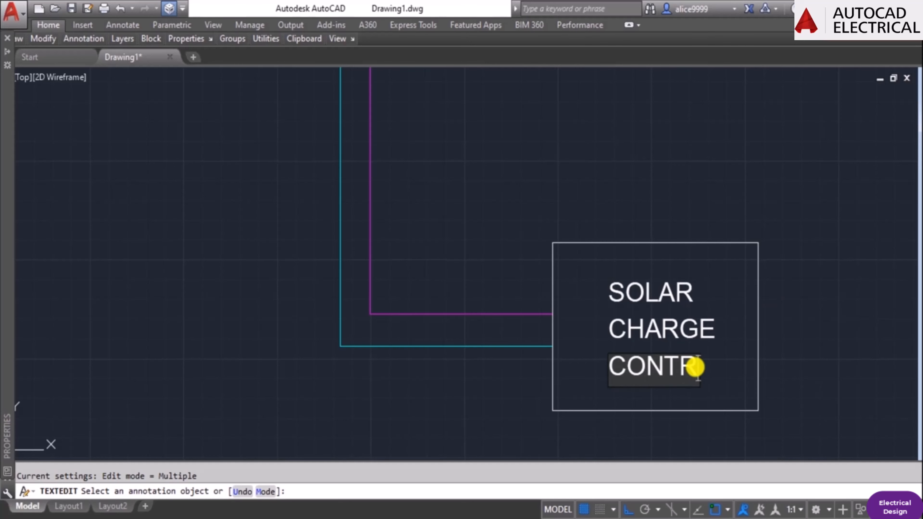
text(OLLER)
key(Return)
key(Escape)
Move the three text lines SOLAR, CHARGE and CONTROLLER left so they fit inside the rectangle.
text(m)
key(Return)
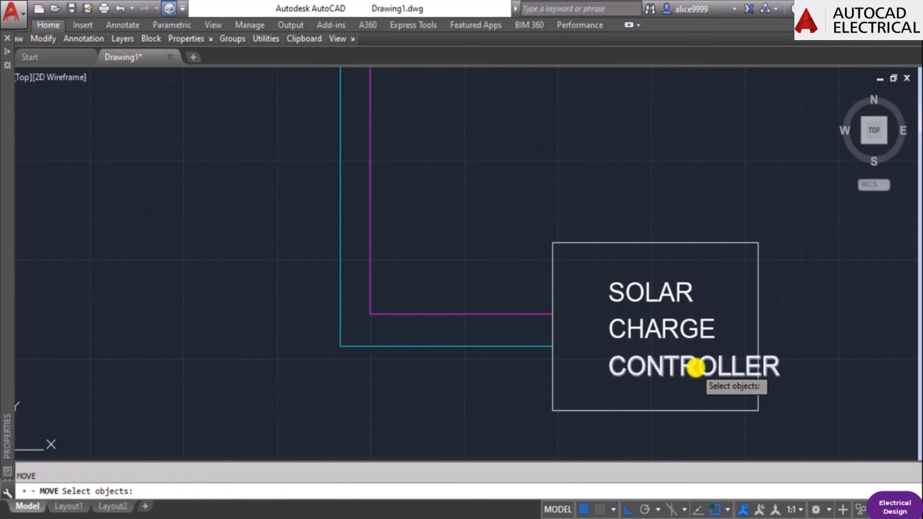
click(693, 389)
click(645, 272)
key(Return)
click(668, 186)
click(638, 178)
key(Escape)
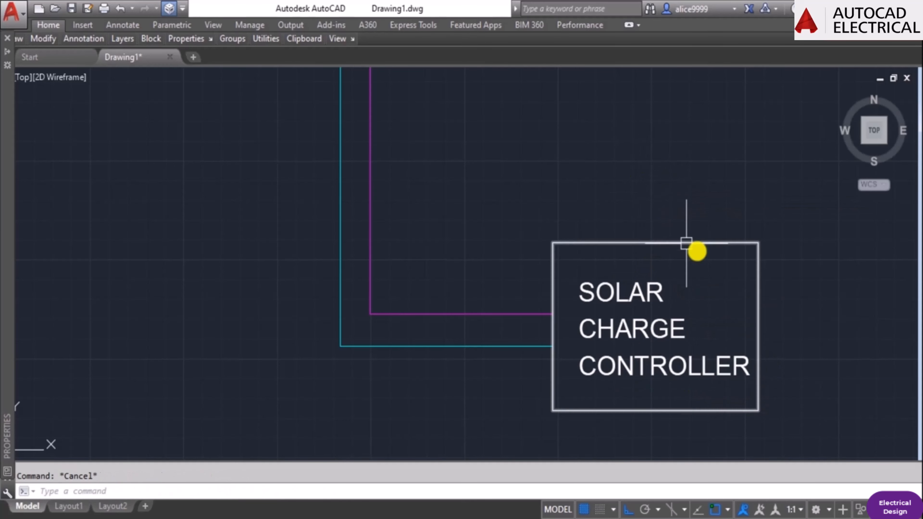
Set the colour of the rectangle around the SOLAR CHARGE CONTROLLER text to Green.
scroll(686, 243, down, 4)
middle_drag(706, 303, 628, 367)
click(611, 318)
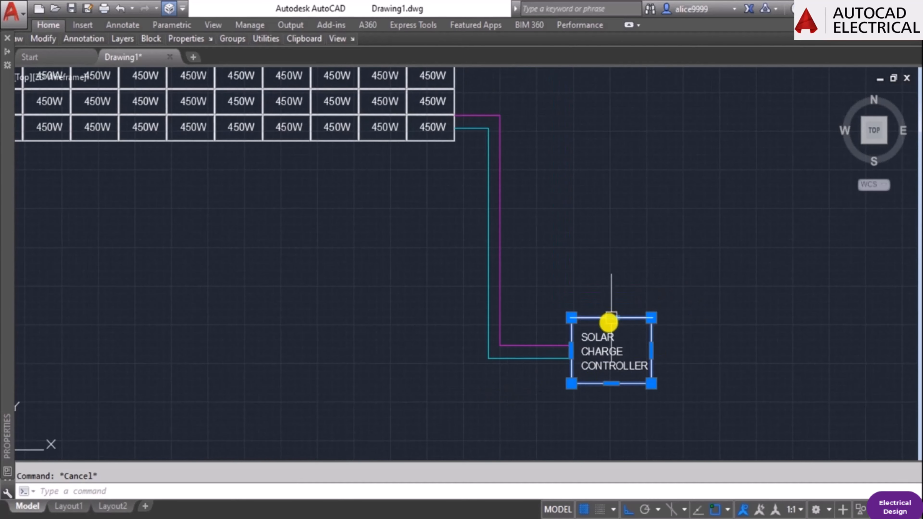
mouse_move(4, 237)
click(142, 83)
click(141, 83)
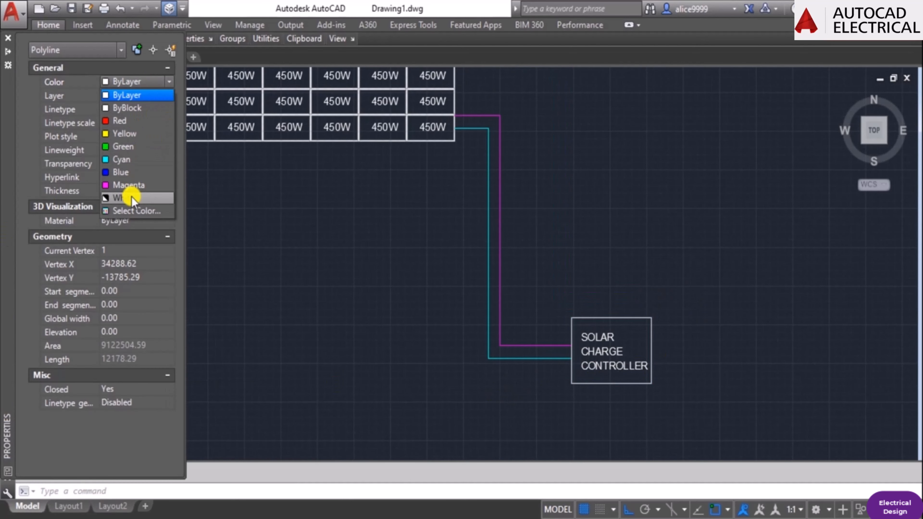
click(125, 147)
key(Escape)
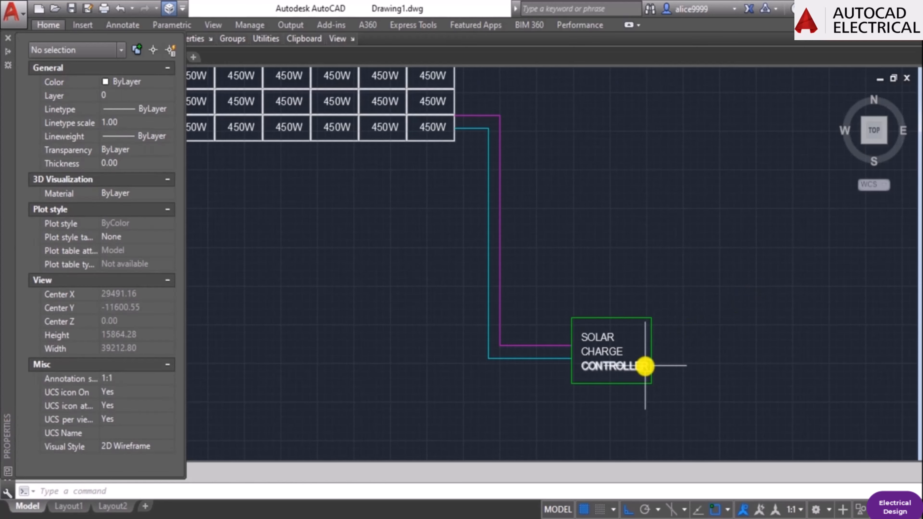
Examine the wiring between the PV modules array and the solar charge controller.
middle_drag(564, 418, 567, 379)
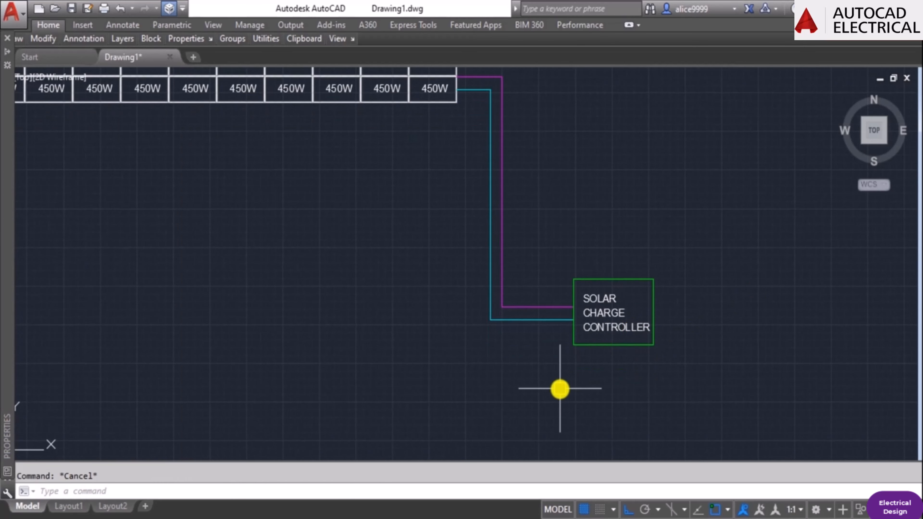
scroll(618, 288, up, 4)
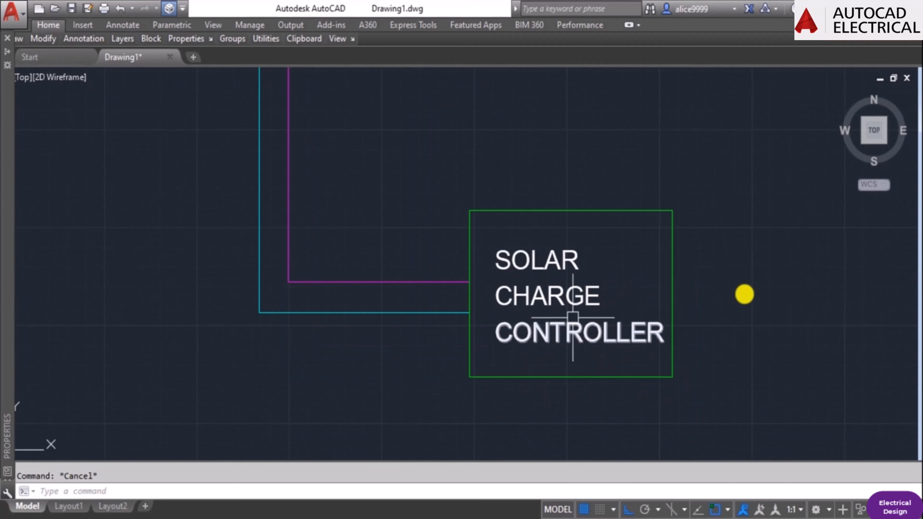
scroll(573, 317, down, 4)
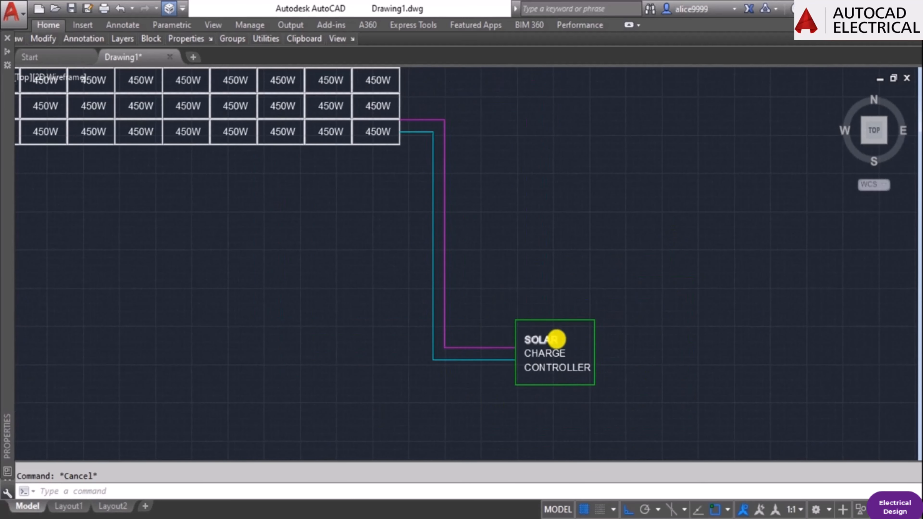
scroll(558, 338, up, 2)
mouse_move(490, 367)
middle_down()
mouse_move(573, 328)
mouse_move(589, 331)
middle_up()
middle_drag(608, 135, 614, 313)
scroll(550, 265, down, 4)
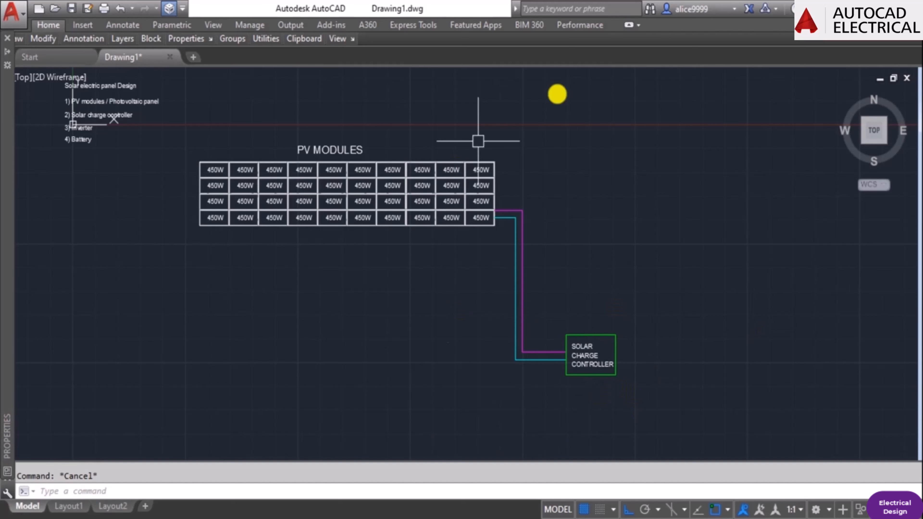
mouse_move(554, 360)
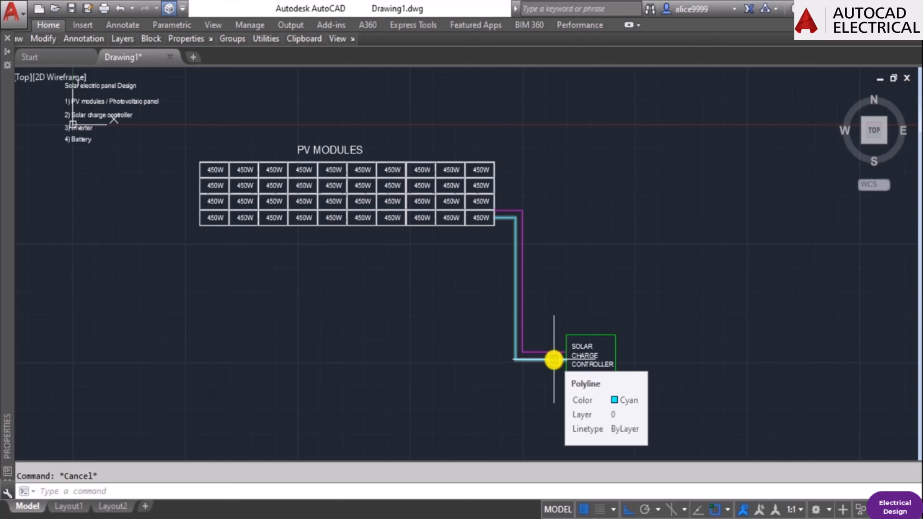
Draw a horizontal output line rightward from the controller rectangle's right edge, level with the magenta wire.
scroll(573, 358, up, 3)
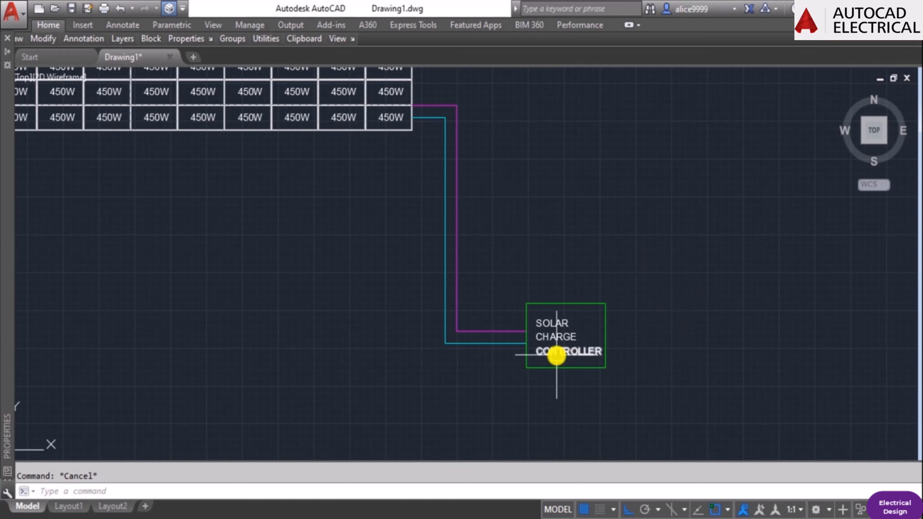
key(Return)
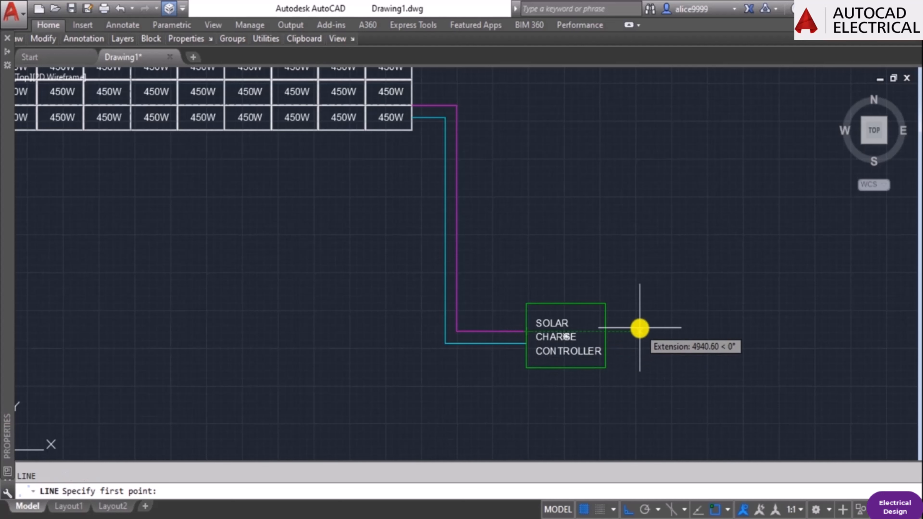
click(606, 331)
key(Escape)
key(Escape)
Copy the output line straight down so the second line is level with the cyan wire.
text(co)
key(Return)
click(694, 332)
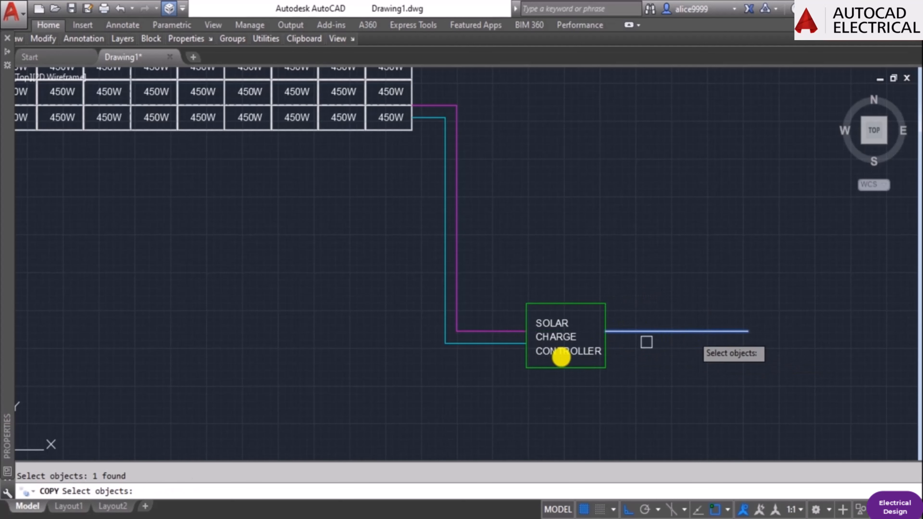
key(Return)
click(526, 332)
click(524, 344)
key(Escape)
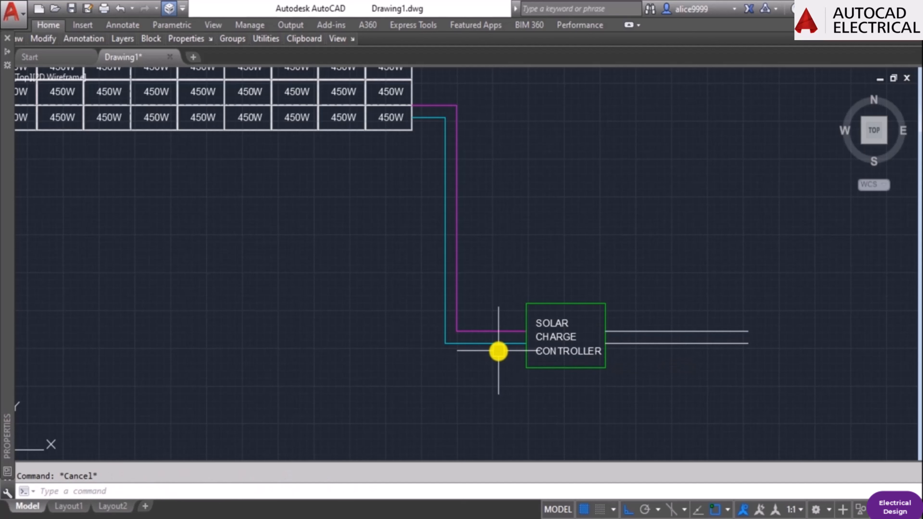
Match the upper output line's properties to the magenta input wire.
text(ma)
key(Return)
click(514, 333)
click(616, 334)
key(Return)
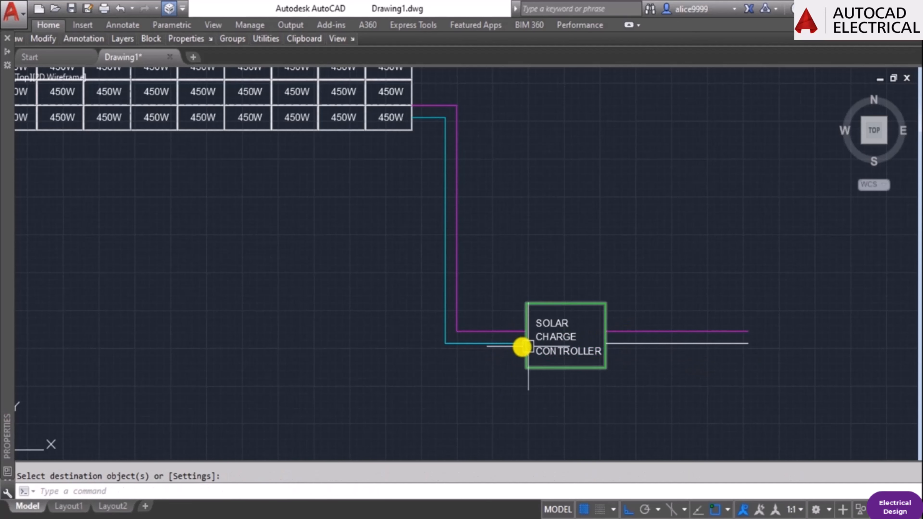
Match the lower output line's properties to the cyan input wire.
key(Return)
click(523, 346)
click(639, 352)
click(628, 340)
key(Escape)
key(Escape)
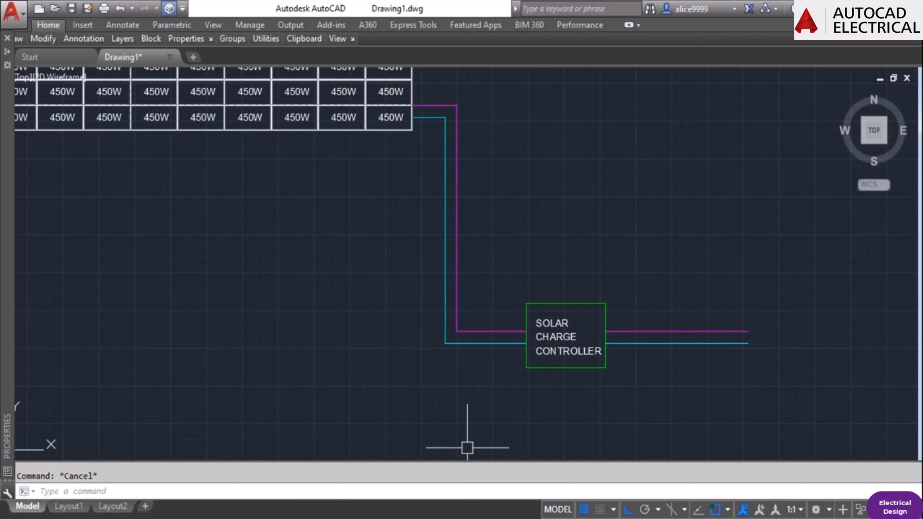
Copy the CONTROLLER text straight down to a spot below the green rectangle.
mouse_move(731, 318)
middle_down()
mouse_move(628, 324)
mouse_move(579, 348)
middle_up()
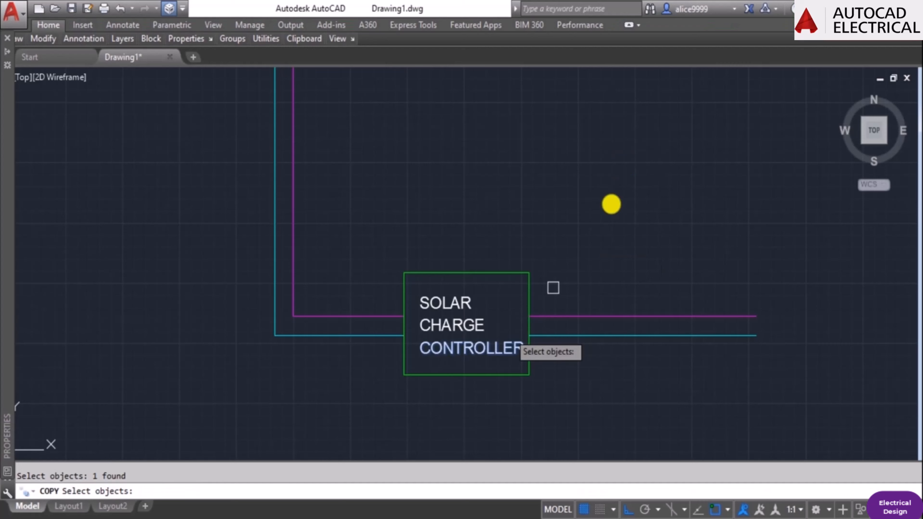
key(Return)
click(622, 161)
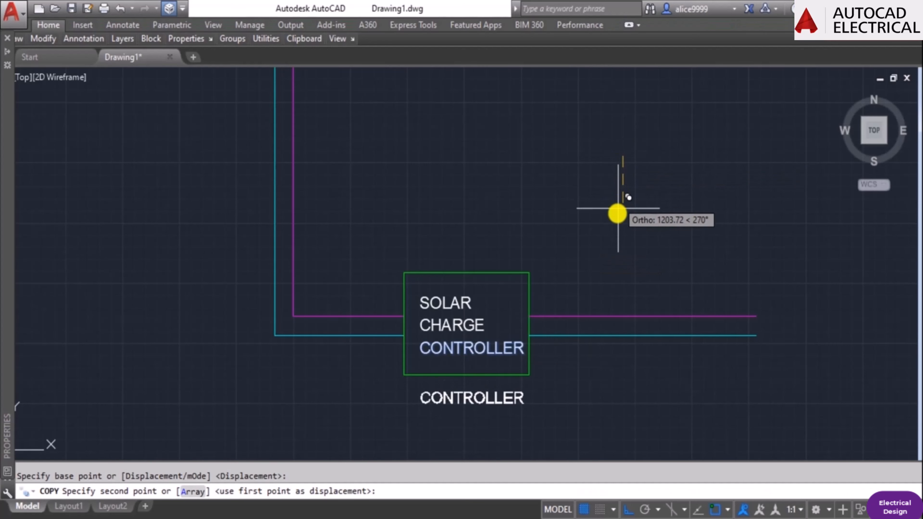
click(620, 218)
key(Escape)
Change the text below the green rectangle to read 18 Kw (230 Volts).
text(ED)
key(Return)
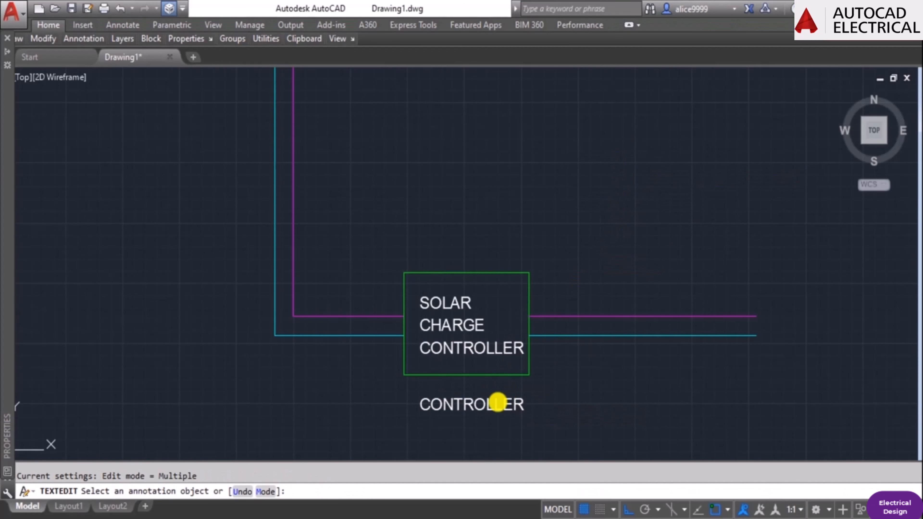
click(497, 402)
text(18 Kw (230 Volts)
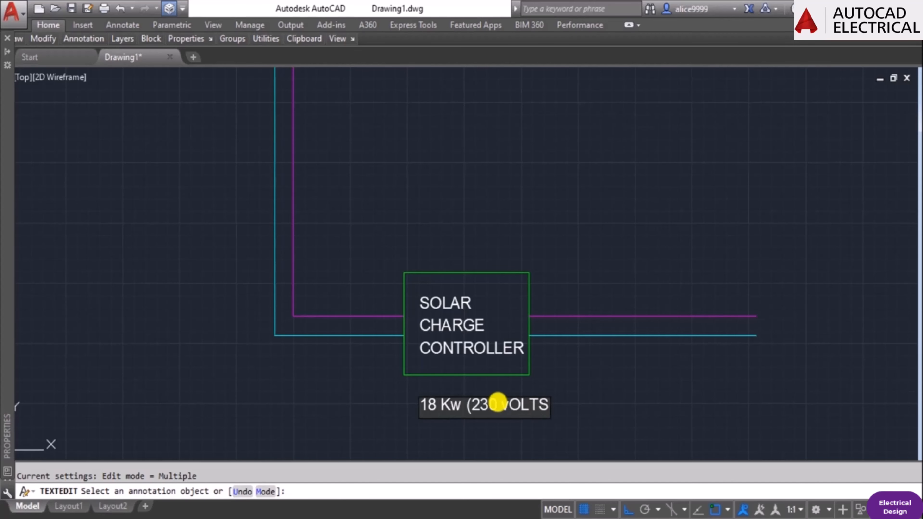
key(Escape)
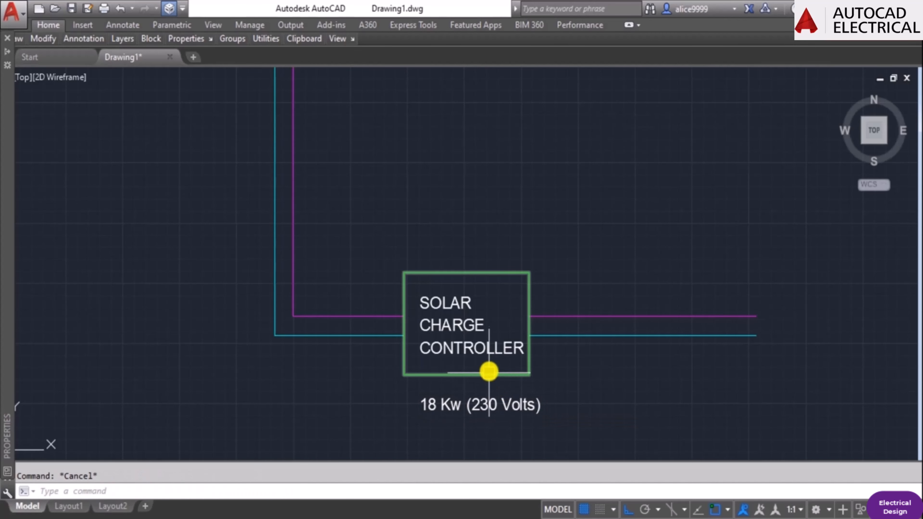
Turn Ortho off and move the 18 Kw (230 Volts) label up and left, close beneath the controller rectangle.
middle_drag(489, 367, 482, 335)
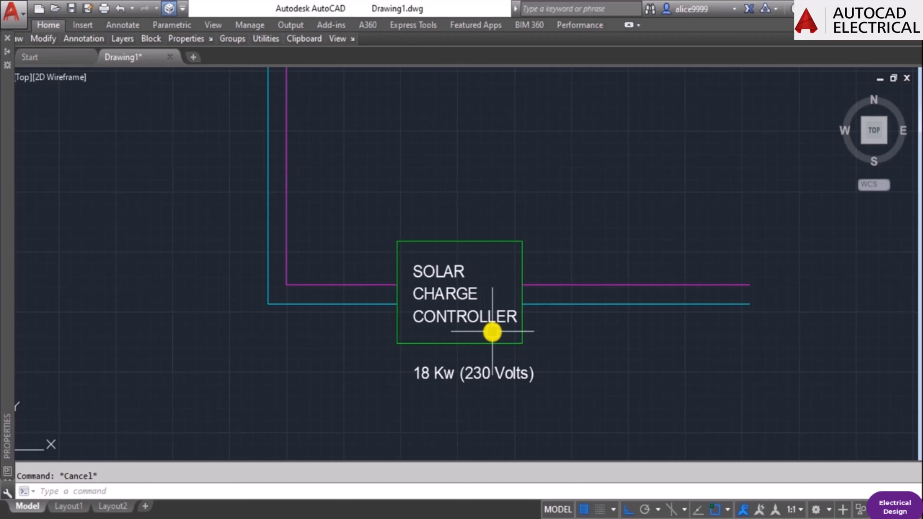
text(co)
key(Return)
key(Escape)
text(m)
key(Return)
click(489, 378)
key(Return)
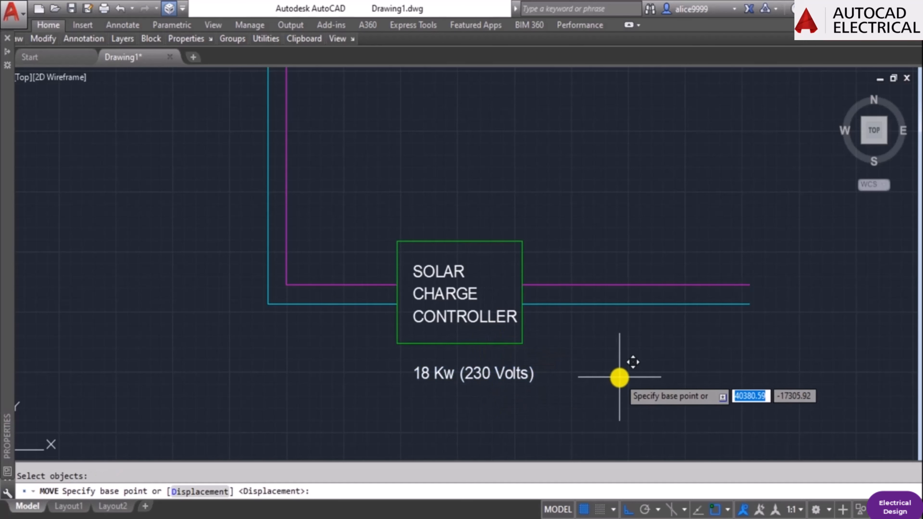
click(620, 377)
key(F8)
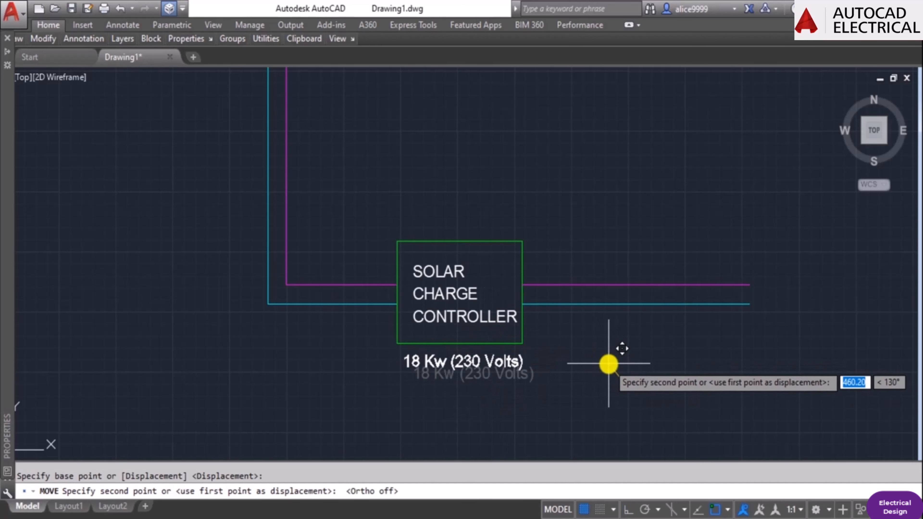
key(Escape)
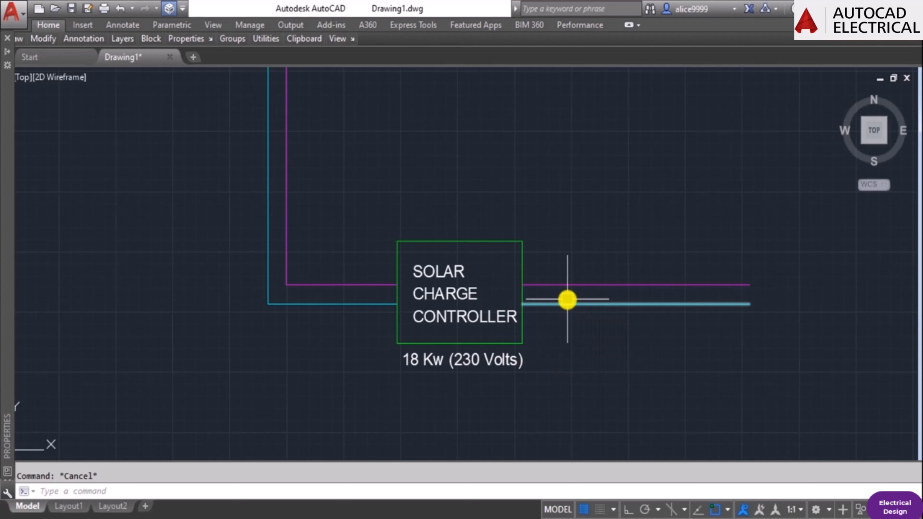
Draw a rectangle larger than the controller's around the right ends of the two output wires.
mouse_move(534, 303)
middle_down()
mouse_move(489, 323)
mouse_move(394, 327)
middle_up()
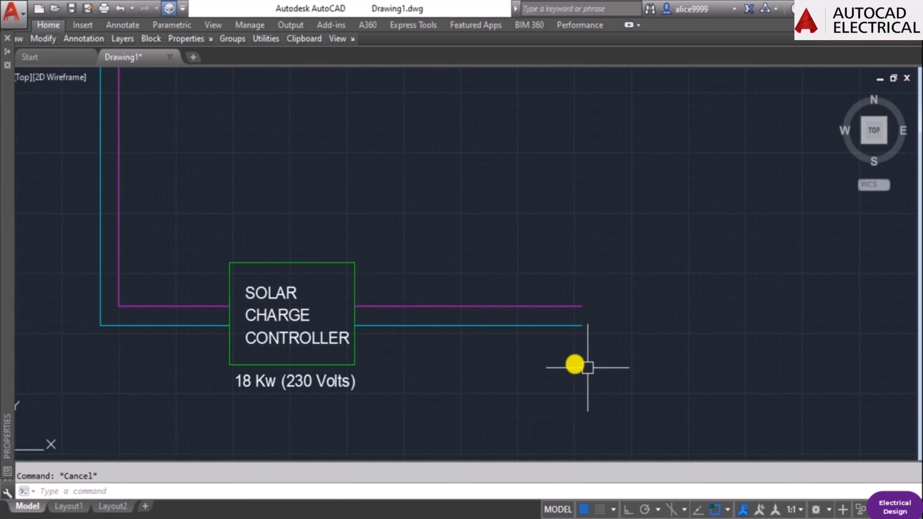
text(rec)
key(Return)
click(566, 232)
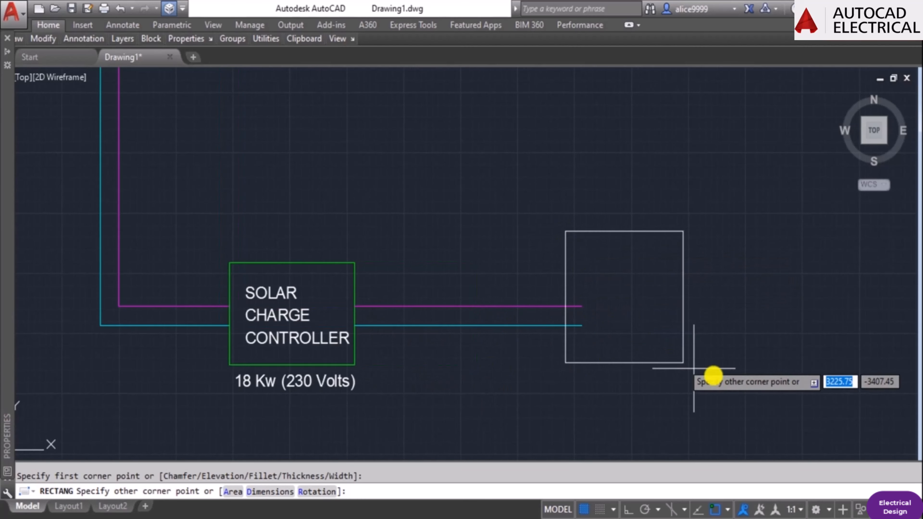
click(774, 402)
key(Escape)
Try matching the two output wires to the new rectangle's properties, and undo the change.
text(ma)
key(Return)
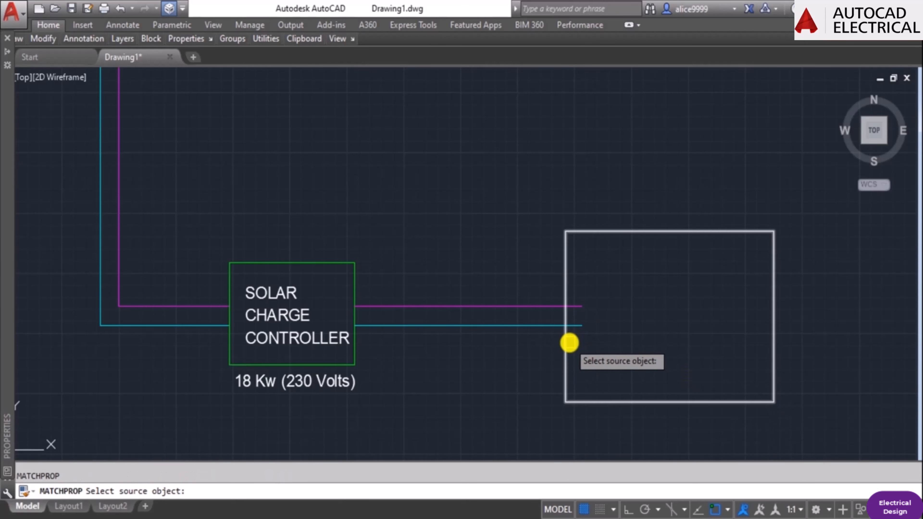
click(568, 342)
click(575, 326)
click(580, 307)
key(Escape)
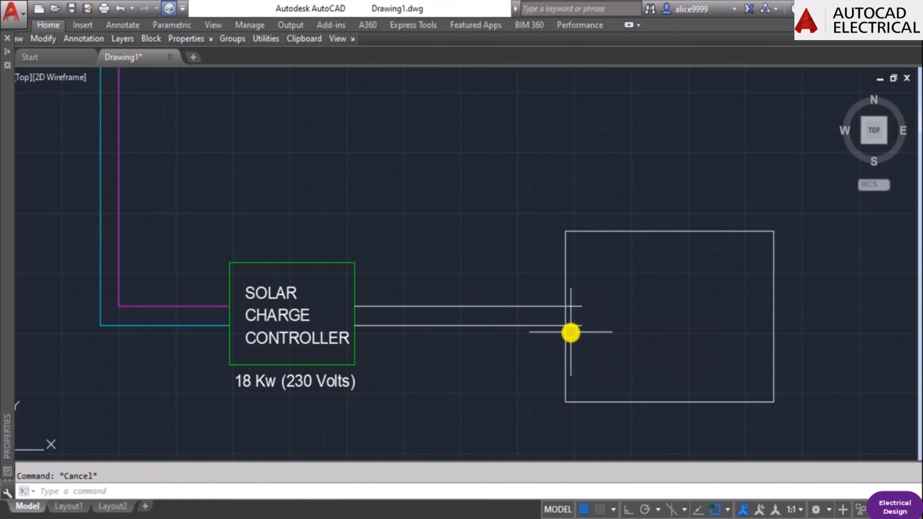
key(ctrl+z)
key(Escape)
text(ma)
key(Return)
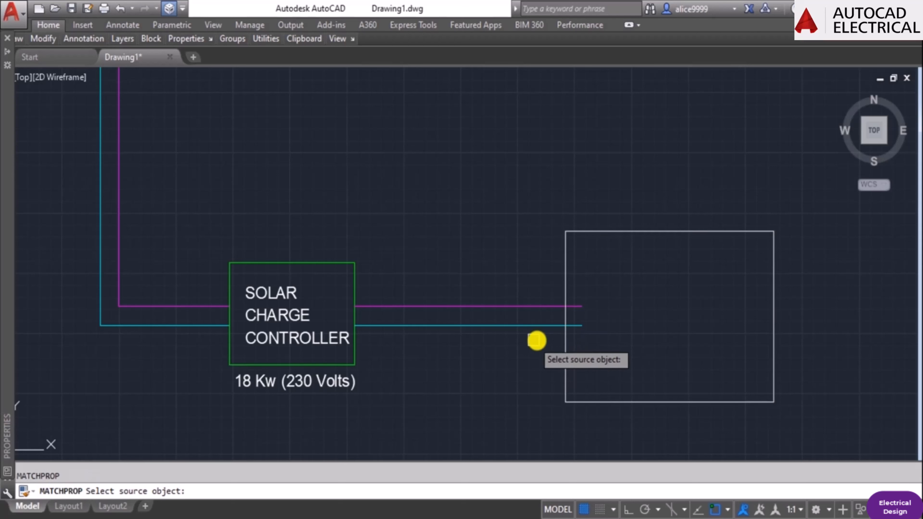
key(Escape)
Trim the two output wire ends inside the new rectangle back to its left edge.
text(tr)
key(Return)
click(566, 347)
key(Return)
click(595, 342)
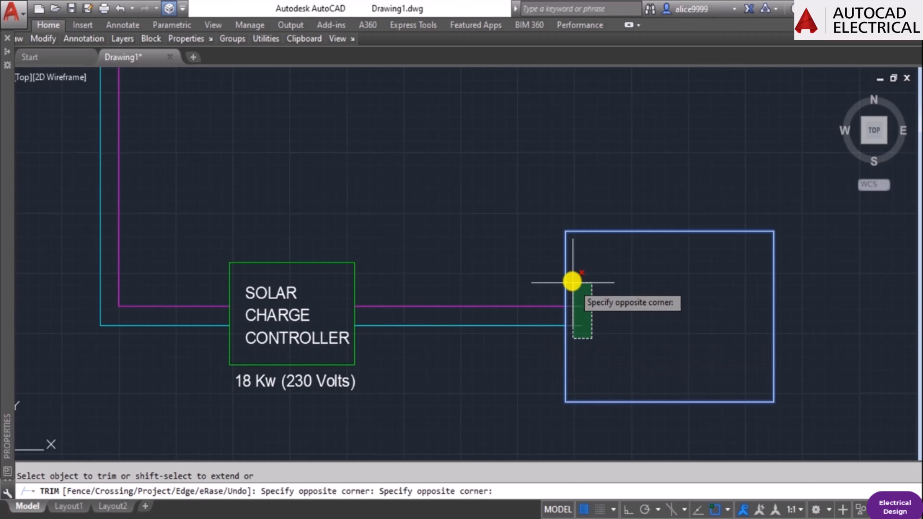
click(571, 278)
key(Escape)
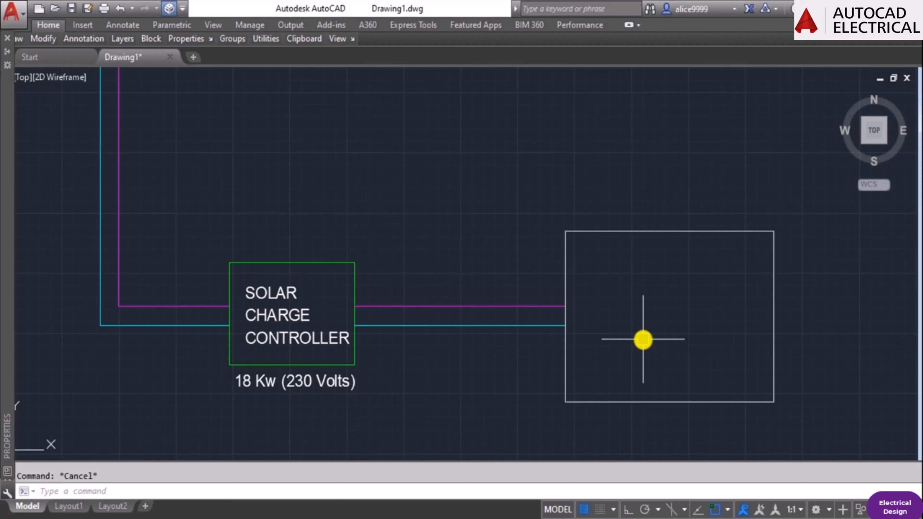
Check the building's total power demand in the Excel workbook Power Demand Calculation.xlsx, and return to the AutoCAD drawing.
scroll(581, 331, down, 2)
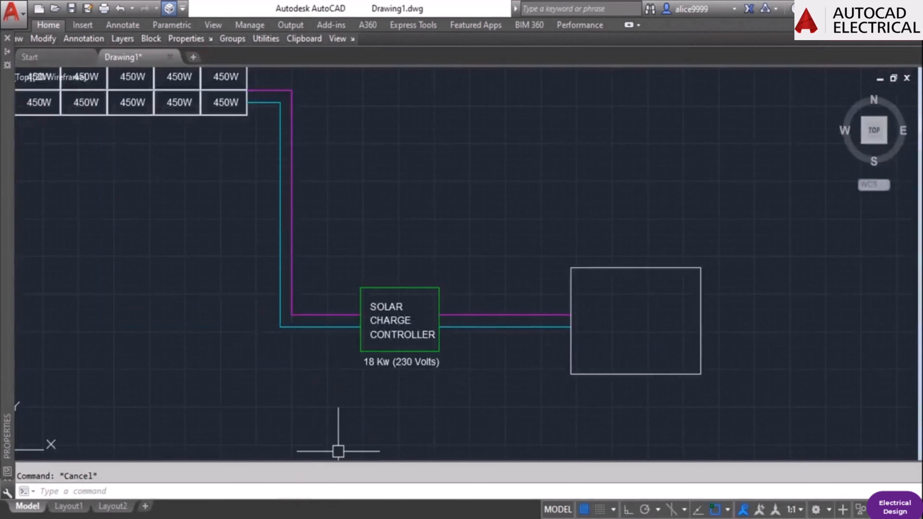
key(alt+Tab)
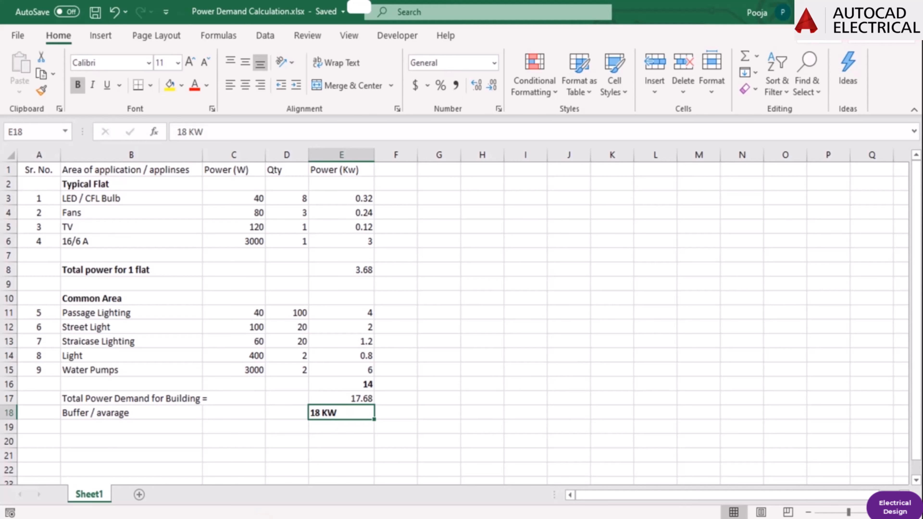
key(alt+Tab)
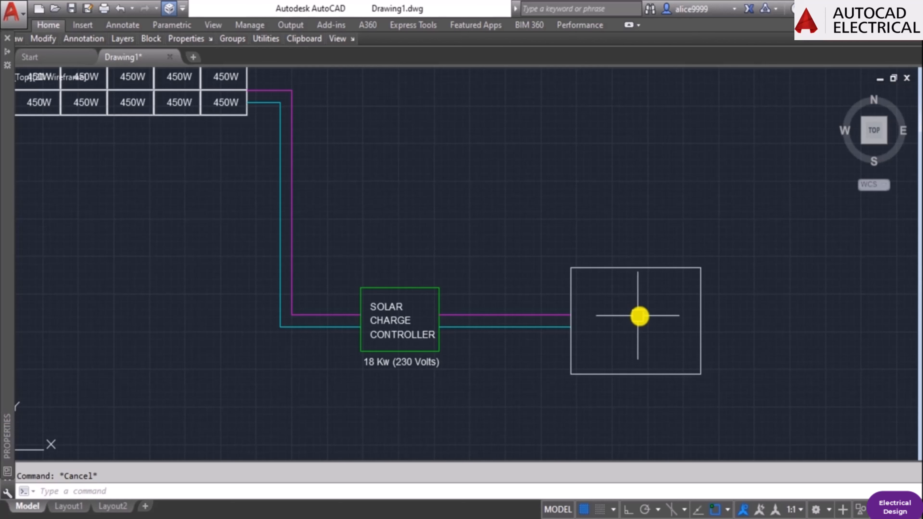
Copy the SOLAR text from the charge controller into the middle of the new rectangle.
middle_drag(620, 320, 623, 258)
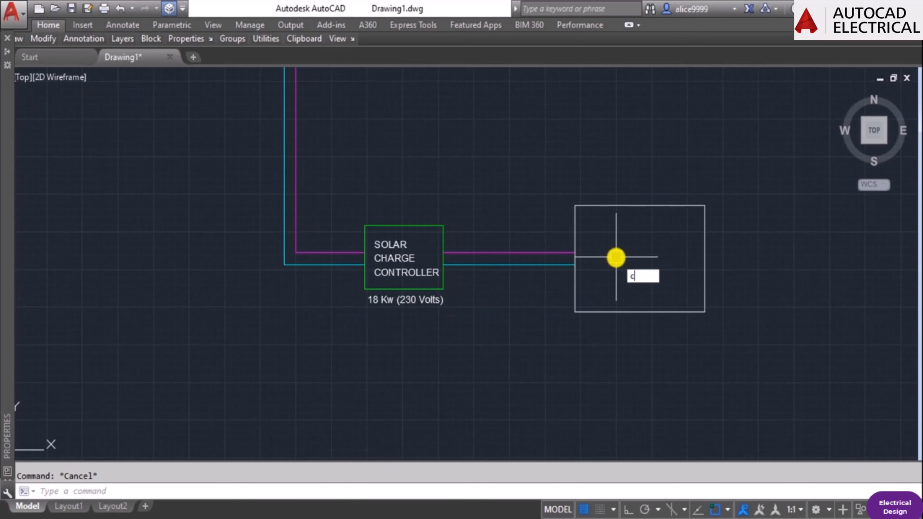
key(Return)
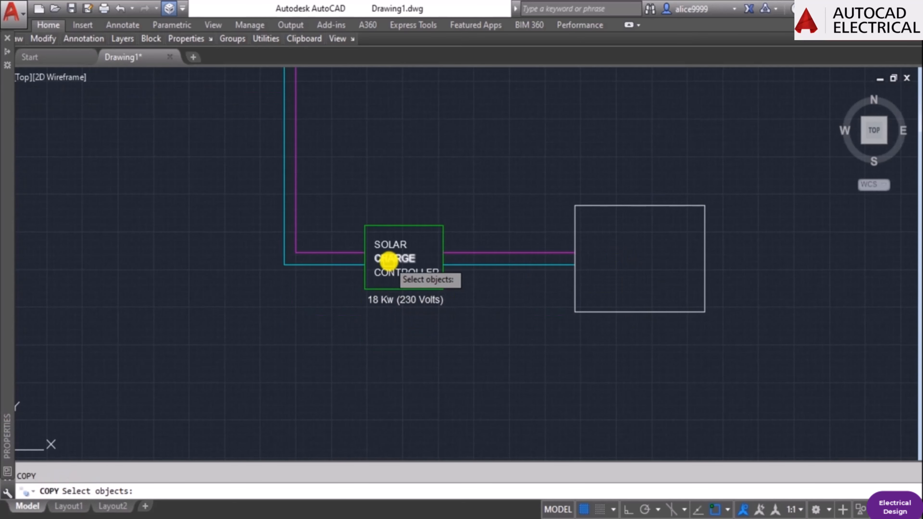
click(383, 248)
key(Return)
click(383, 247)
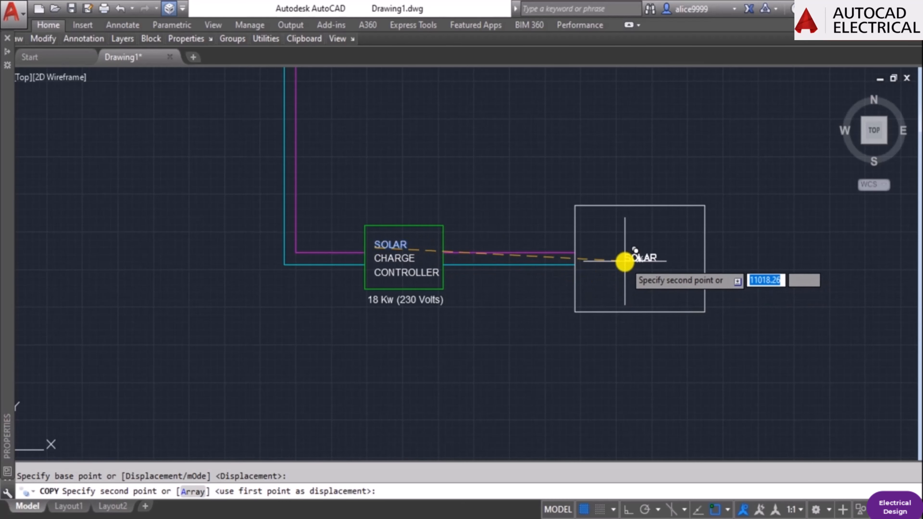
click(624, 263)
key(Return)
key(Return)
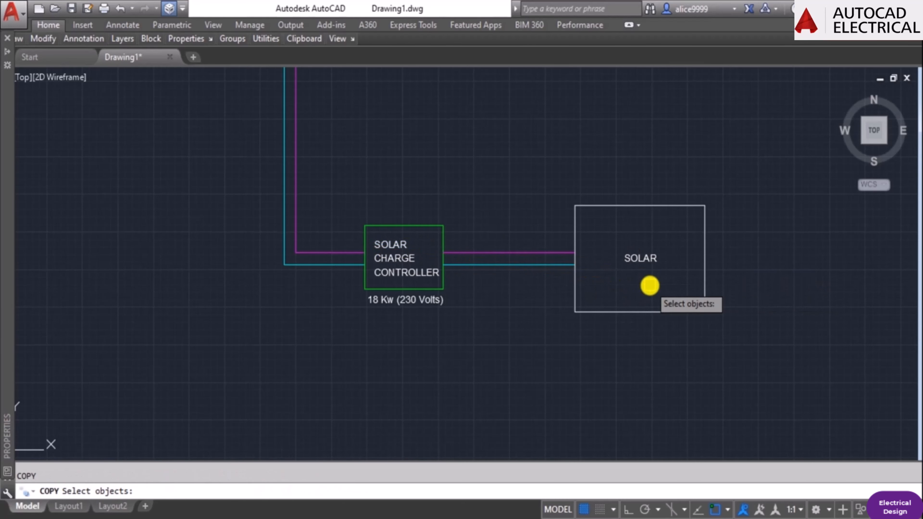
key(Return)
click(634, 267)
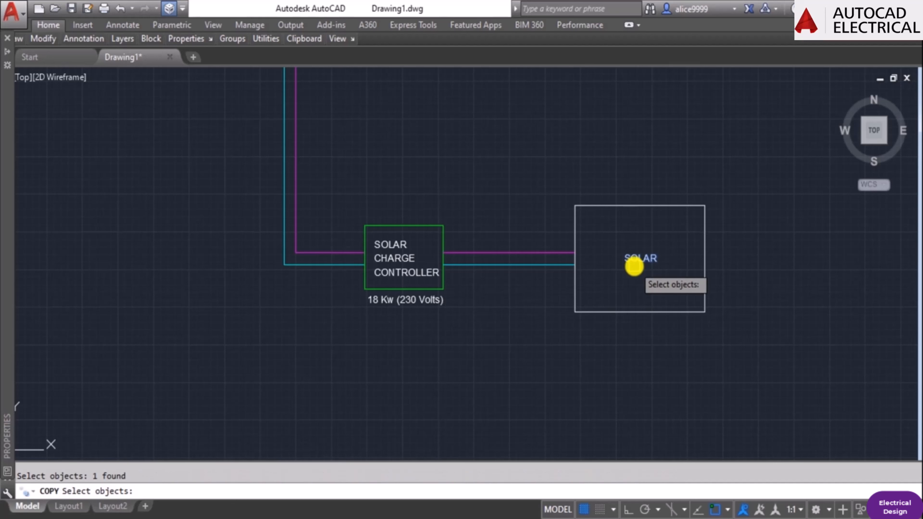
key(Return)
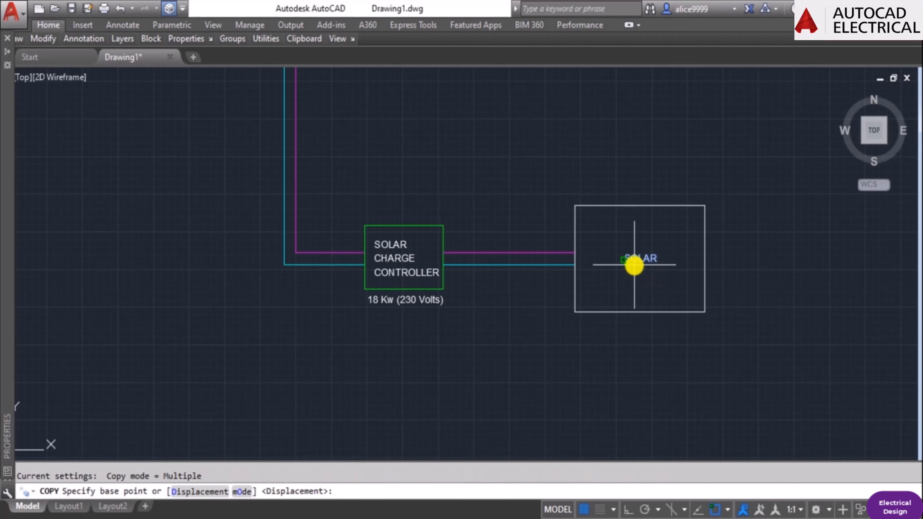
key(Escape)
Replace the copied SOLAR text inside the new rectangle with "invert".
text(ed)
key(Return)
click(644, 258)
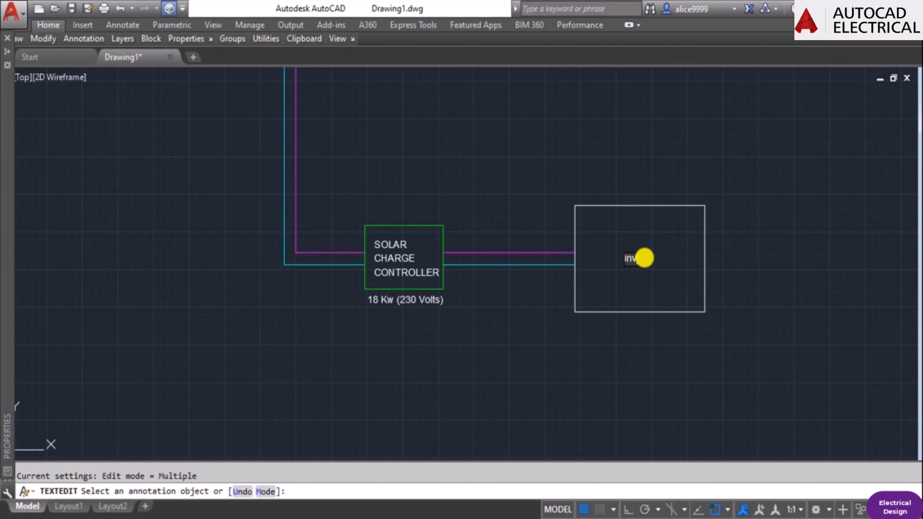
text(invert)
key(Return)
key(Return)
key(Escape)
Complete the label inside the new rectangle so it reads "inverter".
text(ed)
key(Return)
scroll(644, 258, up, 2)
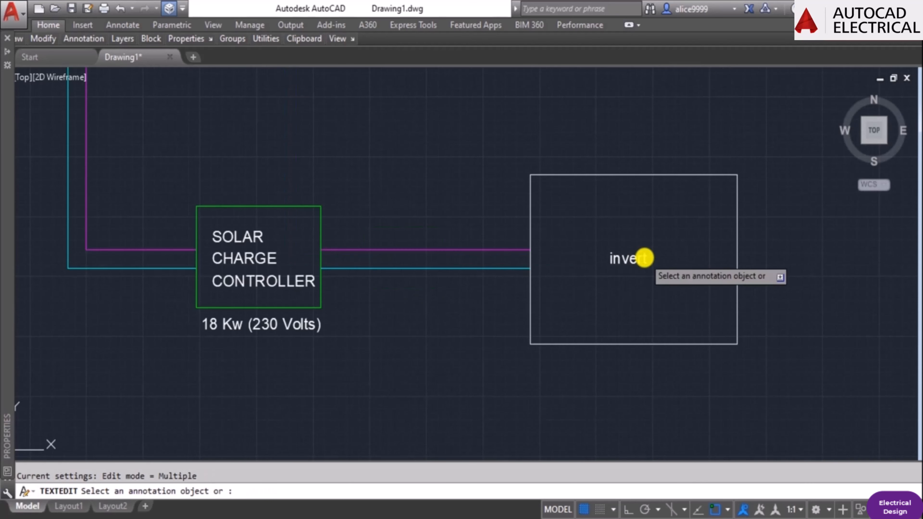
click(644, 258)
text(er)
key(Return)
key(Escape)
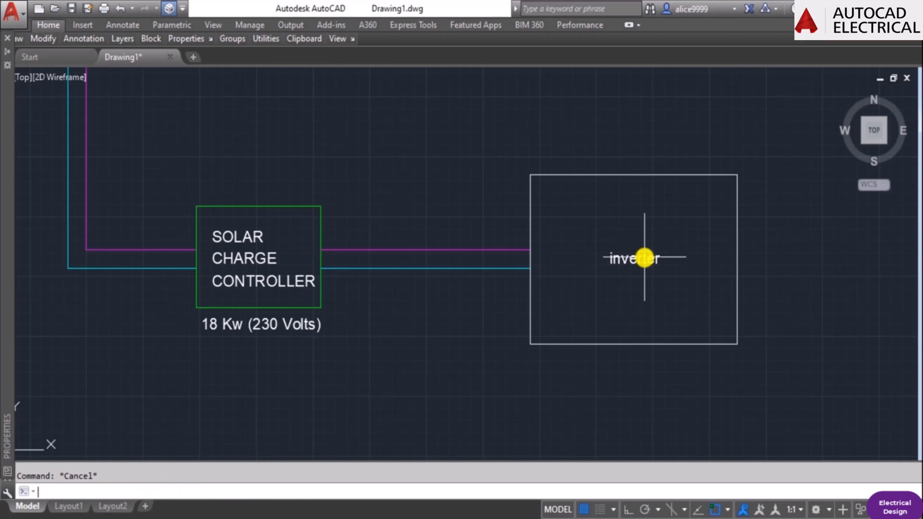
Rewrite the label inside the new rectangle in capitals as INVERTER.
text(ed)
key(Return)
click(645, 258)
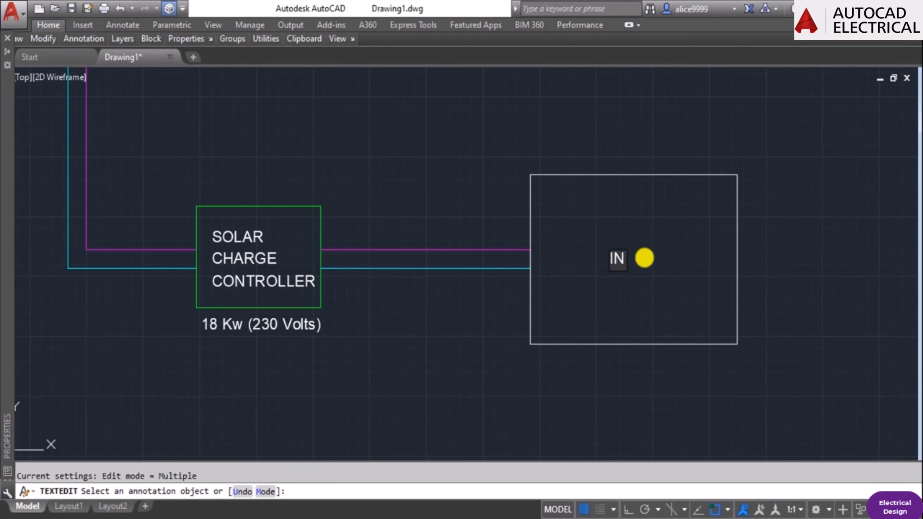
key(Return)
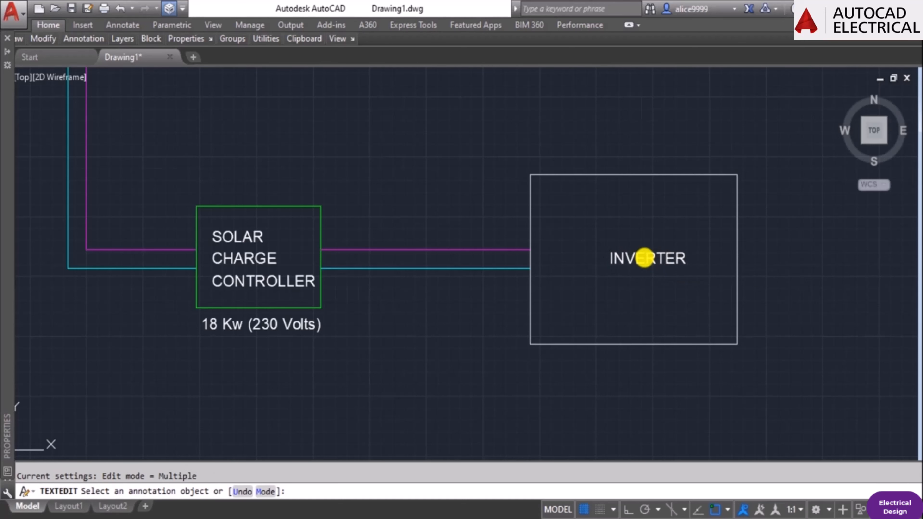
key(Escape)
Move the INVERTER label slightly so it sits centred inside its rectangle.
text(m)
key(Return)
click(644, 258)
key(Return)
click(660, 102)
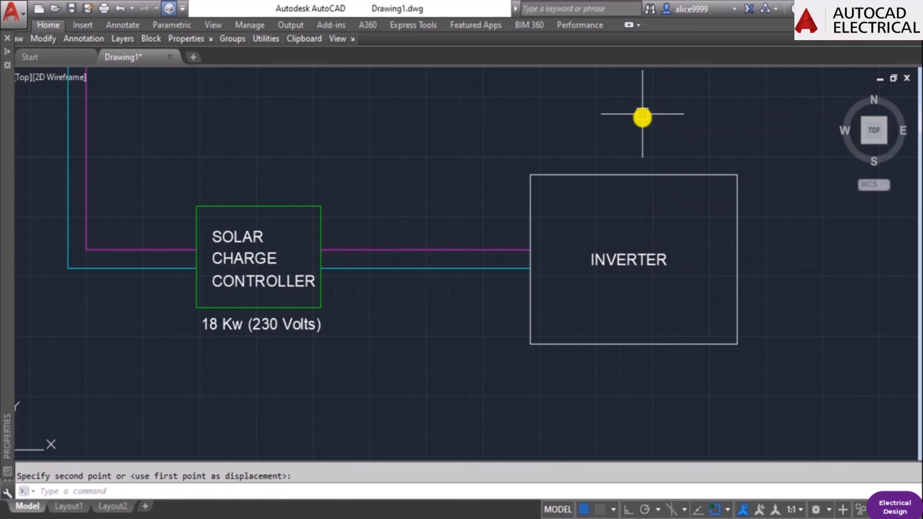
click(642, 120)
key(Escape)
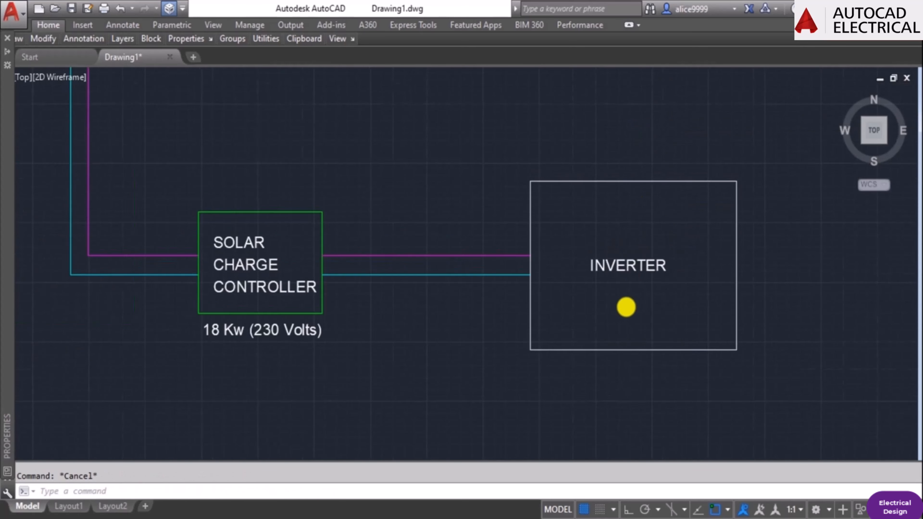
Copy the "18 Kw (230 Volts)" label from under the charge controller to just below the inverter rectangle.
scroll(624, 305, down, 2)
mouse_move(628, 275)
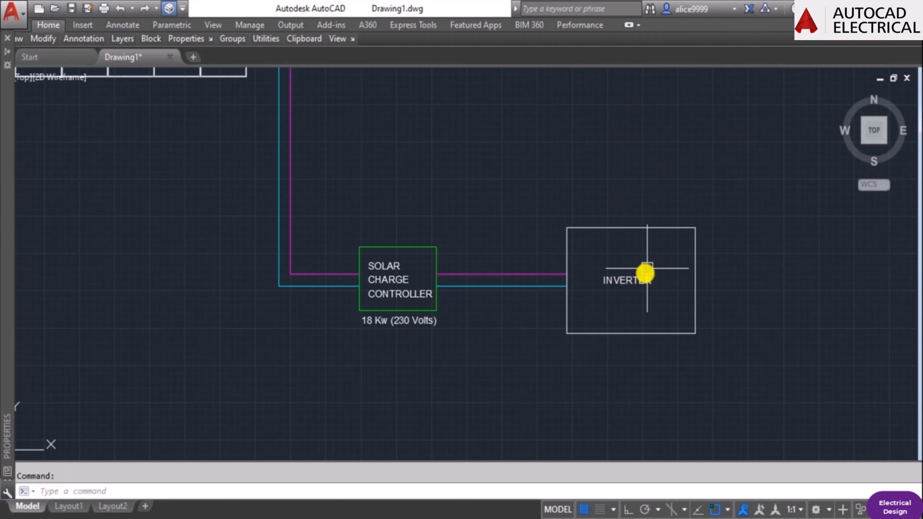
middle_drag(610, 338, 637, 276)
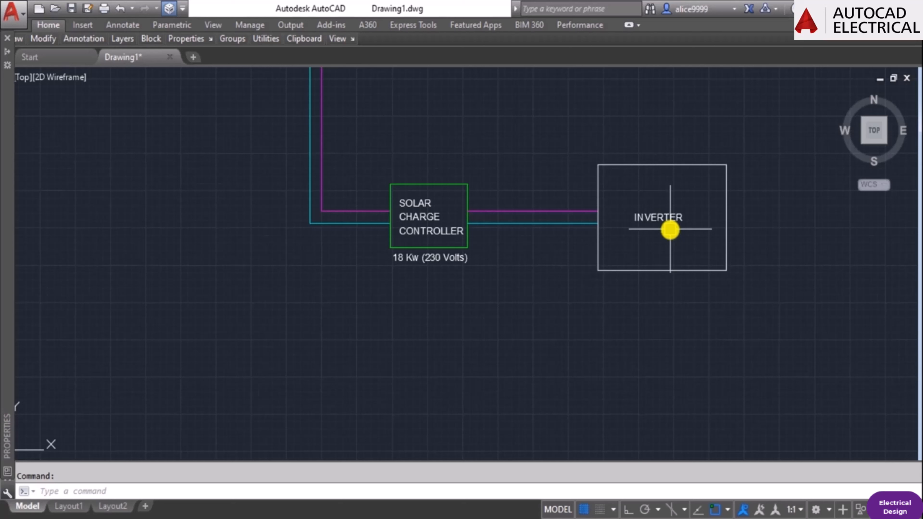
mouse_move(666, 225)
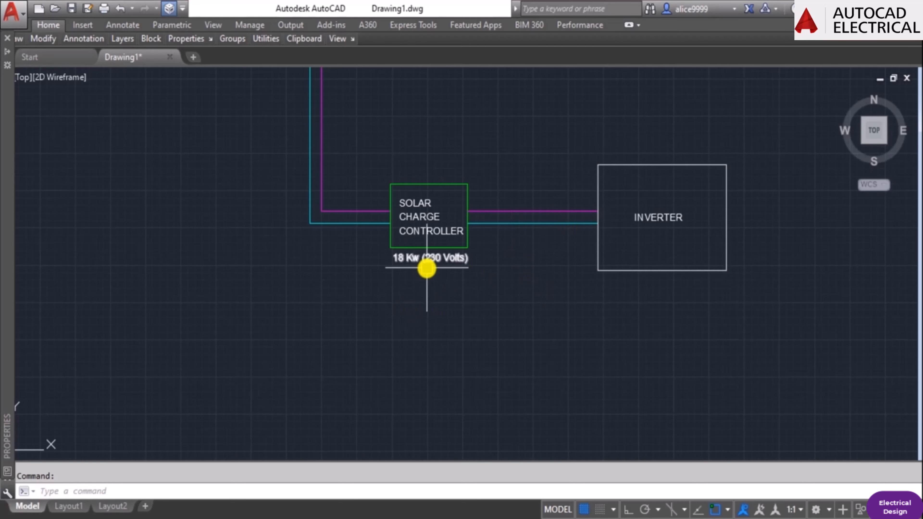
text(co)
key(Return)
click(407, 259)
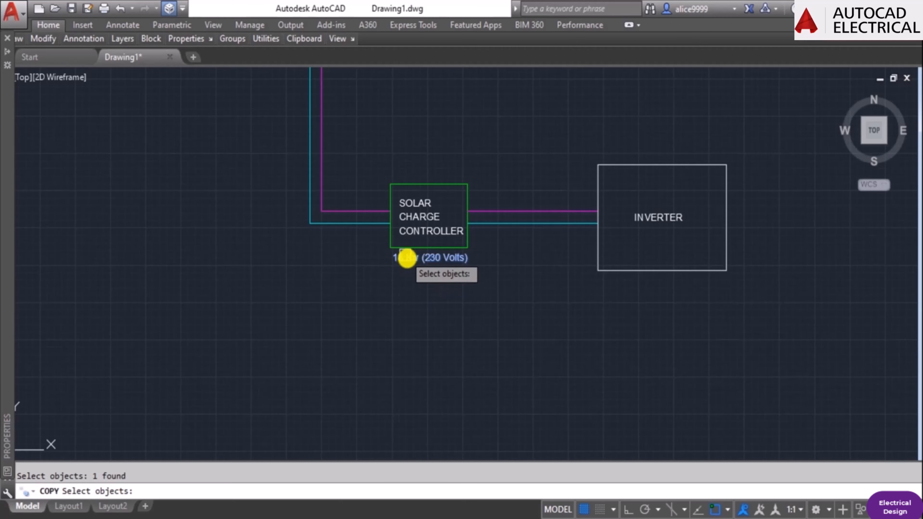
key(Return)
click(393, 261)
scroll(639, 294, up, 2)
click(627, 291)
key(Escape)
key(Escape)
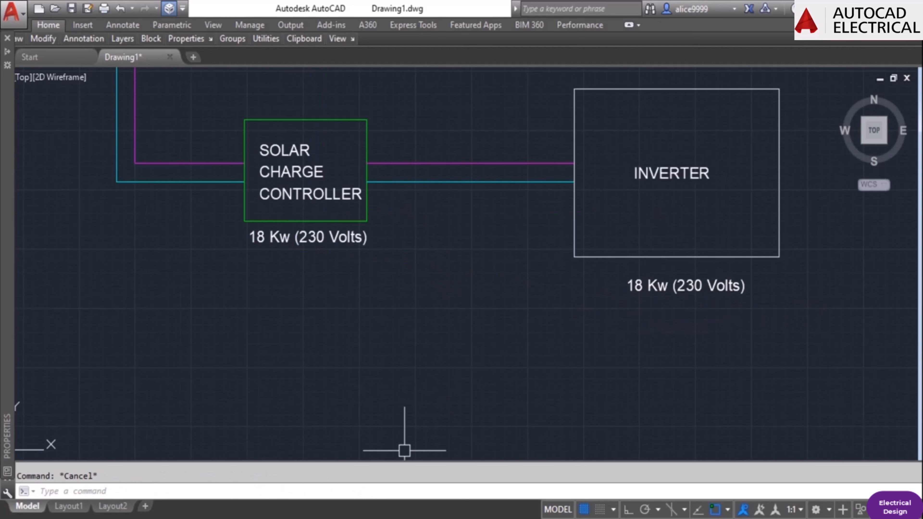
Calculate 18 × 1.3 in the Windows Calculator for the inverter rating, and return to the AutoCAD drawing.
click(382, 518)
key(Escape)
text(18)
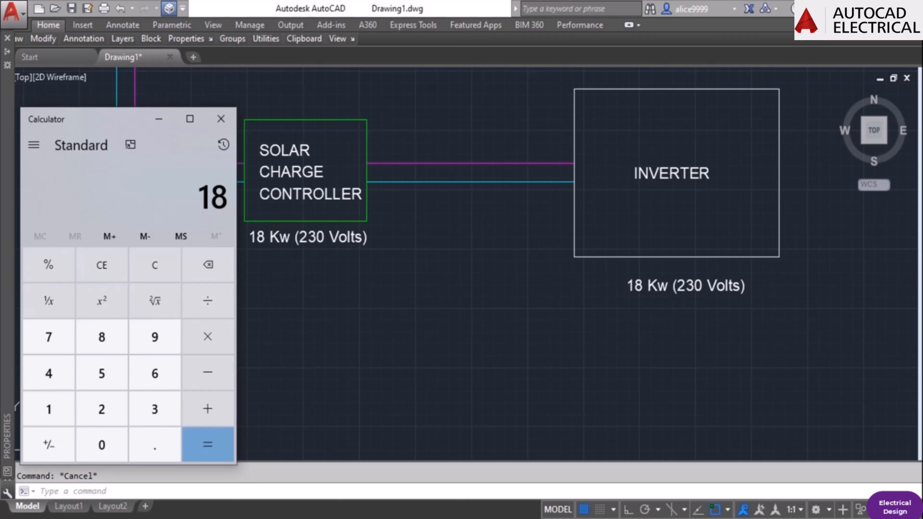
key(asterisk)
text(1.3)
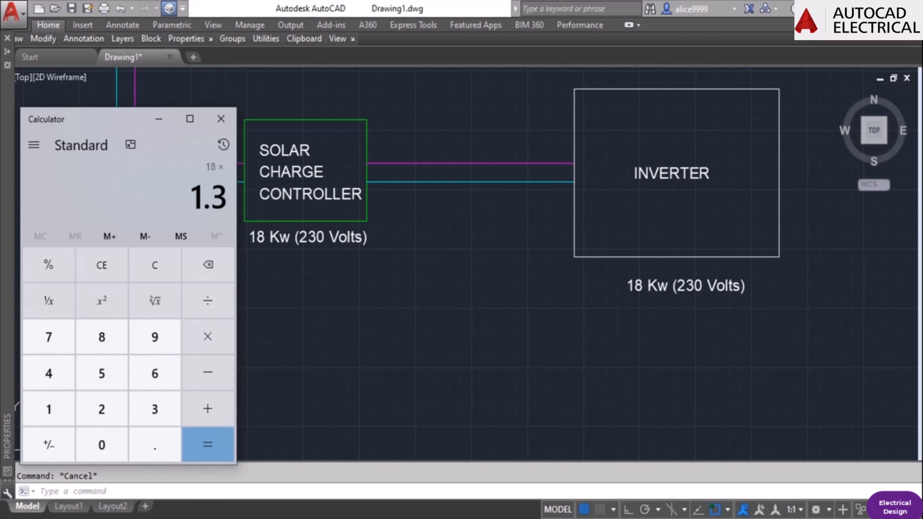
key(Return)
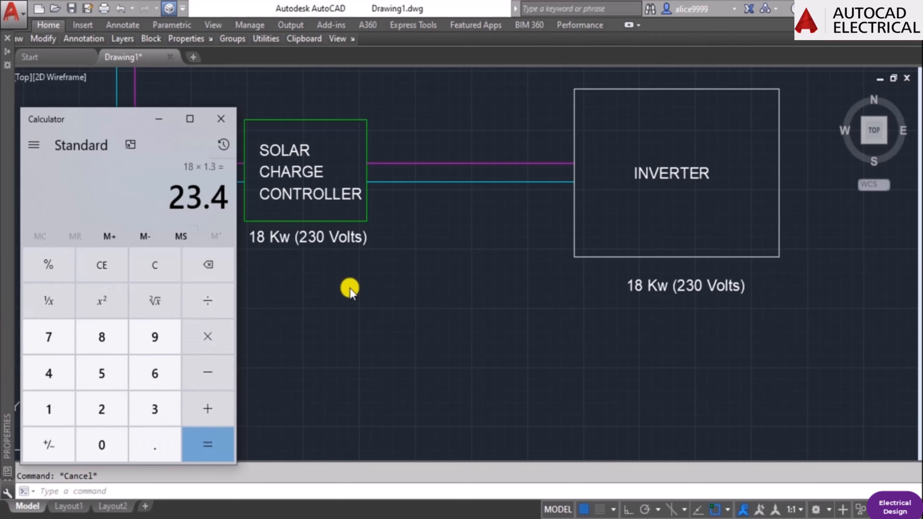
click(350, 289)
Change the rating text under the inverter rectangle to "24 Kw", removing the voltage in brackets.
text(ed)
key(Return)
click(658, 287)
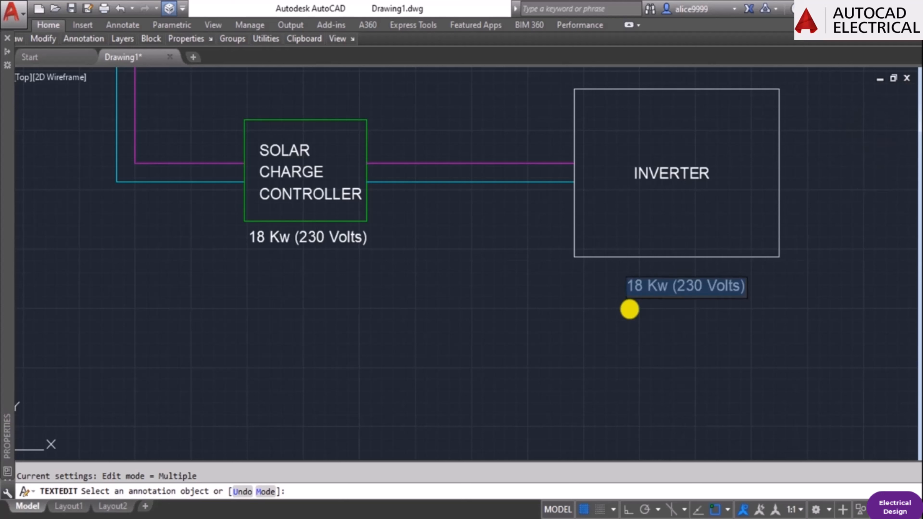
key(Left)
key(Delete)
key(Delete)
text(24)
key(Right)
key(Right)
key(Right)
key(Right)
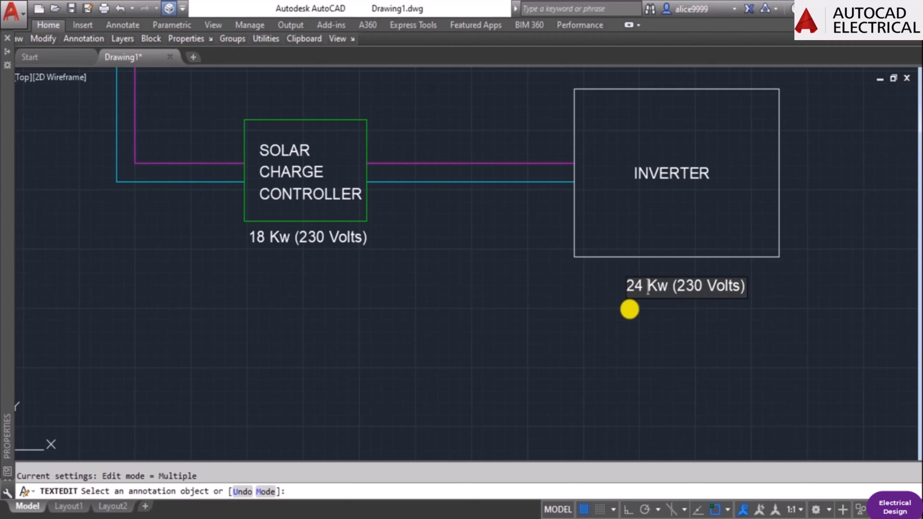
key(Delete)
key(Delete)
key(Delete)
key(Delete)
key(Delete)
key(Delete)
key(Delete)
key(Delete)
key(Delete)
key(Delete)
key(Delete)
key(Return)
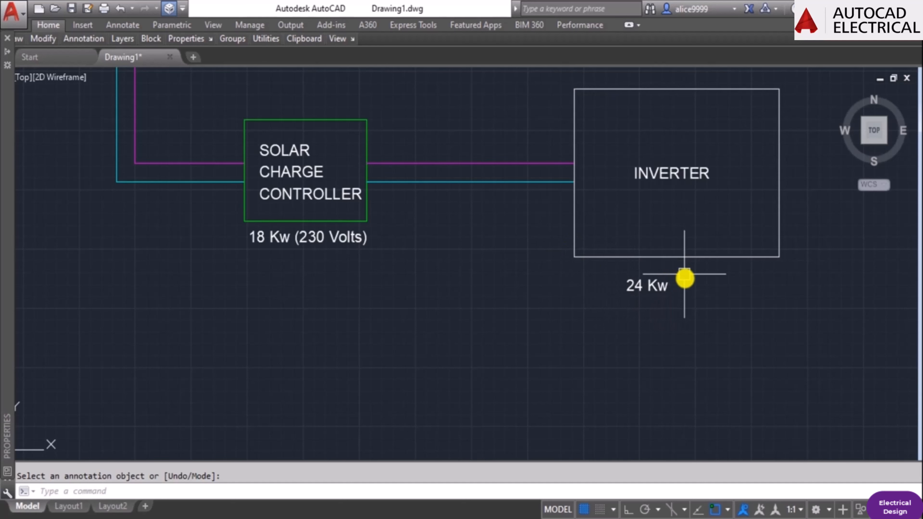
text(m)
key(Return)
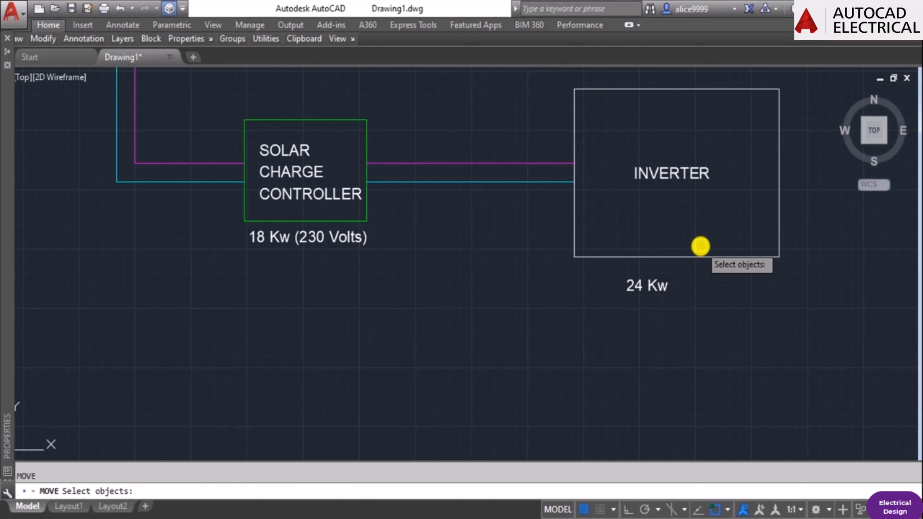
key(Escape)
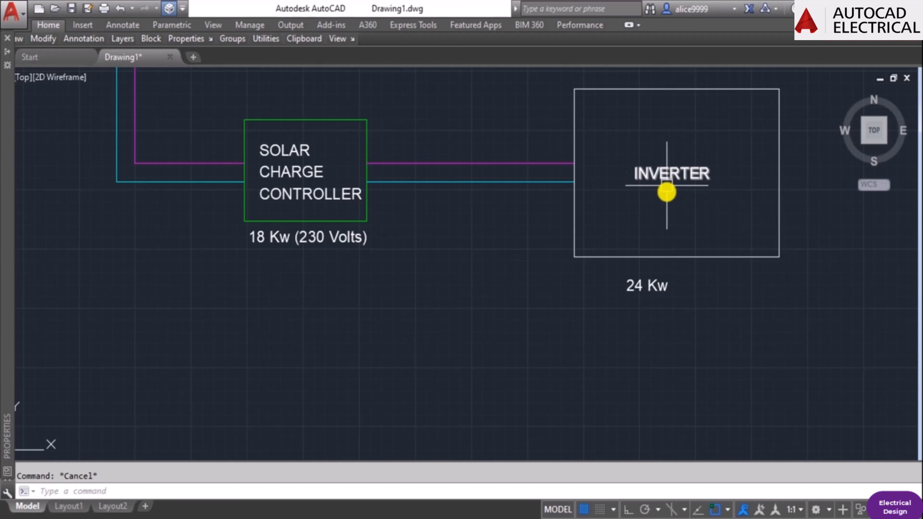
Copy the two wires between the charge controller and the inverter to the empty area below them.
double_click(689, 228)
scroll(689, 261, down, 2)
middle_drag(690, 261, 580, 272)
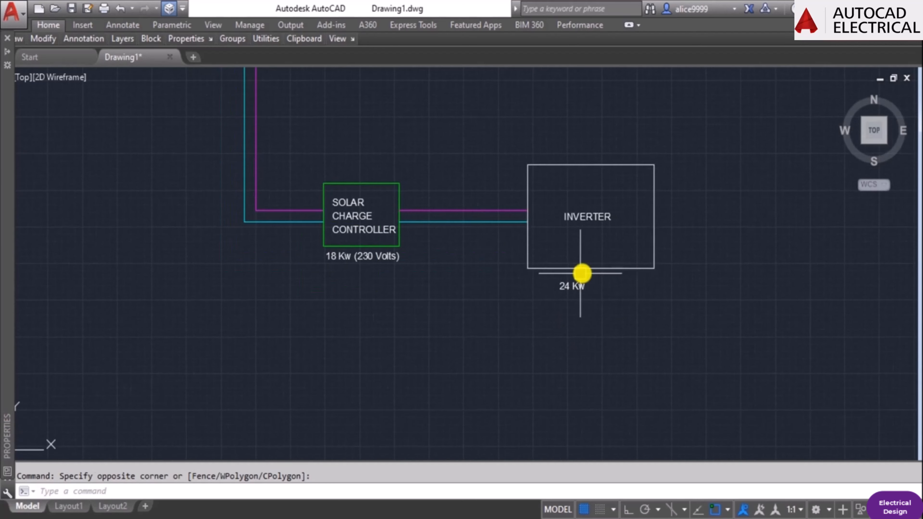
key(Escape)
text(CO)
key(Return)
click(505, 239)
click(449, 189)
key(Return)
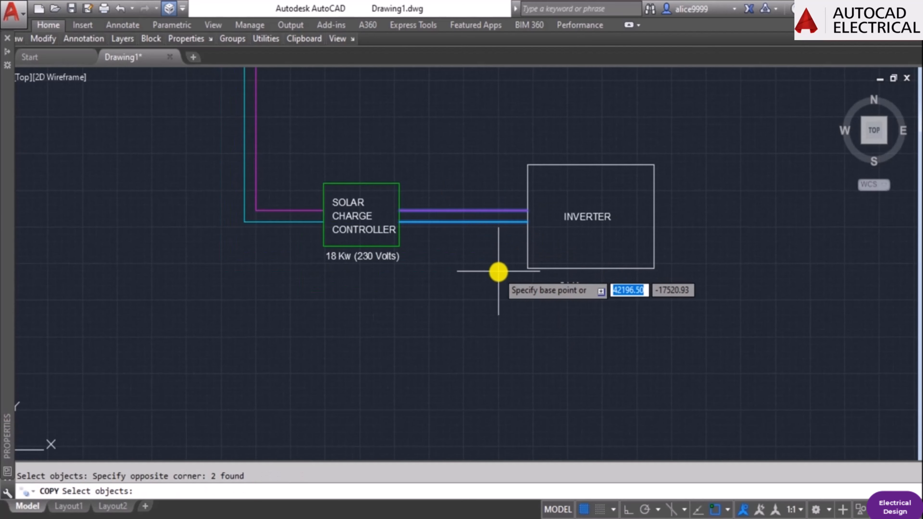
click(499, 272)
click(523, 413)
key(Escape)
key(Escape)
Rotate the two copied wires by 90 degrees so they run vertically.
text(RO)
key(Return)
click(510, 396)
click(486, 340)
key(Return)
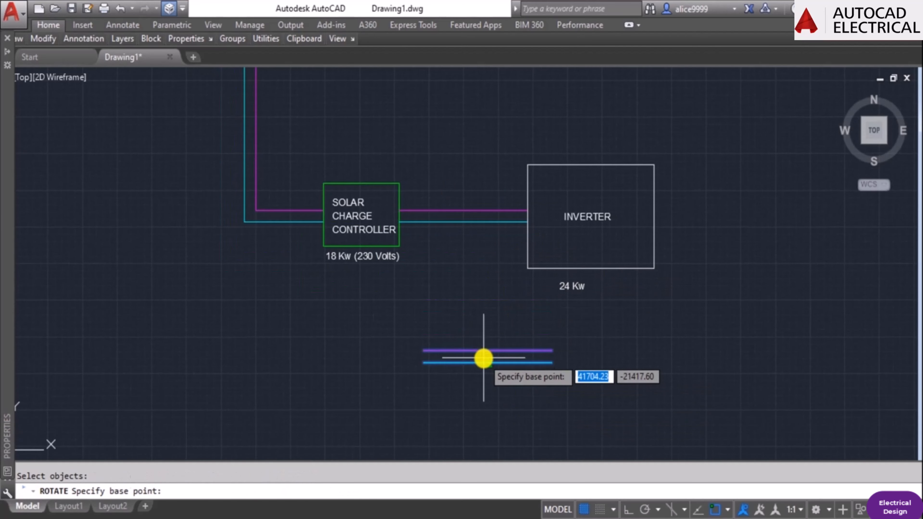
click(484, 358)
text(90)
key(Return)
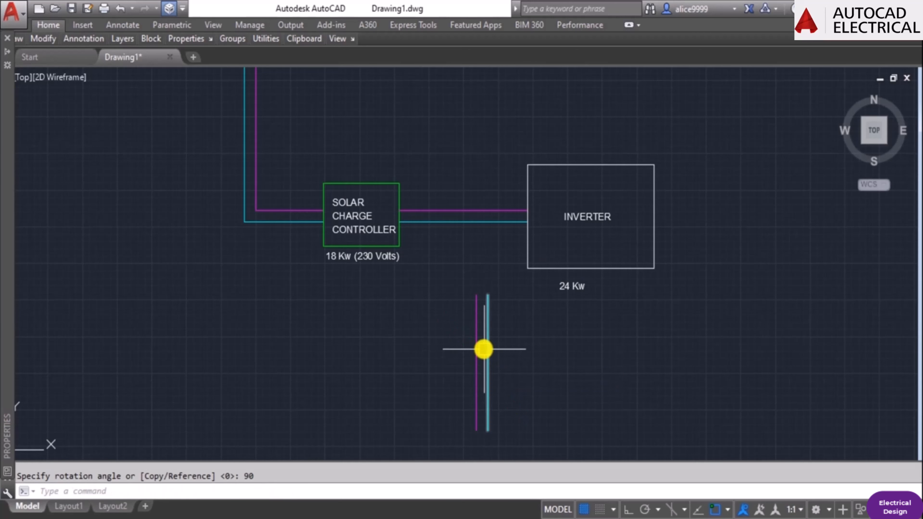
Move the two vertical wires so their upper ends meet the inverter rectangle's bottom edge, right of its centre.
key(Escape)
text(M)
key(Return)
text(P)
key(Return)
key(Return)
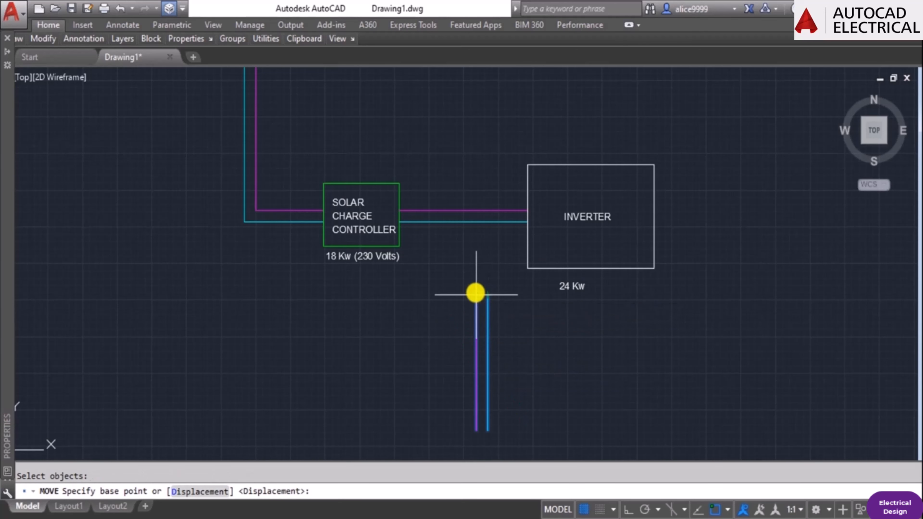
click(476, 296)
click(617, 270)
Shorten the two wires below the inverter by stretching their lower ends straight up with Ortho on.
middle_drag(659, 412, 651, 379)
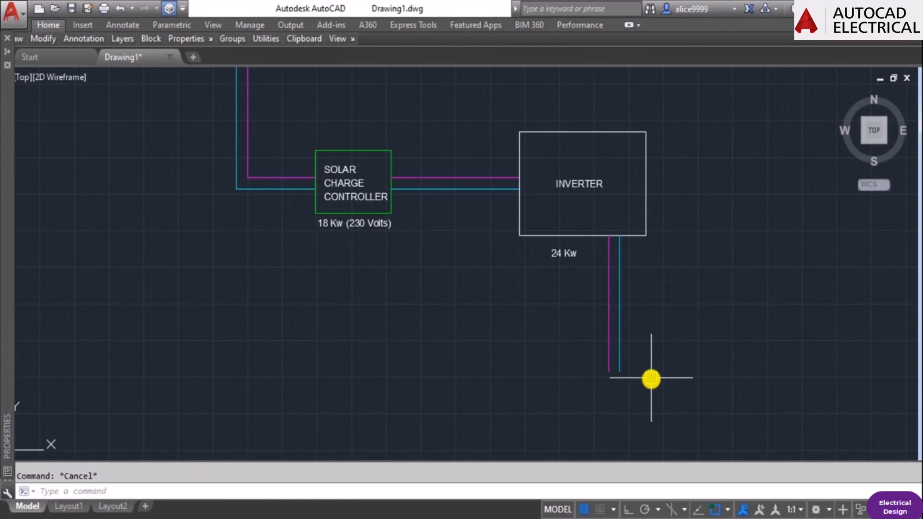
text(S)
key(Return)
click(652, 379)
click(532, 342)
key(Return)
click(671, 352)
key(F8)
click(653, 304)
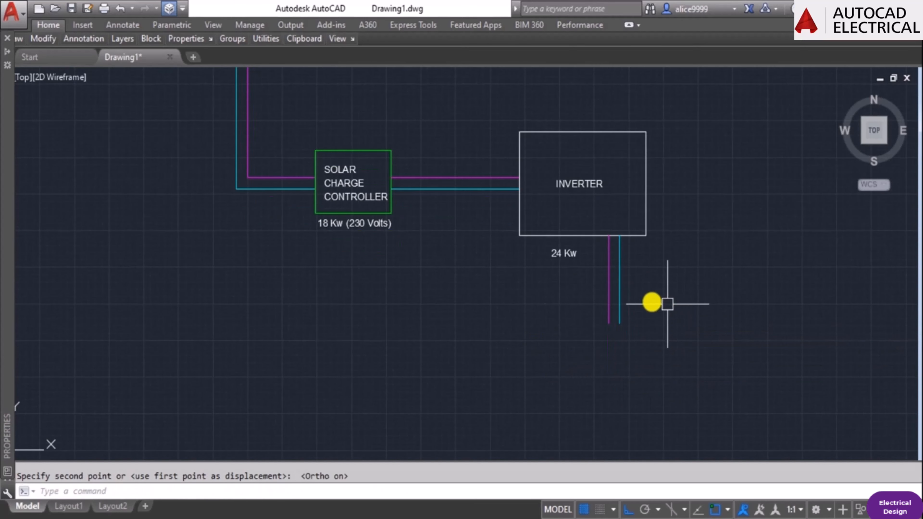
Copy the inverter rectangle straight down to the lower ends of the two vertical wires.
key(Escape)
text(co)
click(647, 229)
key(Return)
click(697, 243)
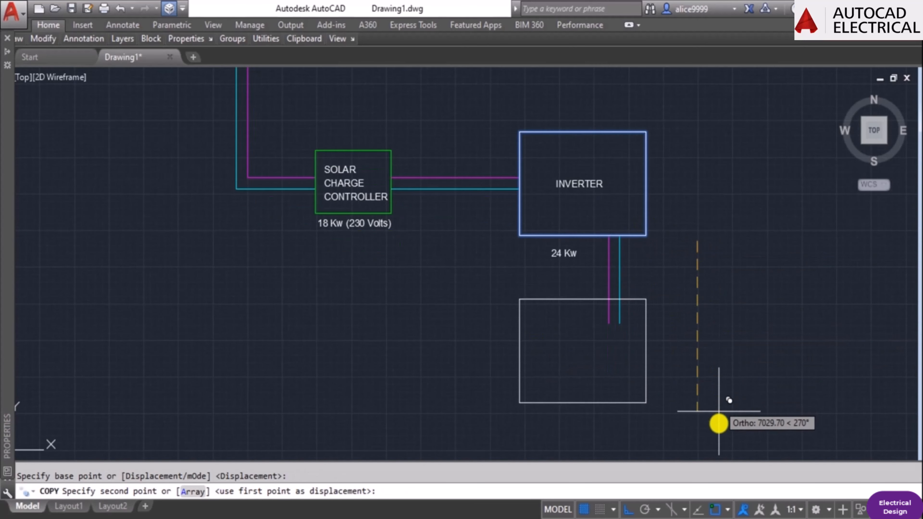
click(712, 427)
key(Escape)
Stretch the lower edge of the copied rectangle straight up by about 2069 to reduce its height.
text(s)
click(674, 430)
click(445, 384)
key(Return)
click(419, 344)
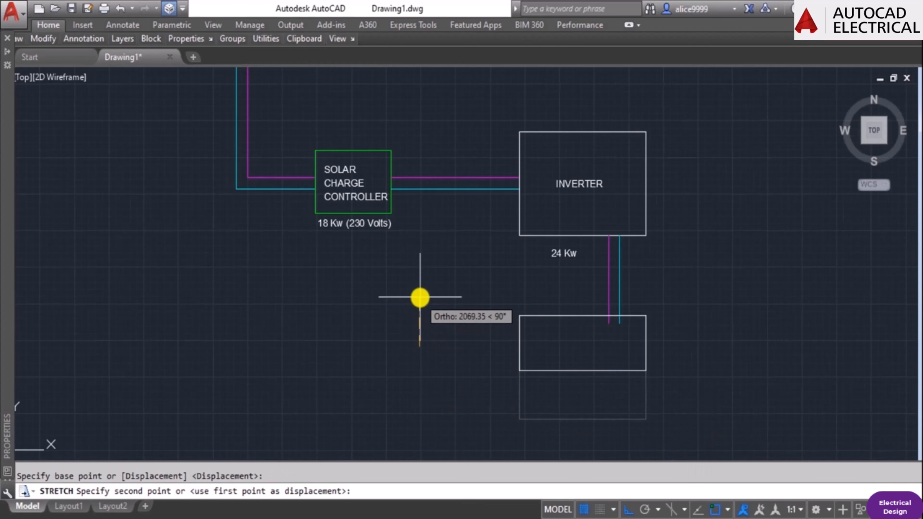
click(421, 297)
Stretch the left edge of the lower rectangle to the right to make it narrower than the inverter box.
key(Return)
click(553, 390)
click(494, 295)
key(Return)
click(452, 383)
click(477, 387)
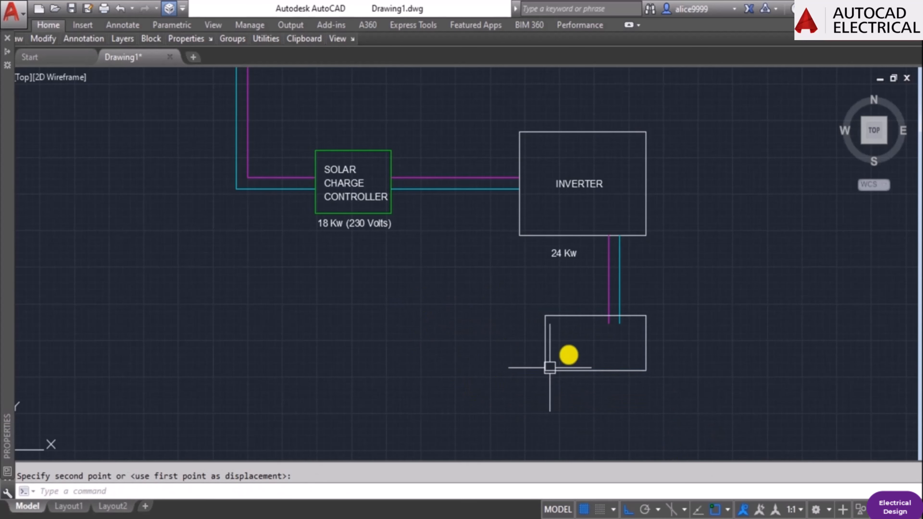
key(Escape)
Trim the ends of the two vertical wires that run inside the lower rectangle back to its upper edge.
scroll(601, 313, up, 2)
text(tr)
key(Return)
click(596, 319)
key(Return)
key(Escape)
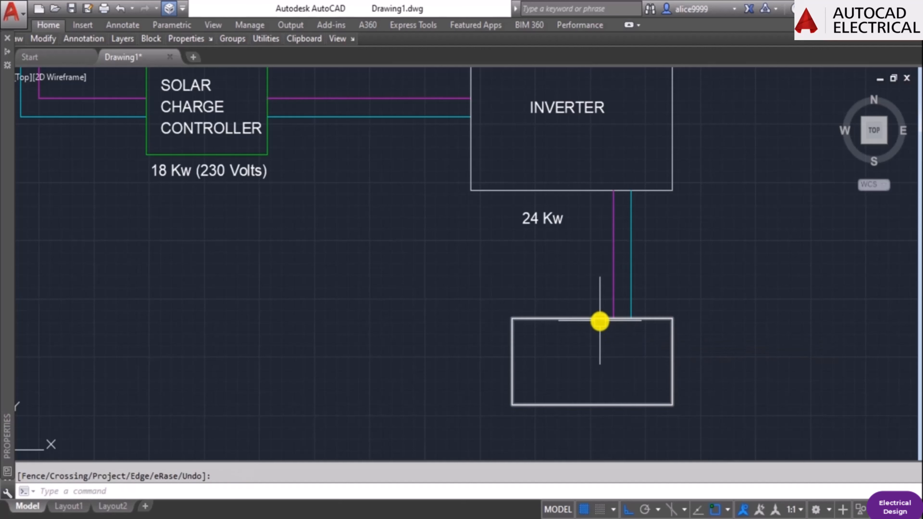
Copy the INVERTER label straight down into the lower rectangle.
text(co)
click(584, 117)
key(Return)
click(571, 149)
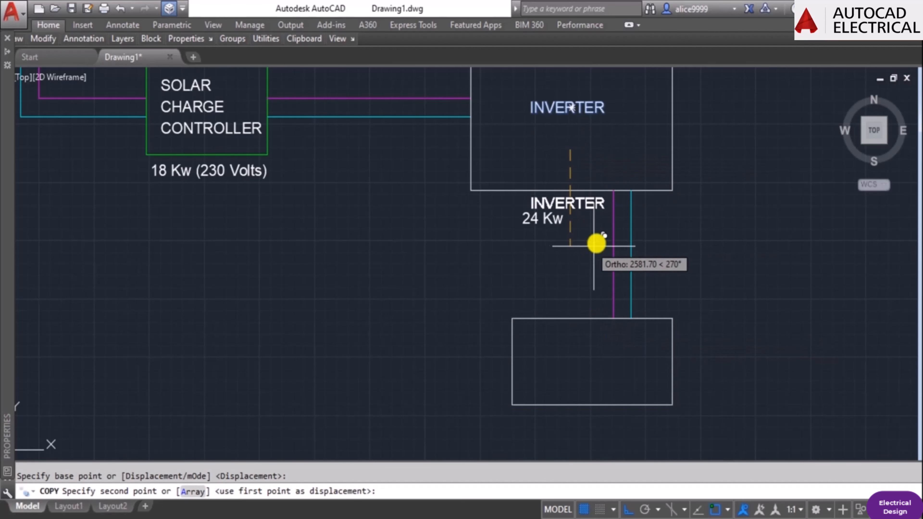
click(599, 406)
key(Escape)
Change the text of the copied label in the lower rectangle to "BATTERY BANK".
double_click(595, 365)
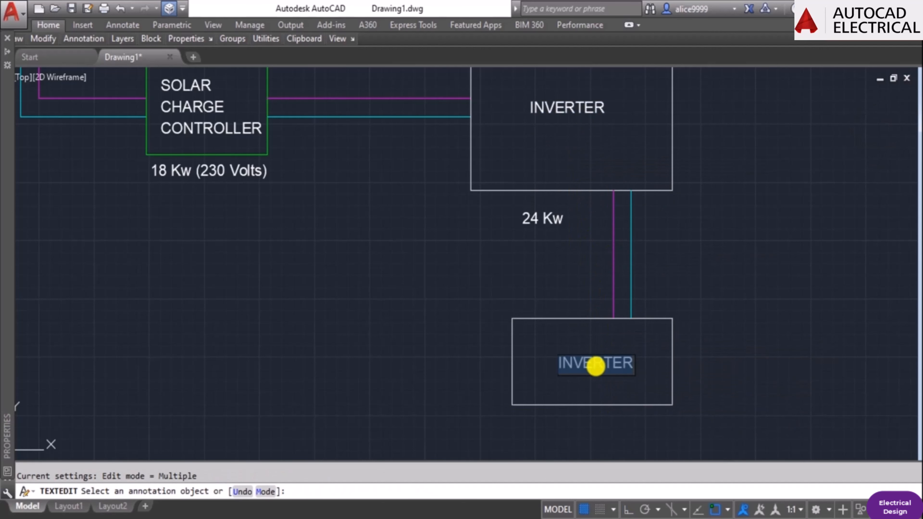
text(BATT)
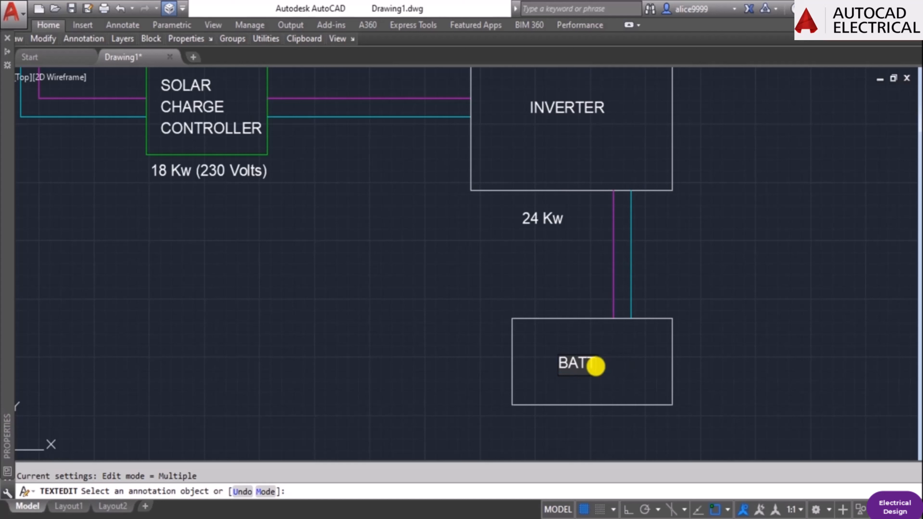
text(ERY )
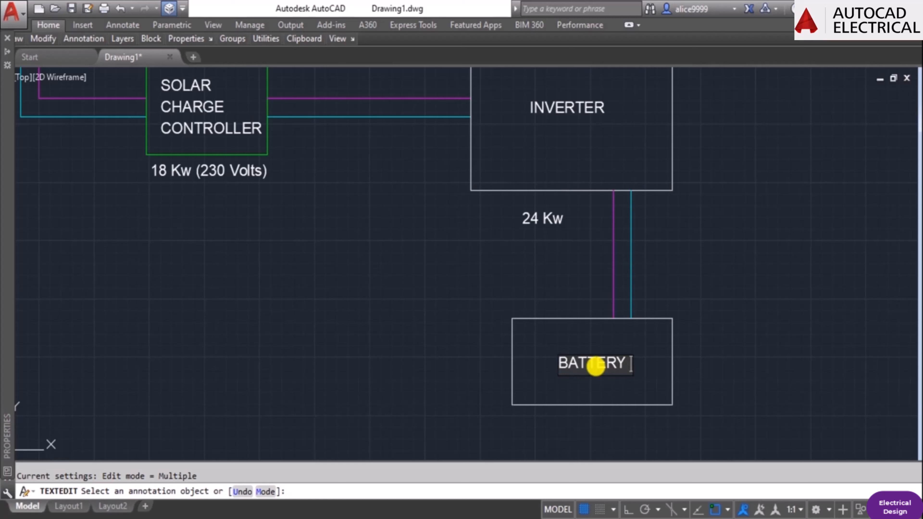
text(BANK)
key(Return)
key(Return)
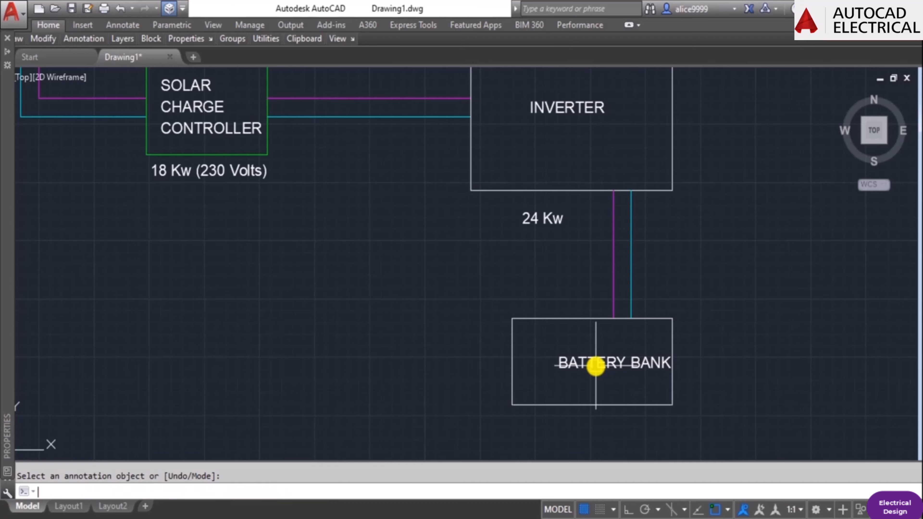
key(Escape)
Move the BATTERY BANK label slightly left and up so it sits centred in its rectangle.
scroll(614, 361, down, 3)
scroll(640, 412, up, 3)
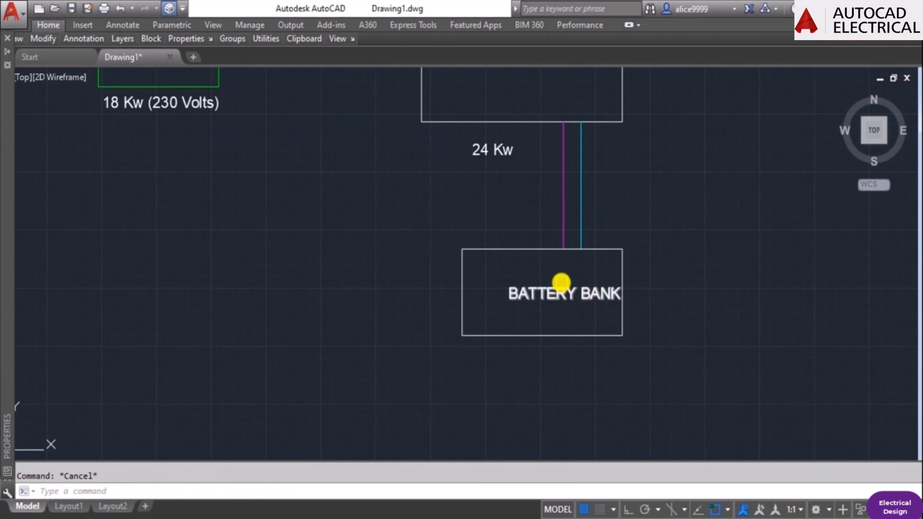
click(562, 284)
text(m)
key(Return)
click(741, 280)
click(723, 274)
key(Escape)
Copy the battery bank rectangle with its label below, beside and diagonally, corner to corner, forming a two-by-two block.
text(co)
key(Return)
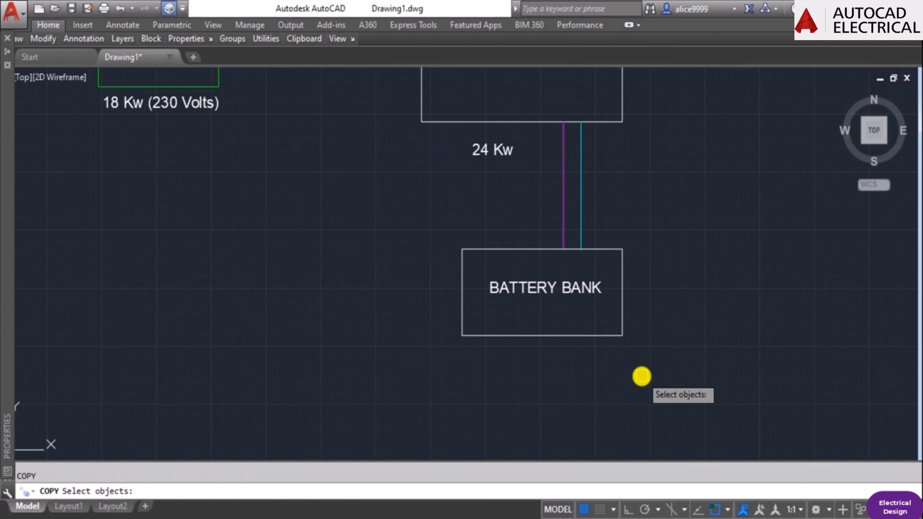
click(642, 377)
click(408, 271)
key(Return)
click(462, 250)
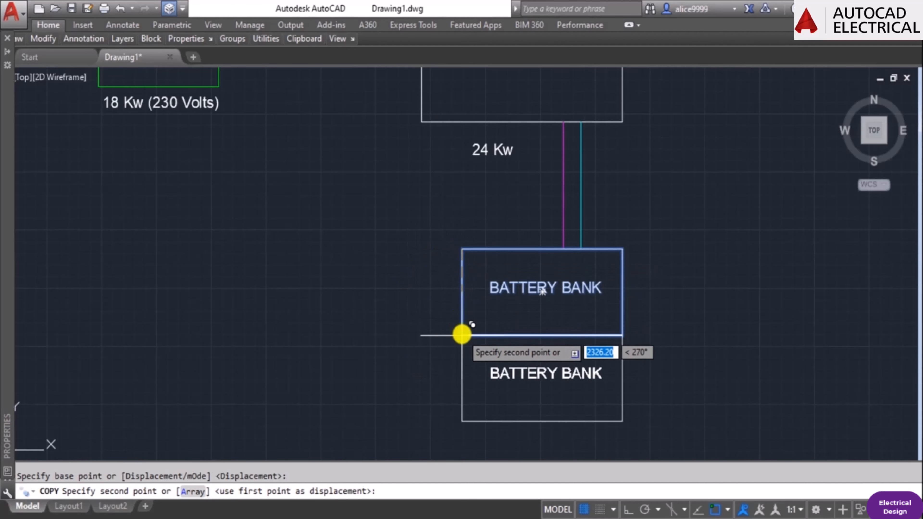
click(463, 335)
scroll(573, 335, down, 2)
click(623, 249)
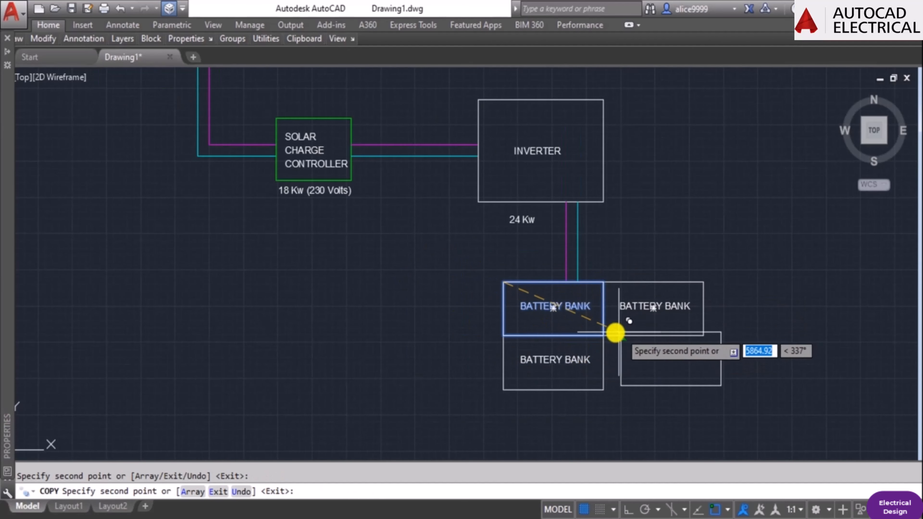
click(604, 334)
key(Escape)
scroll(618, 328, down, 2)
scroll(594, 302, up, 5)
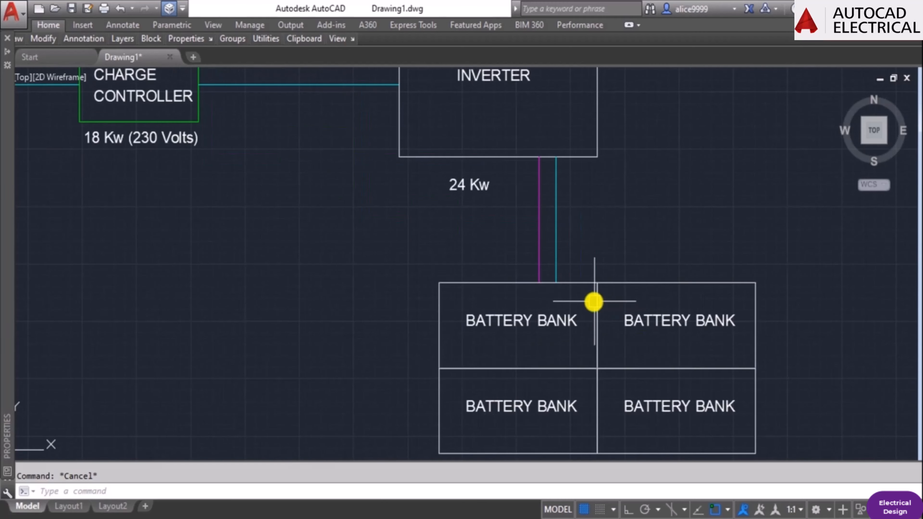
text(ex)
key(Return)
key(Escape)
scroll(660, 339, down, 2)
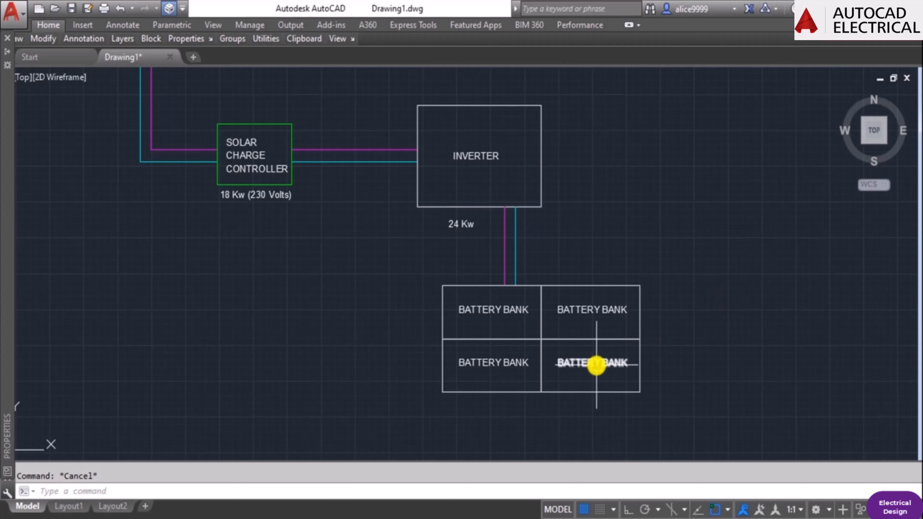
mouse_move(588, 349)
middle_down()
mouse_move(566, 270)
mouse_move(574, 265)
middle_up()
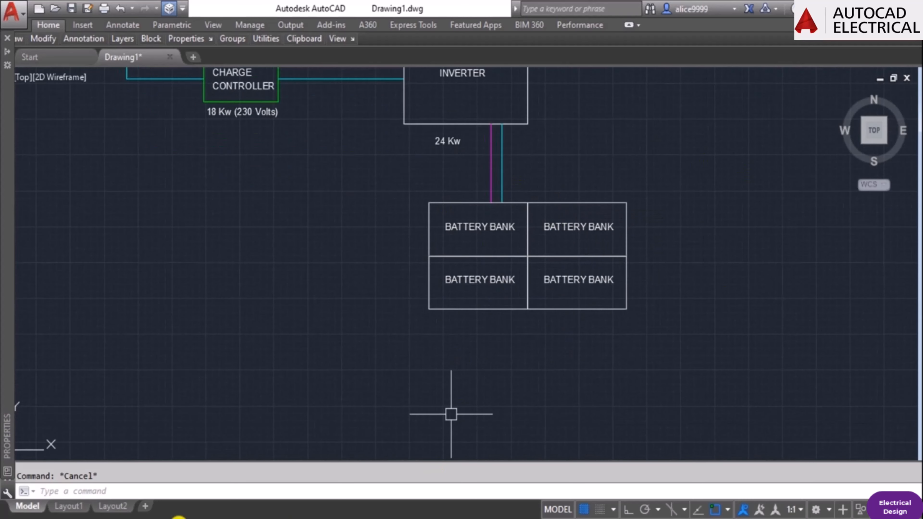
click(579, 301)
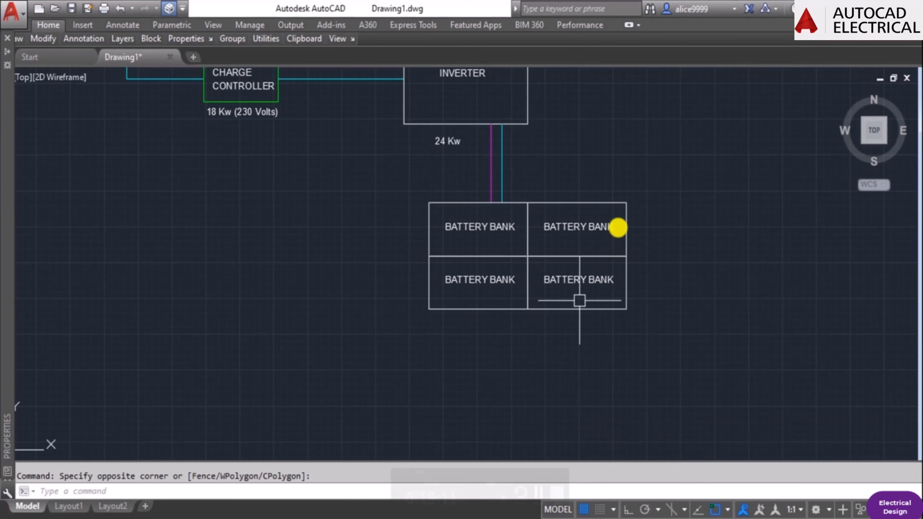
scroll(516, 304, up, 4)
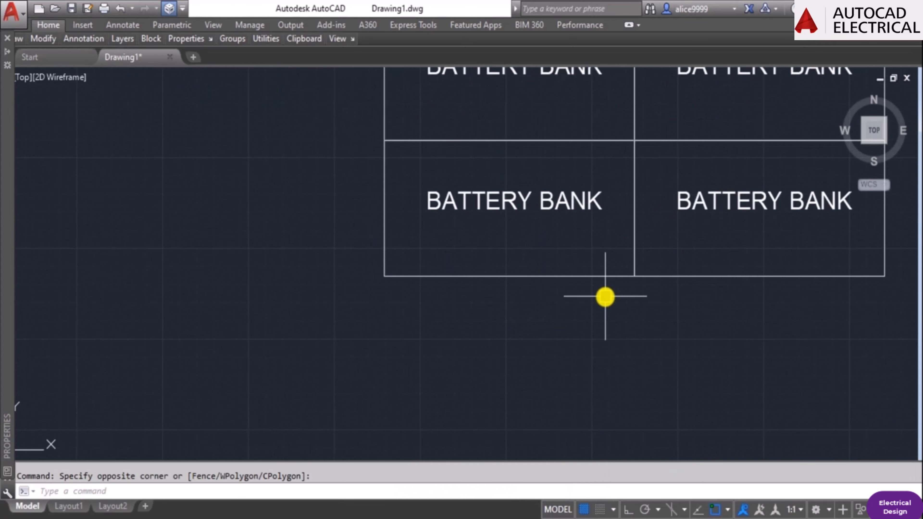
scroll(554, 330, down, 2)
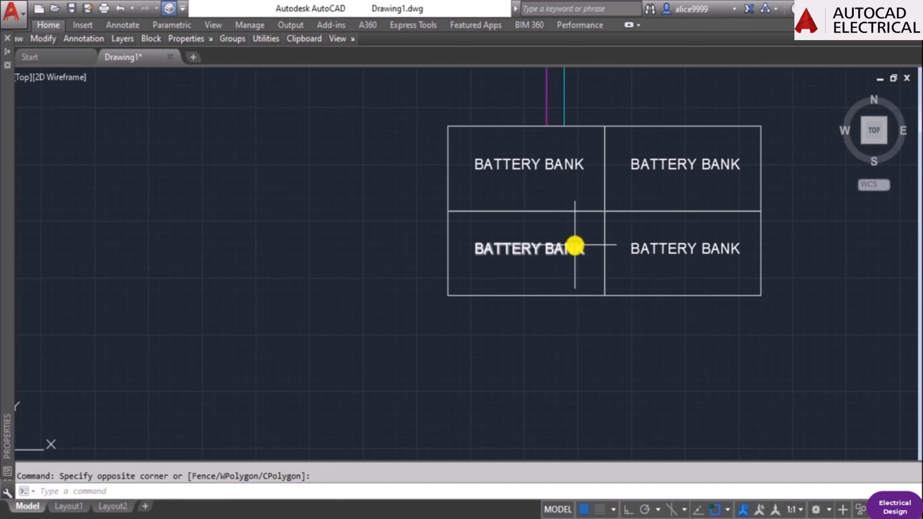
text(C)
key(Return)
click(473, 249)
key(Escape)
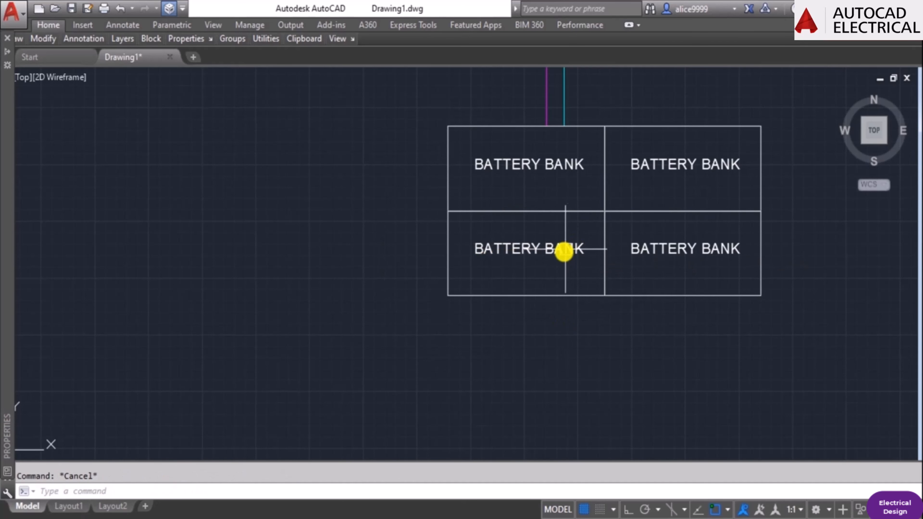
Copy the BATTERY BANK label from the lower-left box into the empty space beneath the battery block.
text(CO)
key(Return)
click(564, 252)
key(Return)
click(545, 285)
click(550, 390)
key(Escape)
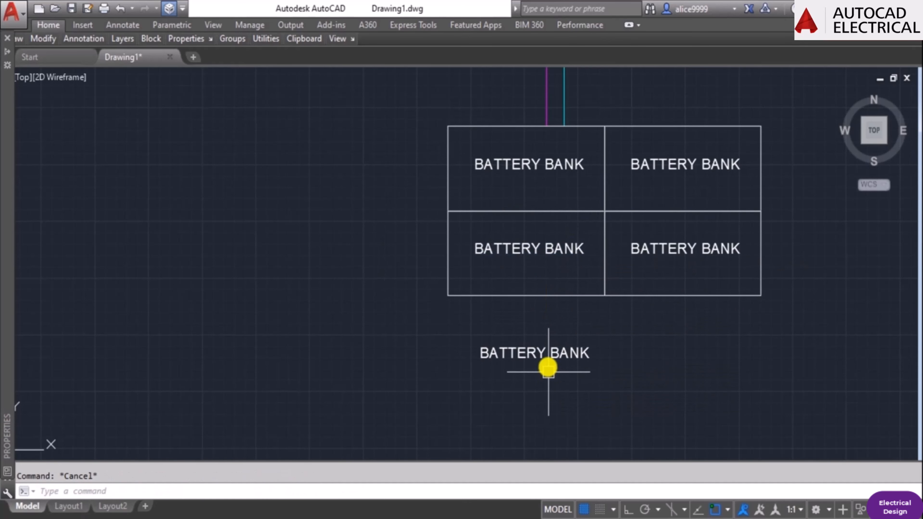
Replace the text of the copied label beneath the battery block with "BATTERY SIZE =".
text(ED)
click(543, 351)
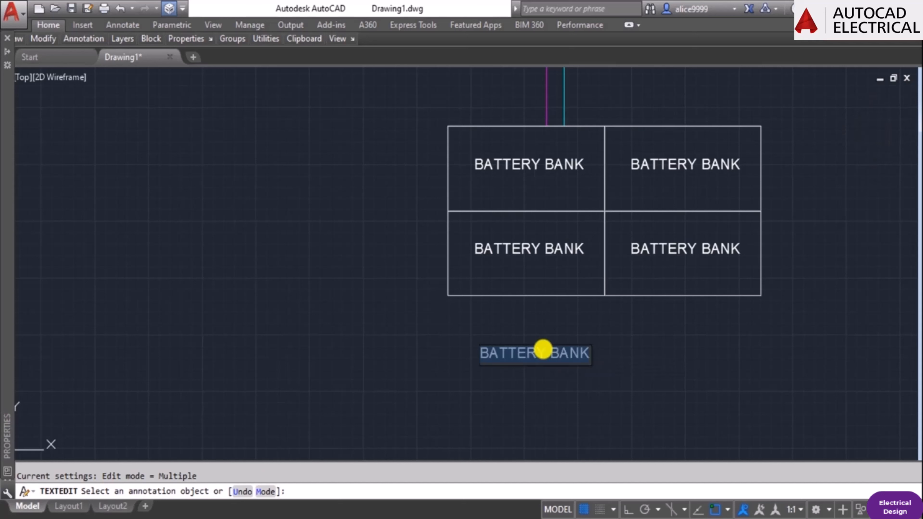
text(bA)
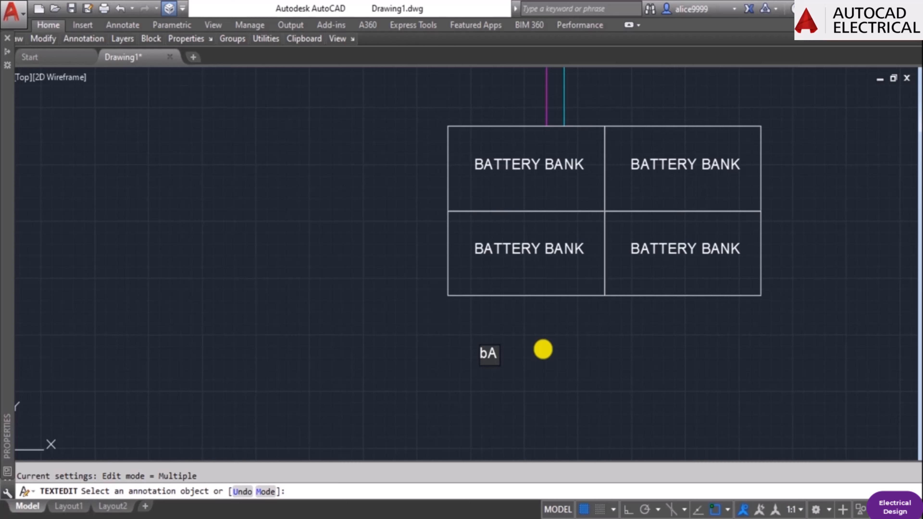
key(BackSpace)
key(BackSpace)
text(ba)
key(BackSpace)
key(BackSpace)
text(BATTER)
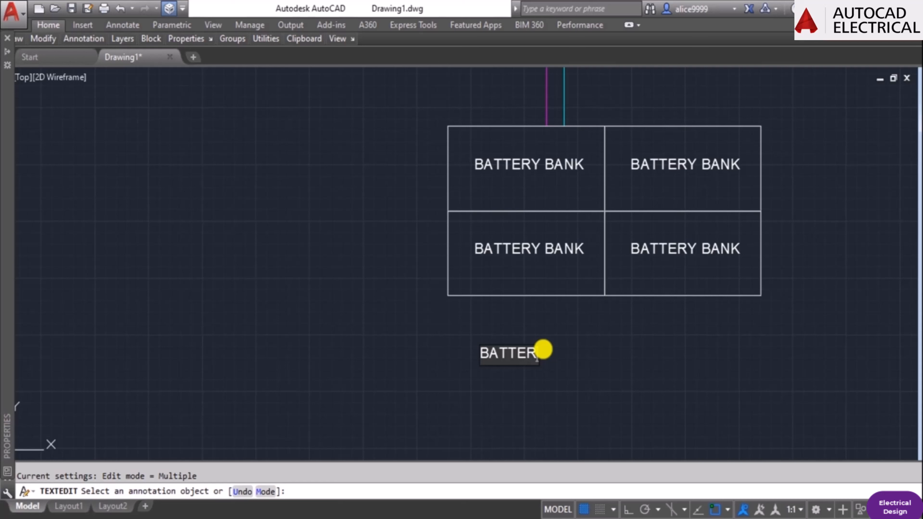
text(Y SIZ)
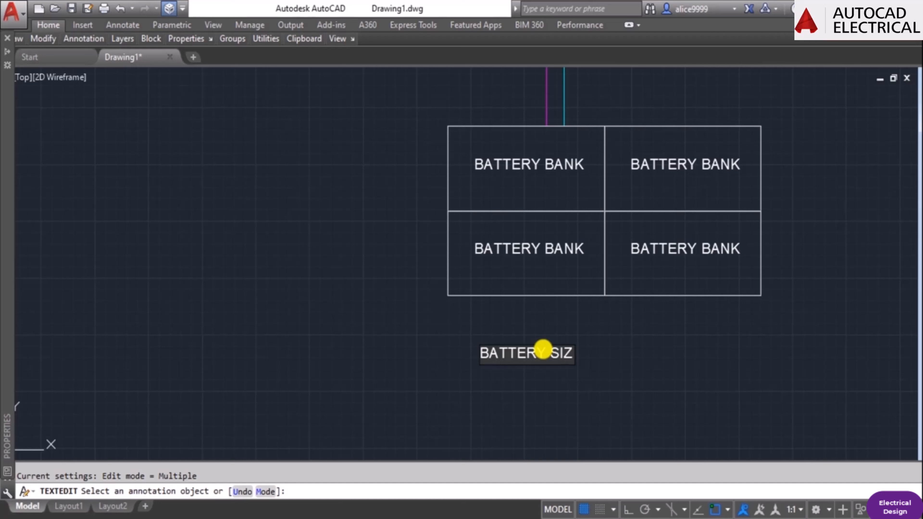
text(E =)
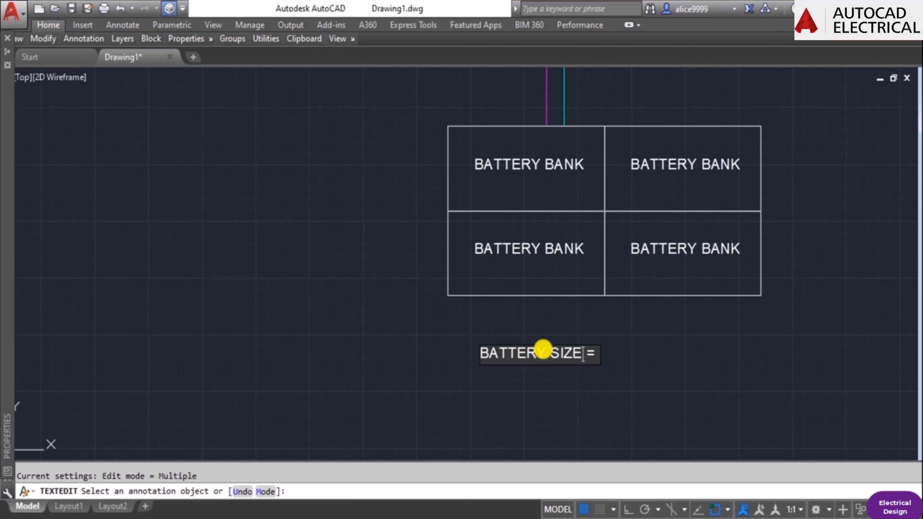
Insert the unit "(Ah)" between "BATTERY SIZE" and the equals sign in the note.
text((a)
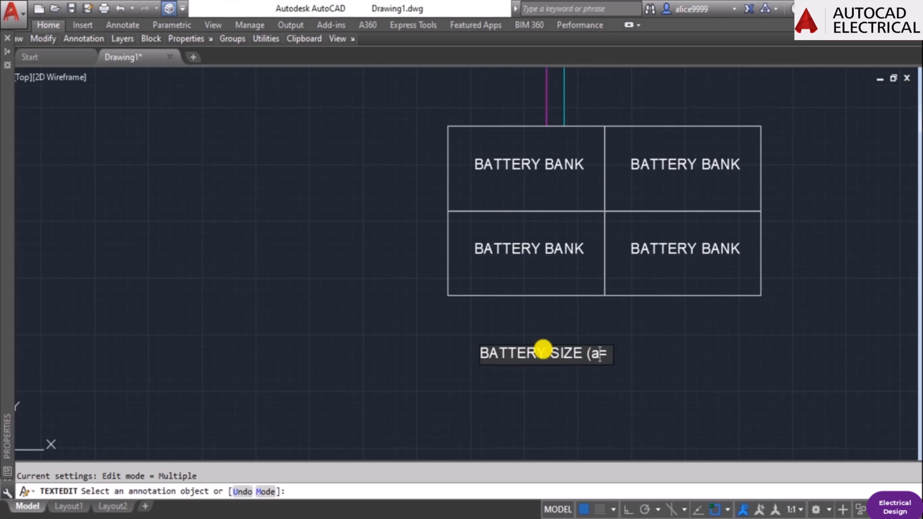
text(H)
key(BackSpace)
key(BackSpace)
text(Ah))
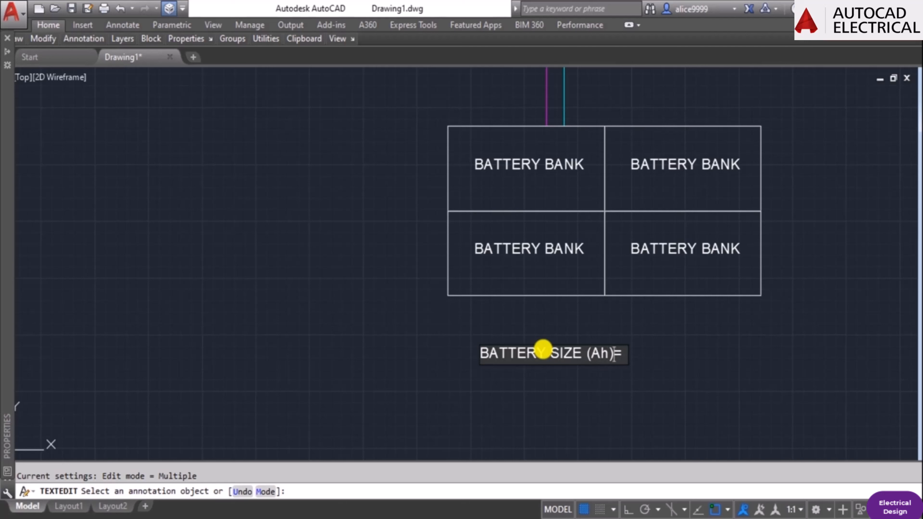
Extend the battery size formula after the equals sign with "TOTAL WATTS REQD PER DAY x".
key(End)
text(TOTA)
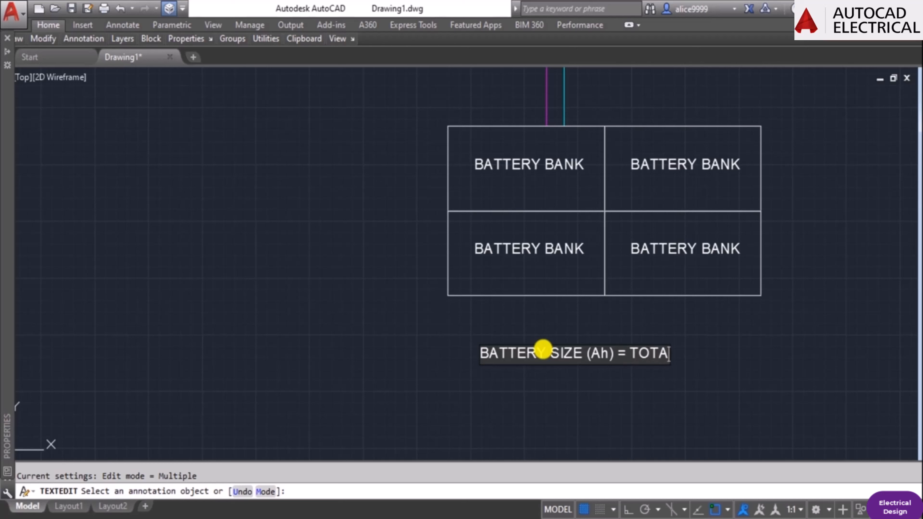
text(L WATTS )
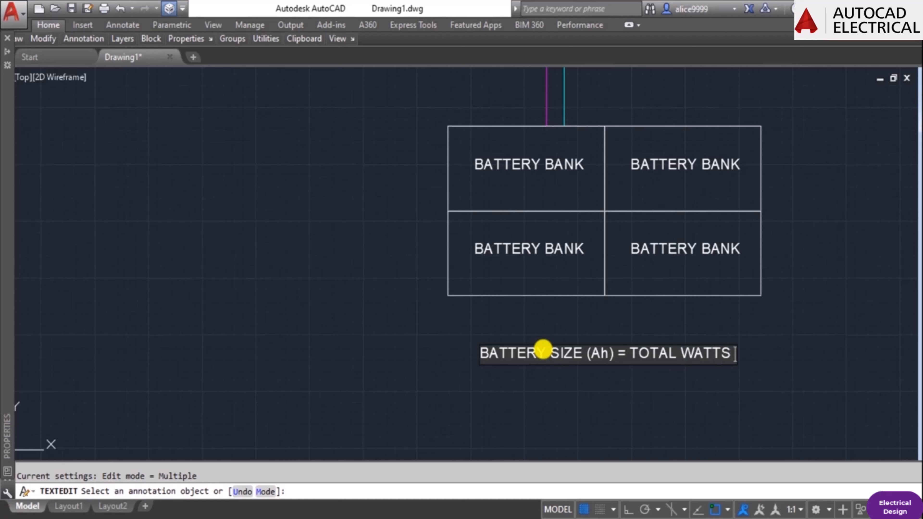
text(REQD )
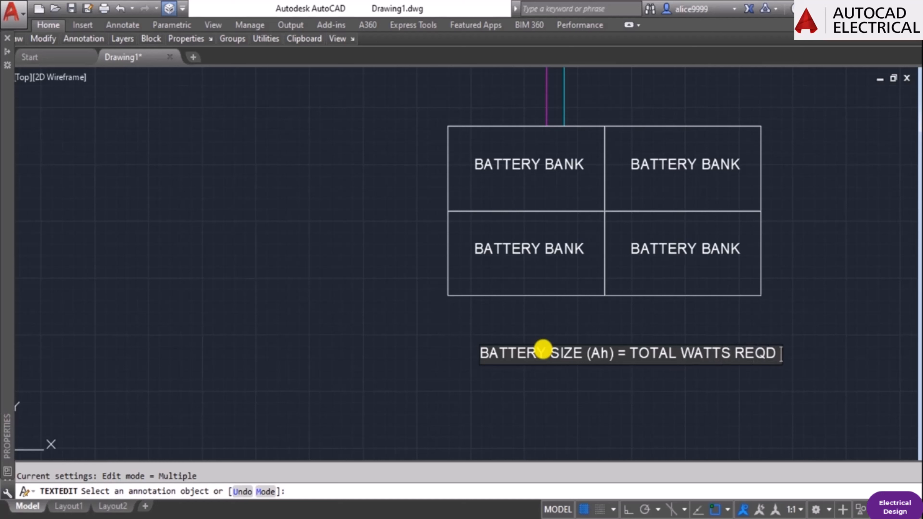
text(PER DAY)
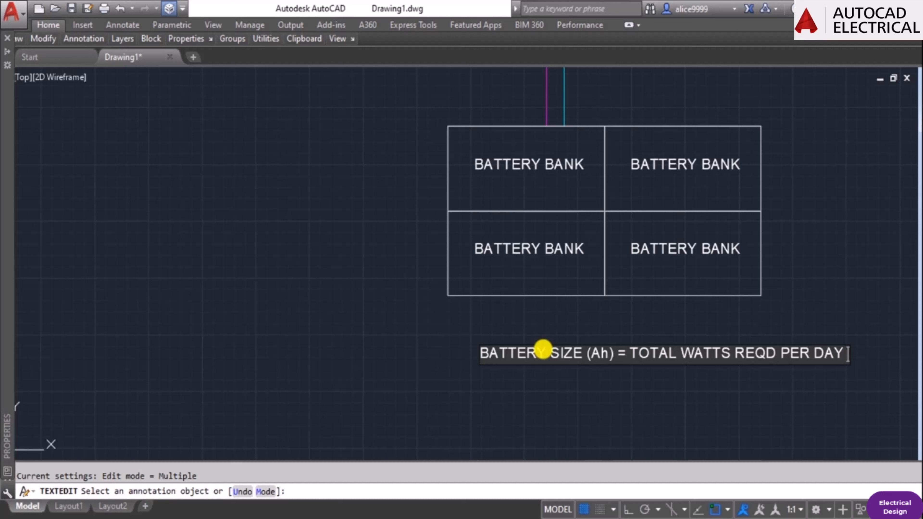
text( x DAYS)
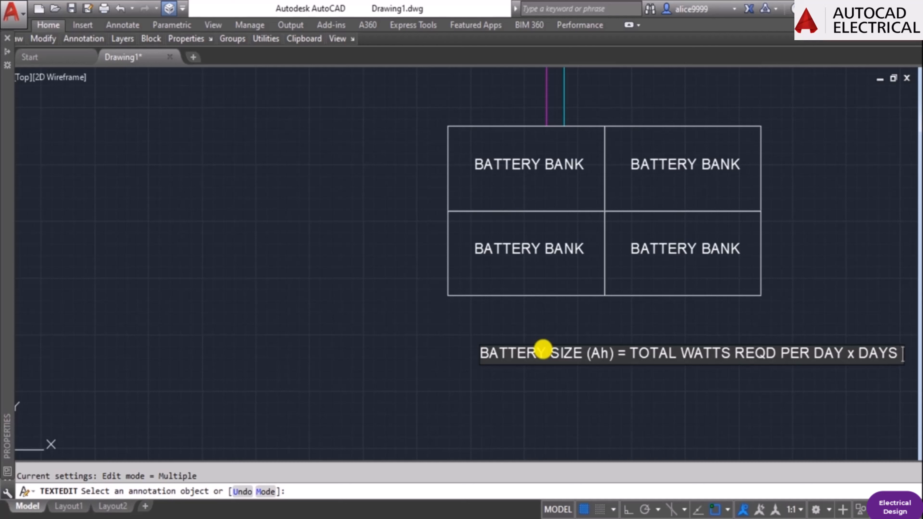
key(BackSpace)
key(BackSpace)
key(BackSpace)
key(BackSpace)
key(BackSpace)
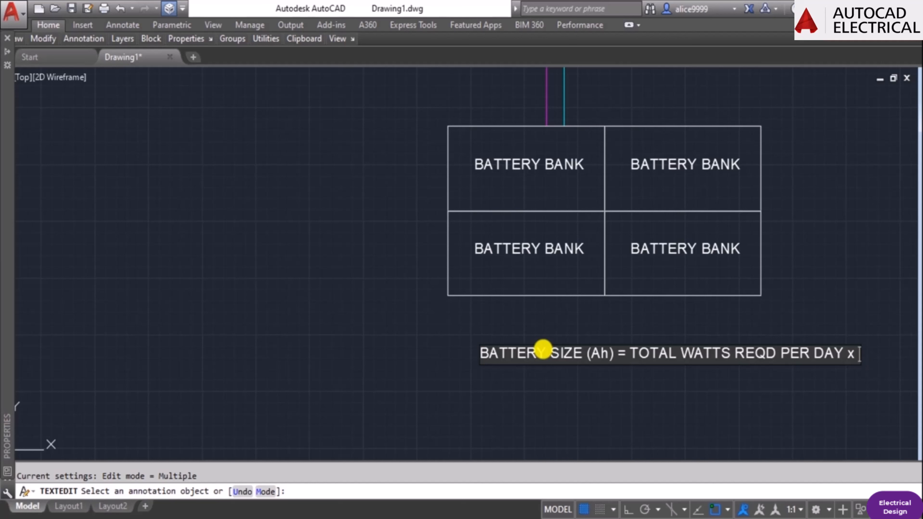
Complete the battery size formula by adding "NOMINAL BATTERY VOLTAGE" after the multiplication sign.
text(NOMIL)
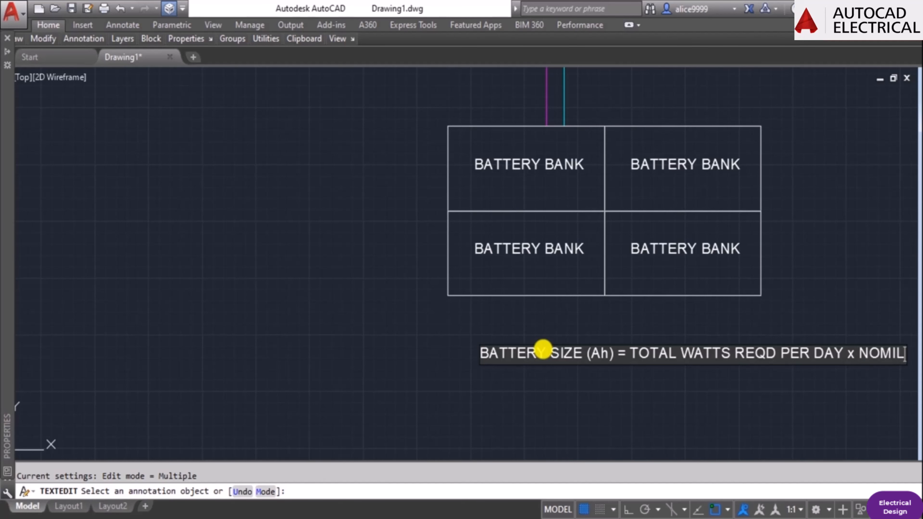
key(BackSpace)
text(NAL BATTER)
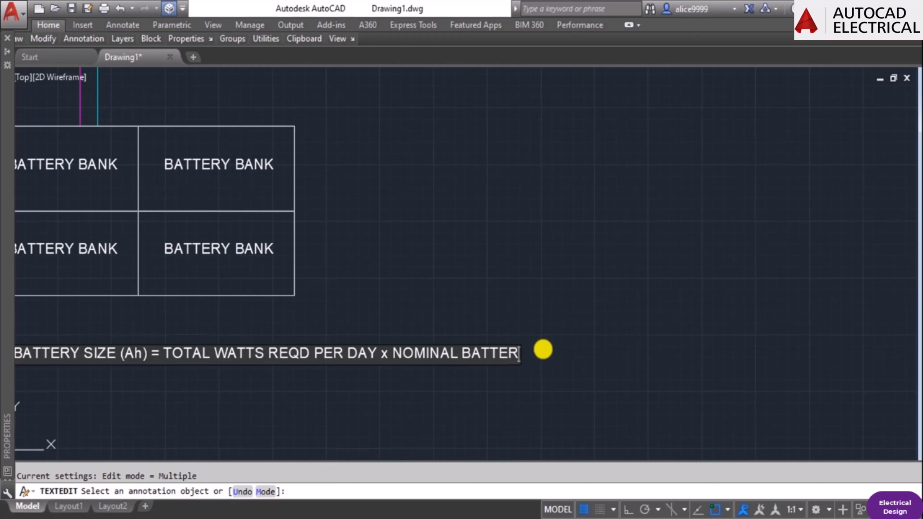
text(Y VOL)
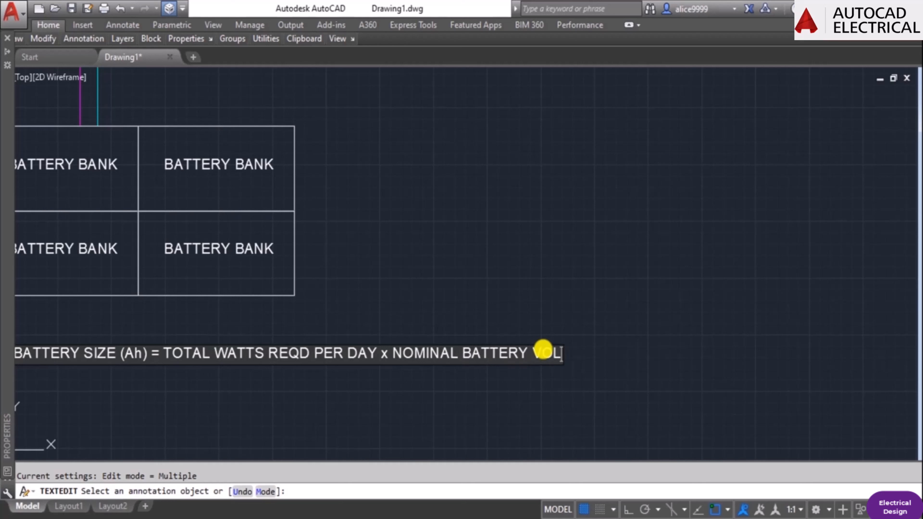
text(TAGE)
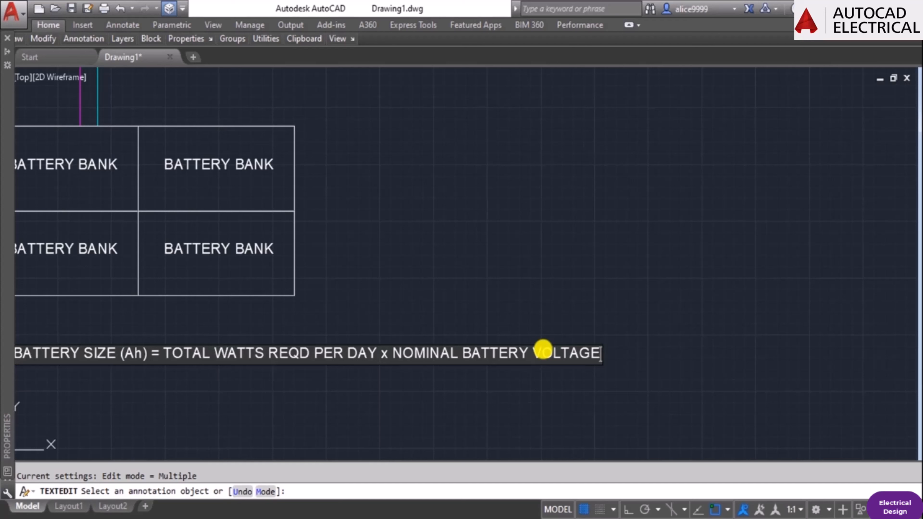
key(Return)
key(Escape)
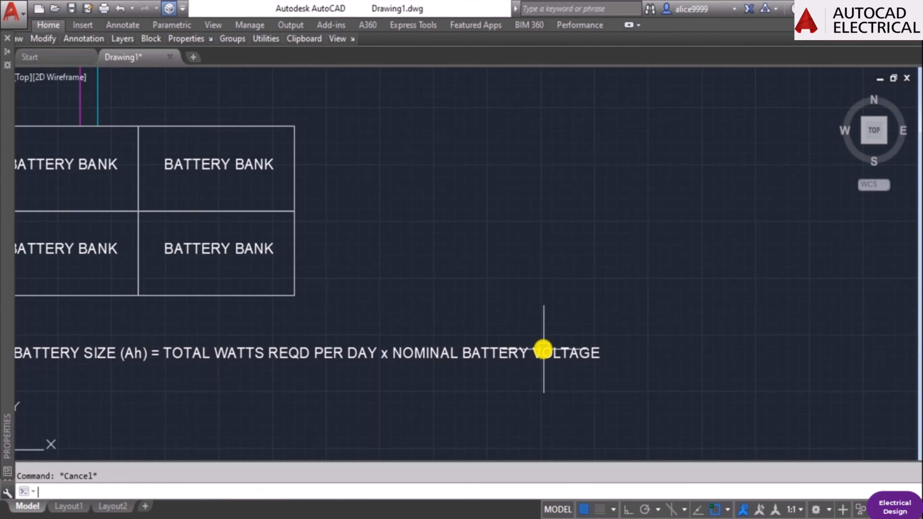
Copy the BATTERY BANK label from the lower-left box straight down into the empty space beneath the battery block.
scroll(449, 314, down, 3)
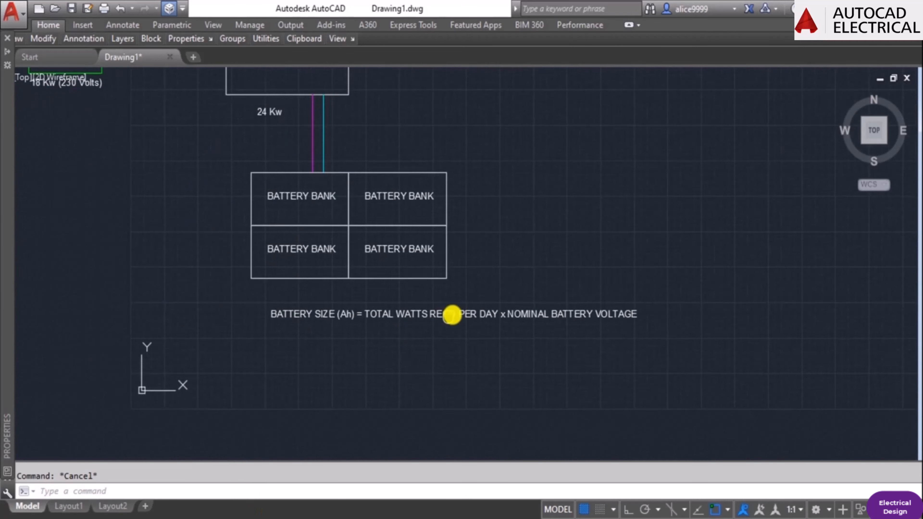
scroll(396, 314, up, 3)
text(co)
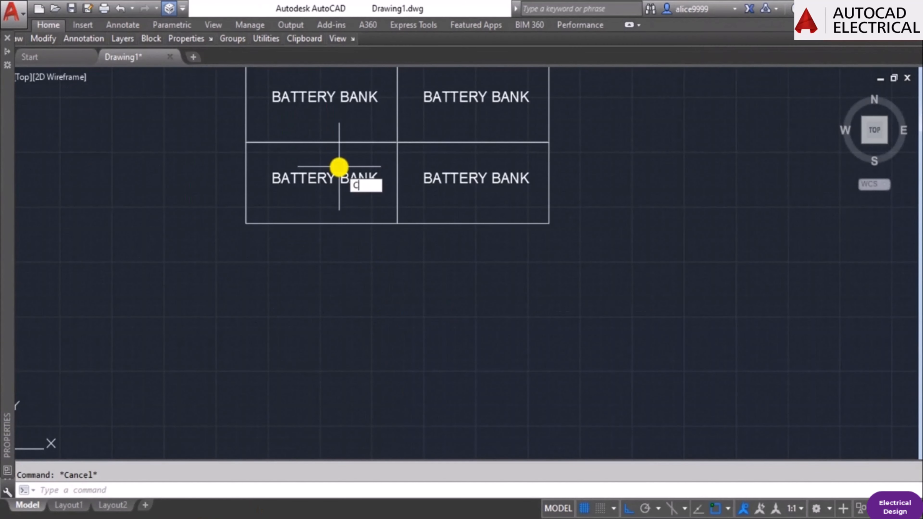
key(Return)
click(330, 186)
key(Return)
click(346, 224)
click(354, 363)
key(Escape)
Change the copied label beneath the battery block to "BATTERY CAPACITY (Ah) =".
double_click(321, 317)
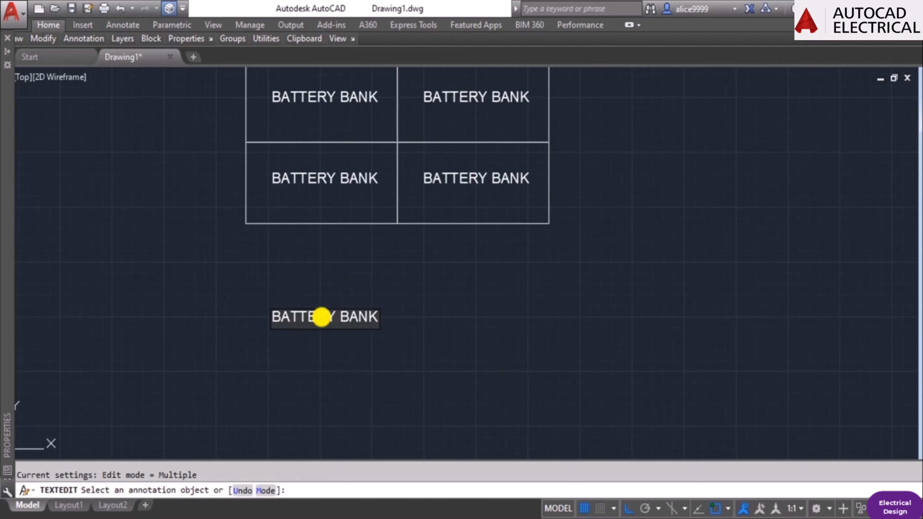
key(Left)
key(Left)
key(Left)
key(Left)
key(Left)
key(Delete)
key(Delete)
key(Delete)
key(Delete)
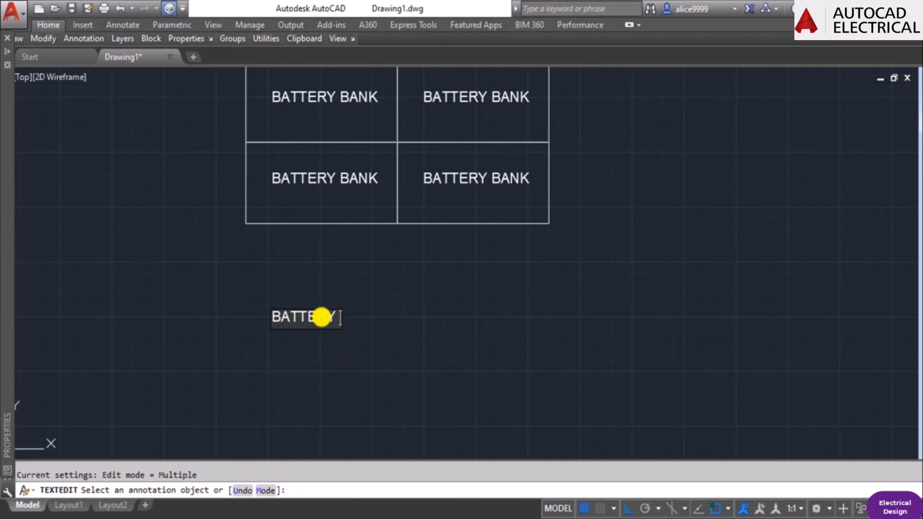
text(CAPACITY)
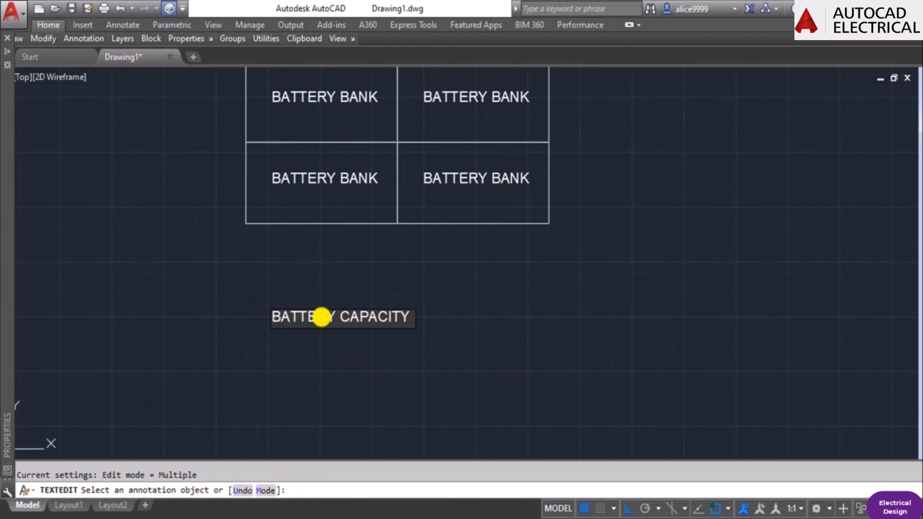
text( (a)
key(BackSpace)
text(Ah))
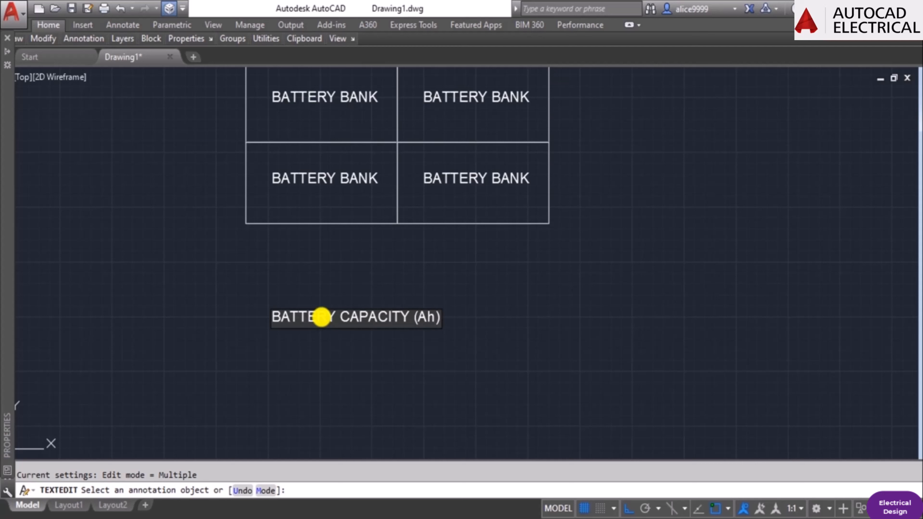
text( =)
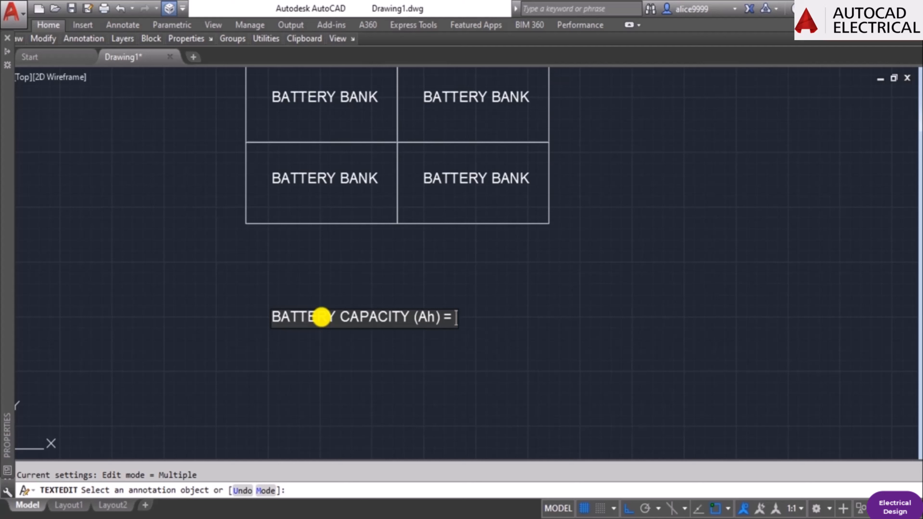
text(tot)
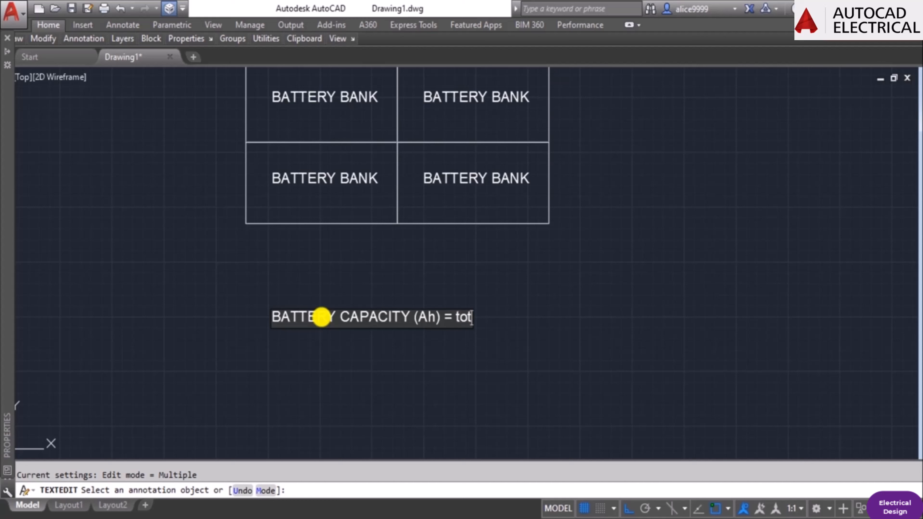
text(a)
key(BackSpace)
key(BackSpace)
key(BackSpace)
key(BackSpace)
text(tota)
key(BackSpace)
key(BackSpace)
key(BackSpace)
key(BackSpace)
Complete the battery capacity formula after the equals sign with "TOTAL POWER IN KW / STD VOLTS".
text(Total Powe)
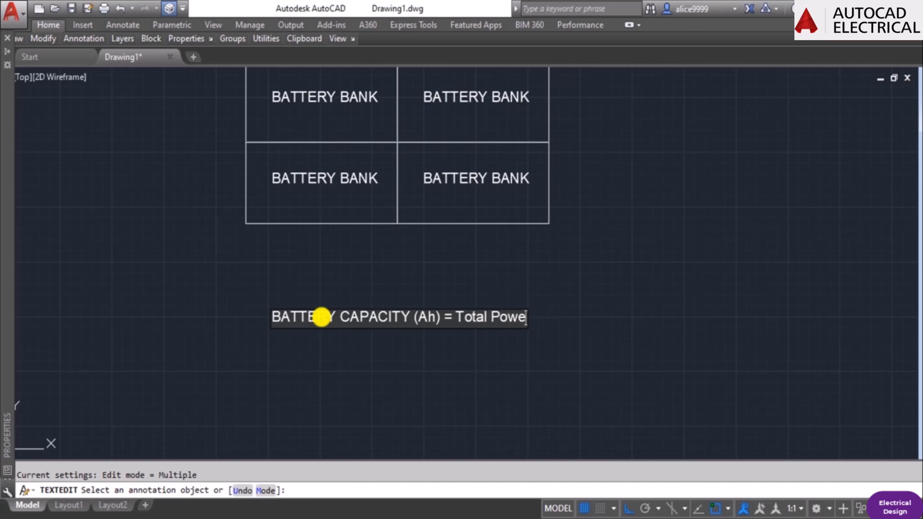
text(er)
key(BackSpace)
key(BackSpace)
key(BackSpace)
key(BackSpace)
key(BackSpace)
key(BackSpace)
key(BackSpace)
key(BackSpace)
key(BackSpace)
key(BackSpace)
key(BackSpace)
key(BackSpace)
text(OTAL POWER)
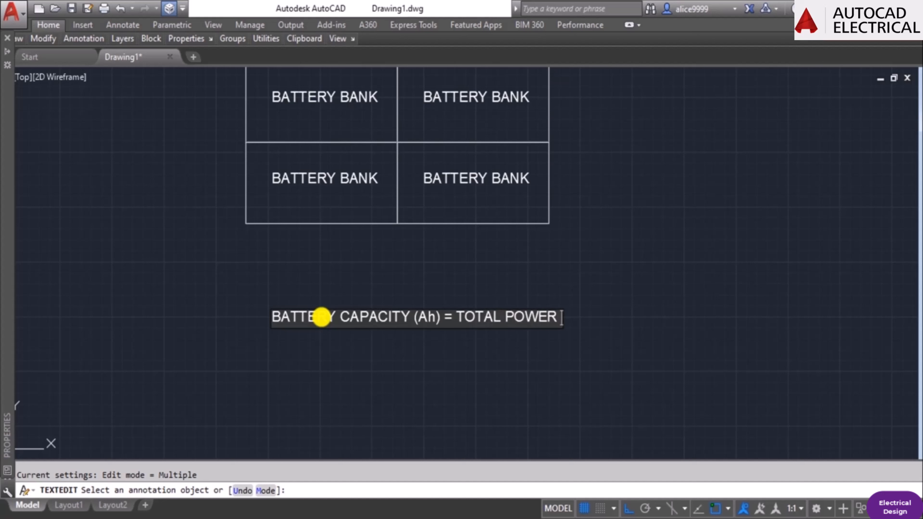
text( IN KW)
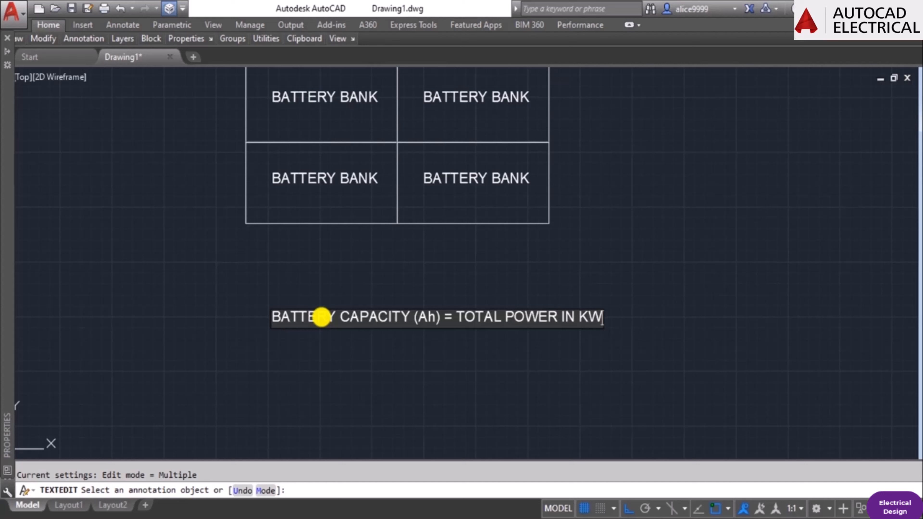
text( /)
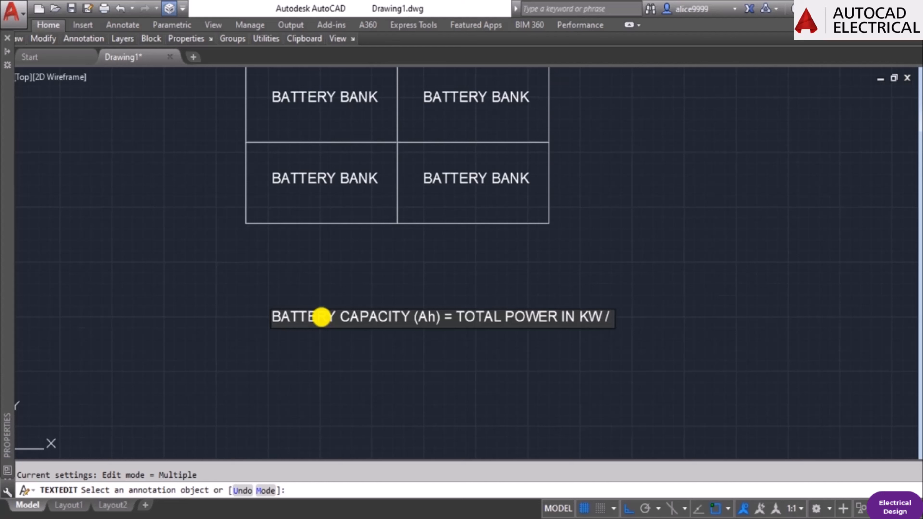
text( STD VOLTS)
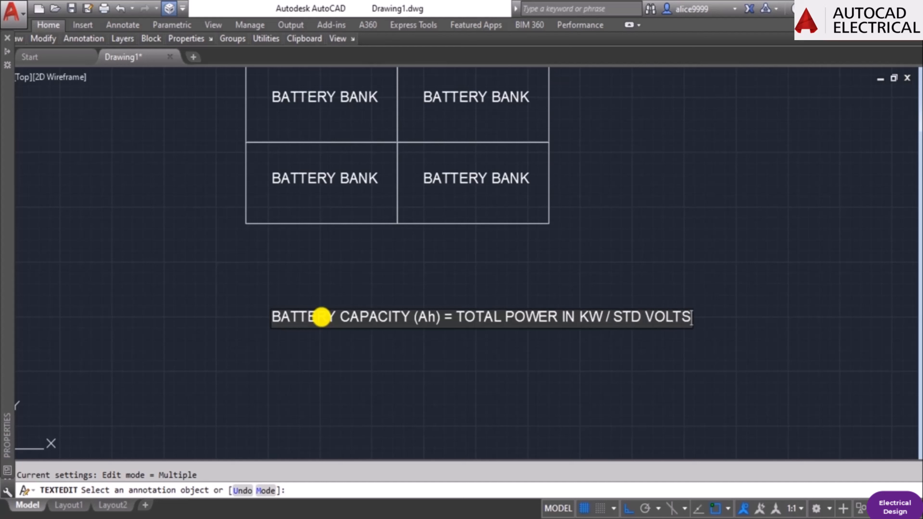
key(Escape)
Copy the battery capacity formula to a second line directly below the original.
key(Escape)
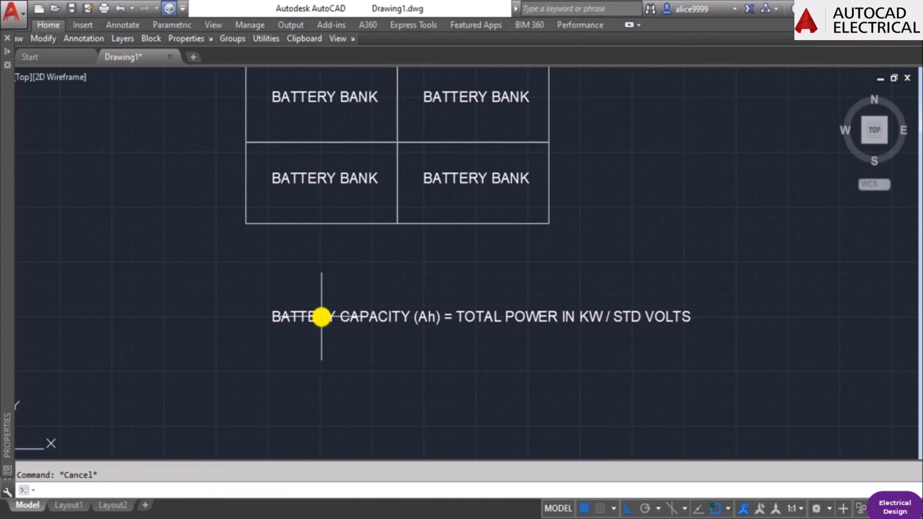
text(co)
key(Return)
click(326, 317)
Replace "TOTAL POWER IN KW" in the second formula line with "18 kW".
key(Return)
click(408, 336)
click(433, 379)
key(Escape)
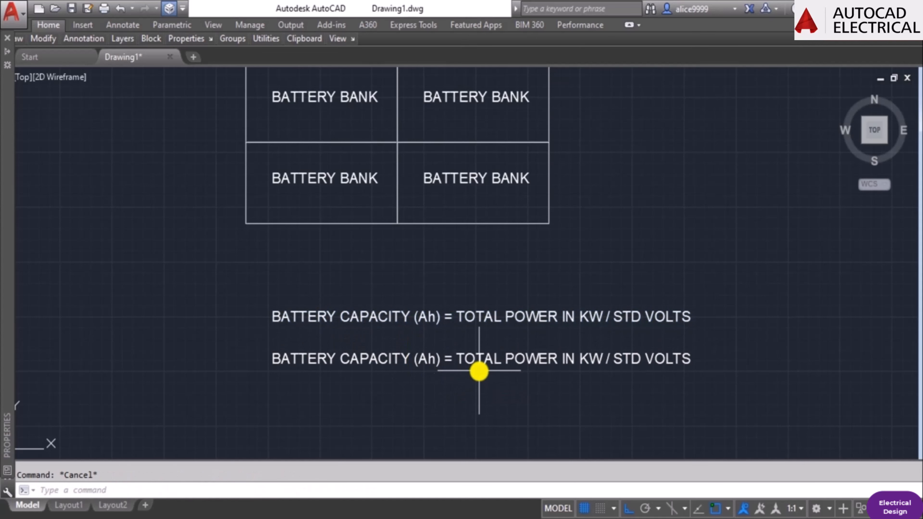
text(ed)
key(Return)
key(Escape)
text(ed)
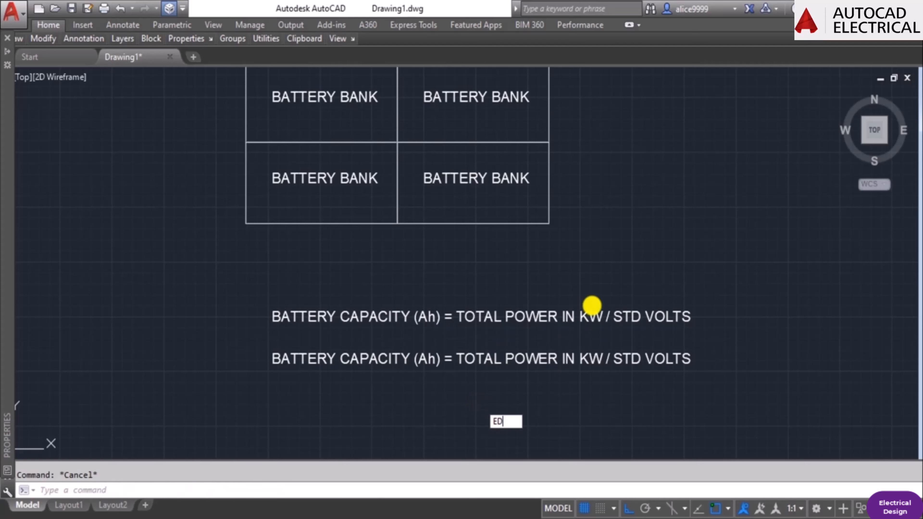
key(Return)
click(531, 360)
key(ctrl+Right)
key(ctrl+Right)
key(ctrl+Right)
key(ctrl+Right)
key(Delete)
key(Delete)
key(Delete)
key(Delete)
key(Delete)
key(Delete)
key(Delete)
key(Delete)
key(Delete)
key(Delete)
key(Delete)
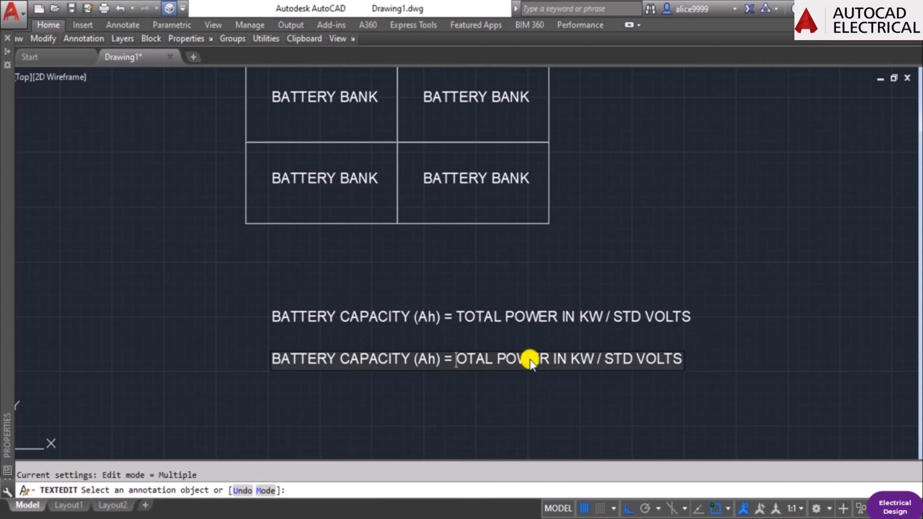
key(Delete)
key(Delete)
key(Delete)
key(Delete)
key(Delete)
key(Delete)
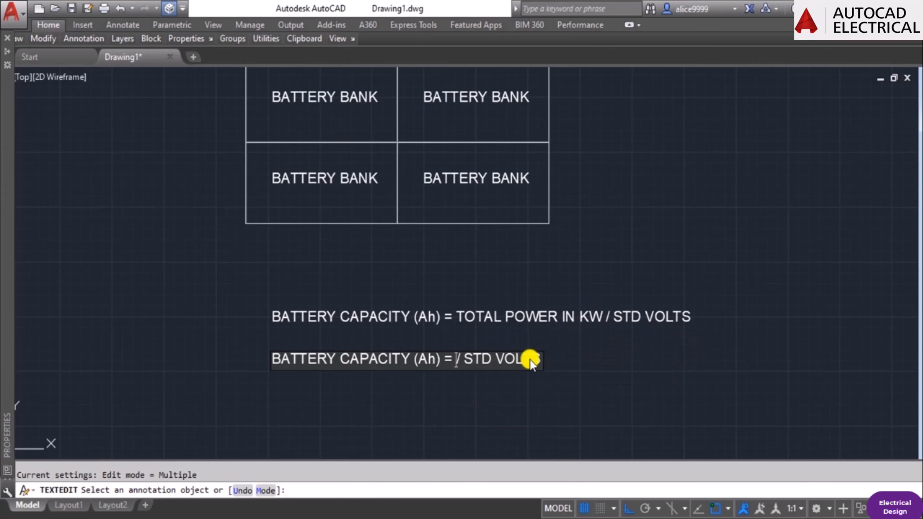
text(18 )
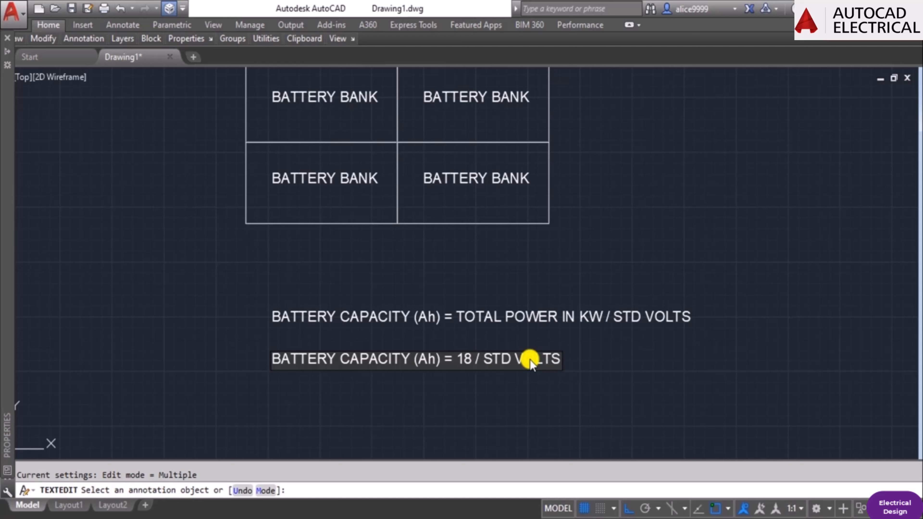
text(kW)
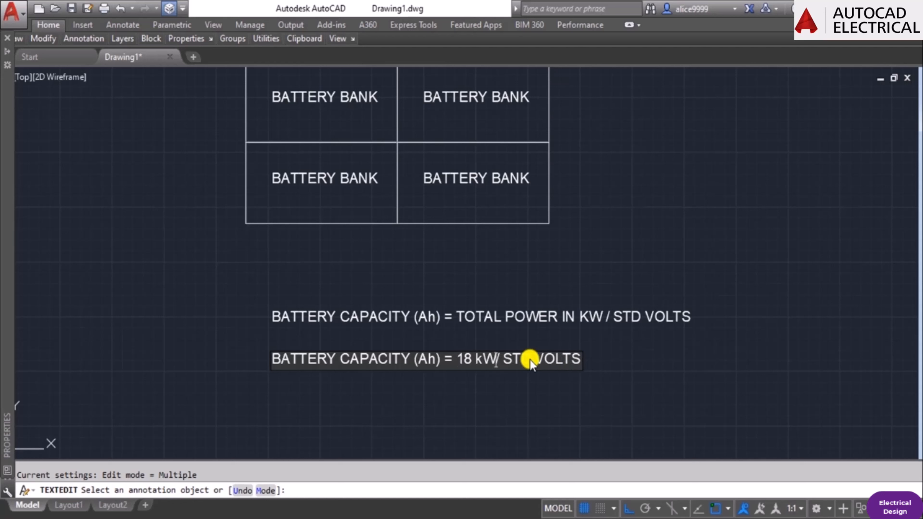
Replace "STD VOLTS" in the second formula line with "230 v".
key(Delete)
key(Delete)
key(Delete)
key(Delete)
key(Delete)
key(Delete)
key(Delete)
key(Delete)
key(Delete)
key(Delete)
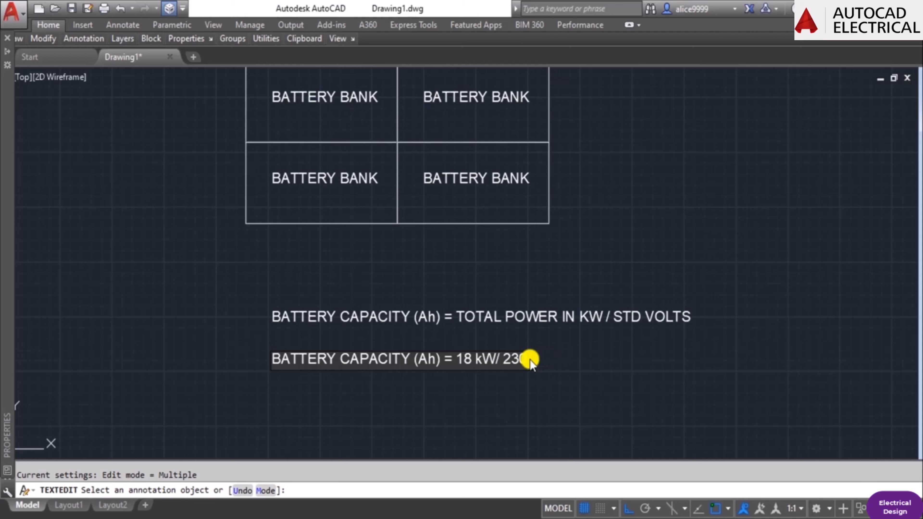
text(230 v)
click(530, 359)
key(Escape)
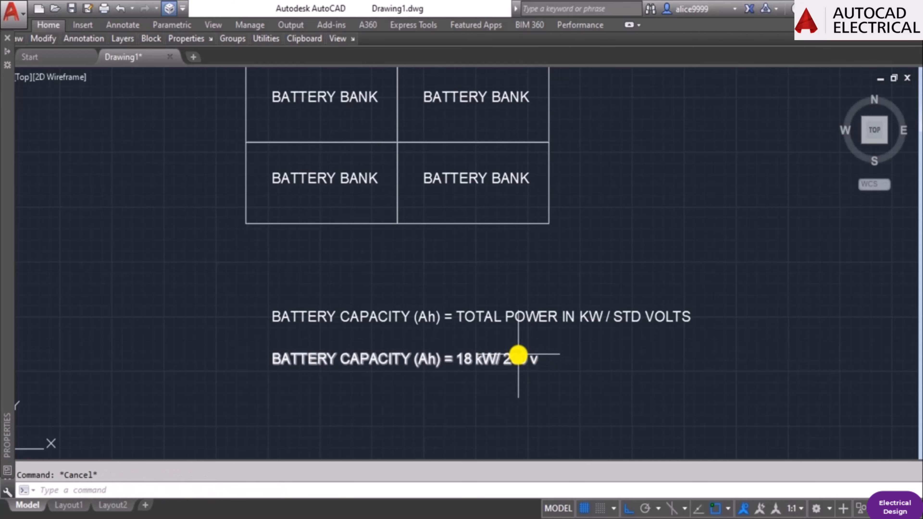
Copy the "18 kW/ 230 v" capacity line to a third line directly below it.
text(co)
key(Return)
click(519, 354)
key(Return)
click(631, 364)
click(642, 400)
key(Escape)
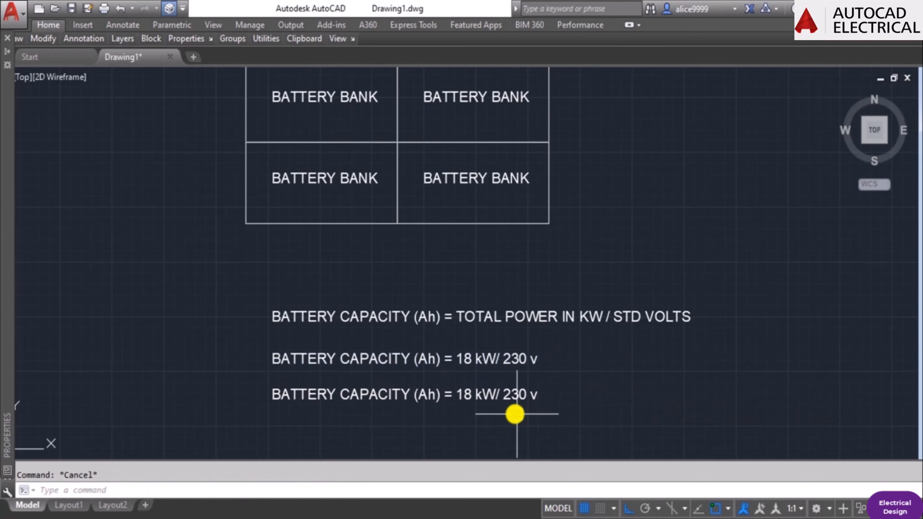
Replace the expression after the equals sign in the third capacity line with "78 A".
text(ed)
key(Return)
click(498, 395)
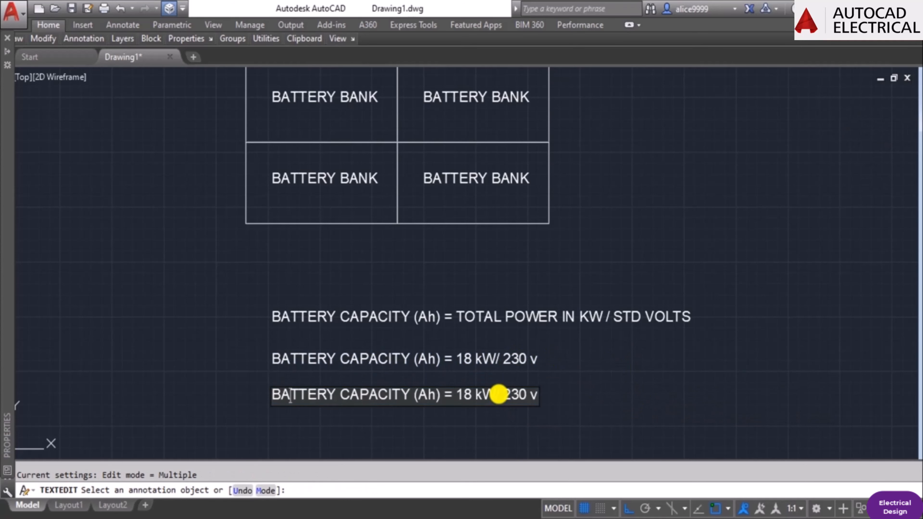
key(Right)
key(Right)
key(Right)
key(Right)
key(Right)
key(Right)
key(Right)
key(Right)
key(Right)
key(Right)
key(Right)
key(Right)
key(Right)
key(Right)
key(Right)
key(Right)
key(Right)
key(Right)
key(Right)
key(Right)
key(Delete)
key(Delete)
key(Delete)
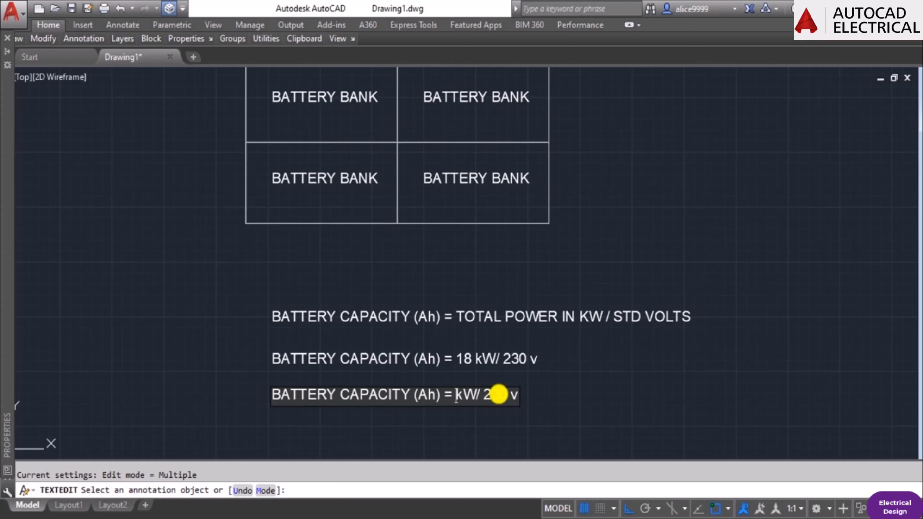
key(Delete)
key(Delete)
key(Delete)
key(Delete)
key(Delete)
key(Delete)
key(Delete)
key(Delete)
key(Delete)
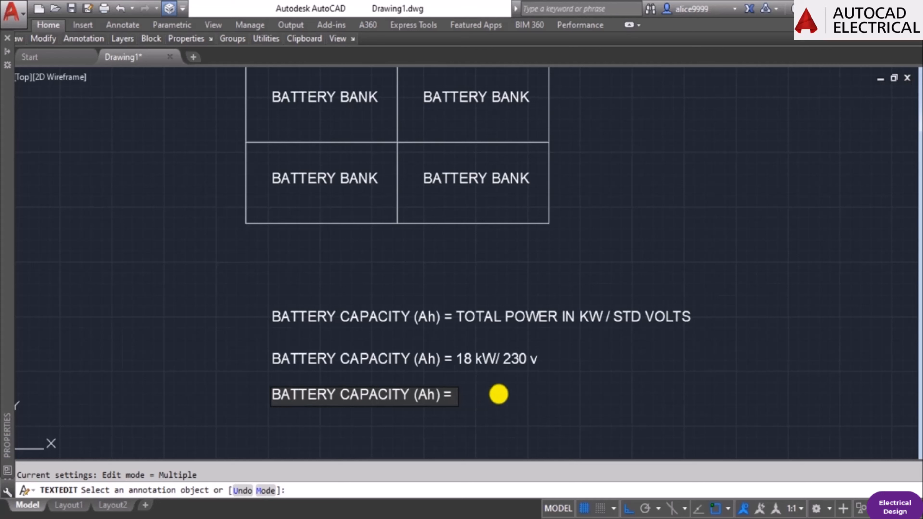
text(78 a)
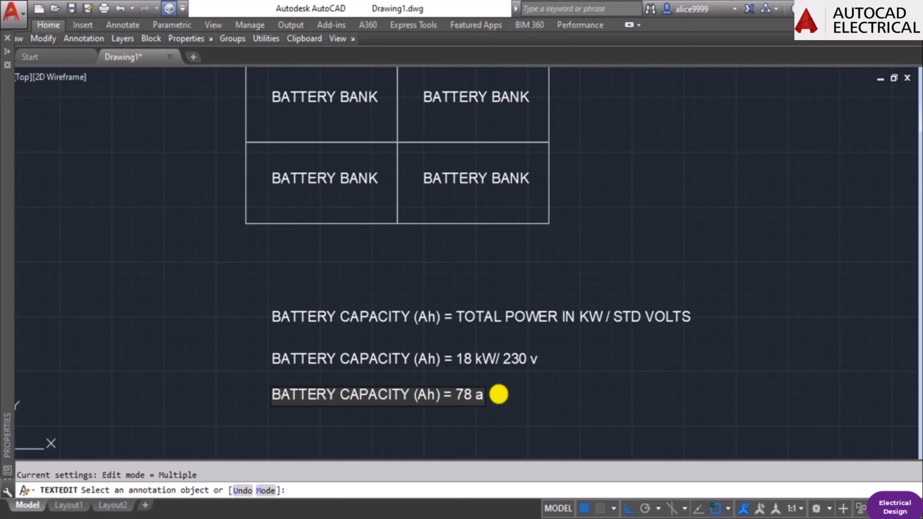
key(BackSpace)
text(a)
key(BackSpace)
text(A)
key(Return)
key(Escape)
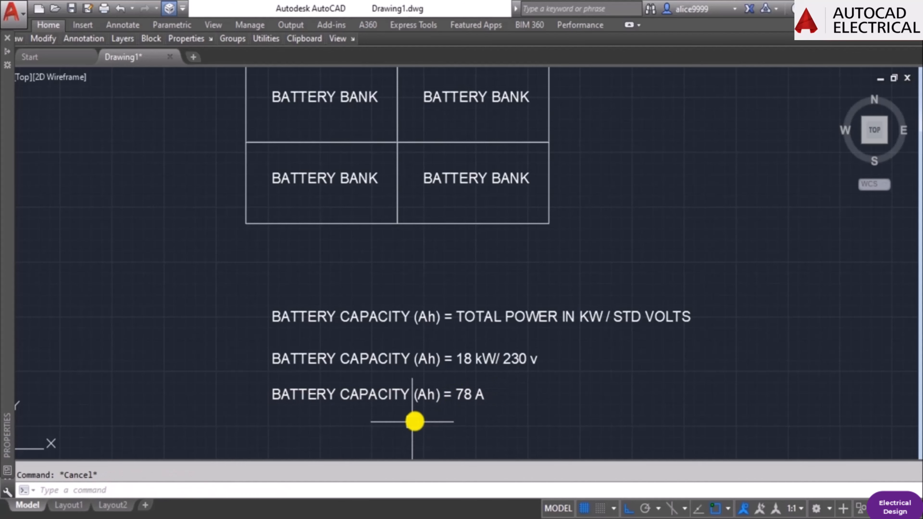
Move all three battery capacity lines straight up so they sit close beneath the battery block.
middle_drag(414, 420, 506, 390)
scroll(506, 388, down, 4)
middle_drag(470, 307, 541, 353)
scroll(612, 350, up, 2)
middle_drag(613, 355, 594, 253)
text(M)
key(Return)
click(550, 389)
click(478, 302)
key(Return)
click(410, 300)
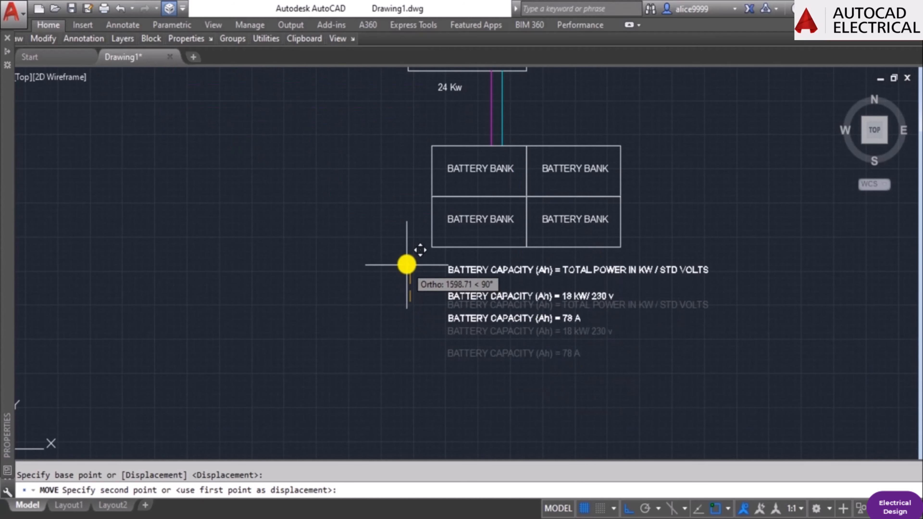
click(407, 264)
key(Escape)
Move the second and third capacity lines up to tighten the spacing beneath the formula line.
text(M)
key(Return)
scroll(537, 325, up, 5)
click(530, 345)
click(427, 204)
scroll(423, 302, down, 5)
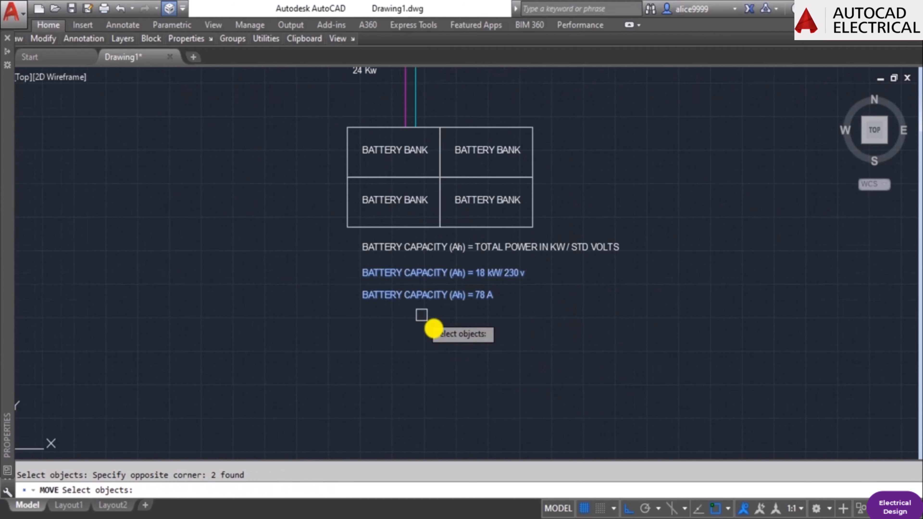
key(Return)
click(437, 338)
click(437, 328)
key(Escape)
Move the "78 A" line up so it sits closely beneath the "18 kW/ 230 v" line.
text(M)
key(Return)
click(431, 286)
key(Return)
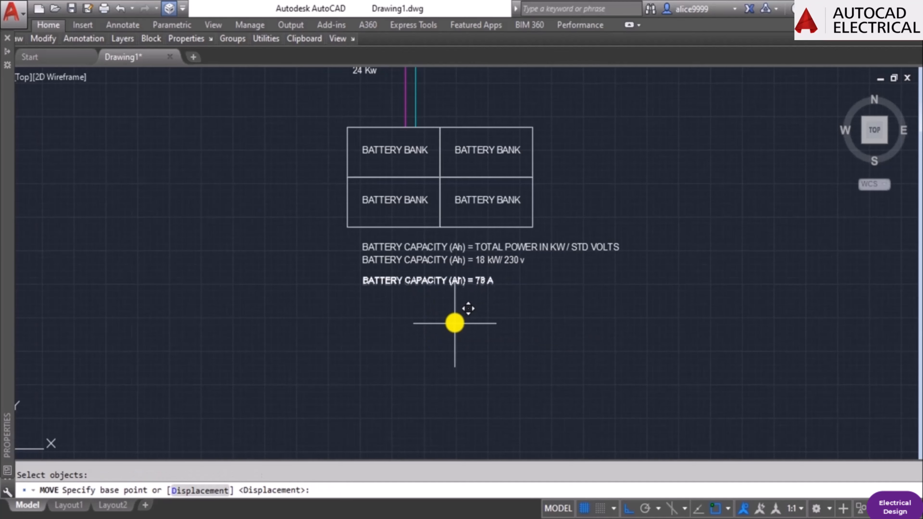
click(455, 327)
click(455, 319)
key(Escape)
middle_drag(520, 187, 538, 275)
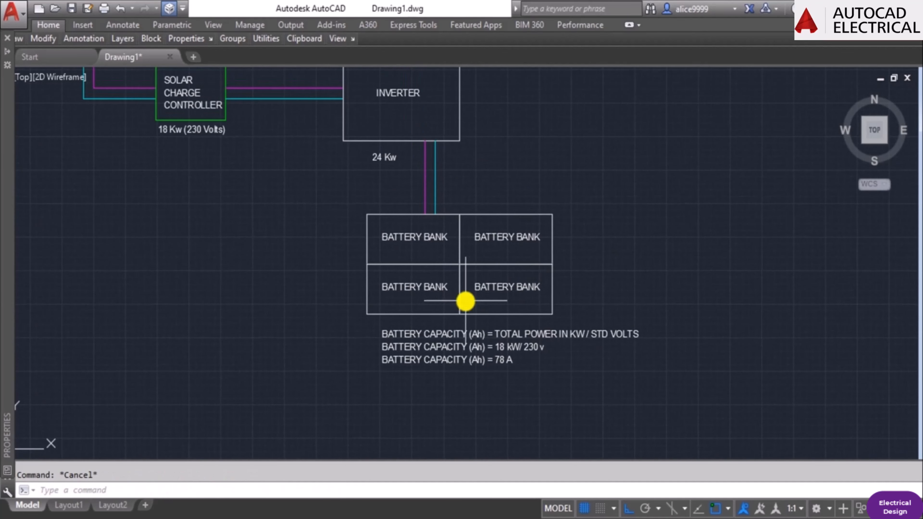
scroll(416, 198, down, 2)
middle_drag(411, 200, 397, 264)
scroll(540, 295, up, 2)
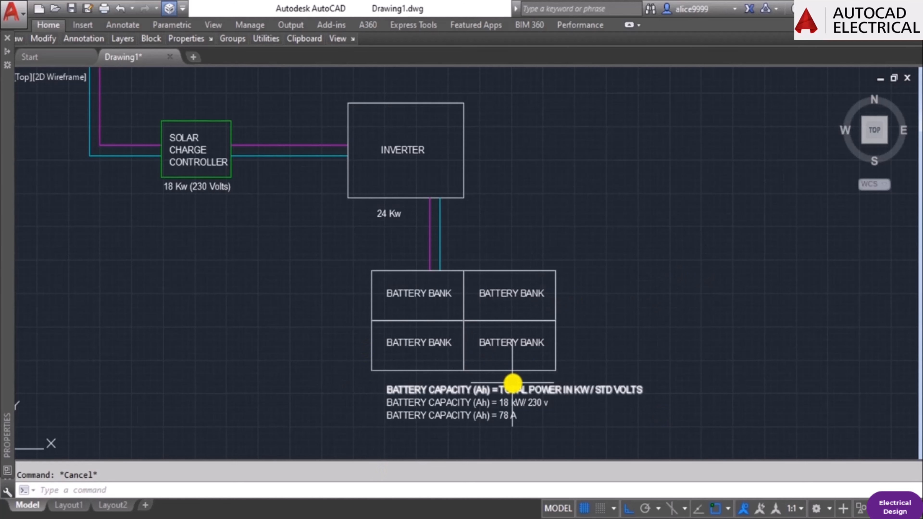
middle_drag(511, 383, 541, 328)
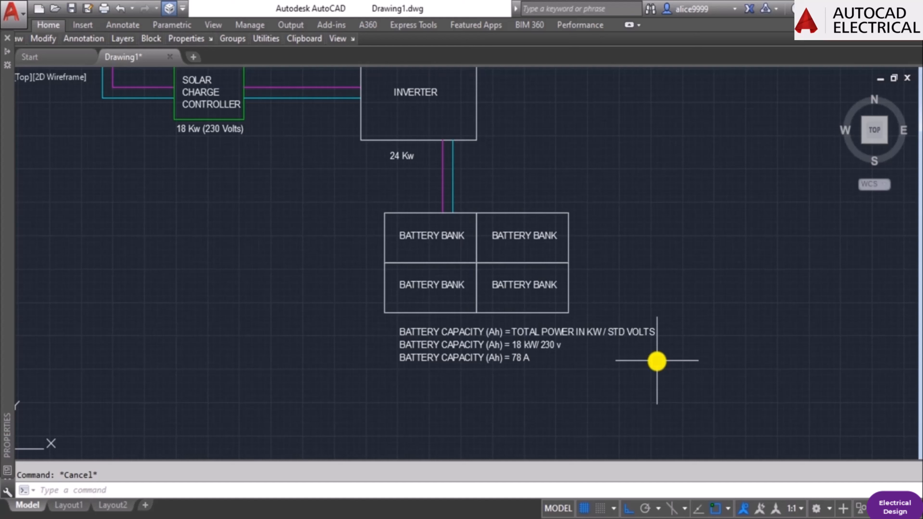
key(Return)
key(Escape)
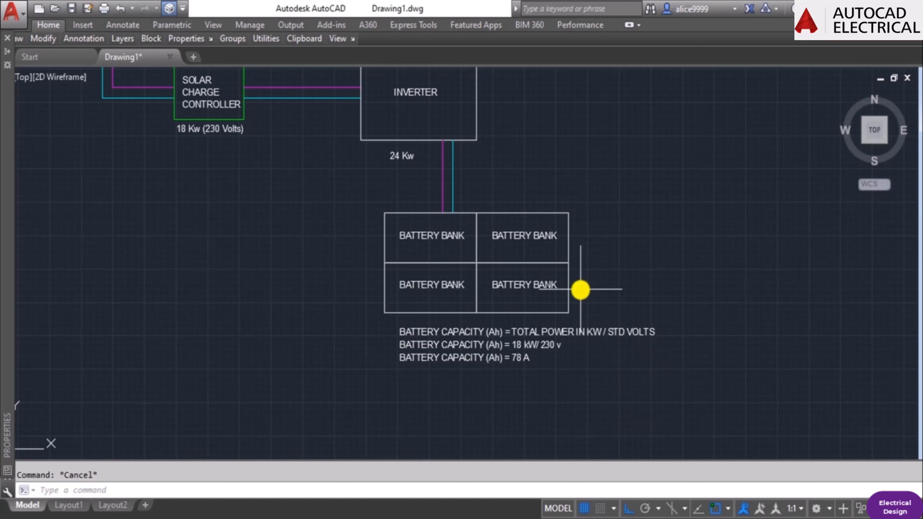
text(co)
key(Return)
click(582, 291)
click(534, 184)
key(Escape)
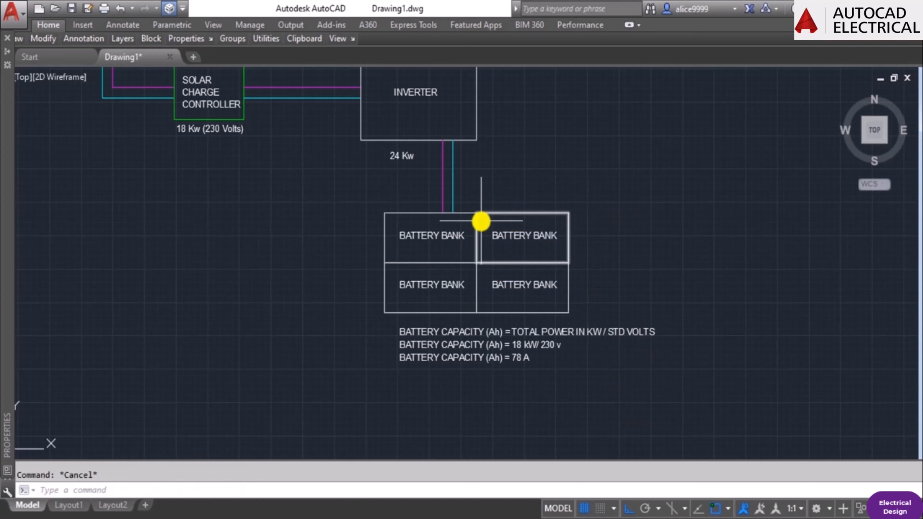
Scale the whole battery bank block, including its labels, by a factor of 0.6 from its upper-left corner.
text(sc)
key(Return)
click(346, 200)
click(579, 303)
key(Return)
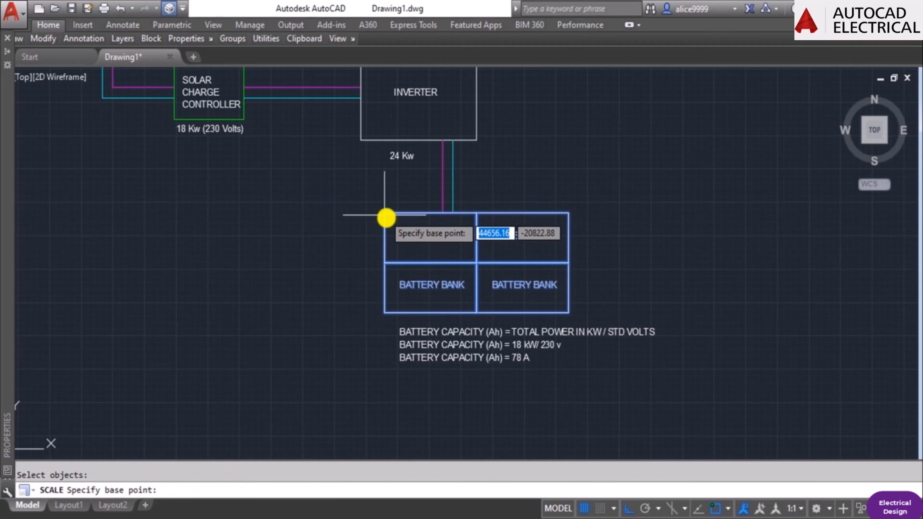
click(387, 217)
text(.6)
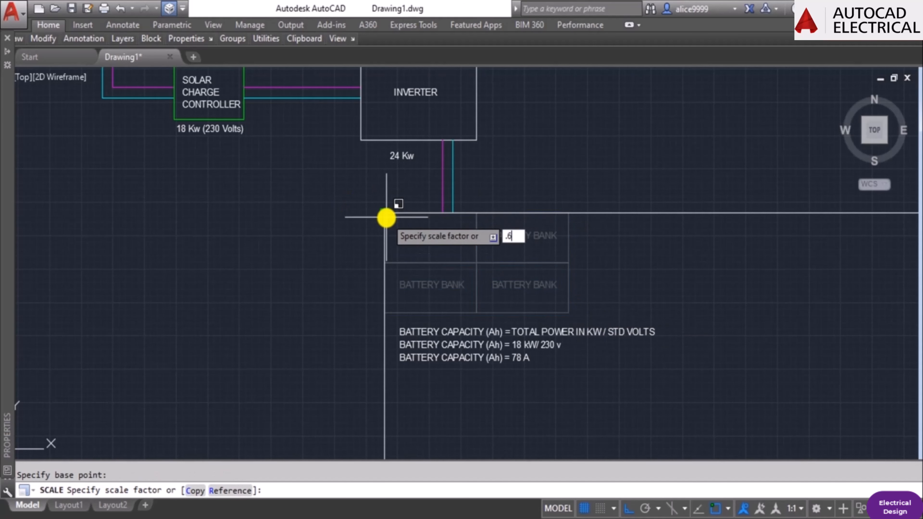
key(Return)
key(Escape)
Copy the block's right-hand column of two battery banks twice to the right, each copy adjoining the previous column.
scroll(414, 237, up, 3)
text(co)
key(Return)
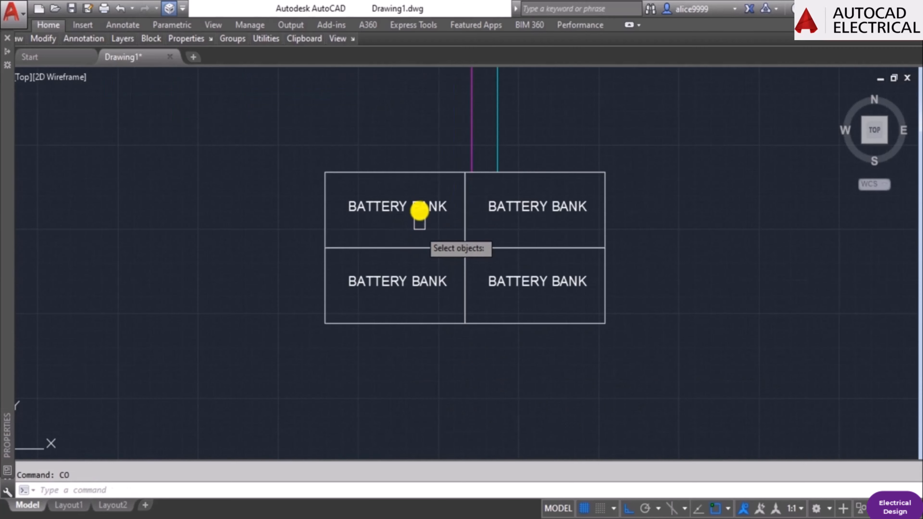
click(427, 150)
click(718, 392)
key(Return)
click(325, 173)
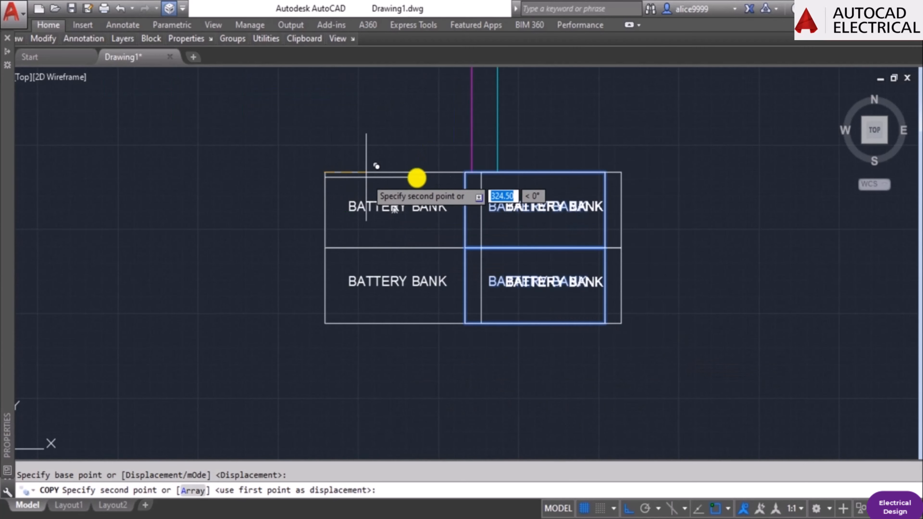
click(465, 172)
click(605, 173)
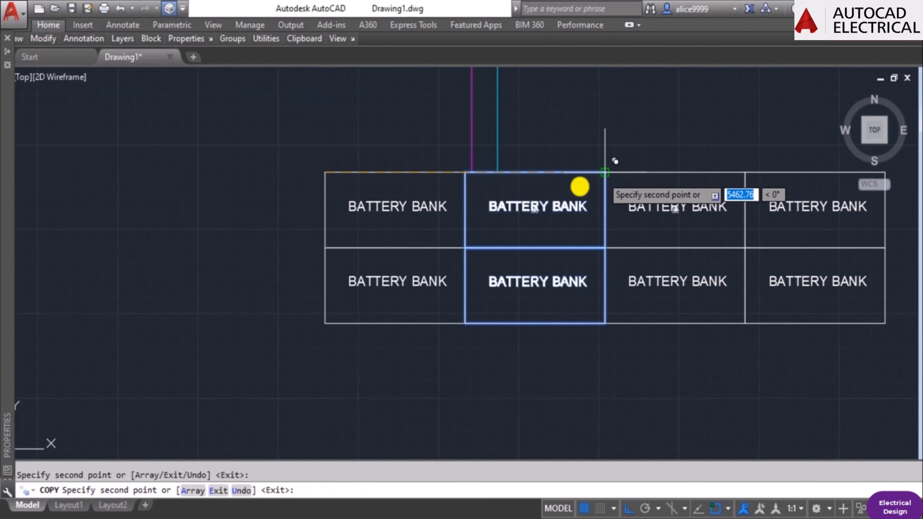
scroll(535, 268, down, 4)
key(Escape)
Move the entire four-column battery bank block slightly to the left beneath the inverter's supply lines.
scroll(446, 242, up, 2)
text(m)
key(Return)
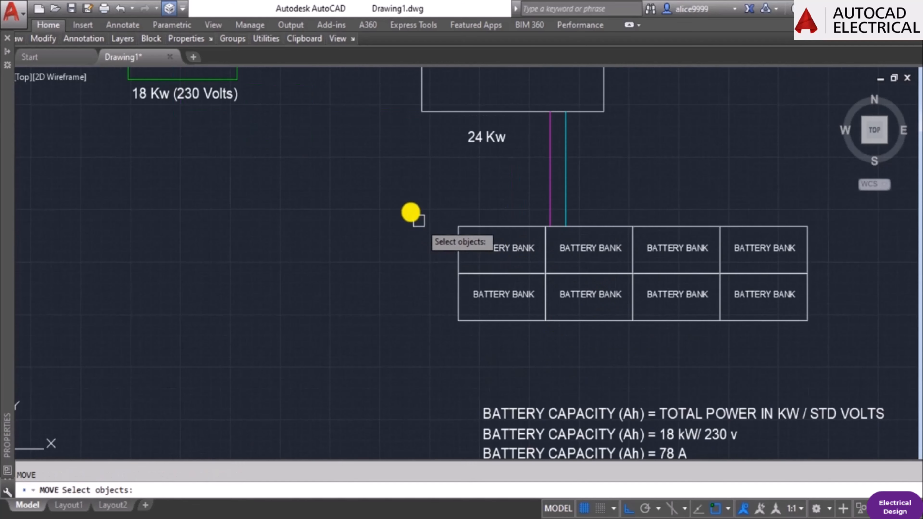
click(411, 213)
click(808, 342)
key(Return)
click(725, 364)
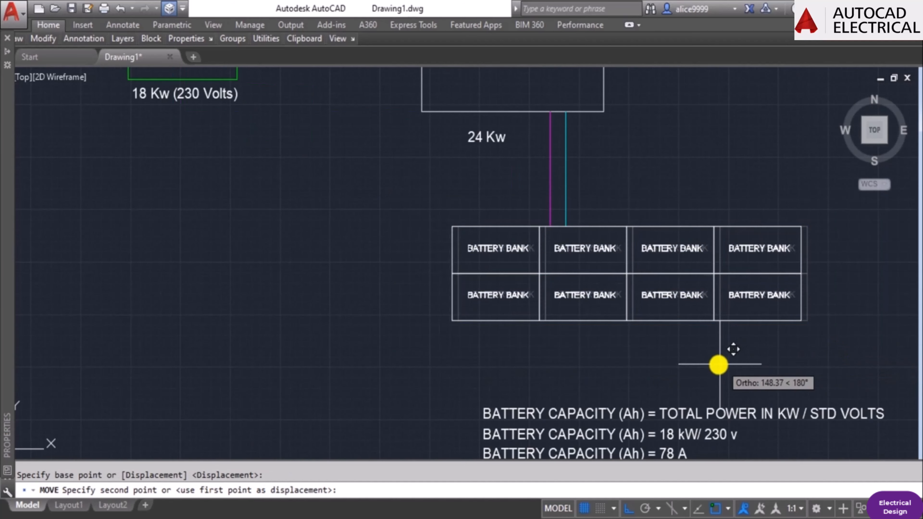
click(703, 366)
key(Escape)
Try to save the drawing as Drawing1.dwg on Local Disk (E:).
scroll(579, 244, down, 4)
middle_drag(633, 235, 597, 295)
scroll(596, 314, up, 2)
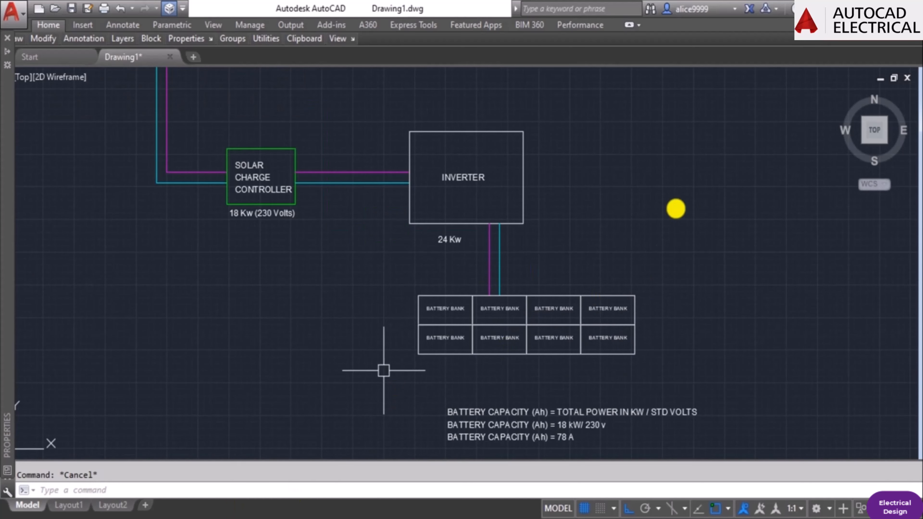
scroll(691, 276, down, 2)
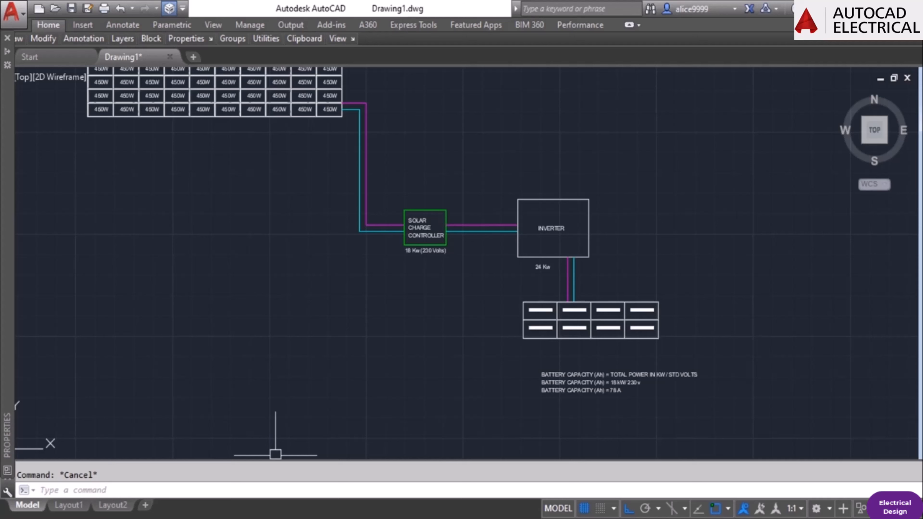
key(ctrl+s)
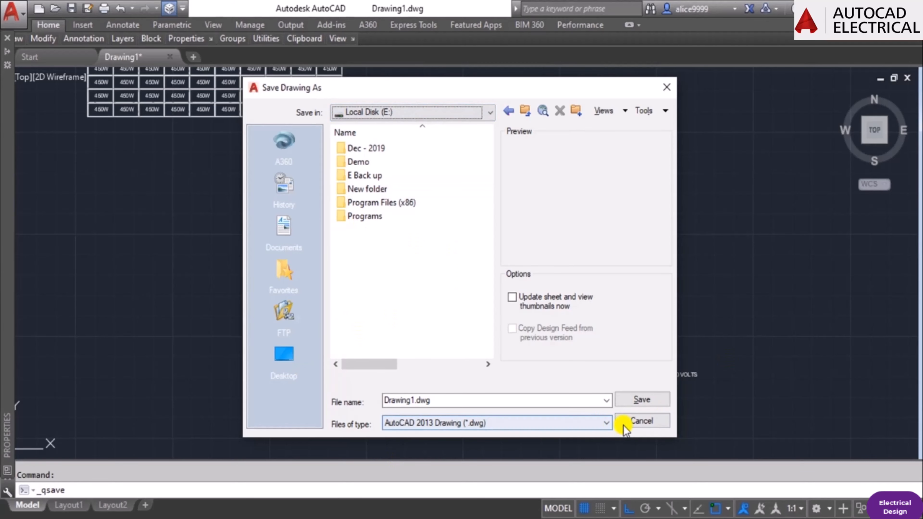
click(640, 421)
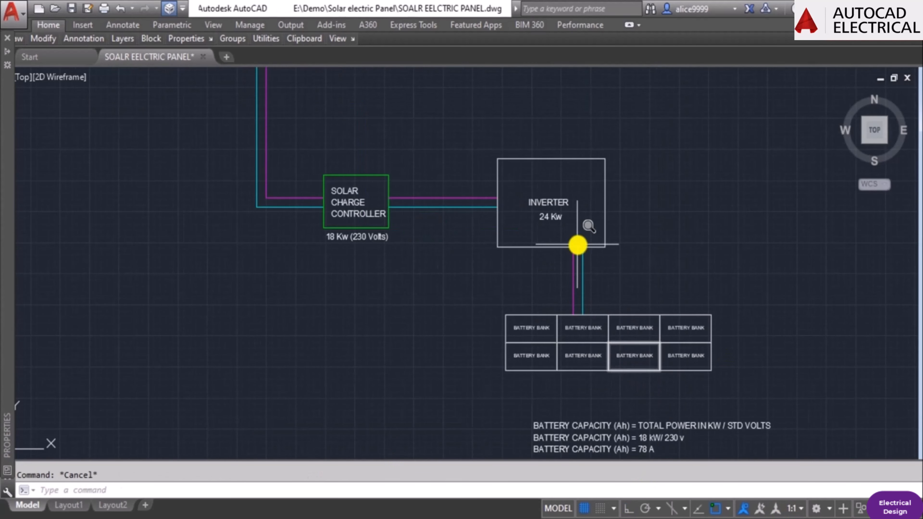
Zoom to the drawing's extents and examine the battery bank with its capacity calculation.
text(z)
key(Return)
text(e)
key(Return)
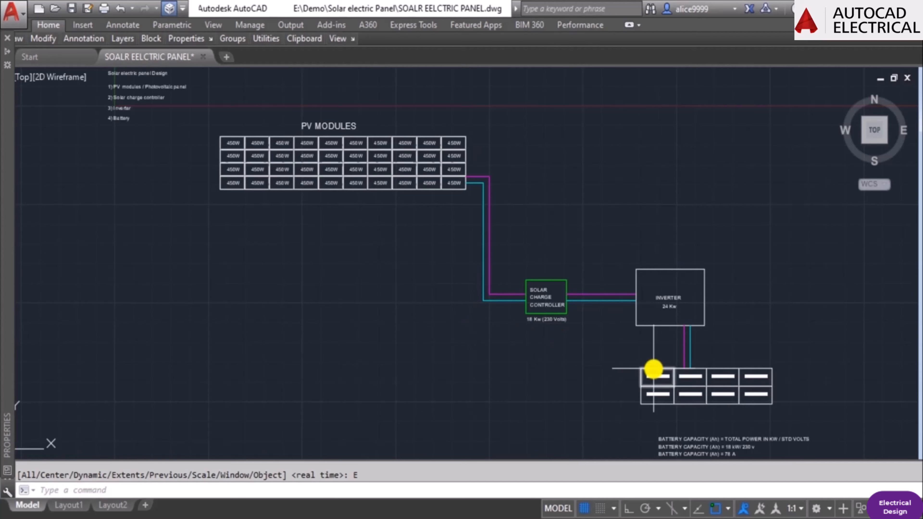
scroll(654, 371, up, 4)
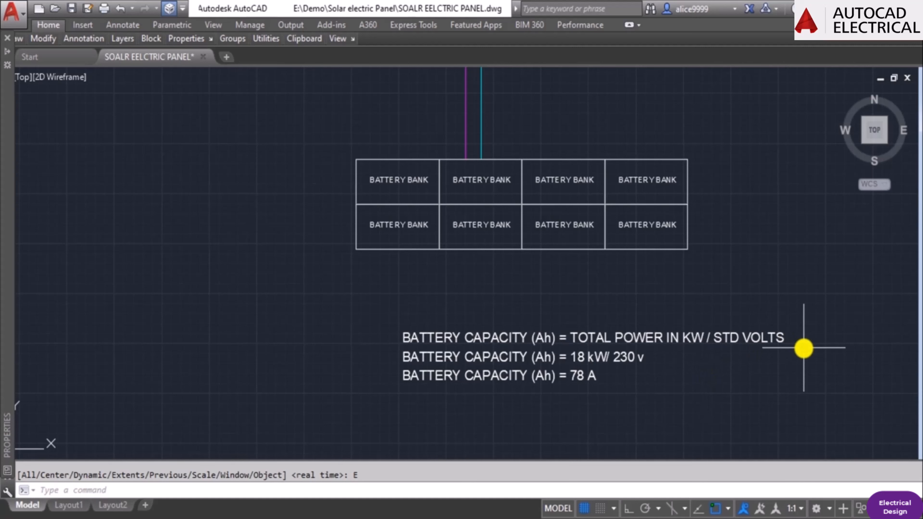
mouse_move(674, 345)
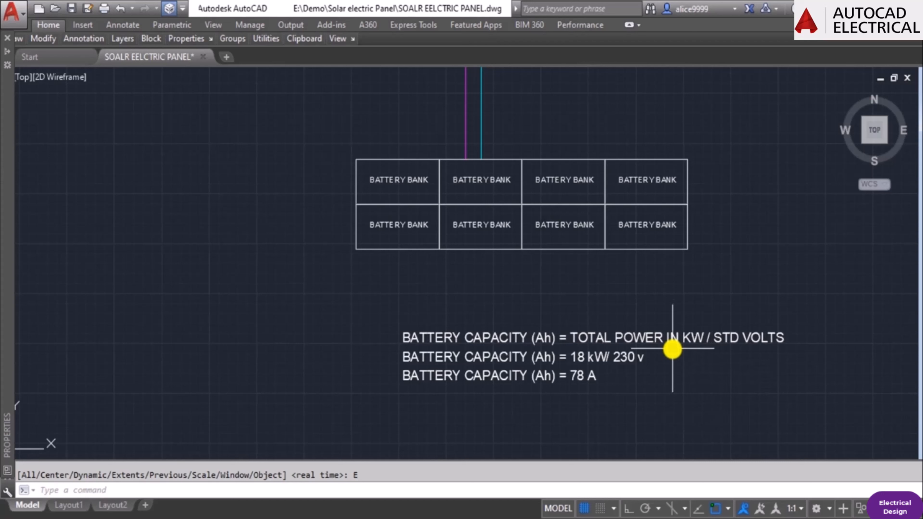
key(Escape)
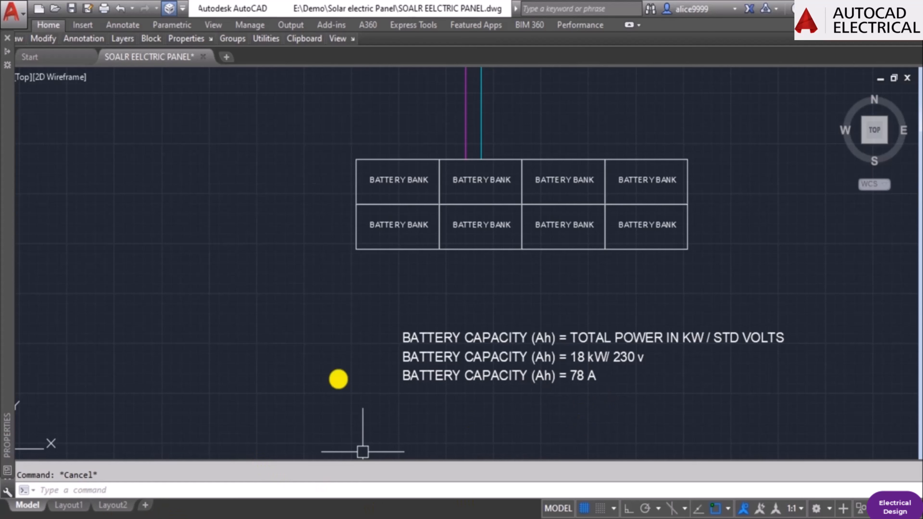
Move all three battery capacity lines straight up, closer to the battery bank block.
text(m)
key(Return)
click(514, 398)
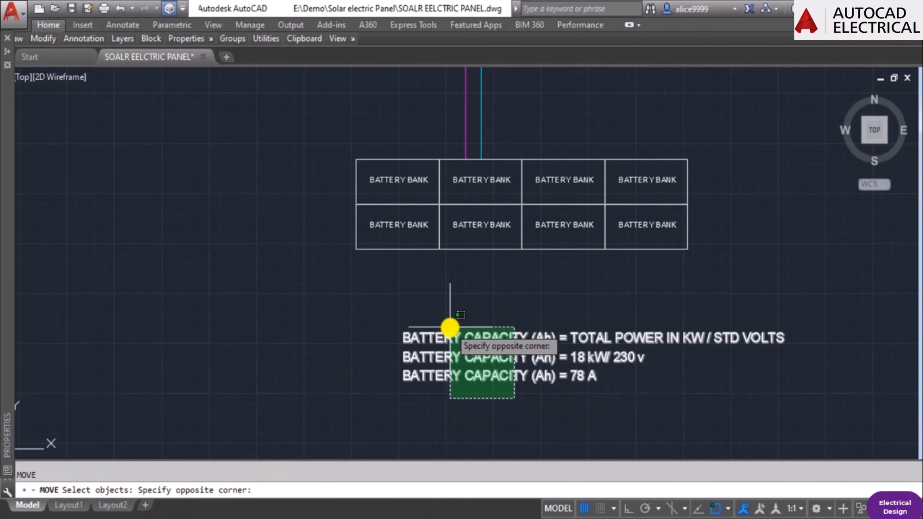
click(450, 327)
key(Return)
click(361, 354)
click(361, 320)
key(Escape)
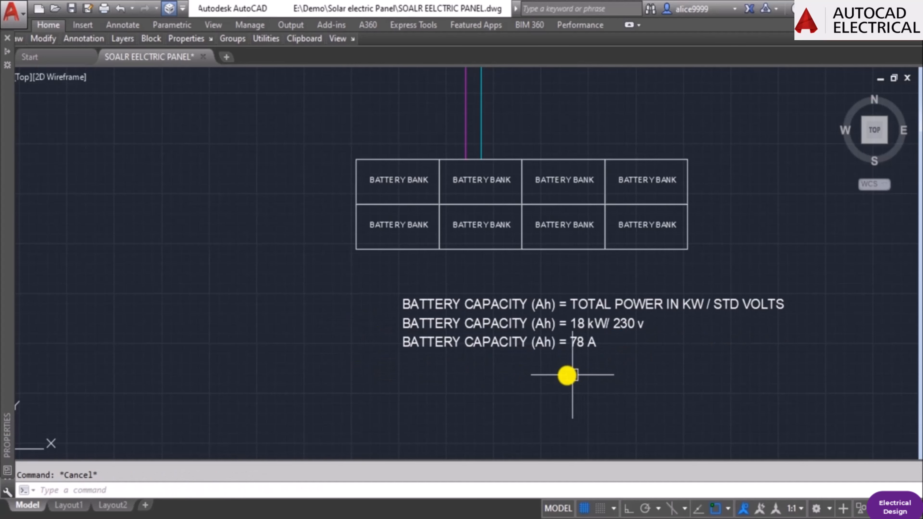
scroll(527, 364, up, 2)
mouse_move(556, 351)
middle_down()
mouse_move(445, 402)
mouse_move(531, 380)
middle_up()
scroll(602, 357, down, 2)
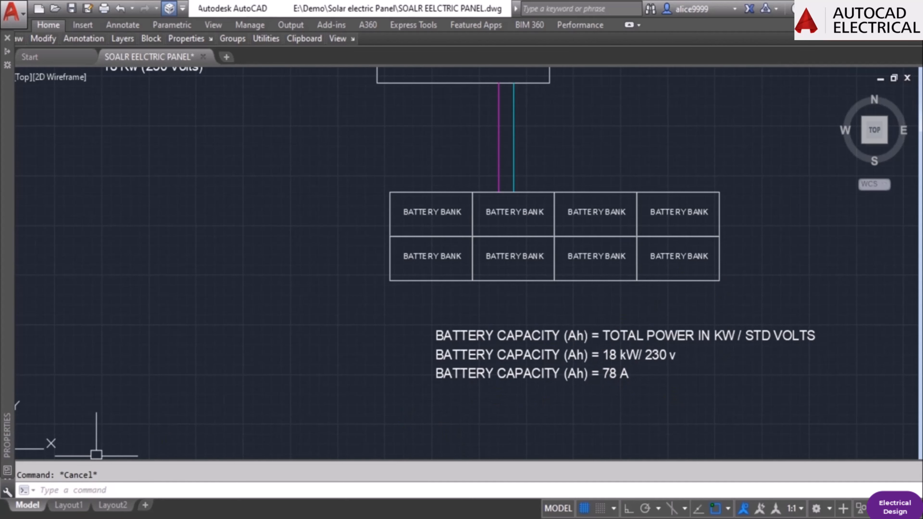
click(836, 472)
click(508, 393)
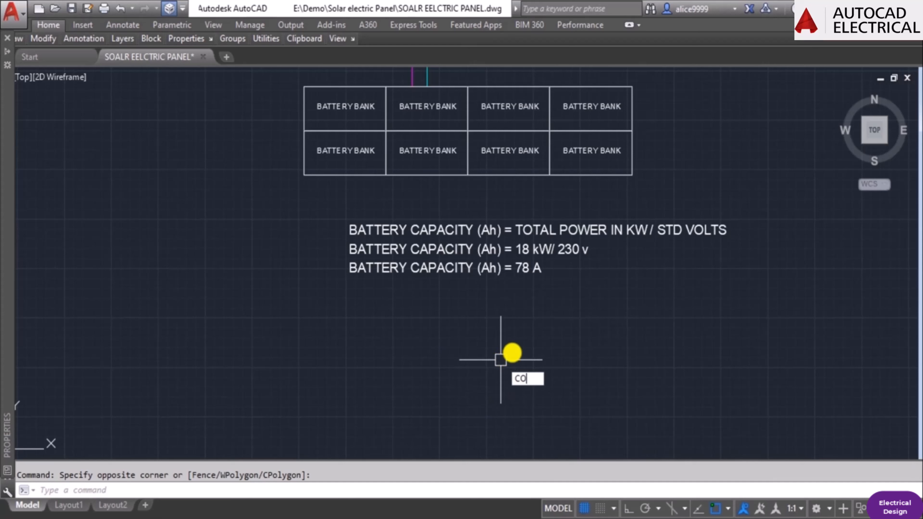
Copy the "BATTERY CAPACITY (Ah) = 78 A" line straight down with Ortho on, leaving a gap beneath the original.
text(CO)
key(Return)
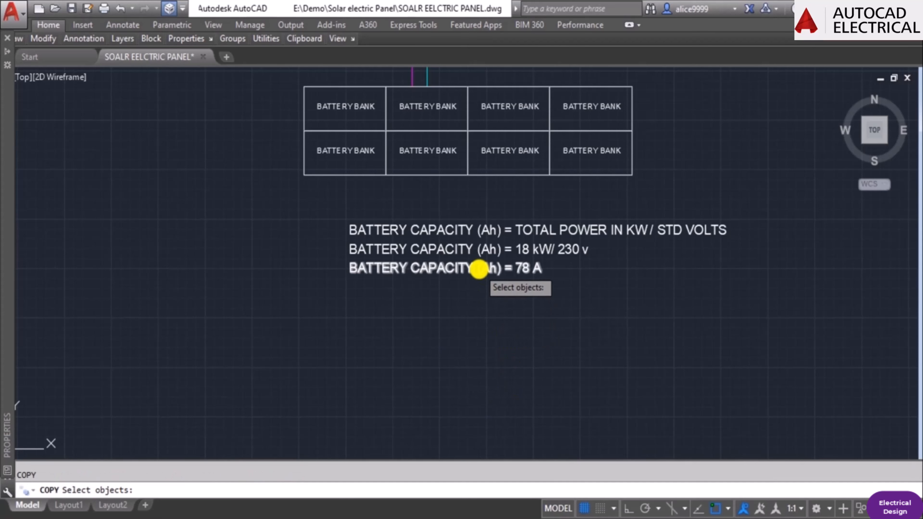
click(476, 268)
key(Return)
click(482, 314)
key(F8)
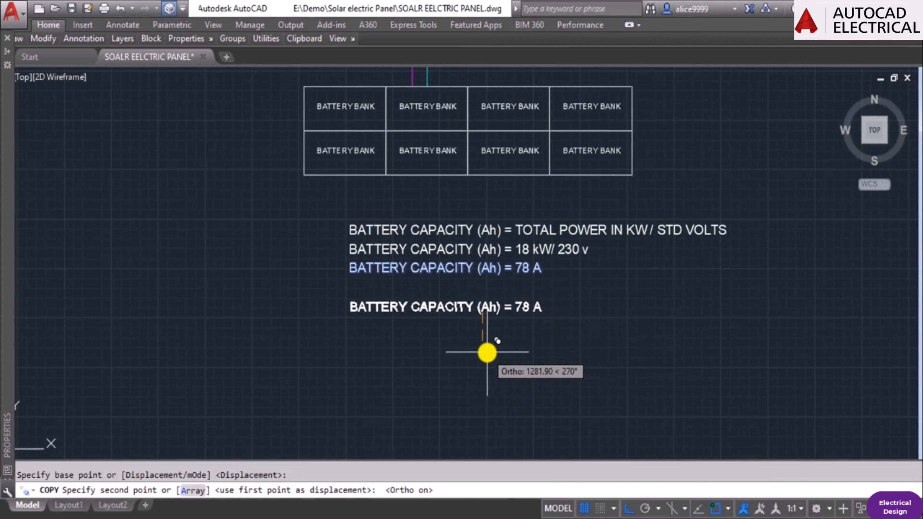
click(487, 351)
key(Escape)
double_click(491, 306)
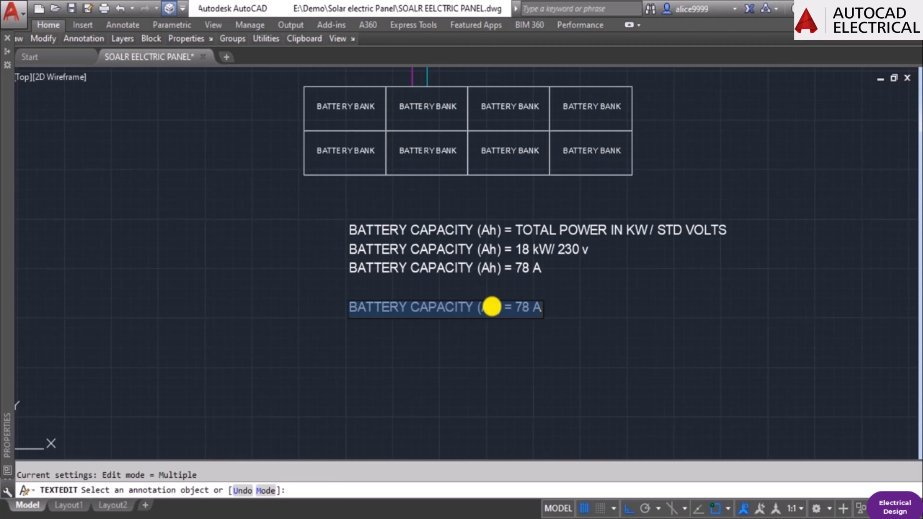
key(Right)
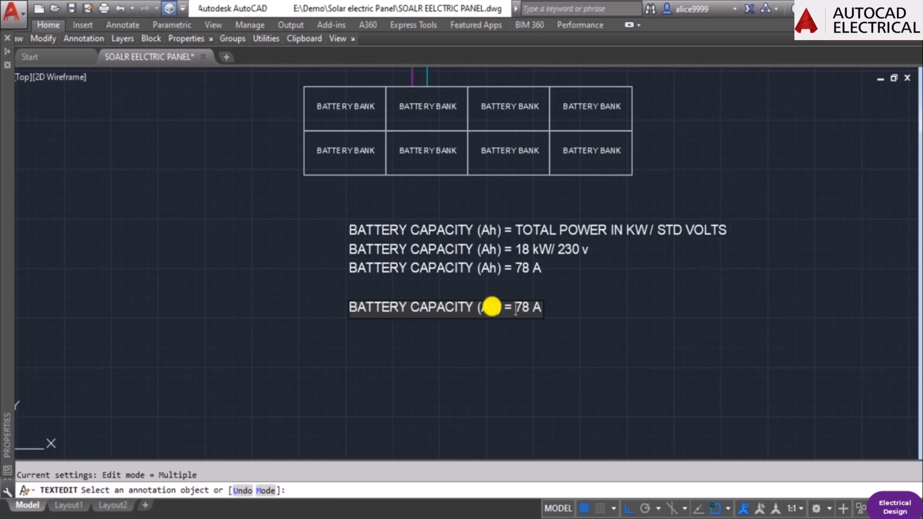
key(Escape)
key(Escape)
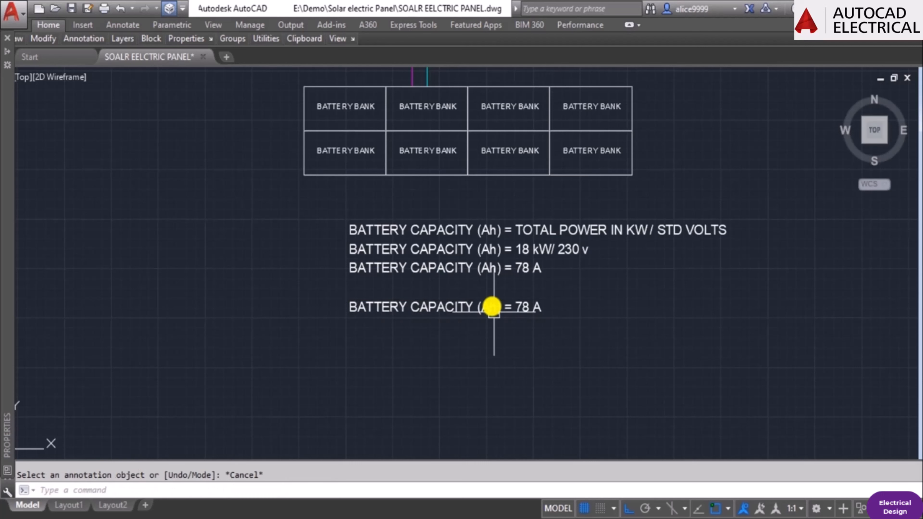
Change the copied line's text to "FOR 12 HOURS".
double_click(492, 306)
text(12 HOURS)
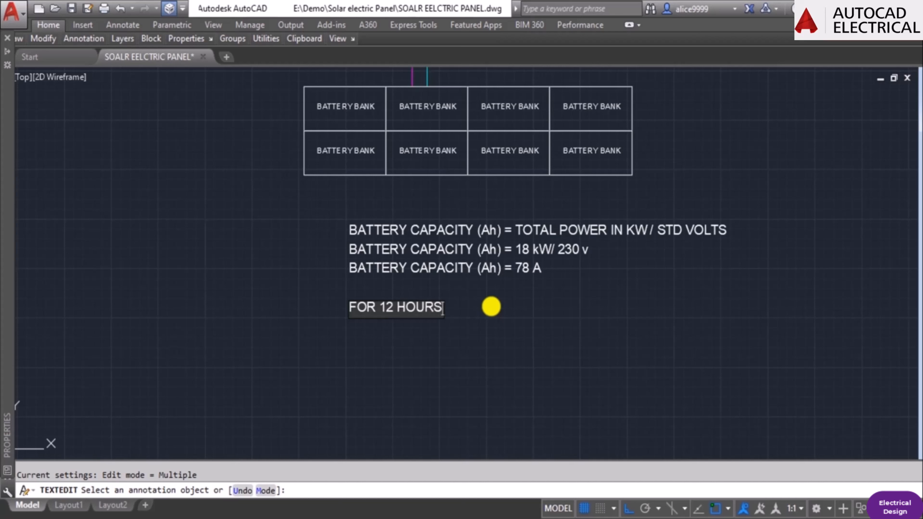
key(Escape)
key(Escape)
Copy the "FOR 12 HOURS" line straight down, leaving a similar gap beneath it.
text(O)
key(Return)
click(425, 312)
key(Return)
click(493, 337)
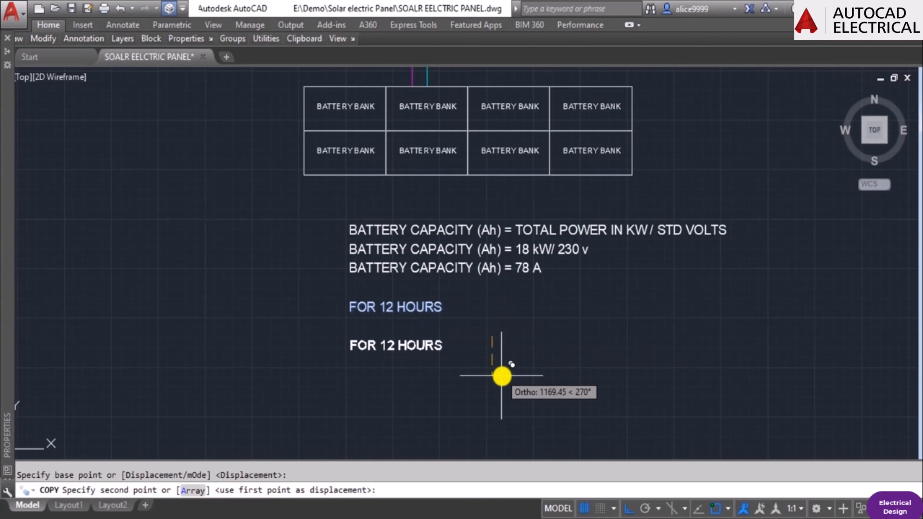
click(501, 375)
key(Escape)
Replace the lower copy's text with "BATTERY CAPACITY = 12 x 78 =".
double_click(427, 347)
text(BATTERY CAPACITY = 12 x 78 =)
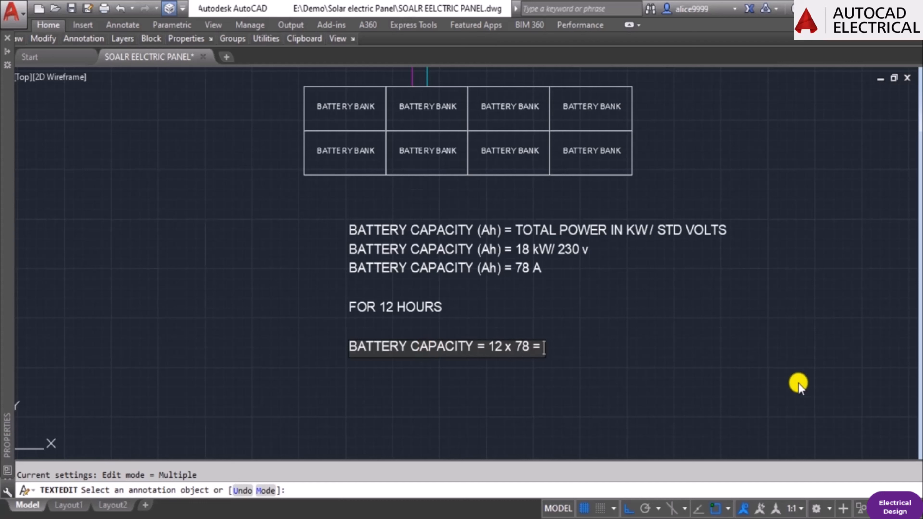
click(756, 385)
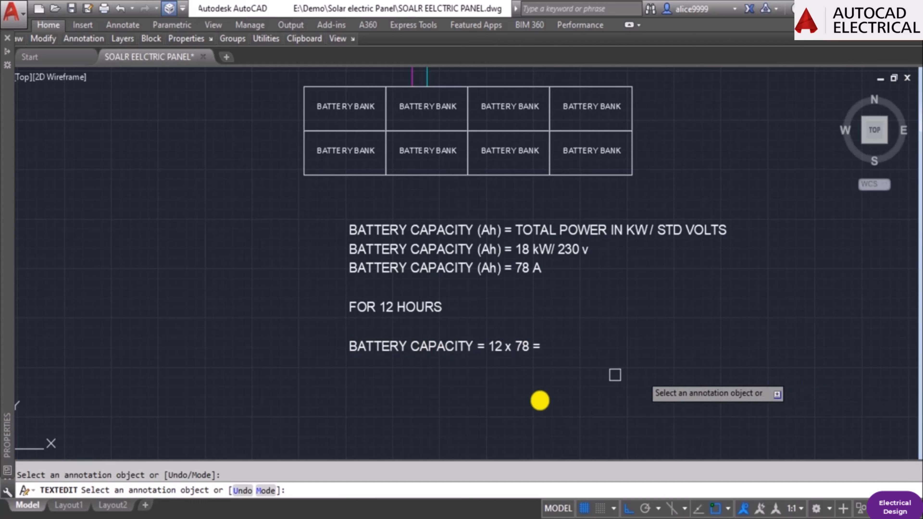
key(Escape)
key(Escape)
Switch to Calculator and multiply 12 by 78.
click(298, 518)
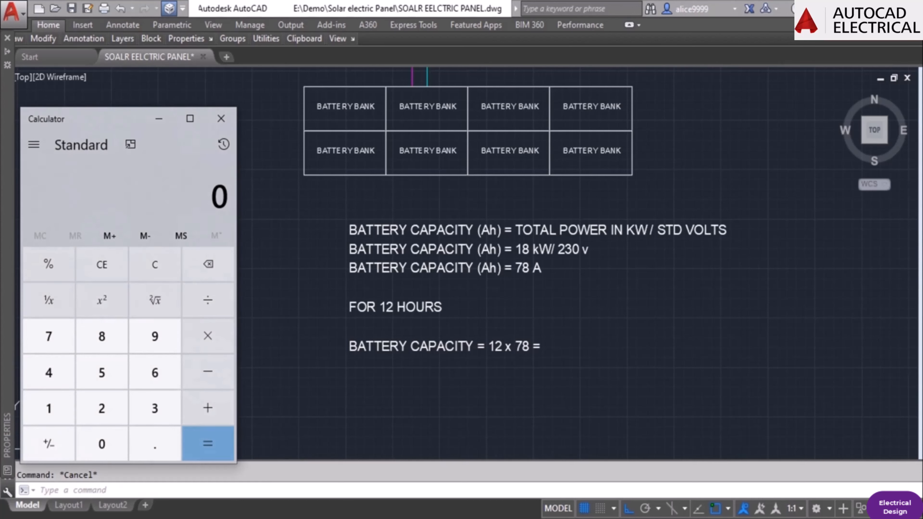
text(78)
key(Return)
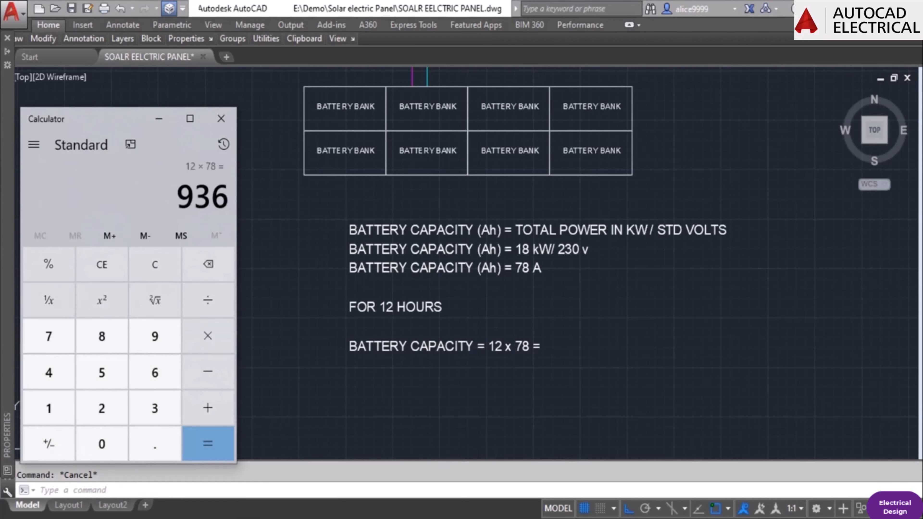
Return to the AutoCAD drawing and complete the last capacity line as "BATTERY CAPACITY = 12 x 78 = 1000 Ah".
click(532, 465)
double_click(523, 346)
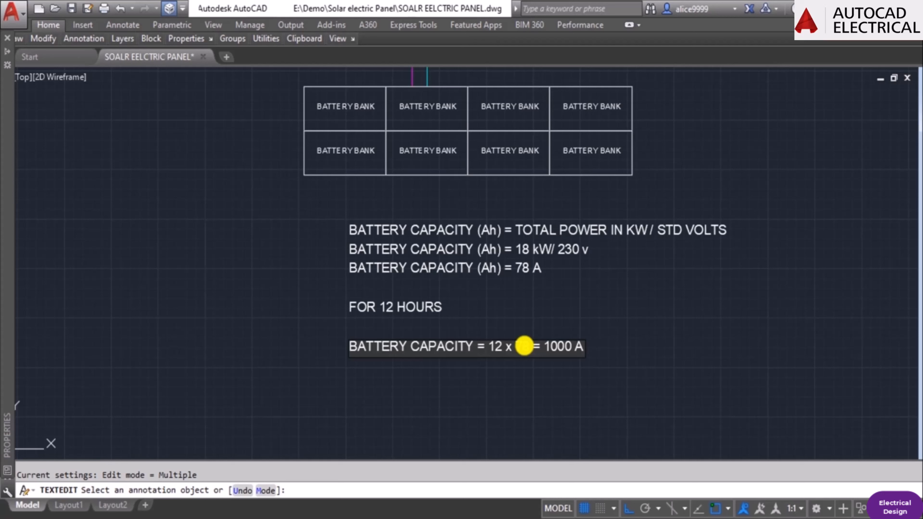
key(Escape)
key(Escape)
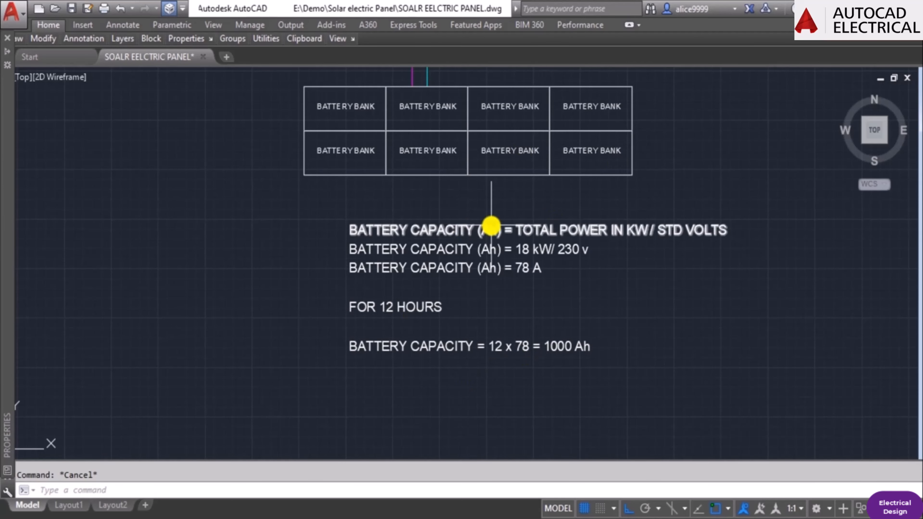
mouse_move(450, 216)
middle_down()
mouse_move(458, 237)
mouse_move(531, 254)
middle_up()
scroll(499, 251, down, 5)
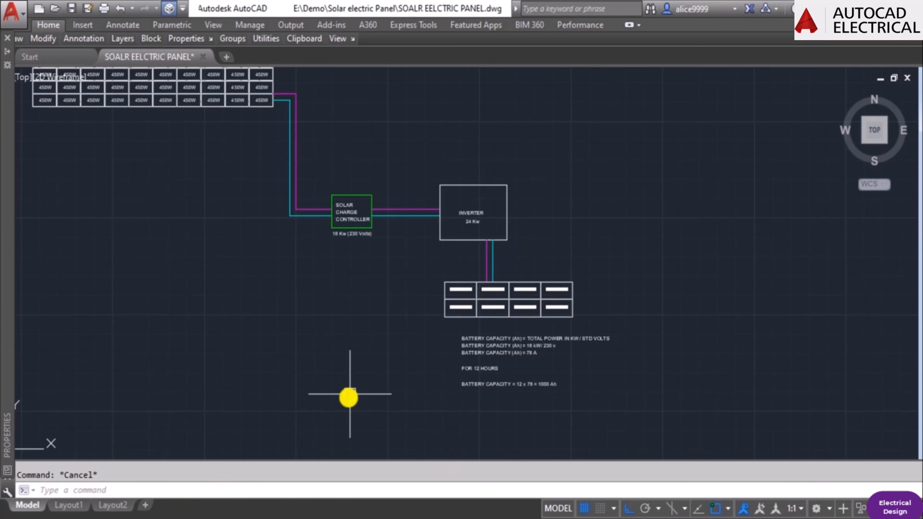
scroll(493, 293, up, 3)
middle_drag(544, 207, 524, 332)
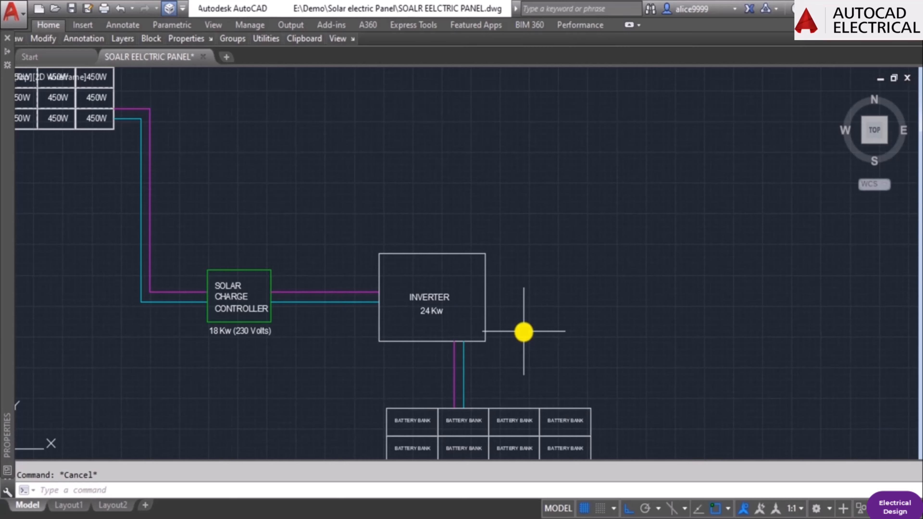
scroll(546, 334, down, 2)
middle_drag(661, 403, 594, 346)
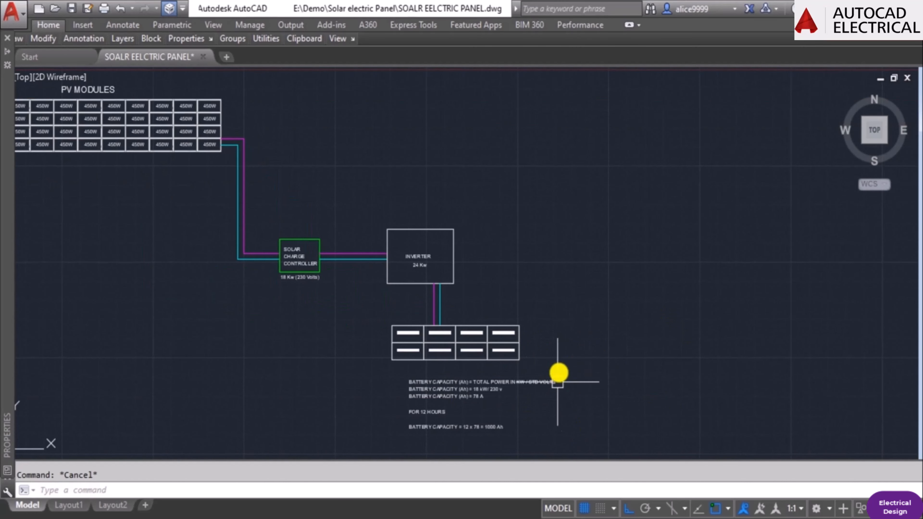
scroll(464, 282, up, 2)
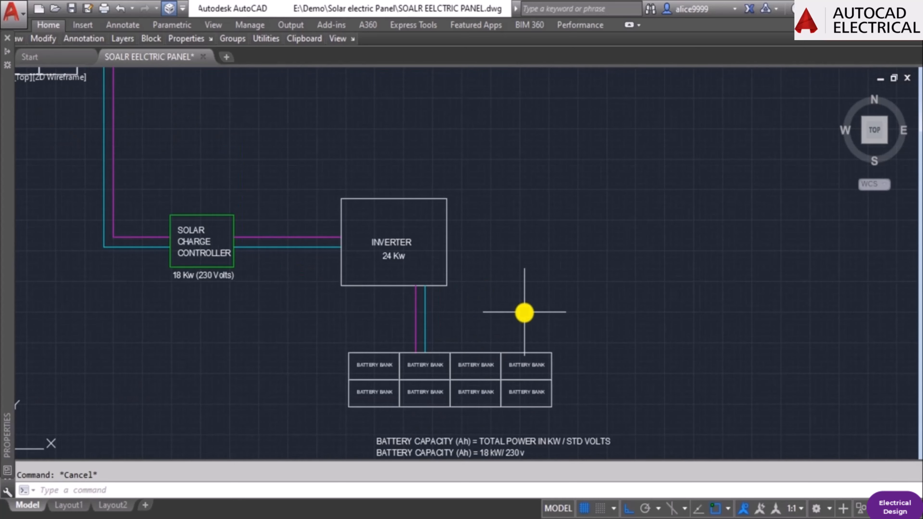
key(Return)
key(Escape)
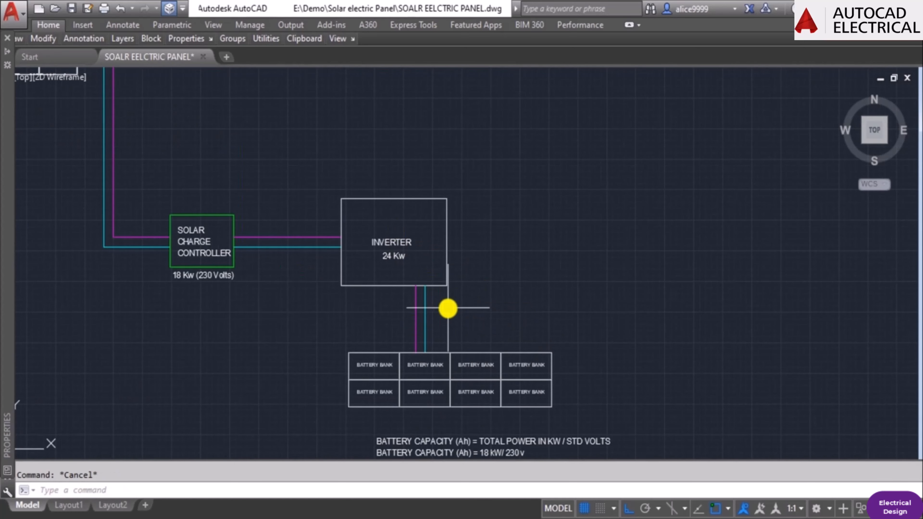
Copy the magenta and cyan lines between the inverter and battery bank about 9430 units straight to the right.
text(co)
key(Return)
click(463, 322)
click(413, 339)
key(Return)
click(408, 317)
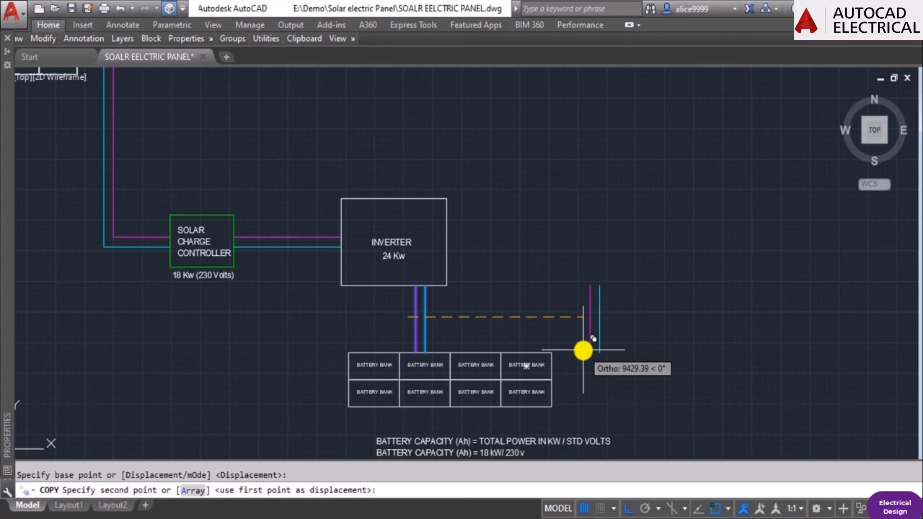
click(583, 352)
key(Escape)
Draw a three-segment bracket about 1800 units tall on the battery bank's right edge, joining its upper and lower rows.
middle_drag(556, 378, 541, 317)
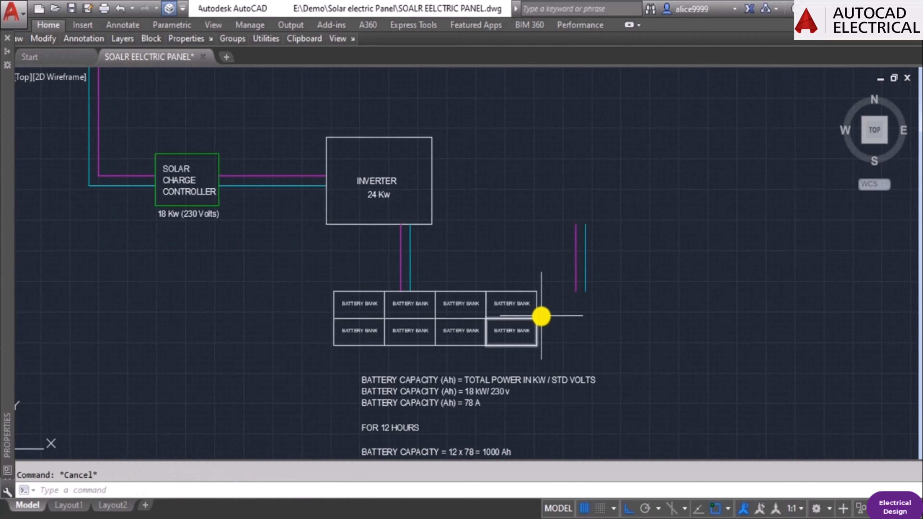
text(l)
key(Return)
scroll(542, 316, up, 4)
click(526, 297)
click(564, 297)
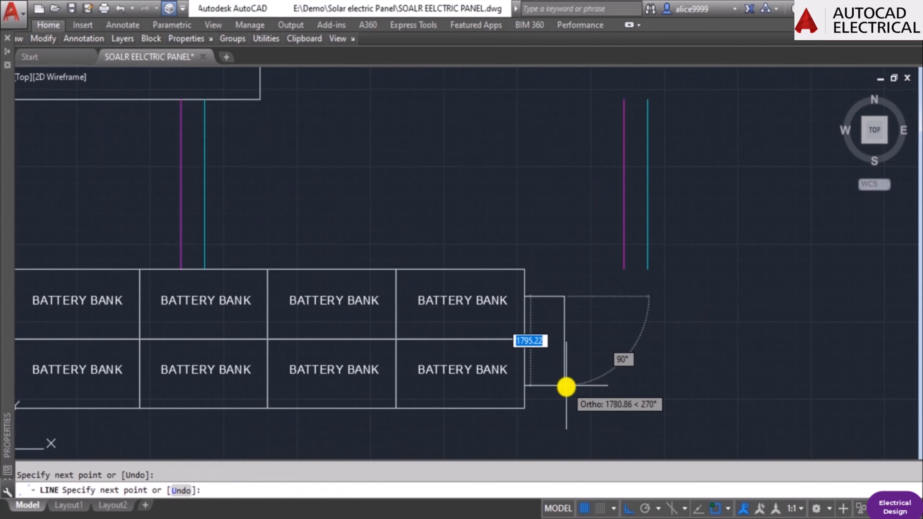
click(566, 389)
click(527, 390)
key(Escape)
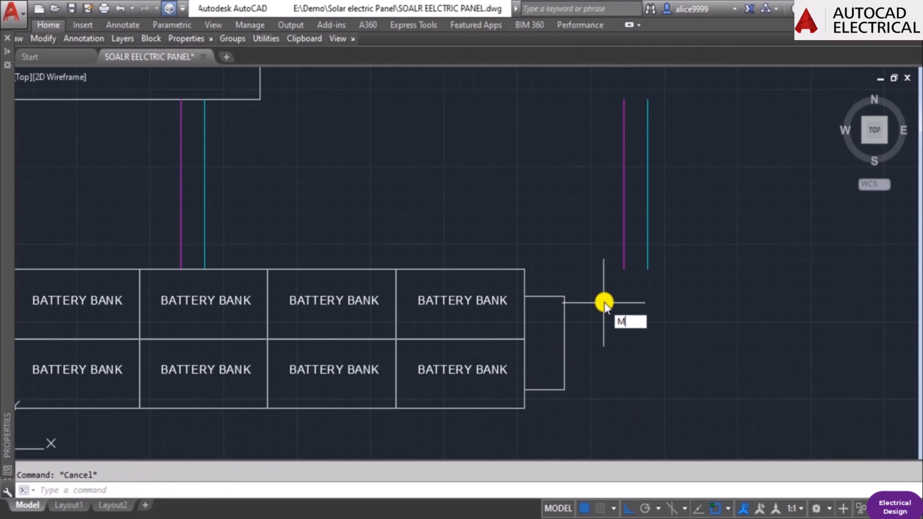
key(Return)
key(Escape)
scroll(637, 295, down, 2)
text(R)
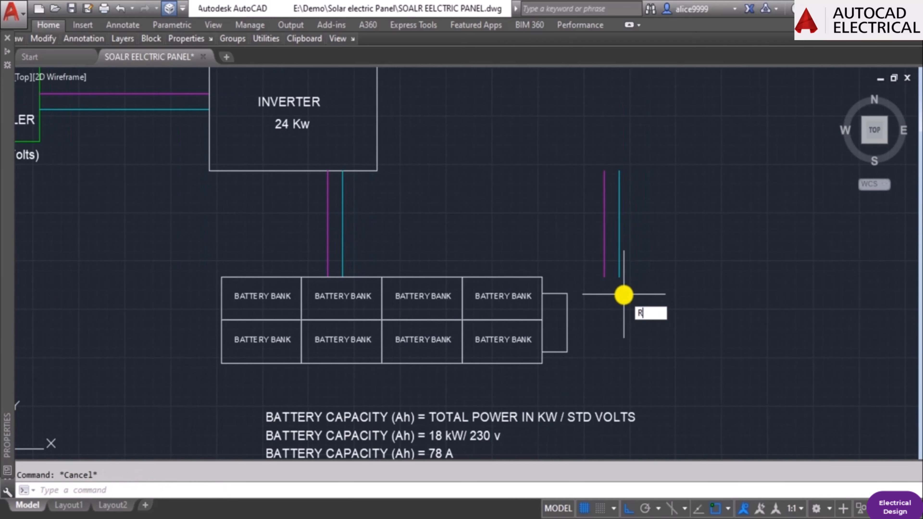
text(O)
key(Return)
click(632, 283)
click(579, 237)
key(Escape)
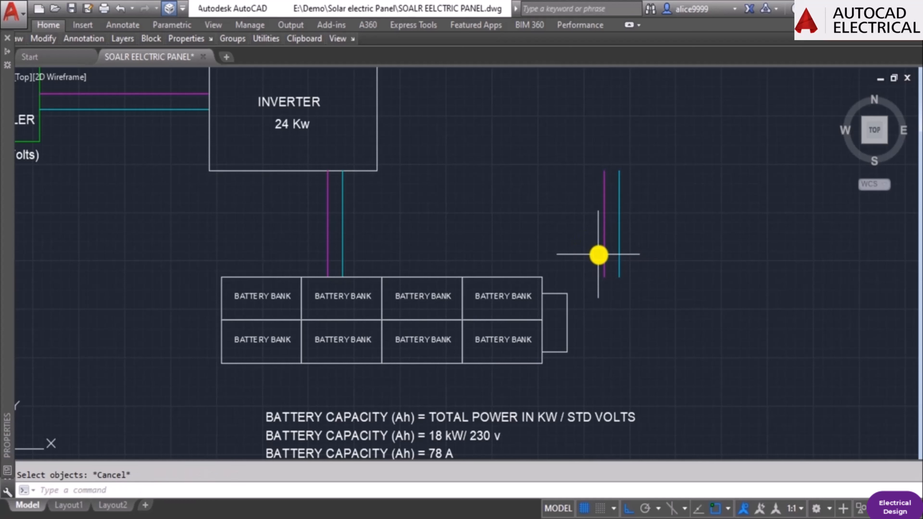
Erase the copied magenta line to the right of the battery bank.
text(E)
key(Return)
click(603, 256)
key(Return)
key(Escape)
text(RO)
Rotate the remaining copied cyan line to horizontal.
key(Return)
click(618, 257)
key(Return)
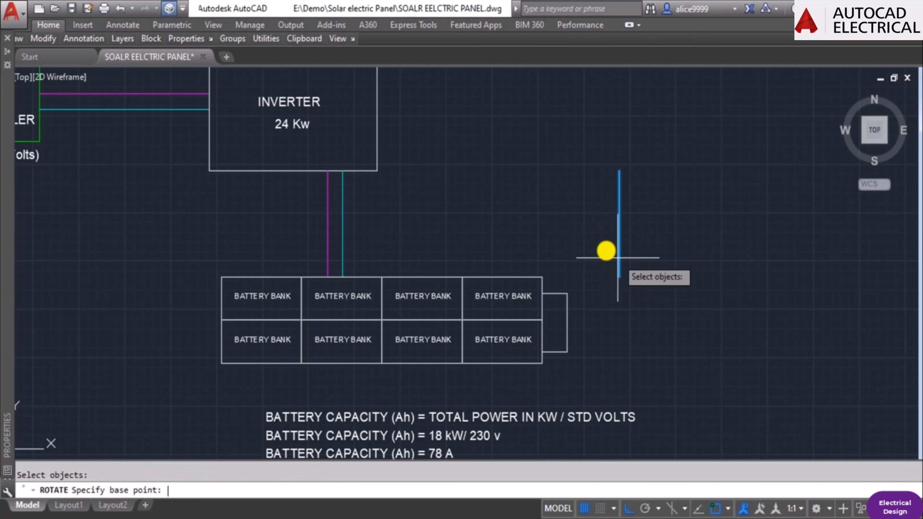
click(607, 251)
Move the horizontal cyan line so its left end sits on the bracket's vertical side, just below the bracket's top.
key(Return)
key(Escape)
text(M)
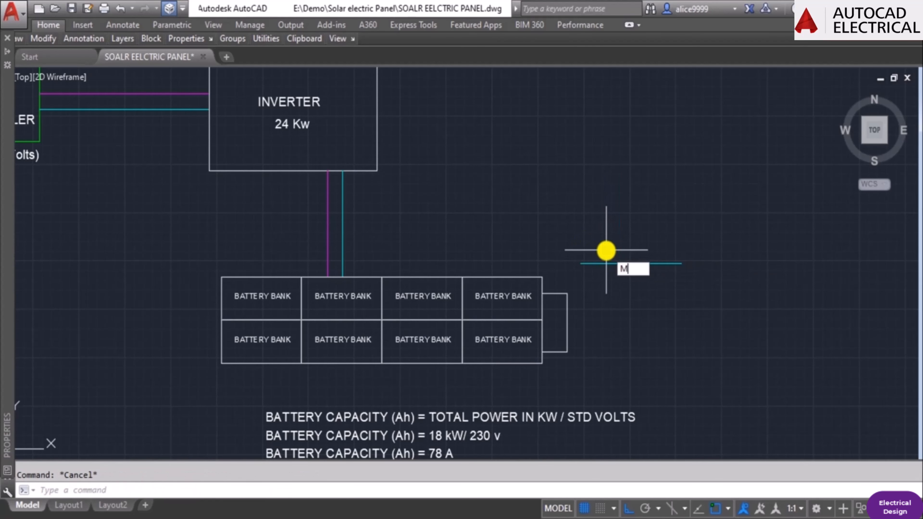
key(Return)
click(596, 263)
key(Return)
click(581, 263)
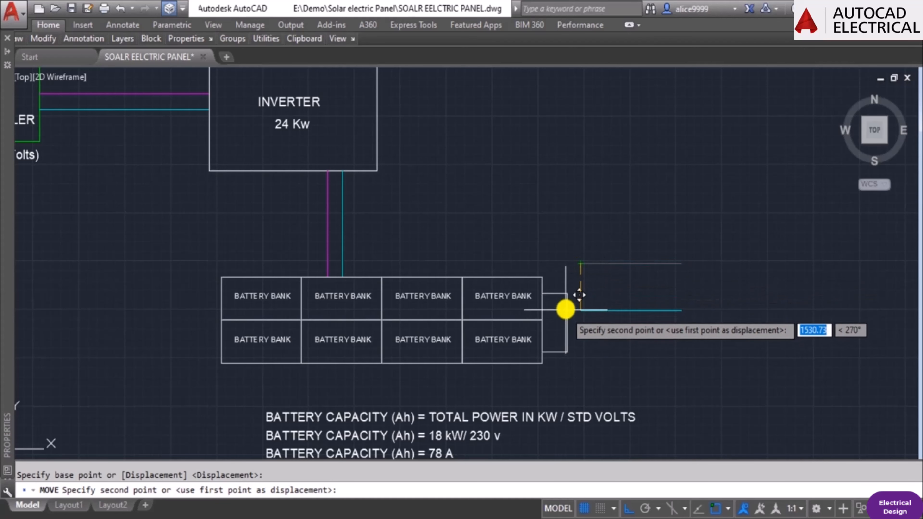
click(572, 306)
key(Escape)
Copy the horizontal cyan line straight down along the bracket's vertical side.
text(CO)
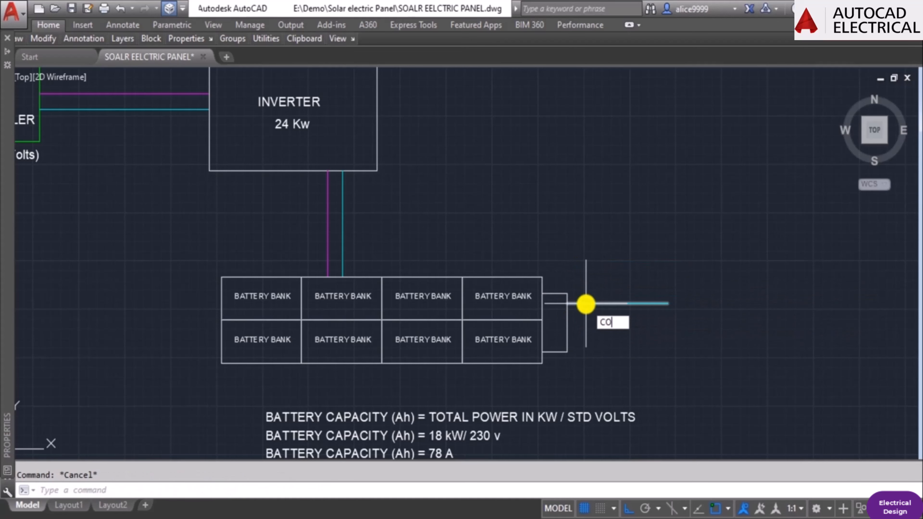
key(Return)
scroll(592, 309, up, 4)
click(578, 308)
key(Return)
click(532, 307)
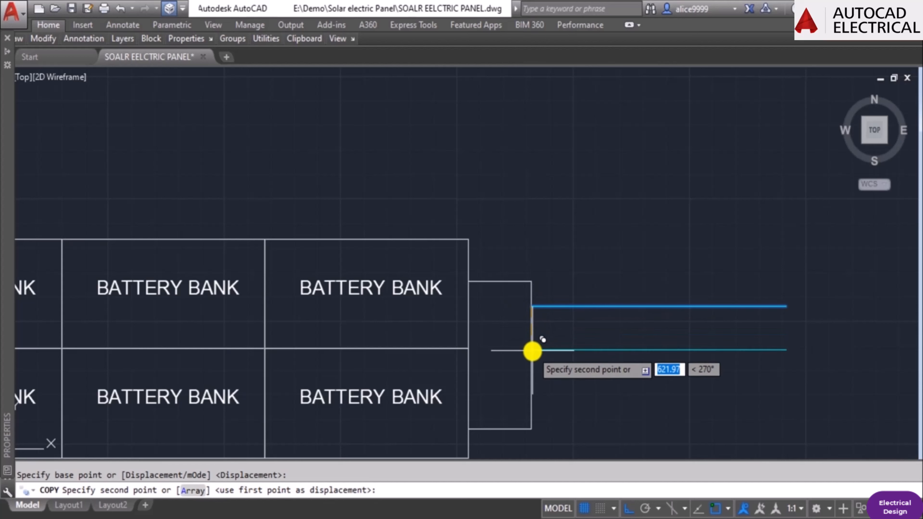
click(531, 351)
key(Escape)
Copy the lower cyan line down again at the same spacing to make a third line on the bracket.
key(Return)
click(625, 381)
click(588, 341)
key(Return)
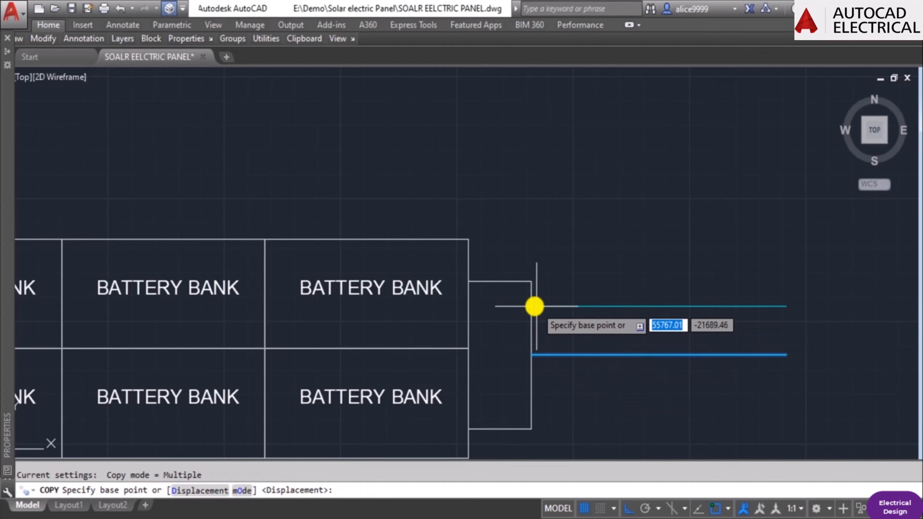
click(534, 307)
click(532, 355)
key(Escape)
Move the three cyan lines up along the bracket so the uppermost one lies just below the bracket's top corner.
scroll(618, 414, down, 2)
text(M)
key(Return)
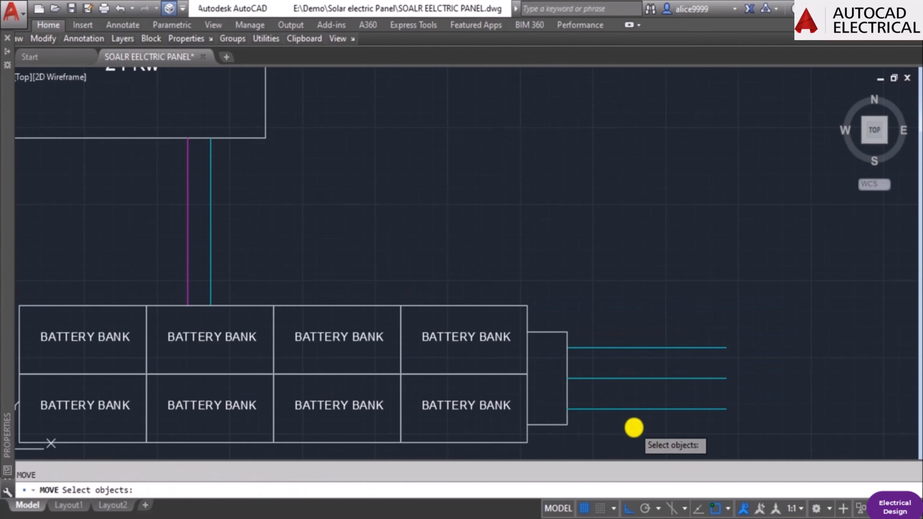
click(579, 346)
key(Return)
scroll(567, 347, up, 3)
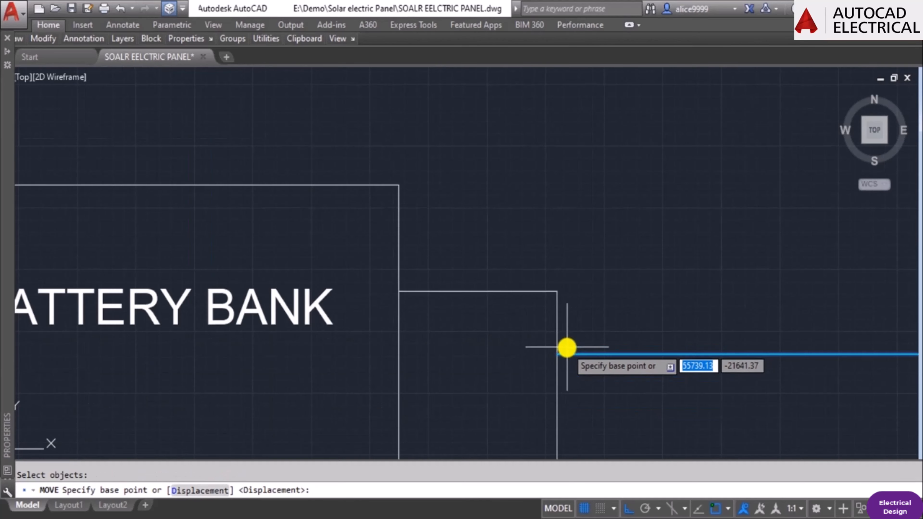
click(558, 354)
scroll(560, 318, down, 3)
key(Escape)
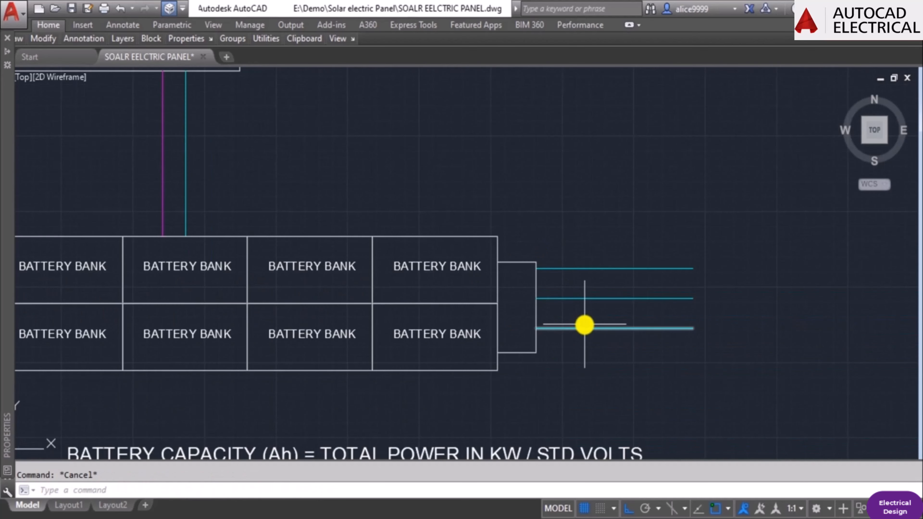
Erase the two lower cyan lines, keeping only the uppermost one on the bracket.
scroll(591, 345, up, 4)
text(e)
key(Return)
click(592, 345)
click(523, 173)
key(Return)
key(Escape)
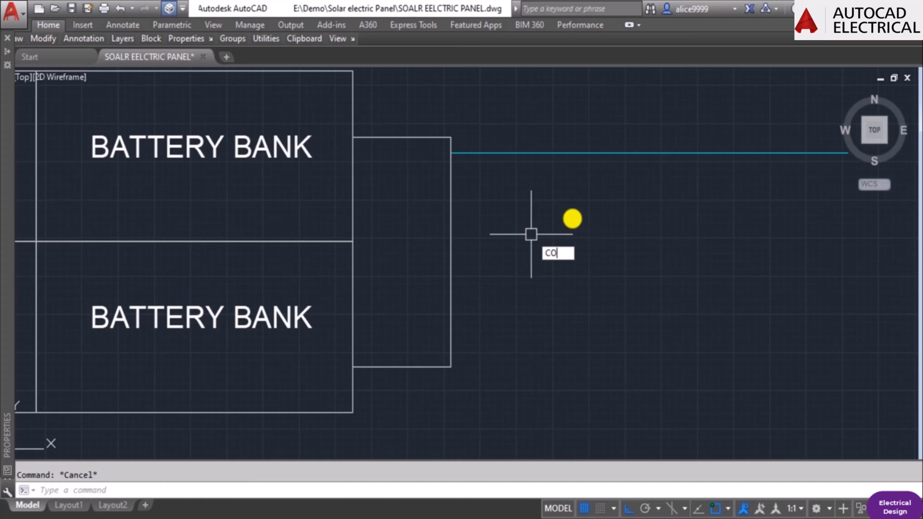
Copy the uppermost cyan line about 390 units straight down along the bracket.
key(Return)
click(574, 219)
click(535, 121)
key(Return)
click(550, 203)
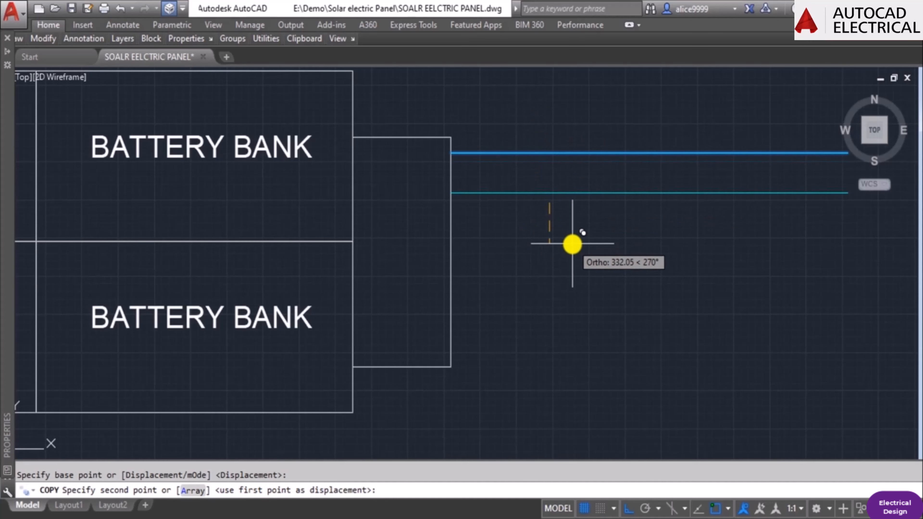
click(573, 250)
key(Escape)
Copy the second cyan line down the bracket three times at the same spacing, making five evenly spaced output lines.
text(c)
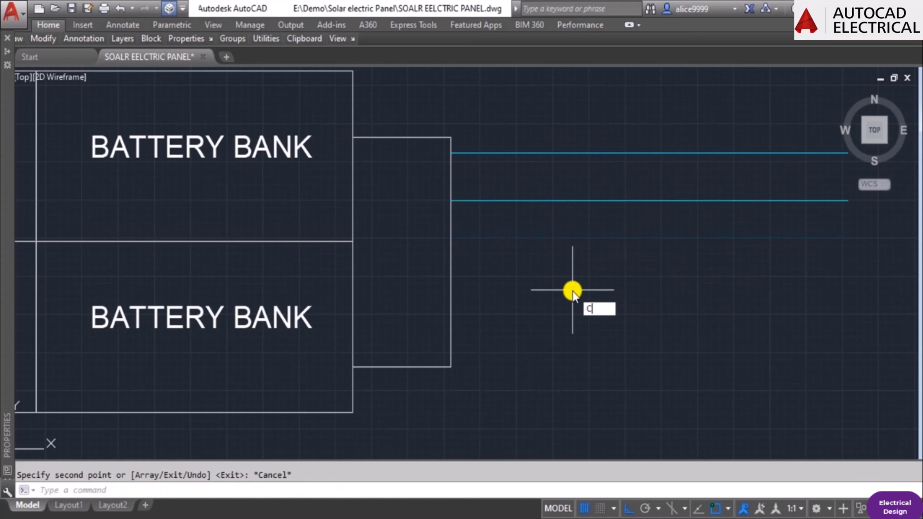
text(o)
key(Return)
click(572, 277)
click(530, 190)
key(Return)
click(451, 153)
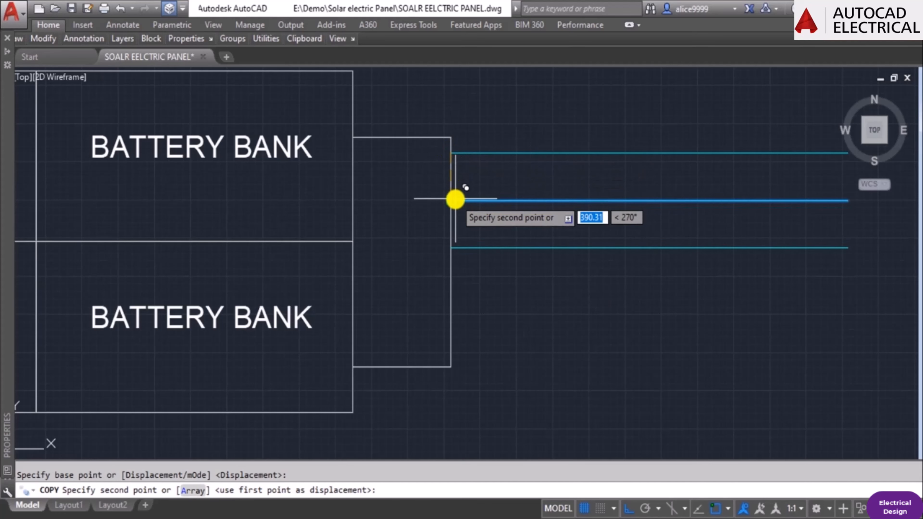
click(456, 200)
click(452, 248)
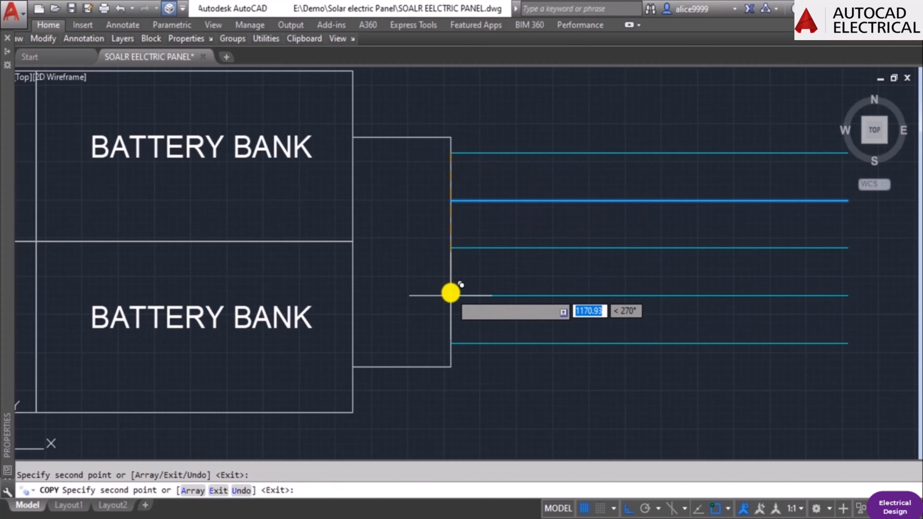
key(Escape)
Copy a "BATTERY BANK" label from the upper row to just above the top cyan line, with ortho off for placement.
scroll(586, 286, down, 4)
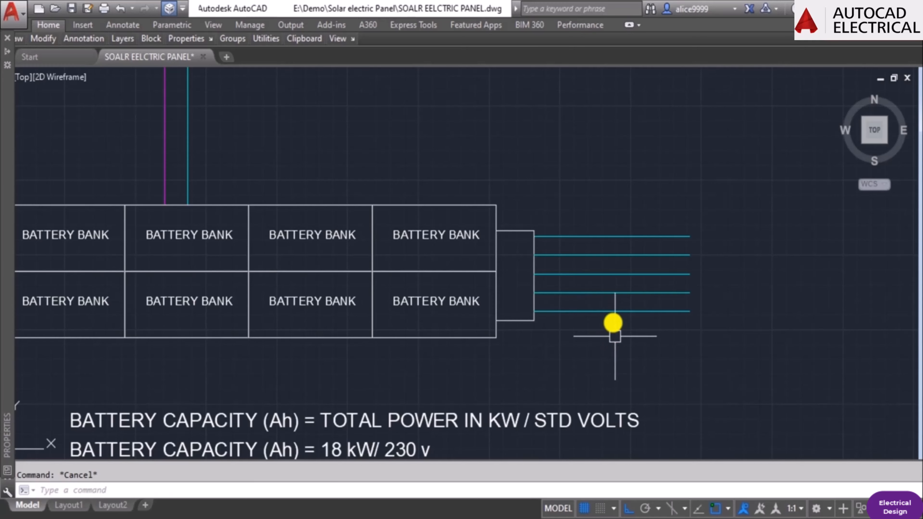
scroll(615, 336, up, 2)
text(co)
key(Return)
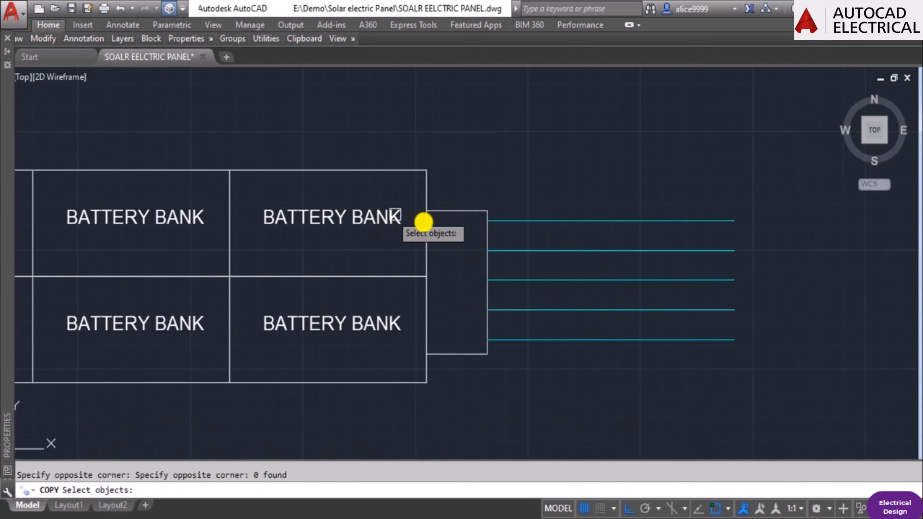
click(371, 213)
key(Return)
click(354, 231)
scroll(614, 217, up, 4)
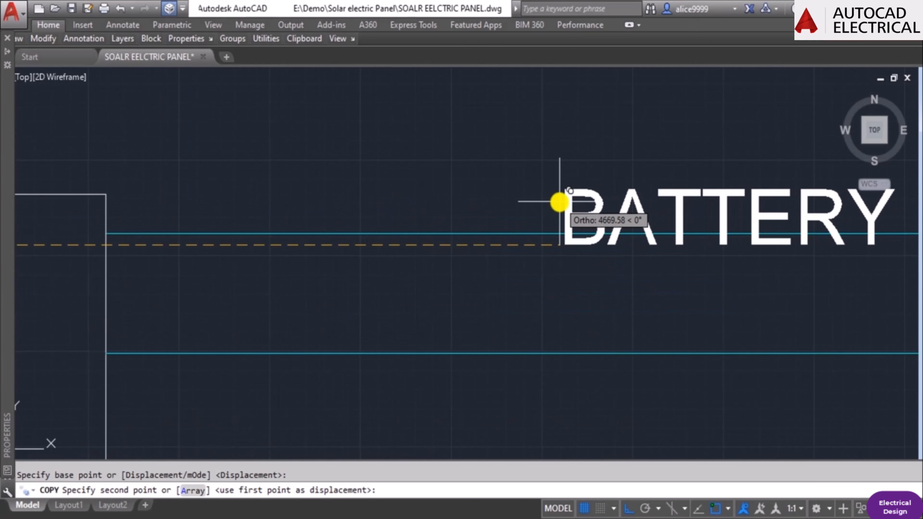
scroll(548, 203, down, 4)
key(F8)
click(496, 204)
key(Return)
Set the copied "BATTERY BANK" label's text height to 90.
click(524, 195)
mouse_move(6, 286)
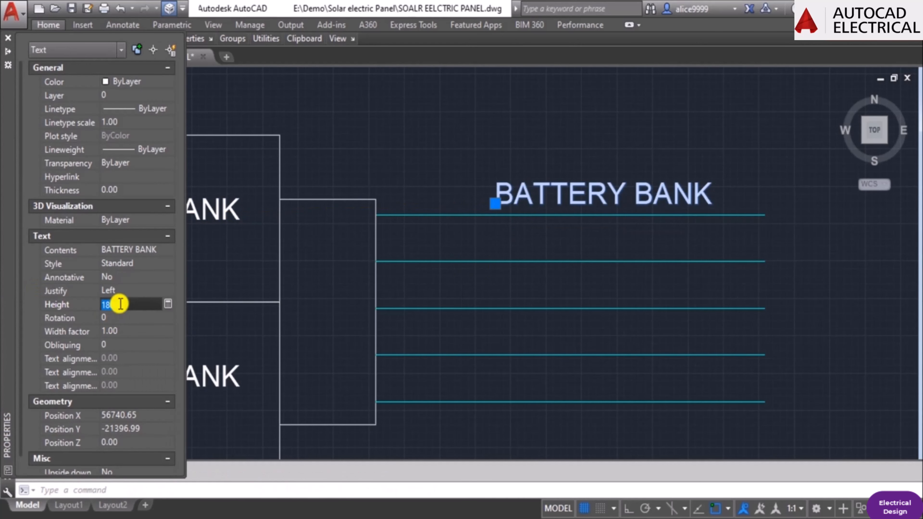
key(Escape)
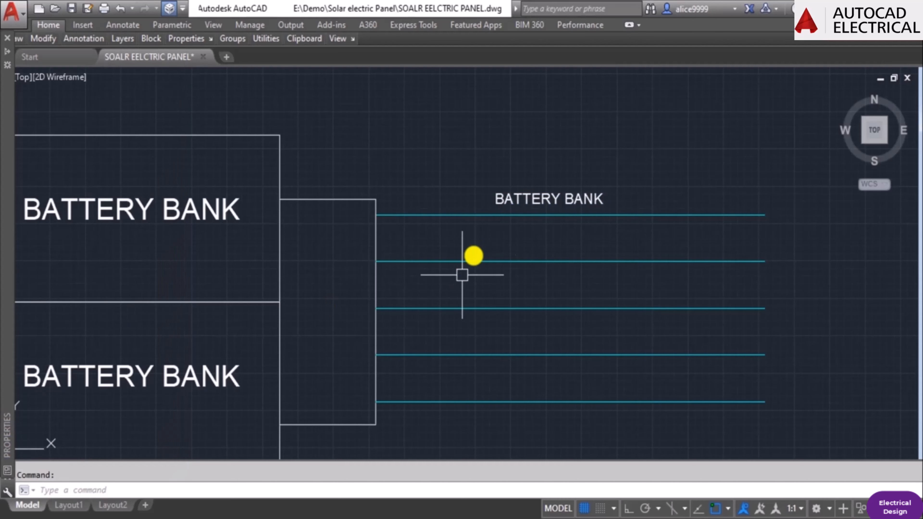
Set the text height of the "BATTERY BANK" label above the top cyan line to 100.
click(521, 200)
mouse_move(0, 315)
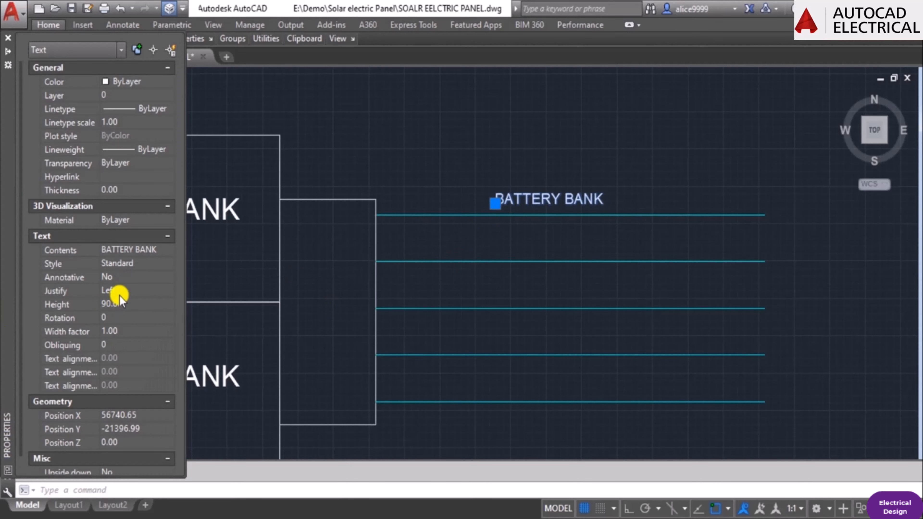
click(120, 305)
text(10)
key(Return)
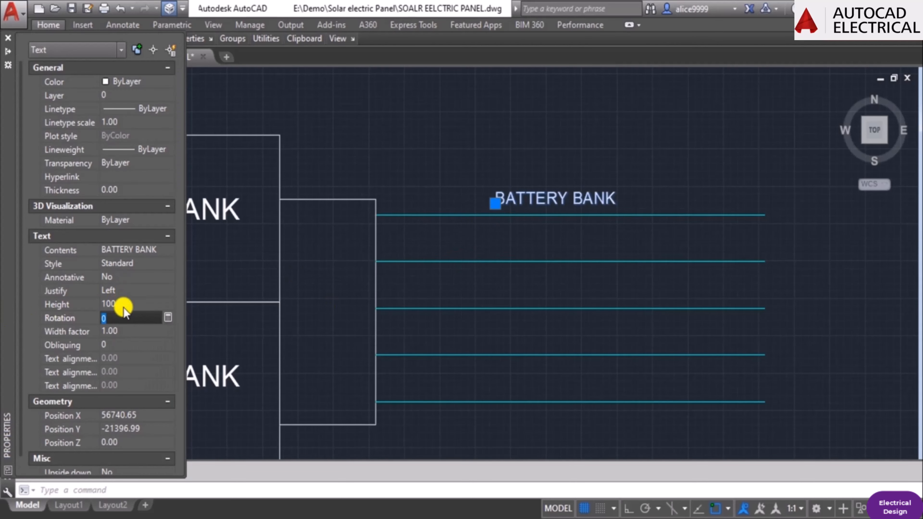
key(Escape)
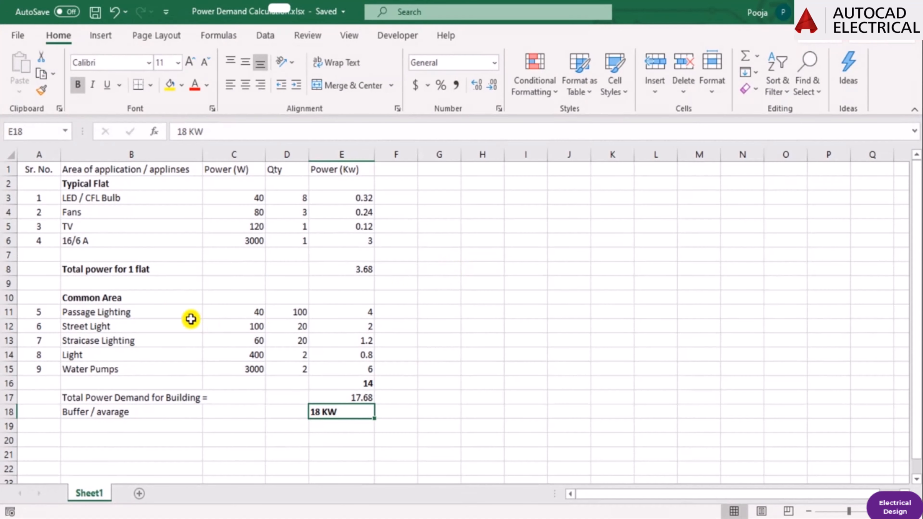
Switch to the power demand workbook in Excel and go through the Typical Flat appliances to the LED / CFL Bulb entry.
key(Left)
key(Left)
key(Left)
key(Up)
key(Up)
key(Up)
key(Up)
key(Up)
key(Up)
key(Up)
key(Up)
key(Up)
key(Up)
key(Up)
key(Up)
key(Up)
key(Up)
key(Up)
key(Up)
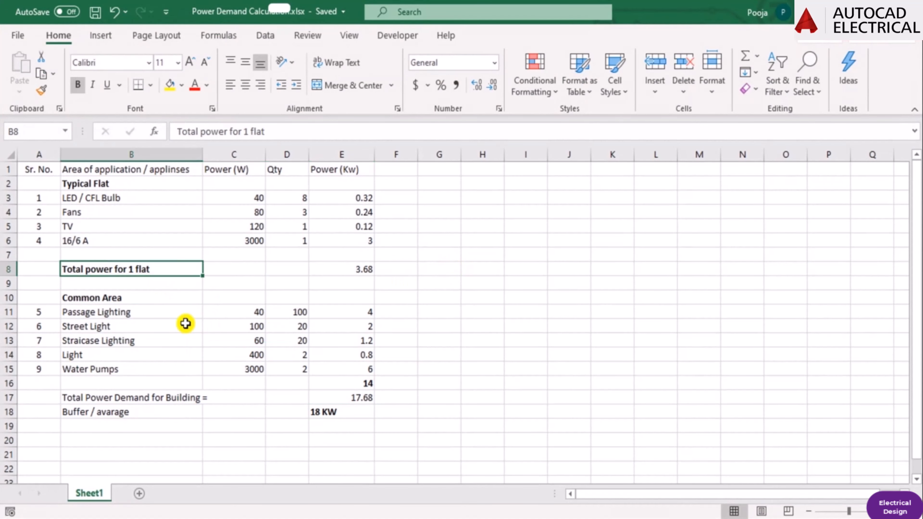
key(Down)
key(Up)
key(Down)
key(Down)
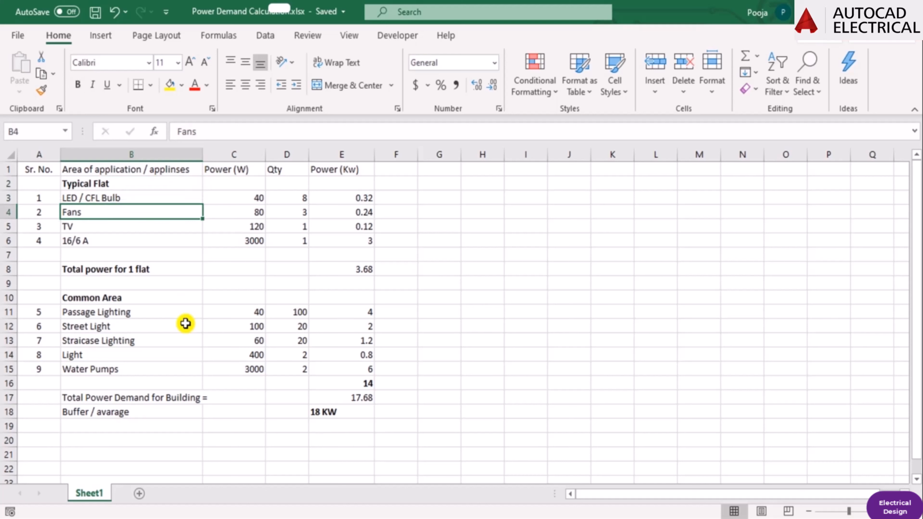
key(Up)
key(Down)
key(Up)
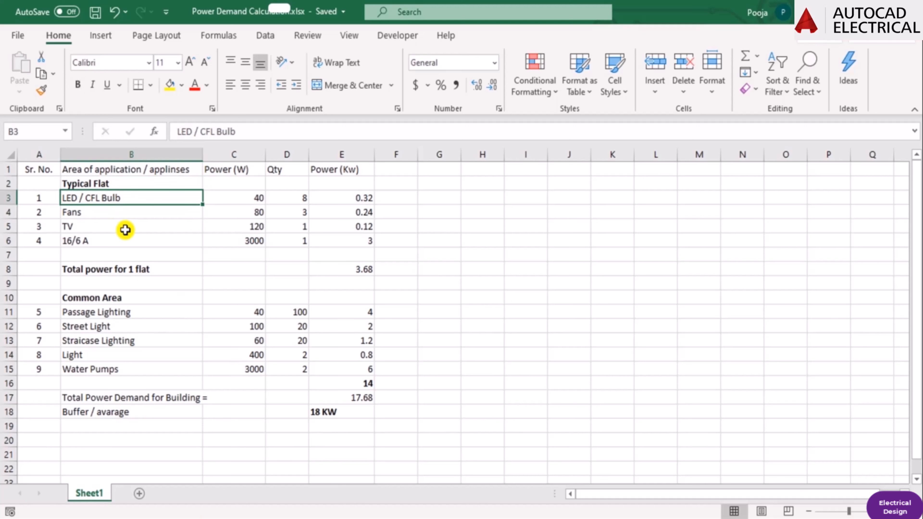
Go through the Typical Flat entries and the Common Area section heading in the power demand workbook.
key(Down)
key(Down)
click(90, 188)
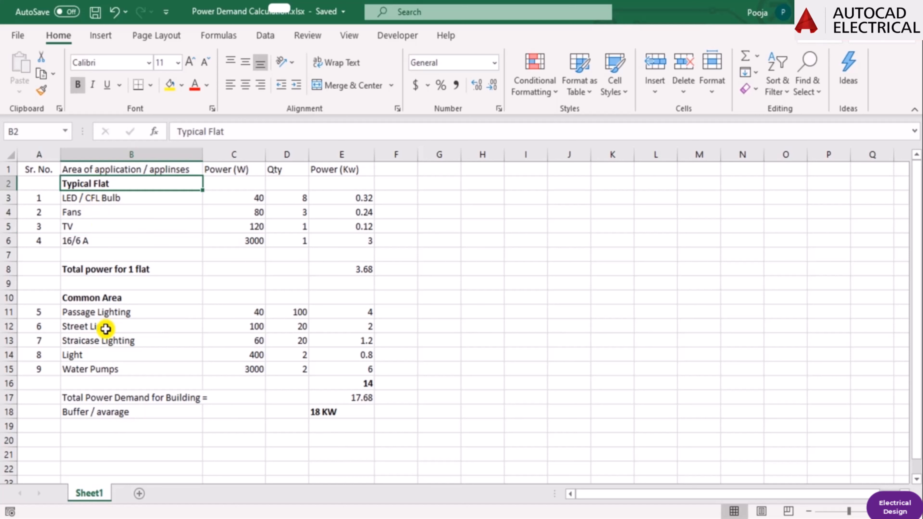
click(103, 298)
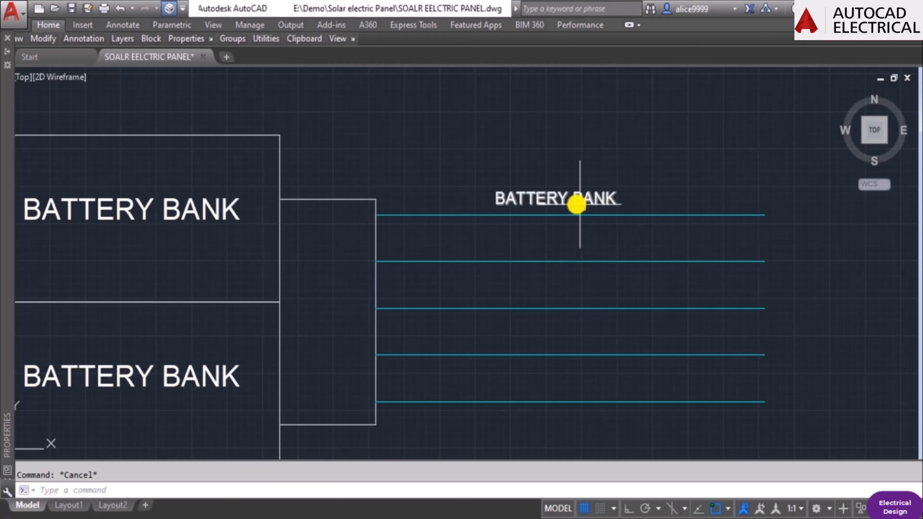
Switch back to the AutoCAD drawing and move the small "BATTERY BANK" label down close to the top cyan line.
text(m)
key(Return)
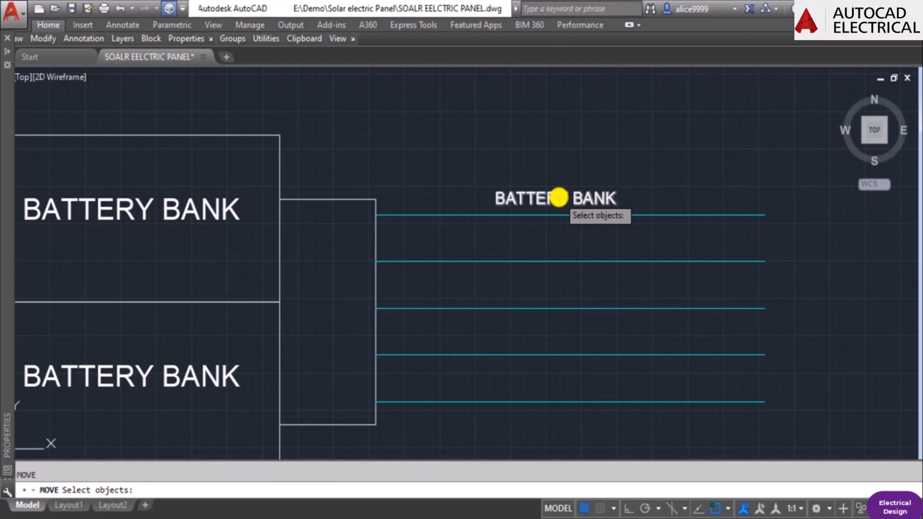
click(559, 197)
key(Return)
click(620, 142)
click(612, 149)
key(Escape)
Change the text of the label above the top cyan line to "TYPICAL FLATS".
text(ed)
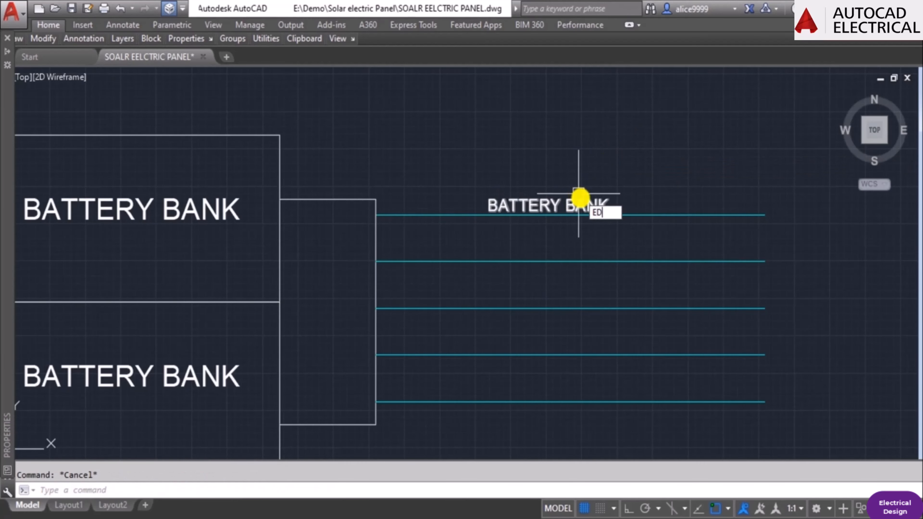
key(Return)
scroll(581, 202, down, 2)
key(Escape)
scroll(581, 204, up, 2)
key(Escape)
text(ed)
key(Return)
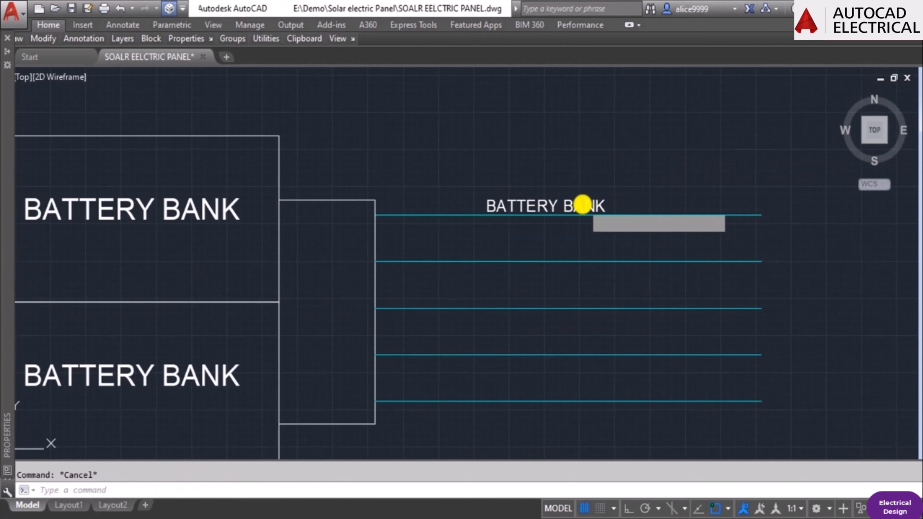
click(582, 205)
text(TYPO)
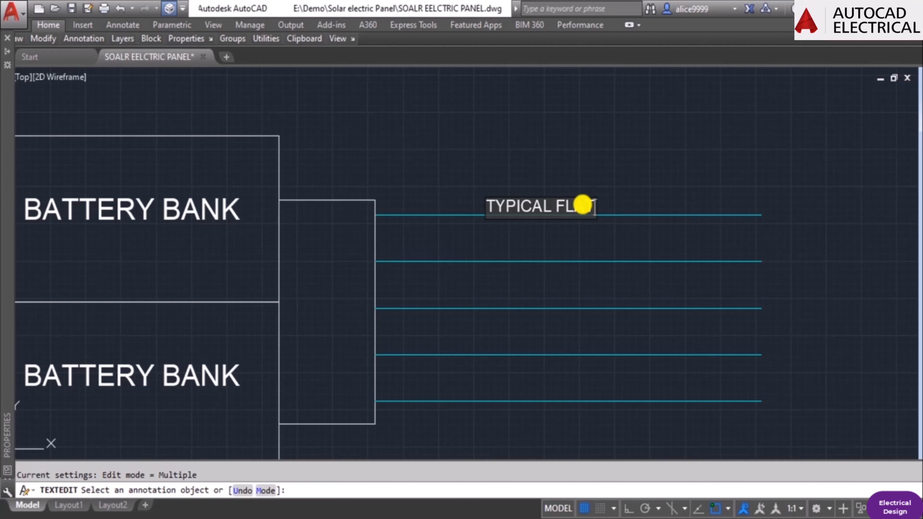
key(Return)
key(Escape)
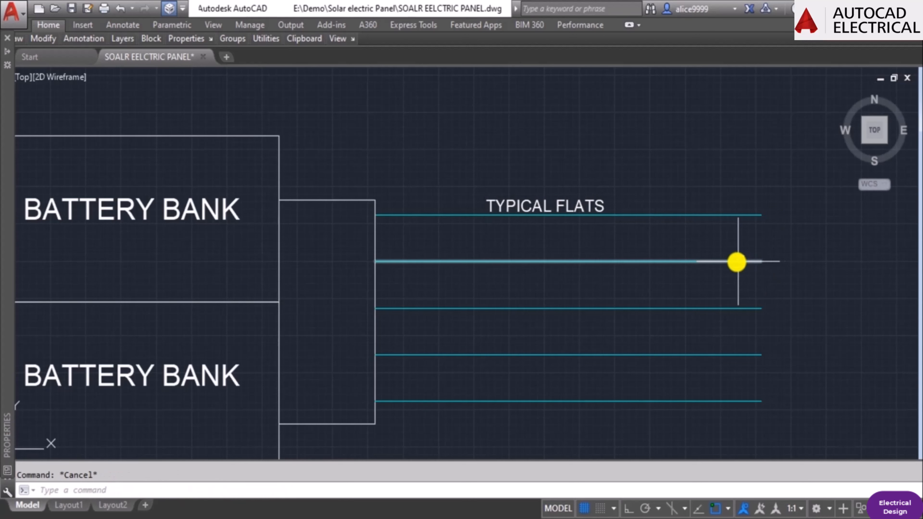
Copy the "TYPICAL FLATS" label straight down to just above the second cyan line.
text(co)
key(Return)
click(579, 204)
key(Return)
click(676, 262)
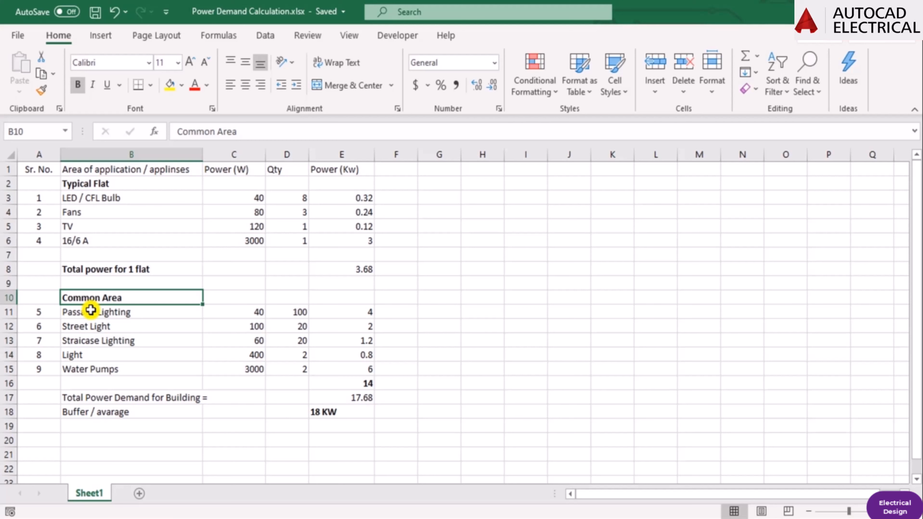
Check the Passage Lighting entry in the Excel workbook and change the copied label's text in AutoCAD to "PASSAGE LIGHTING".
click(91, 310)
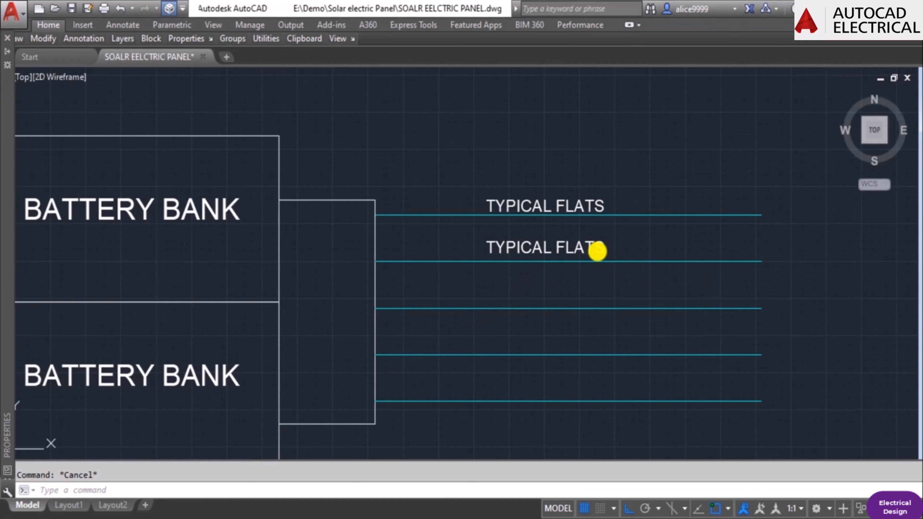
double_click(597, 251)
text(PASSAGE)
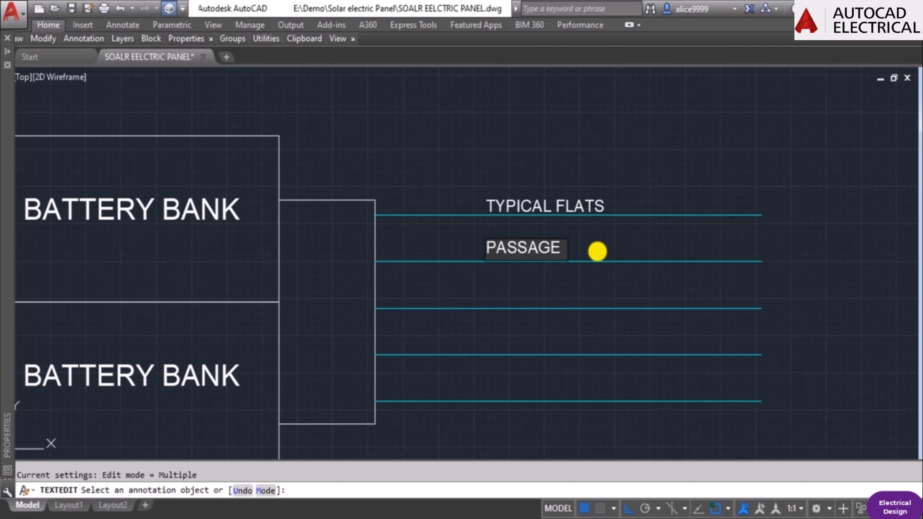
text( LIGHTING)
key(Return)
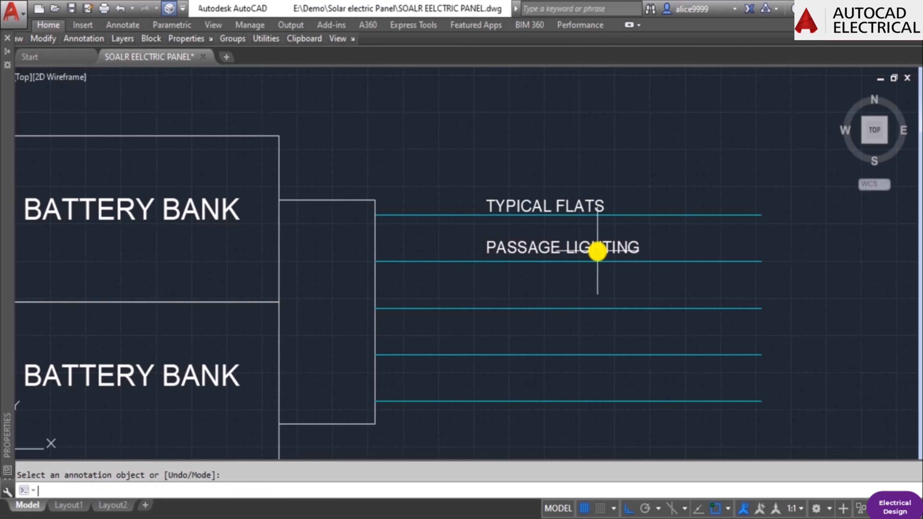
key(Escape)
Set the color of the line below "PASSAGE LIGHTING" to Green.
click(656, 262)
mouse_move(3, 250)
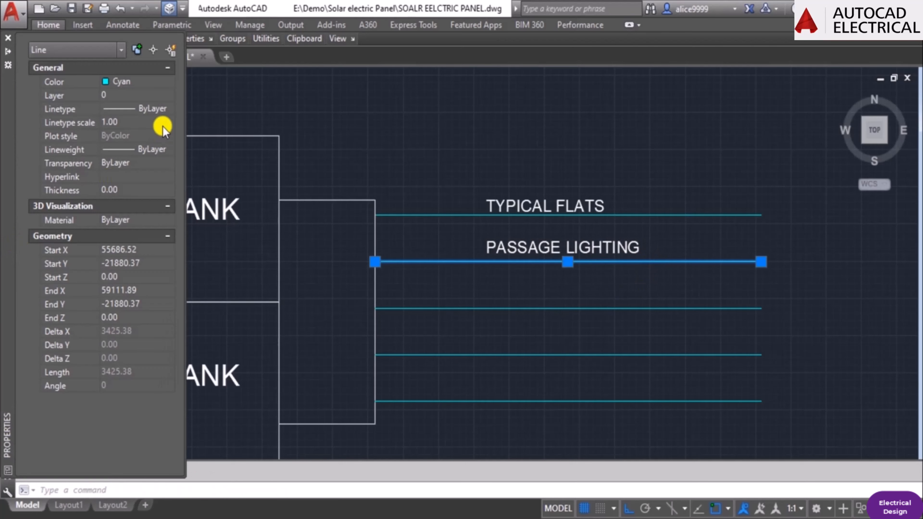
click(126, 87)
click(144, 147)
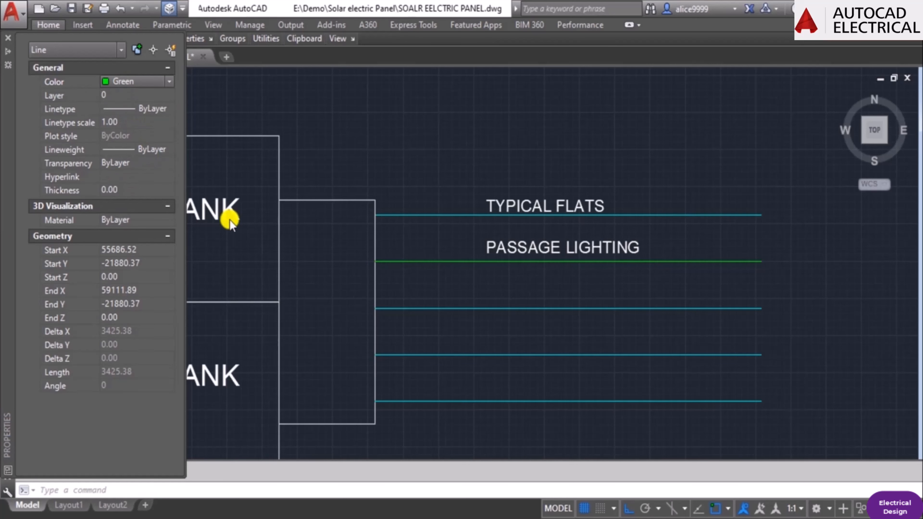
key(Escape)
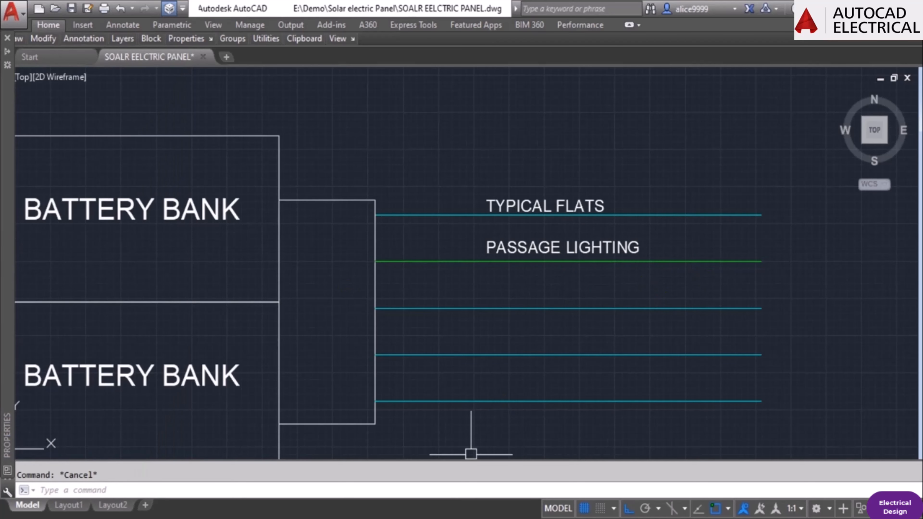
Check the Street Light entry in the Excel power demand workbook and return to the AutoCAD drawing.
key(alt+Tab)
key(Down)
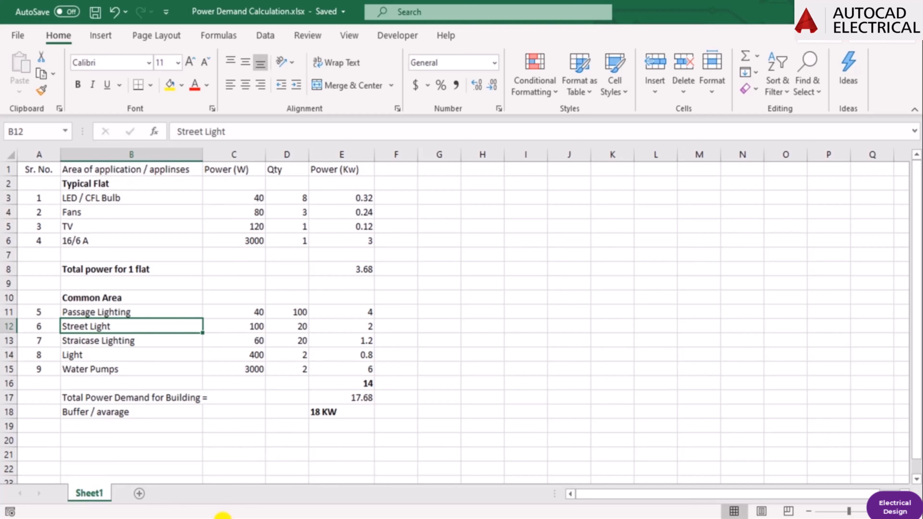
key(alt+Tab)
Copy the "PASSAGE LIGHTING" label straight down to just above the third output line.
text(co)
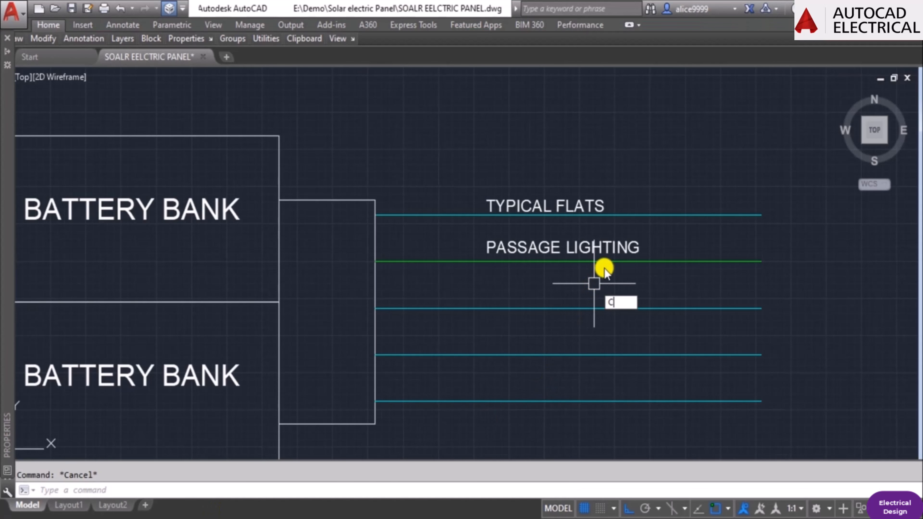
key(Return)
click(610, 240)
key(Return)
click(638, 253)
scroll(664, 310, up, 2)
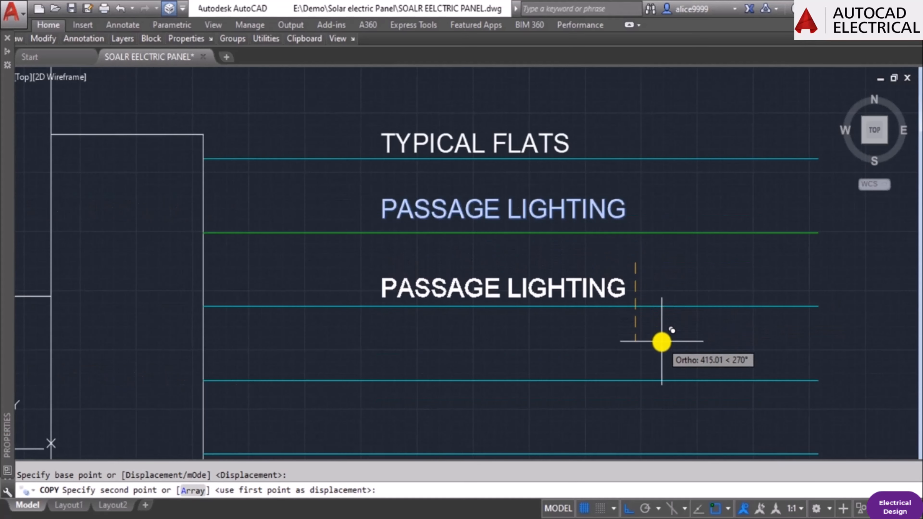
click(623, 292)
key(Escape)
Change the text of the label above the third output line to "STREET LIGHT".
double_click(618, 289)
text(S)
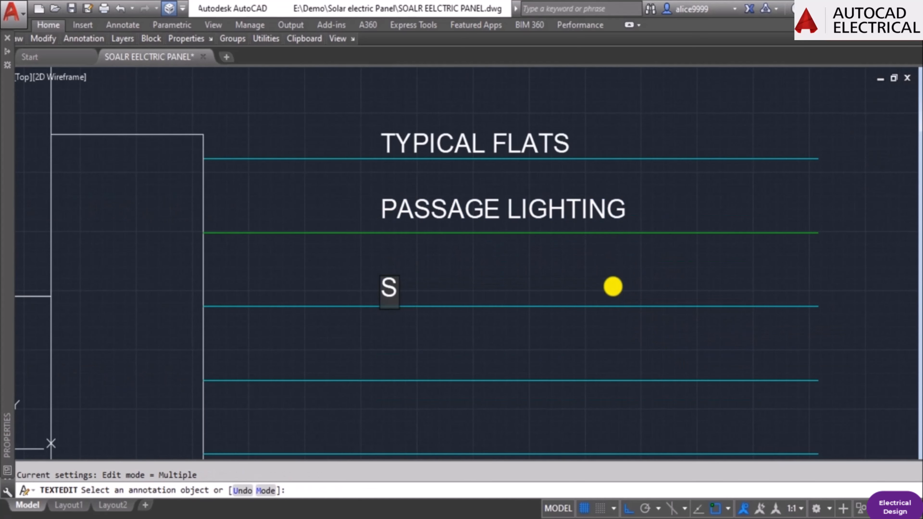
text(TREET LIFH)
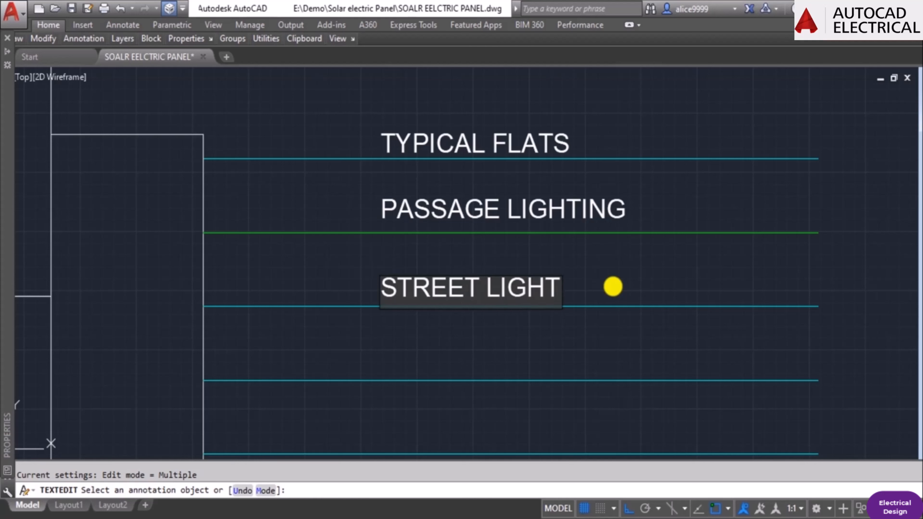
key(Escape)
Set the color of the line below "STREET LIGHT" to Magenta.
click(637, 308)
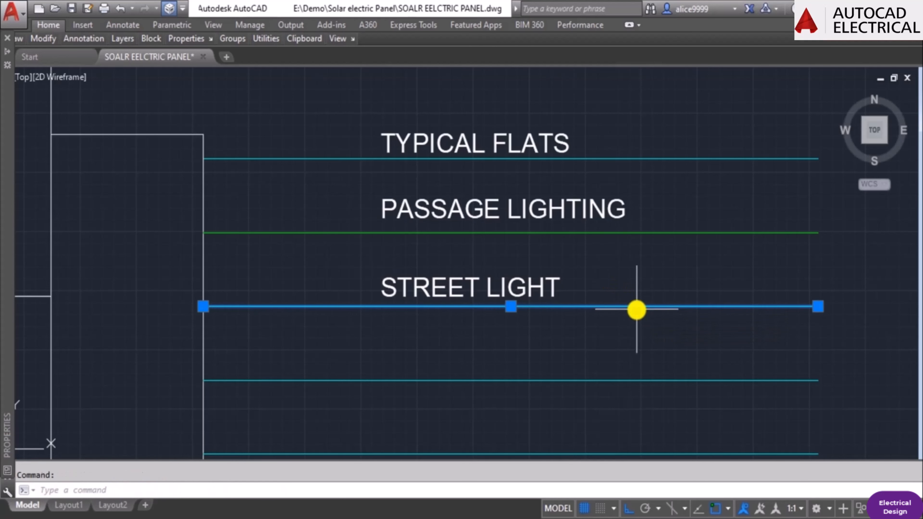
mouse_move(3, 270)
click(126, 82)
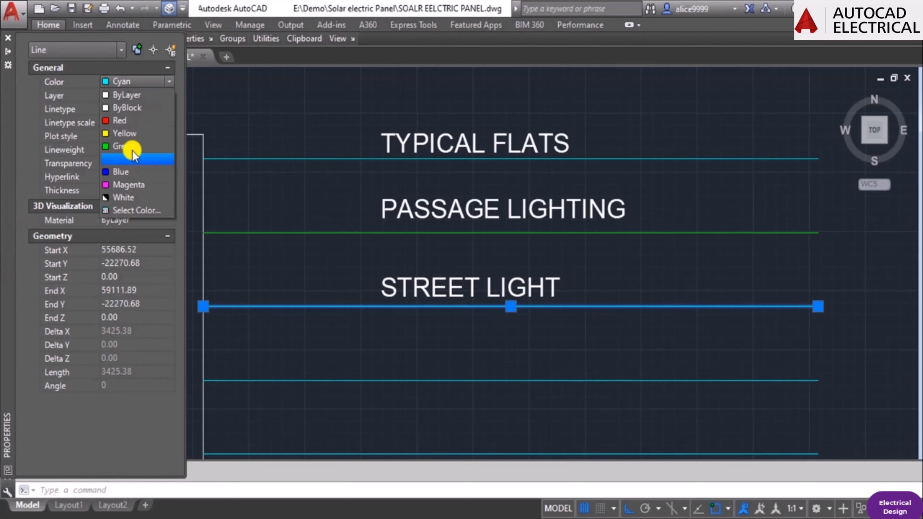
click(130, 188)
key(Escape)
Copy the "STREET LIGHT" label straight down to just above the fourth output line.
scroll(541, 296, down, 2)
click(541, 295)
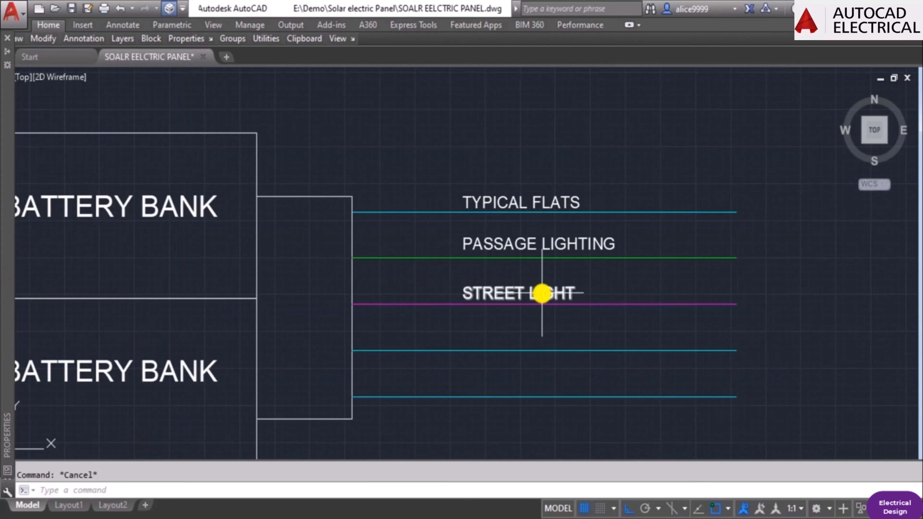
text(co)
key(Return)
click(548, 326)
scroll(563, 362, up, 4)
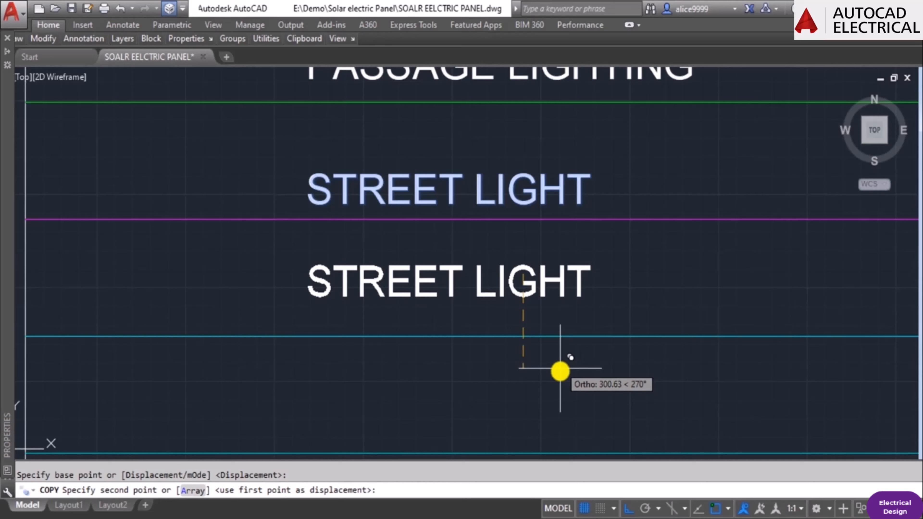
click(561, 391)
key(Escape)
scroll(538, 349, down, 2)
Check the staircase lighting entry in the Excel power demand workbook and return to the AutoCAD drawing.
click(194, 515)
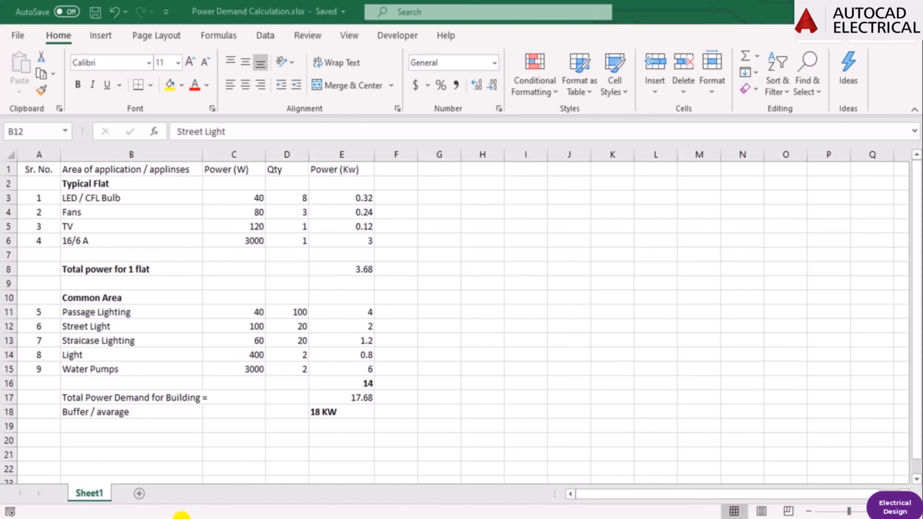
click(109, 342)
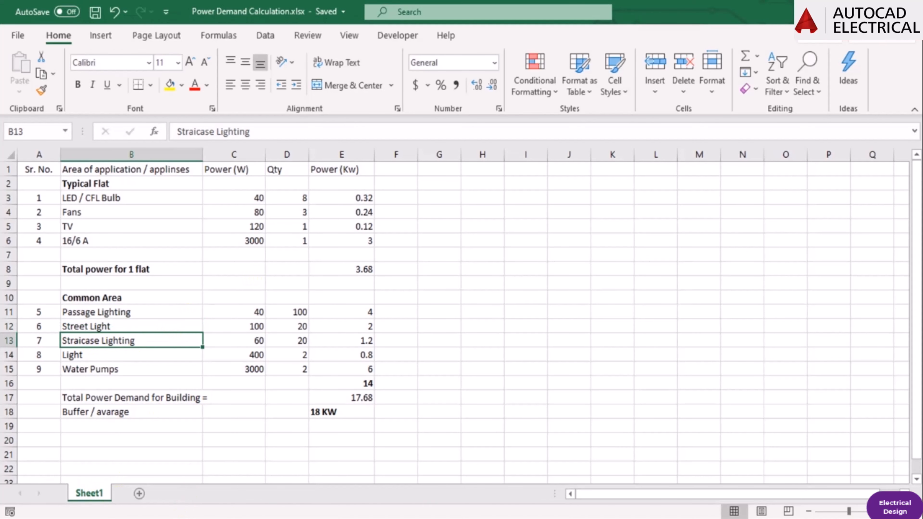
key(alt+Tab)
Change the text of the label above the fourth output line to "STAIRCASE LIGHTING".
double_click(474, 319)
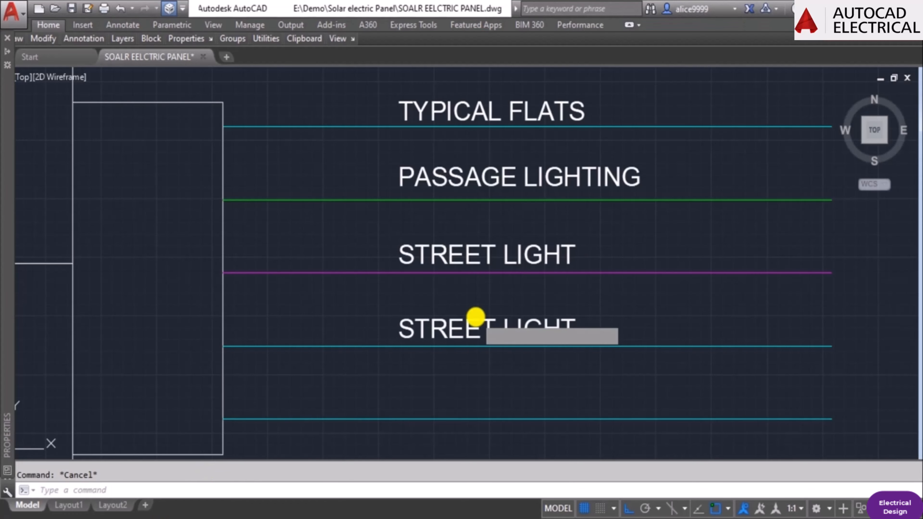
text(STA)
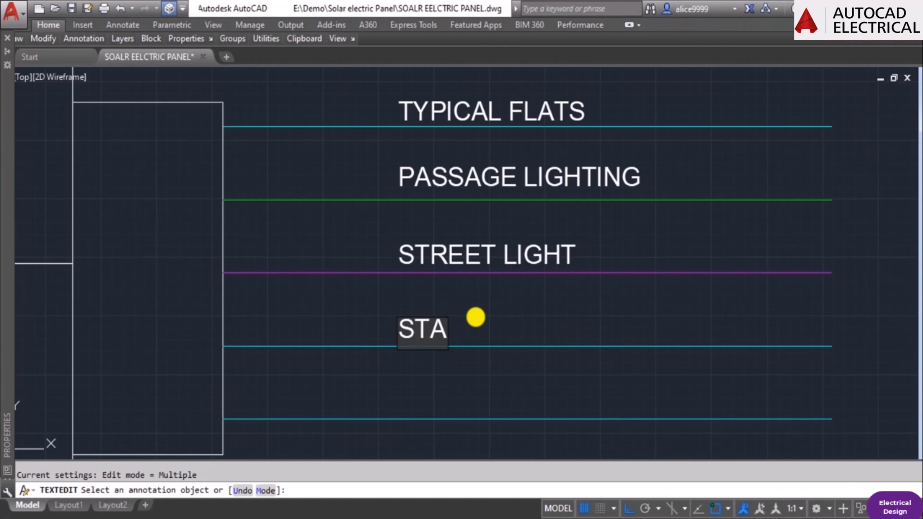
text(IRCASE)
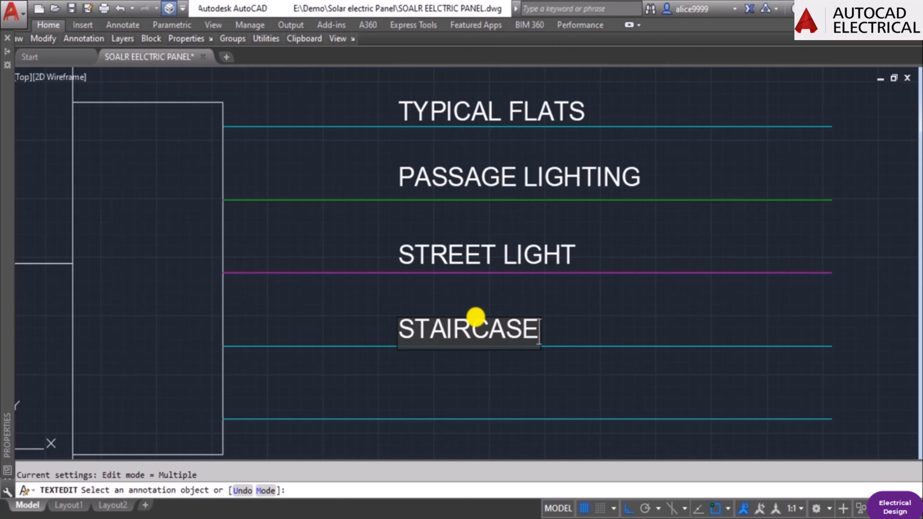
text( LIGHTING)
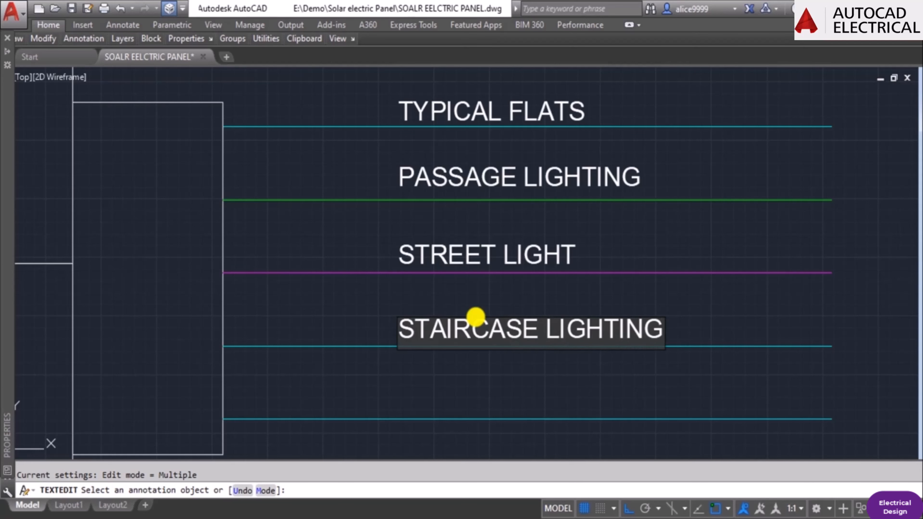
click(512, 376)
scroll(593, 351, down, 4)
key(Escape)
Set the color of the line below "STAIRCASE LIGHTING" to Blue.
click(633, 349)
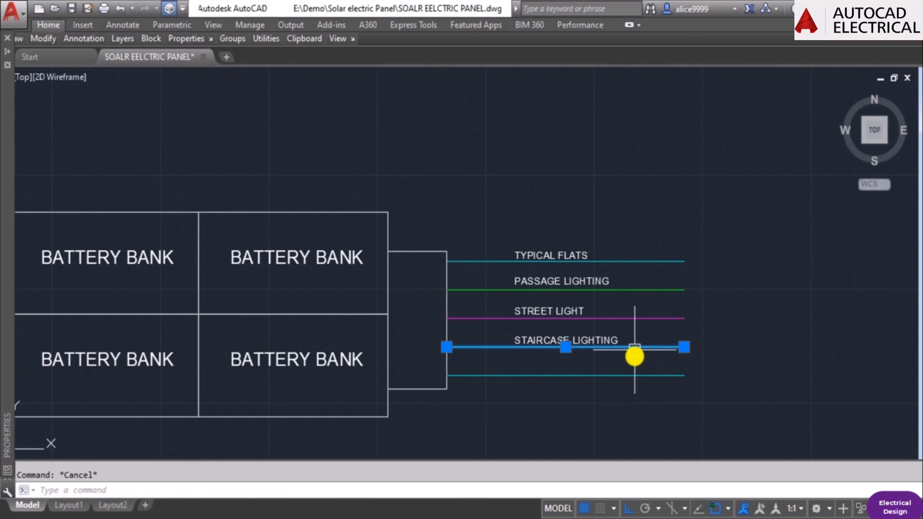
mouse_move(4, 210)
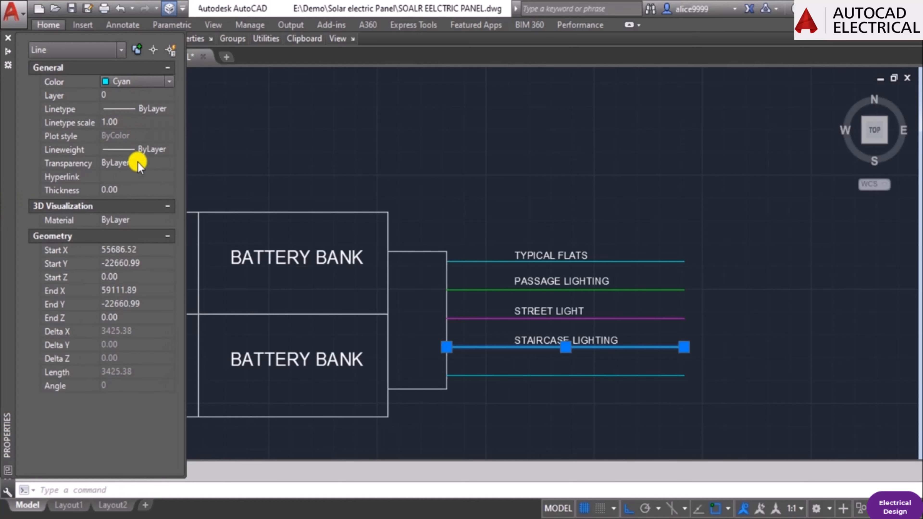
click(150, 82)
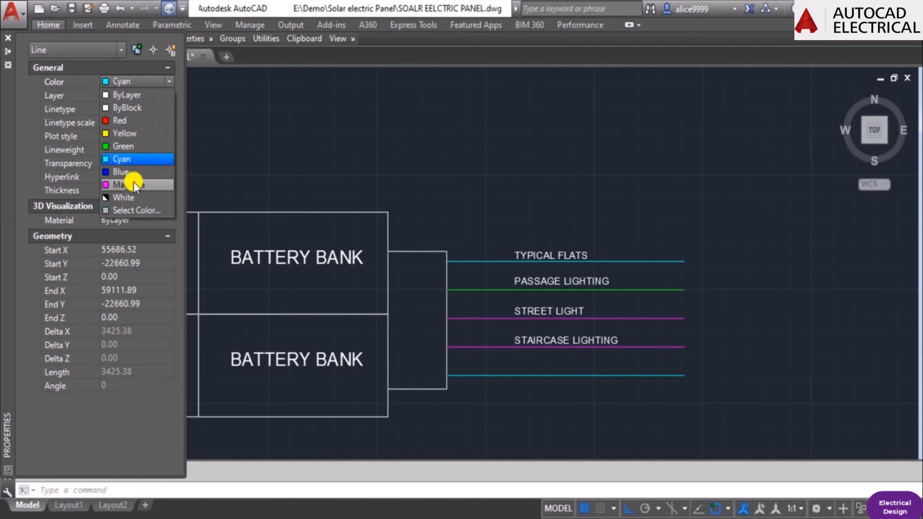
click(133, 172)
key(Escape)
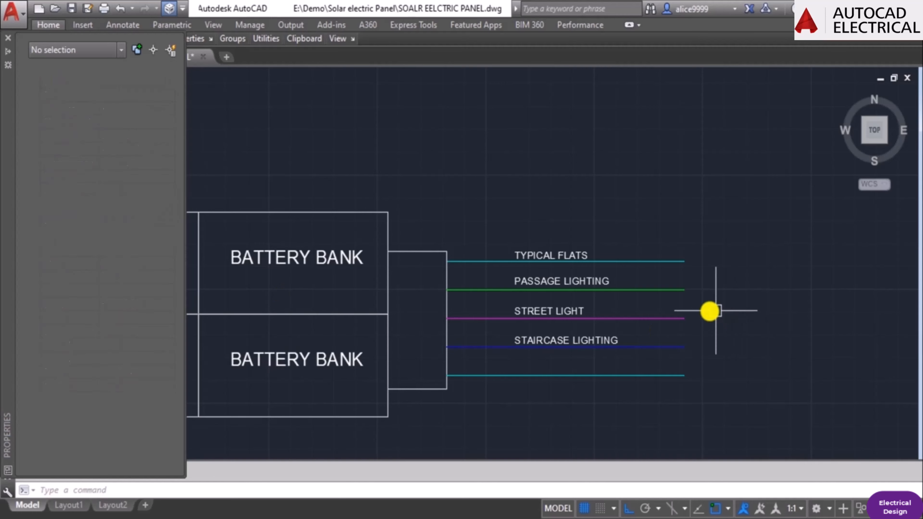
Stretch the upper edge of the output bracket beside the battery bank slightly upward.
middle_drag(551, 372, 523, 317)
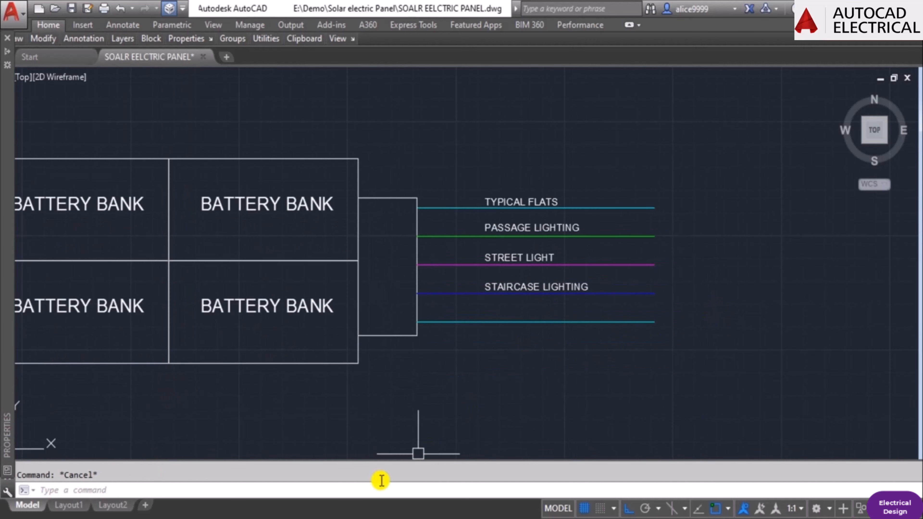
scroll(396, 182, up, 4)
text(s)
key(Return)
click(470, 226)
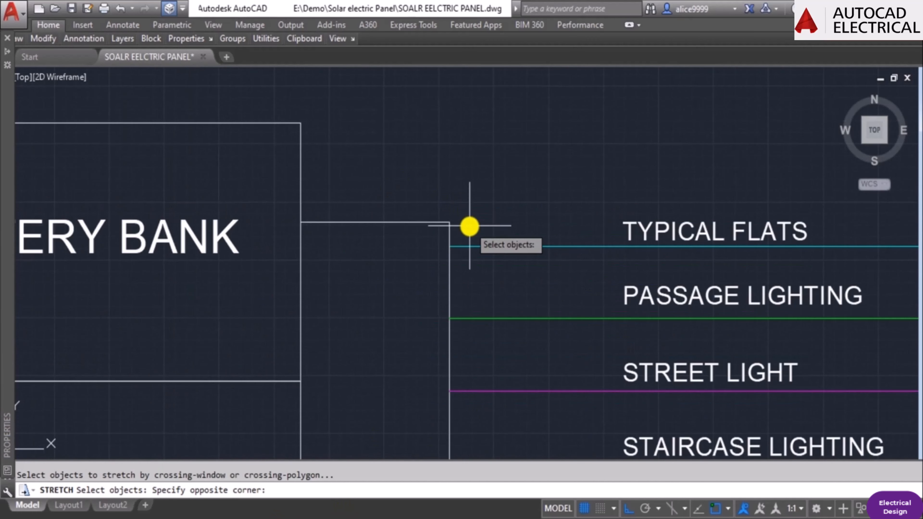
click(290, 177)
key(Return)
click(428, 168)
click(439, 139)
scroll(457, 126, down, 5)
Stretch the lower edge of the output bracket beside the battery bank slightly downward.
scroll(474, 327, up, 5)
text(s)
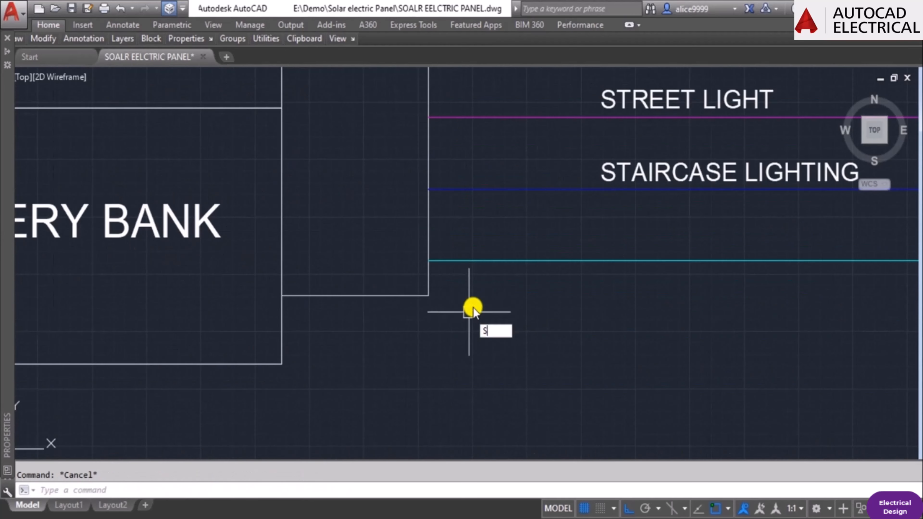
click(473, 308)
click(243, 290)
key(Return)
click(562, 285)
click(561, 319)
scroll(413, 356, down, 5)
key(Escape)
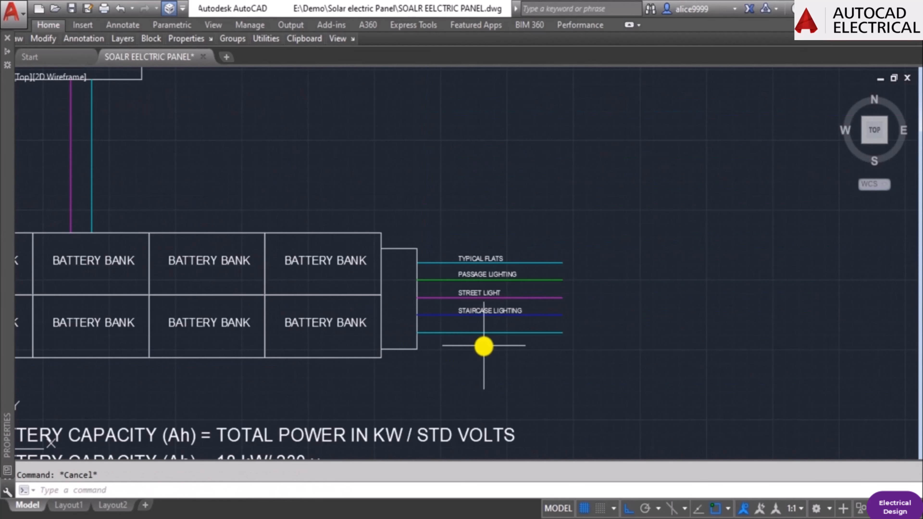
Stretch the bracket's vertical line and the attached output line ends toward the battery bank to narrow the bracket.
text(s)
key(Return)
click(448, 351)
click(397, 219)
key(Return)
click(437, 197)
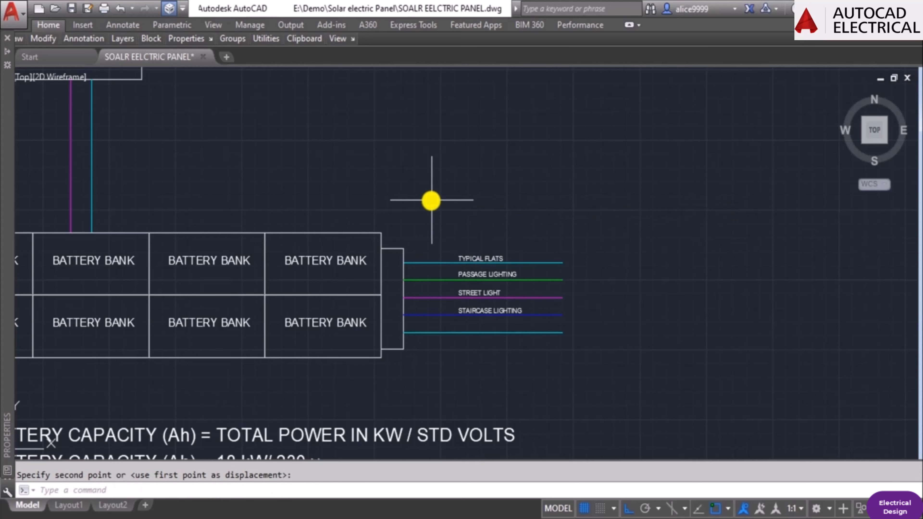
key(Escape)
Move the five output lines and their labels slightly upward along the bracket.
scroll(483, 330, up, 4)
text(m)
key(Return)
click(495, 376)
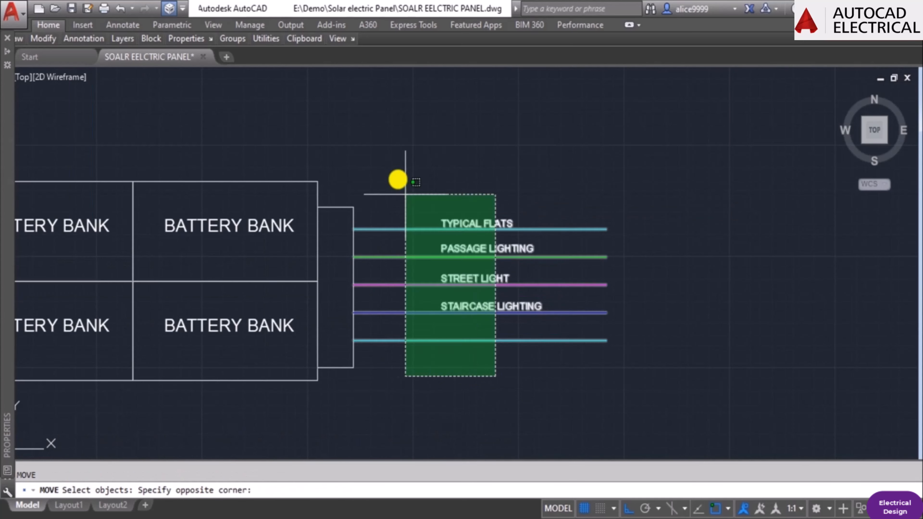
click(398, 179)
key(Return)
click(442, 154)
key(Escape)
text(co)
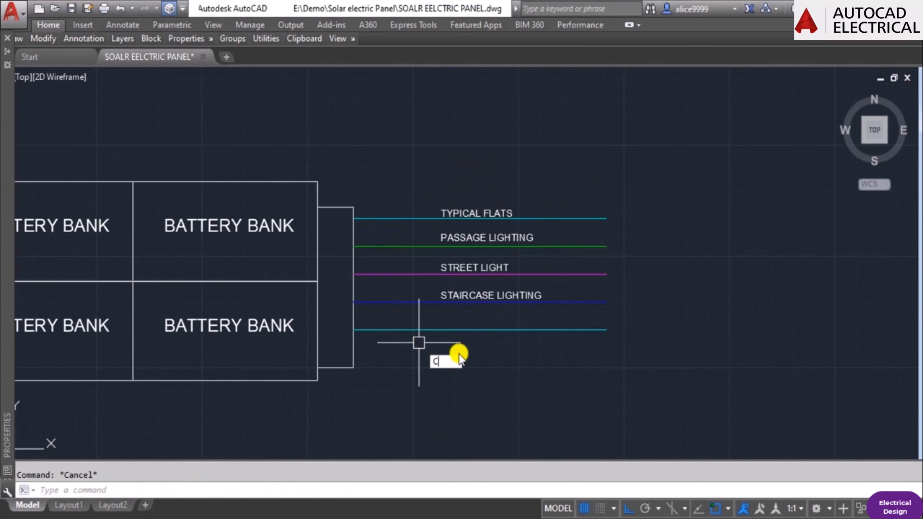
key(Return)
key(Escape)
In the Excel power demand workbook, replace the Light entry in cell B14 with "PASSANGER LIFTS" and return to the AutoCAD drawing.
key(alt+Tab)
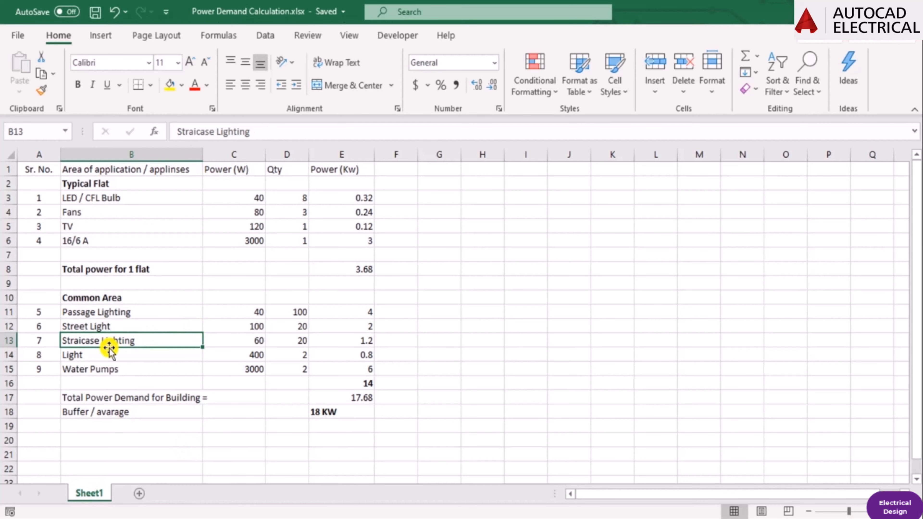
click(107, 355)
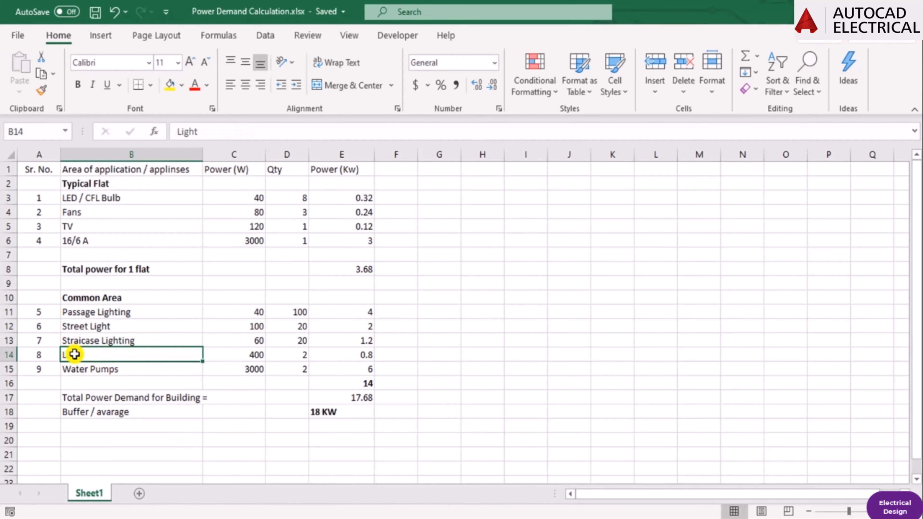
double_click(75, 354)
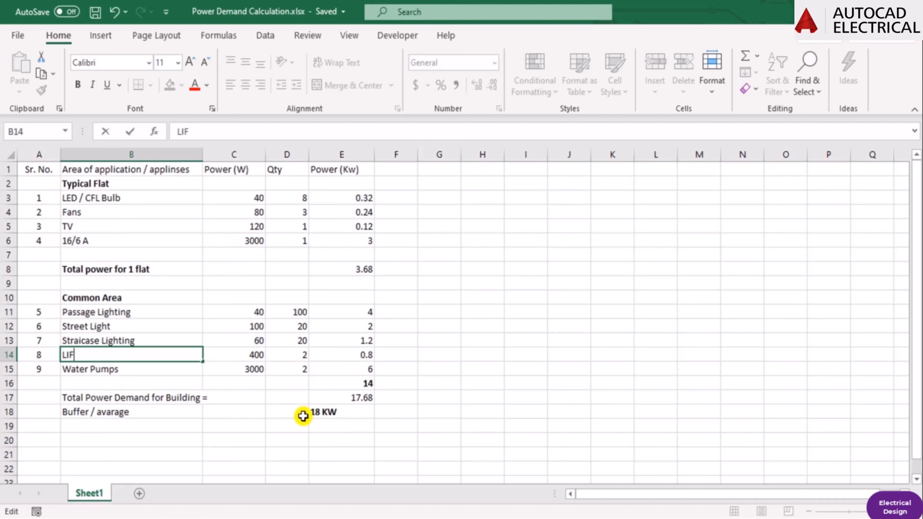
key(Return)
key(Return)
key(Up)
key(Up)
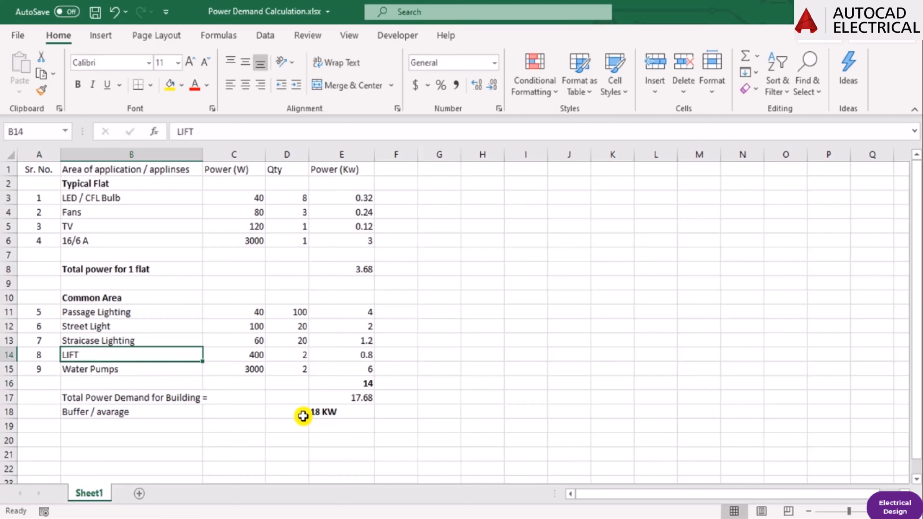
key(F2)
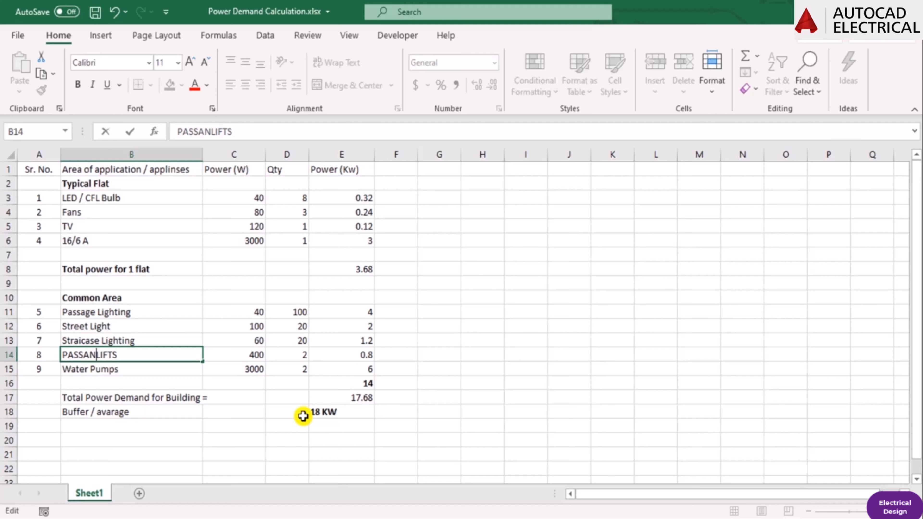
key(Return)
key(Return)
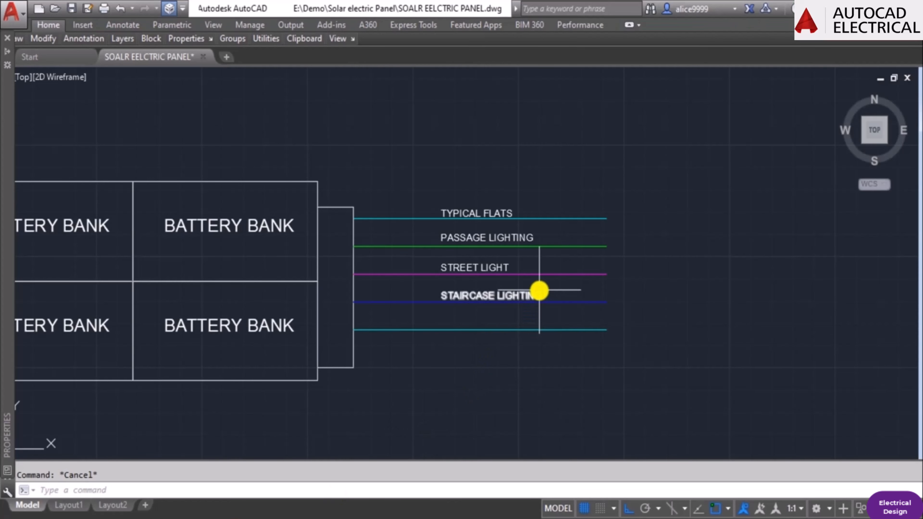
Copy the "STAIRCASE LIGHTING" label straight down to just above the fifth output line.
scroll(540, 290, up, 2)
text(co)
key(Return)
click(535, 296)
key(Return)
click(748, 249)
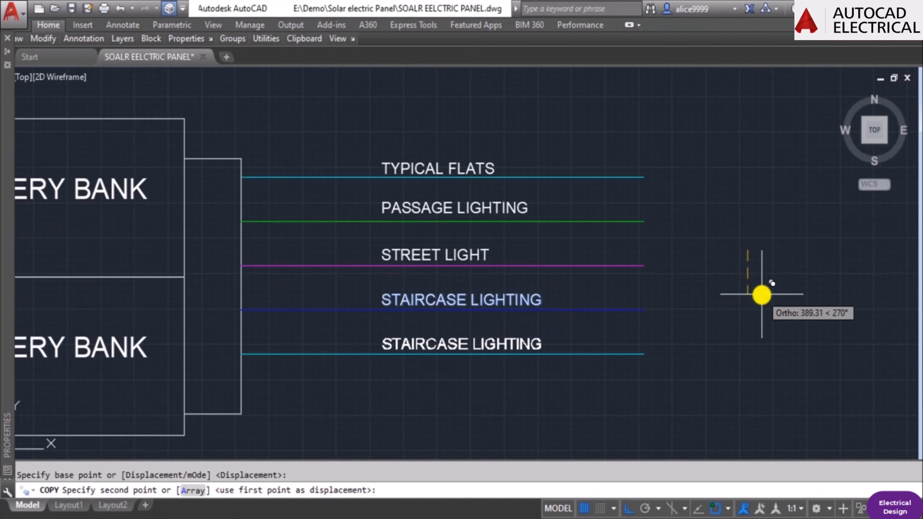
click(760, 293)
key(Escape)
Change the text of the label above the fifth output line to "PASSANGER LIFTS".
text(ed)
key(Return)
click(522, 343)
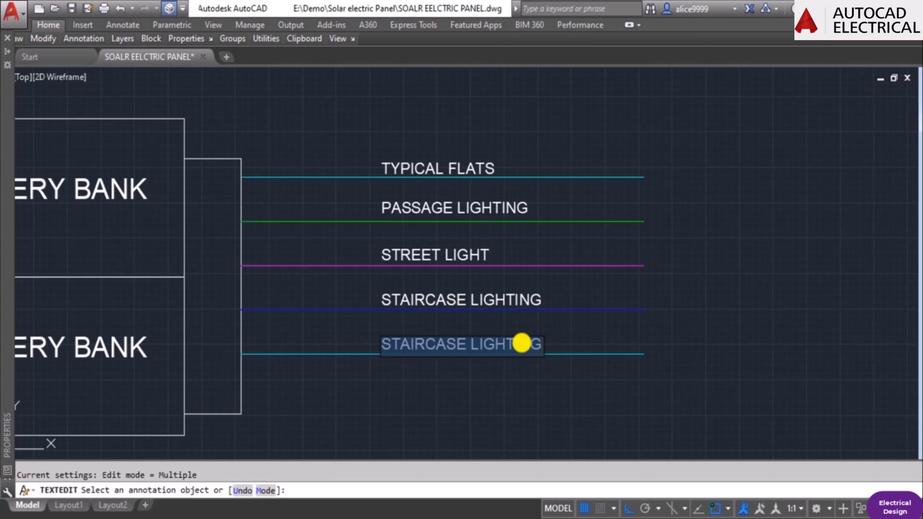
text(PASSANGER LIFTS)
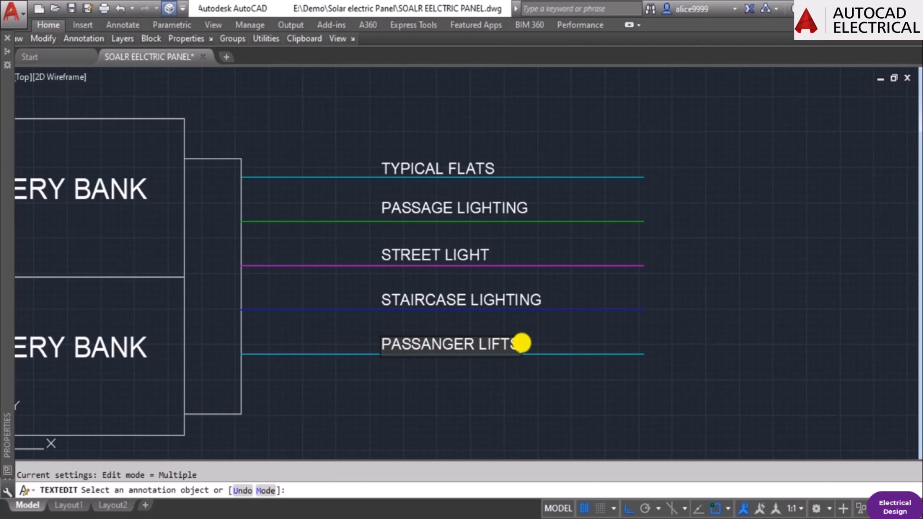
key(Return)
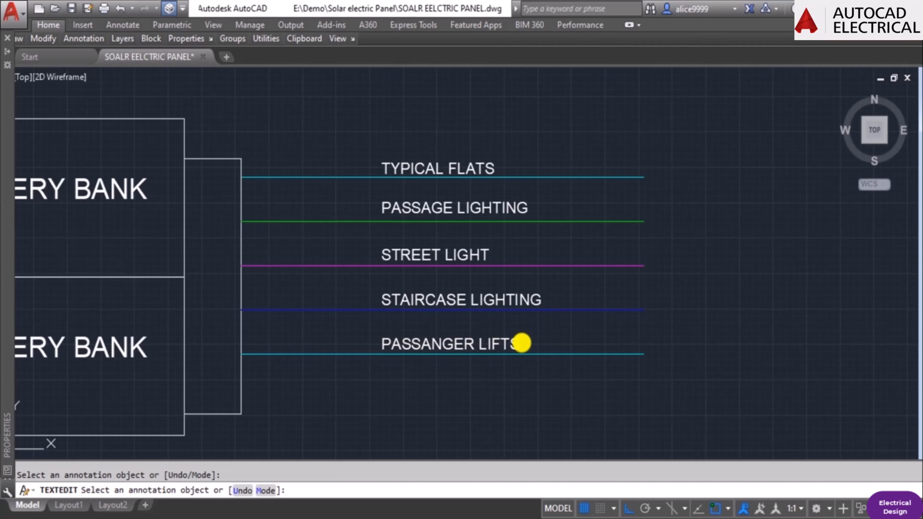